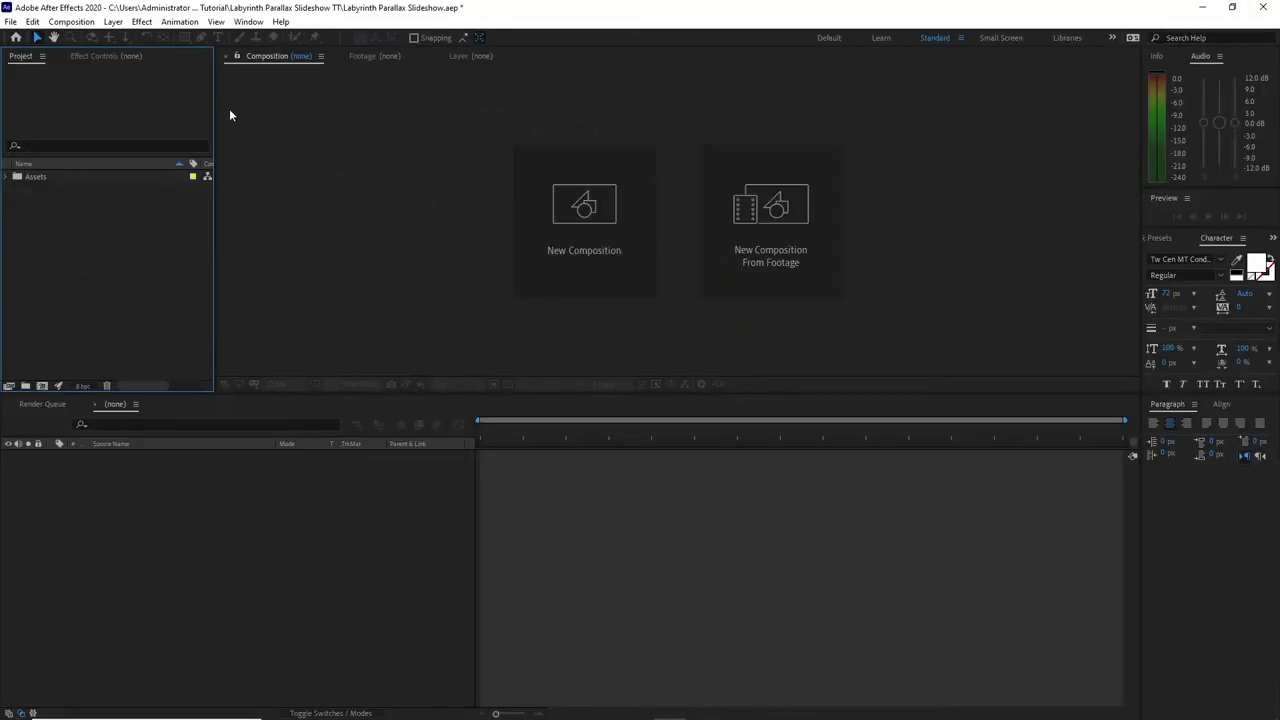
Step: Make a new composition 'Parallax 1' at 3840×2160, 30 fps, 7 seconds long
left_click(71, 21)
left_click(100, 40)
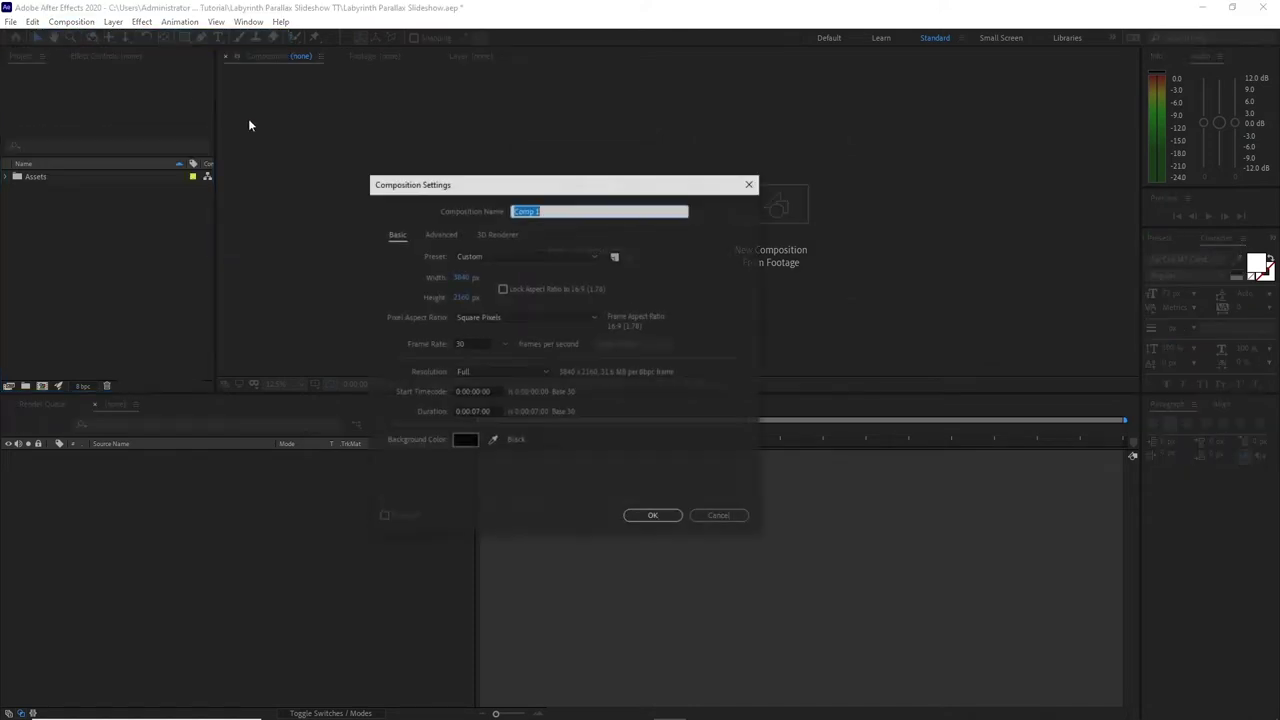
type("P")
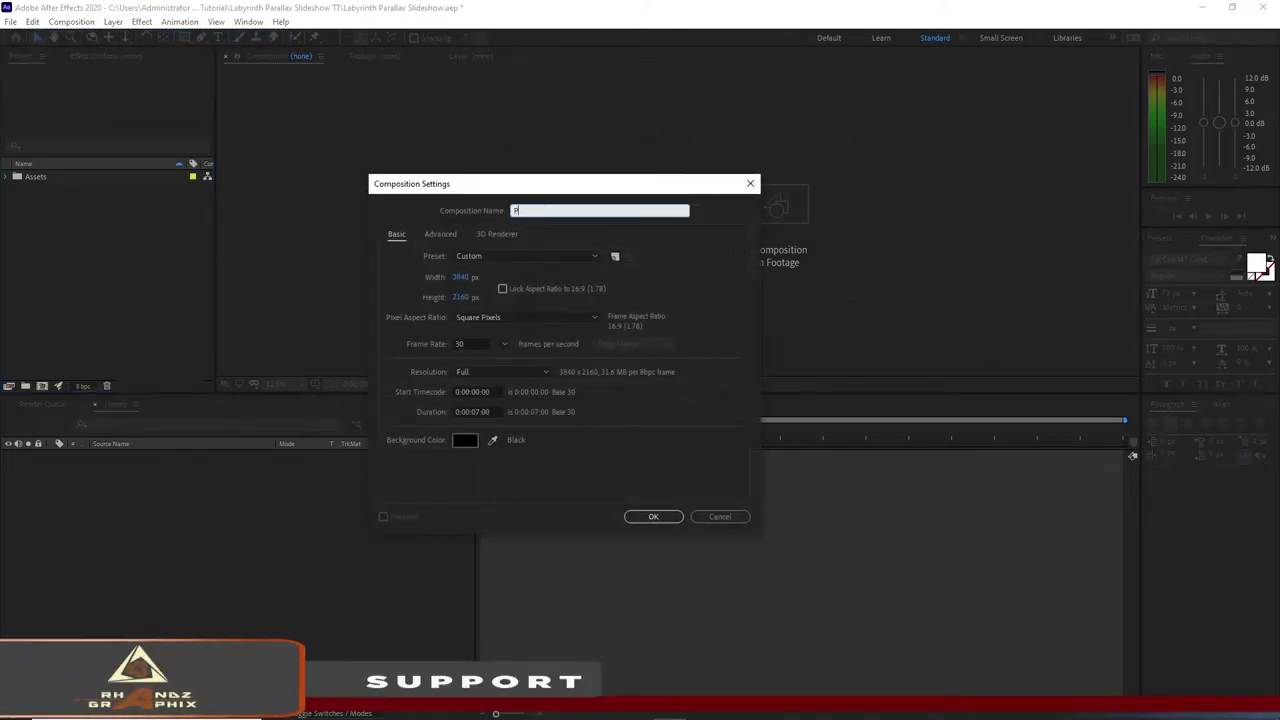
type("arall")
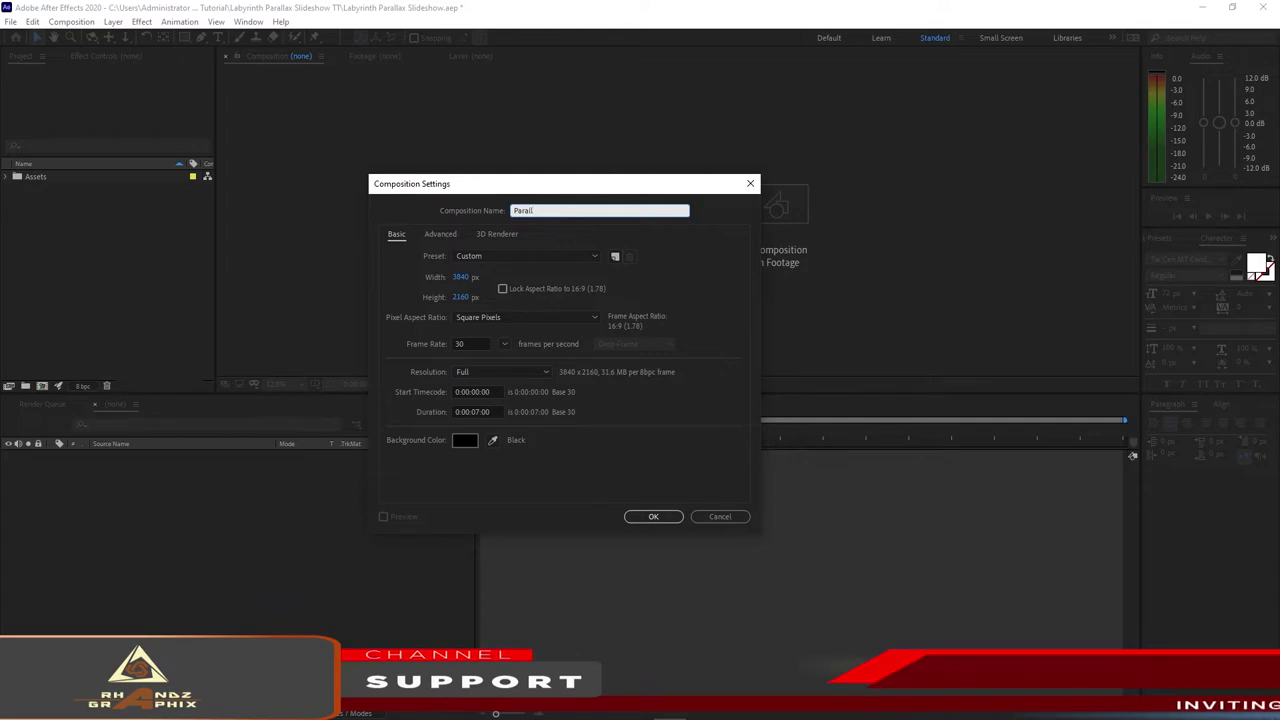
type("ax 1")
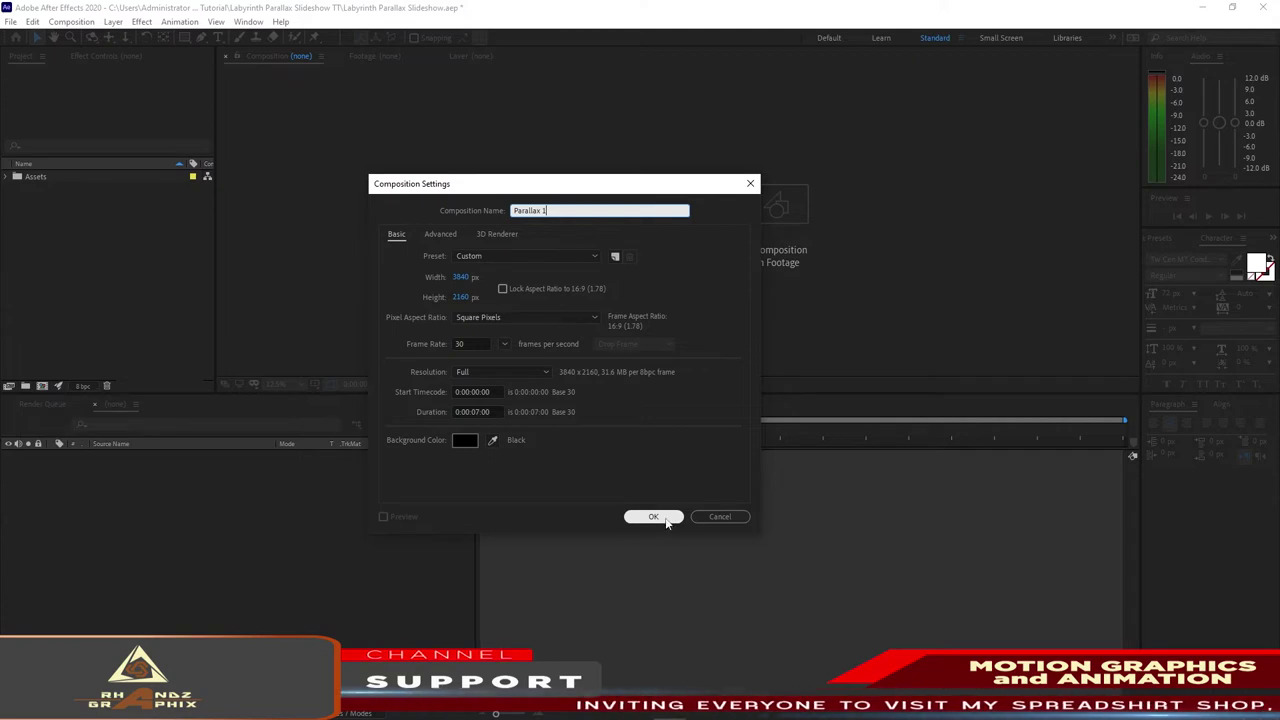
left_click(665, 517)
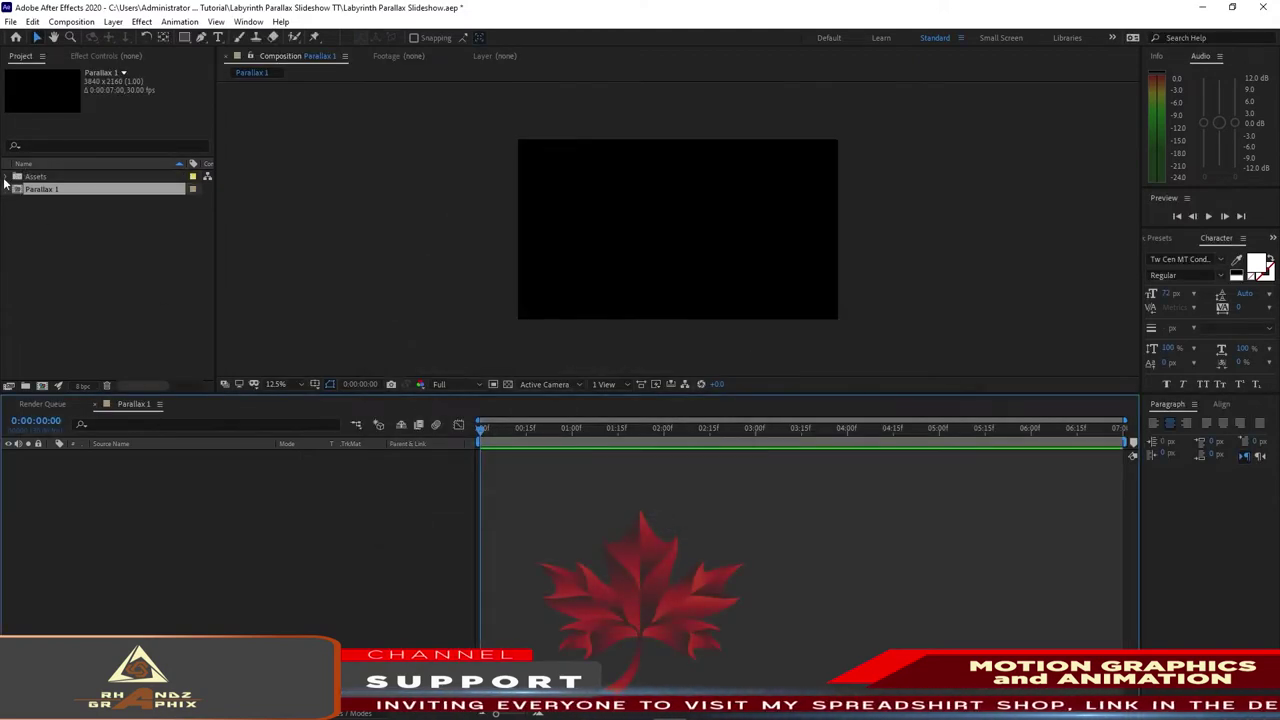
Step: Add the eberhard mountain lake photo from Assets > Image to Parallax 1, scaled to 72%
left_click(8, 177)
left_click(20, 202)
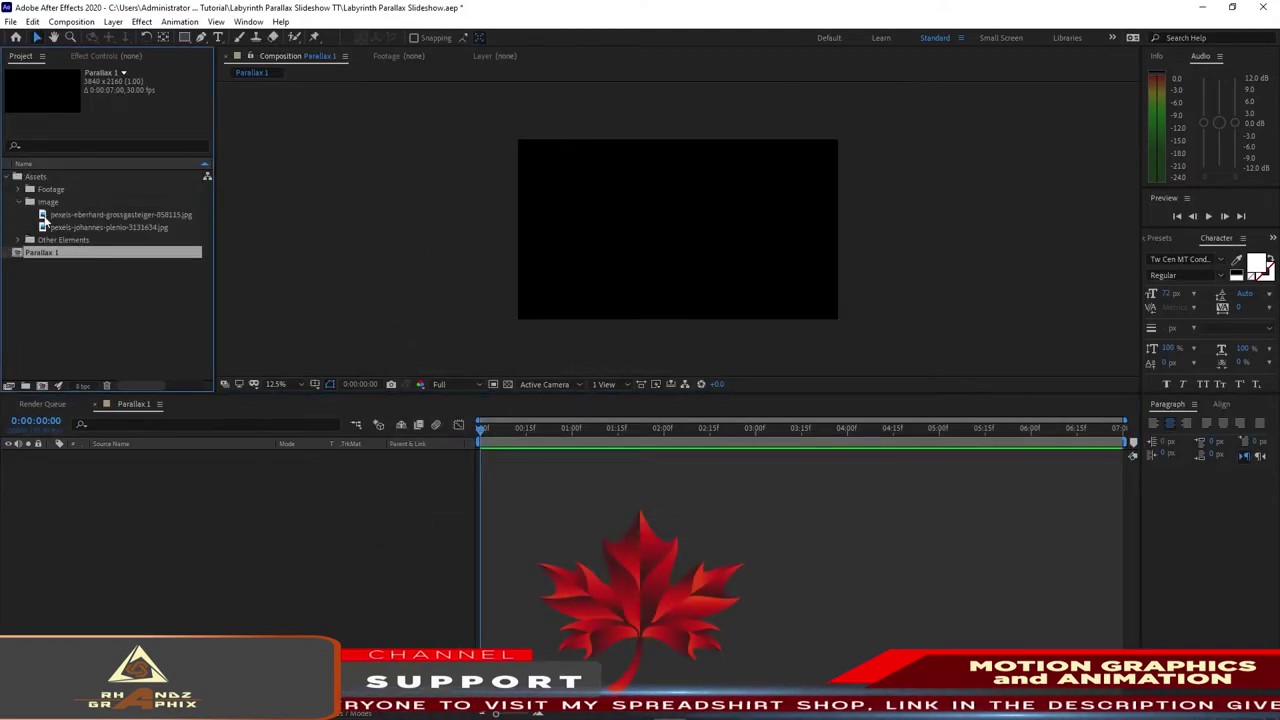
left_click_drag(100, 214, 184, 534)
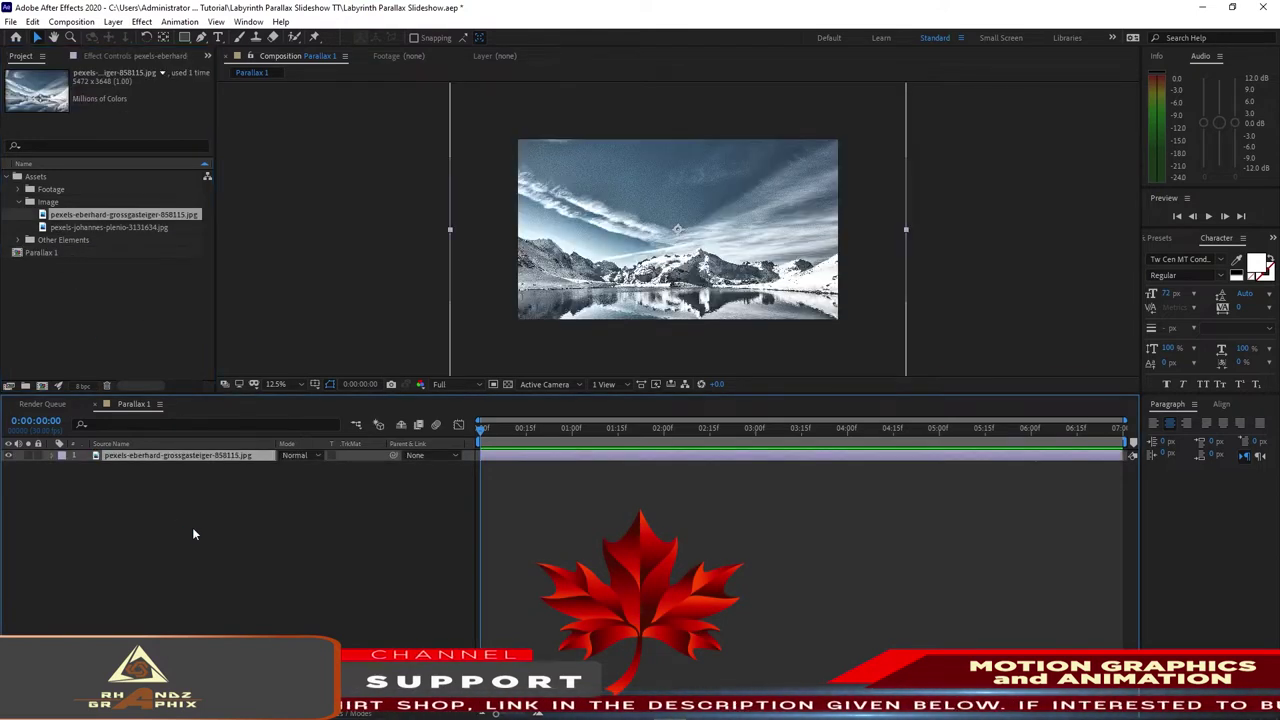
key("s")
left_click_drag(298, 467, 248, 467)
left_click_drag(676, 327, 680, 319)
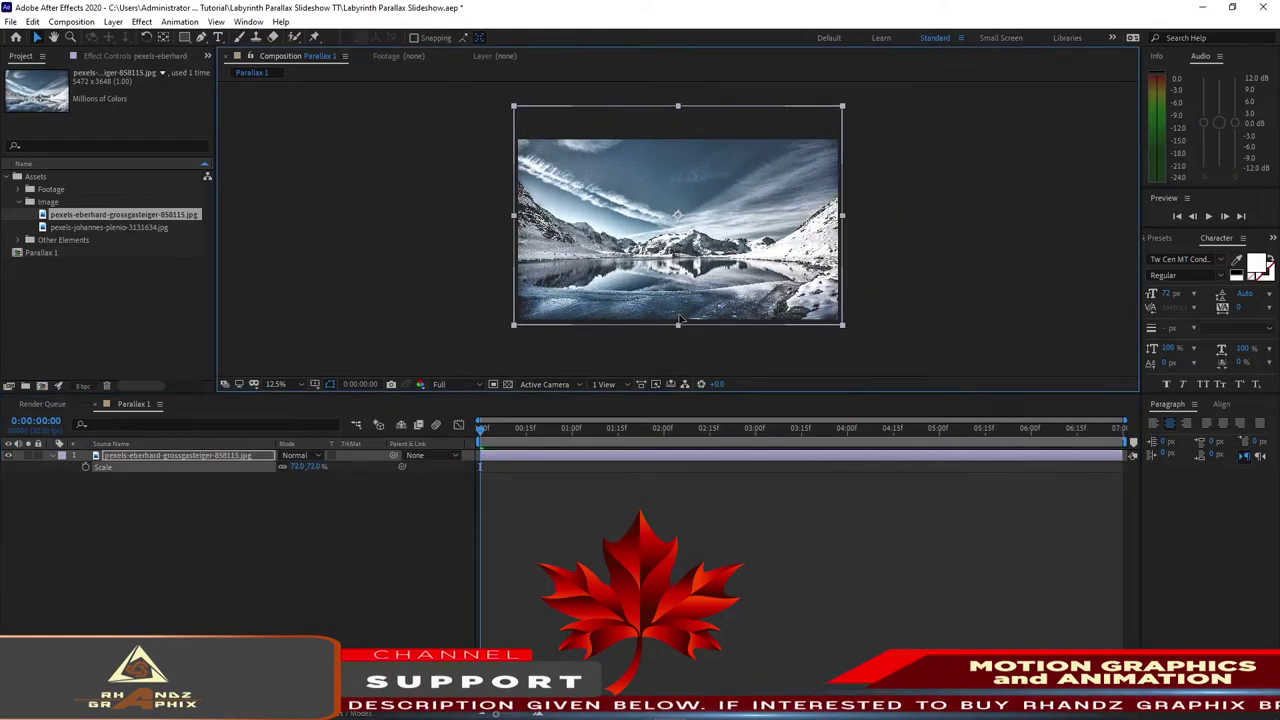
Step: Pre-compose the photo layer as 'Placeholder 1', moving all attributes into it
left_click(183, 457)
right_click(184, 456)
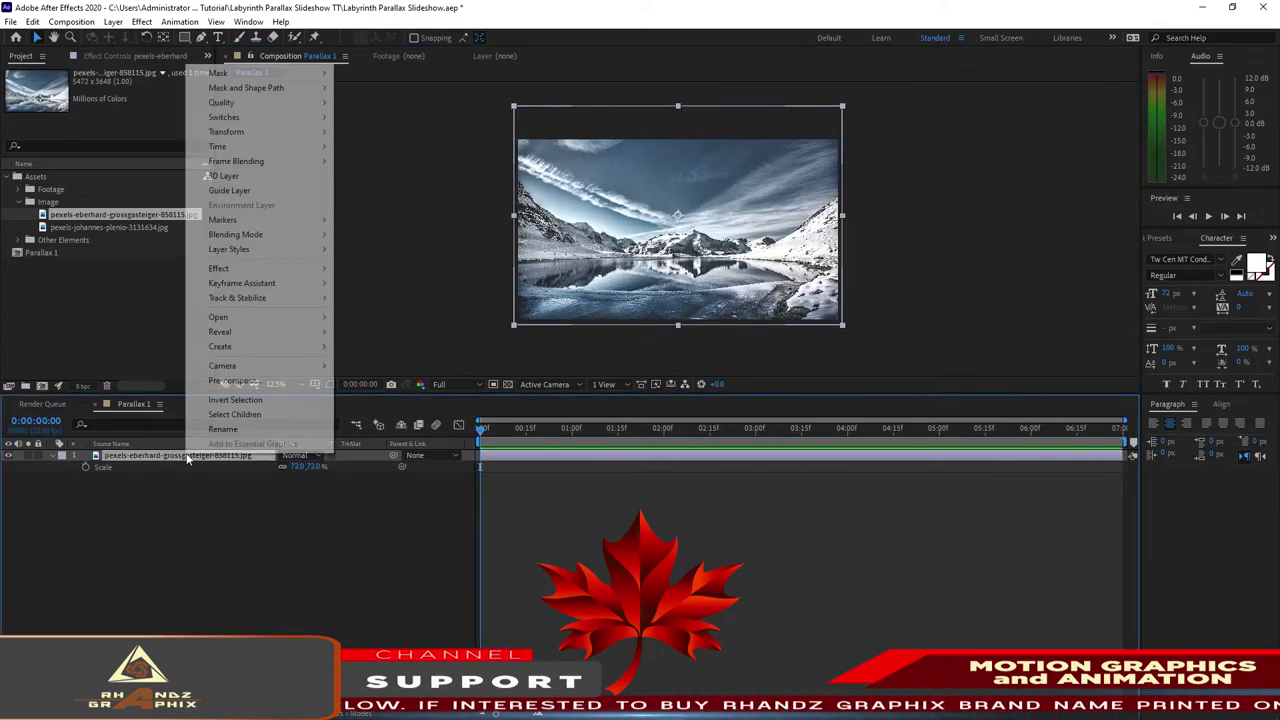
left_click(233, 381)
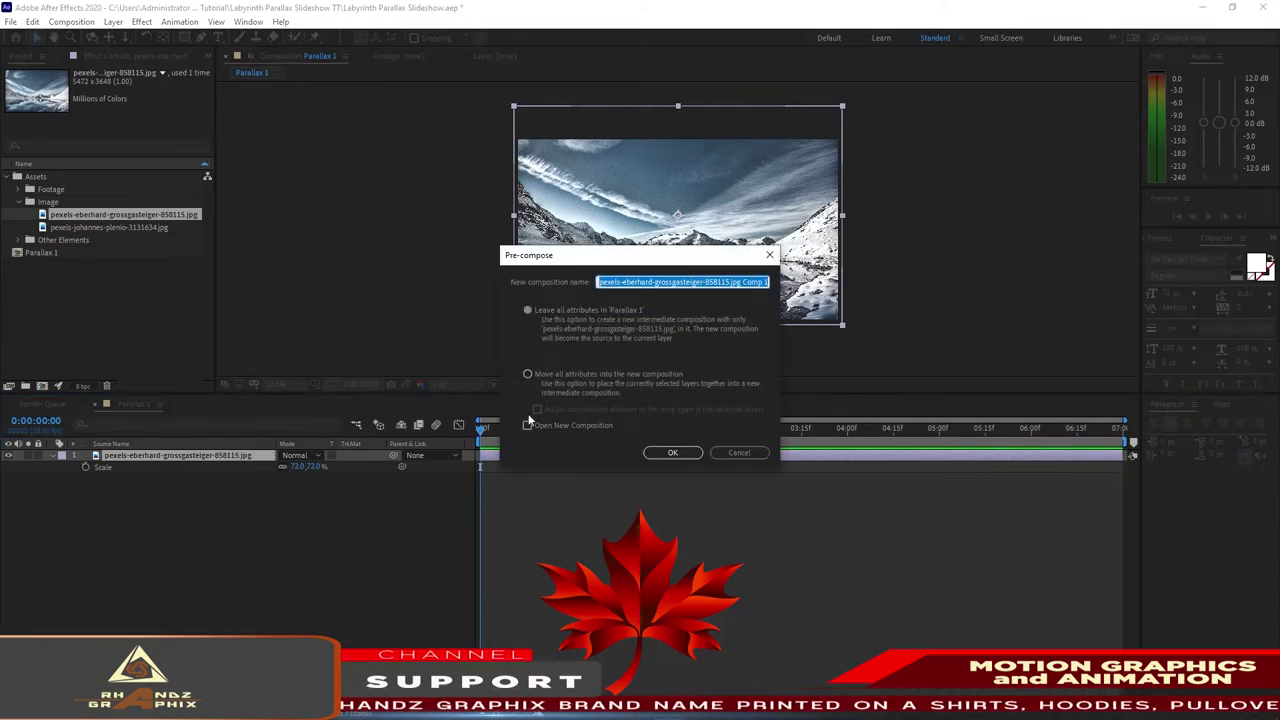
type("P")
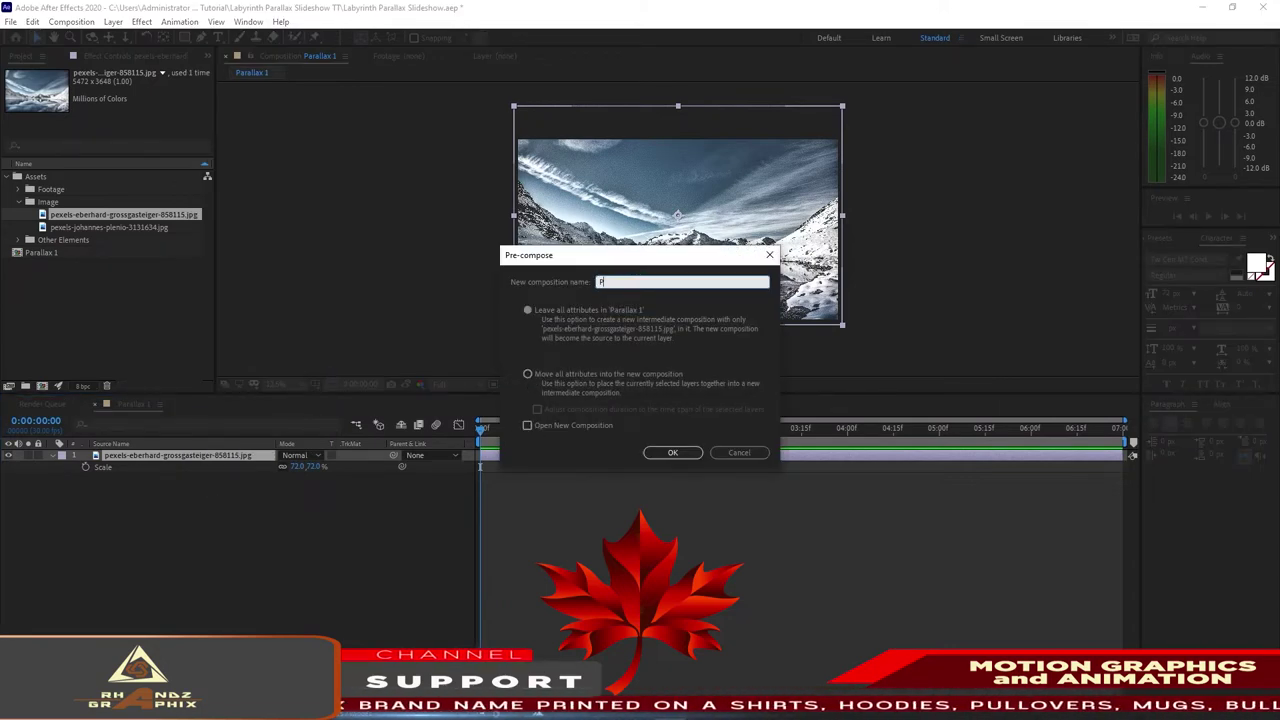
type("lac")
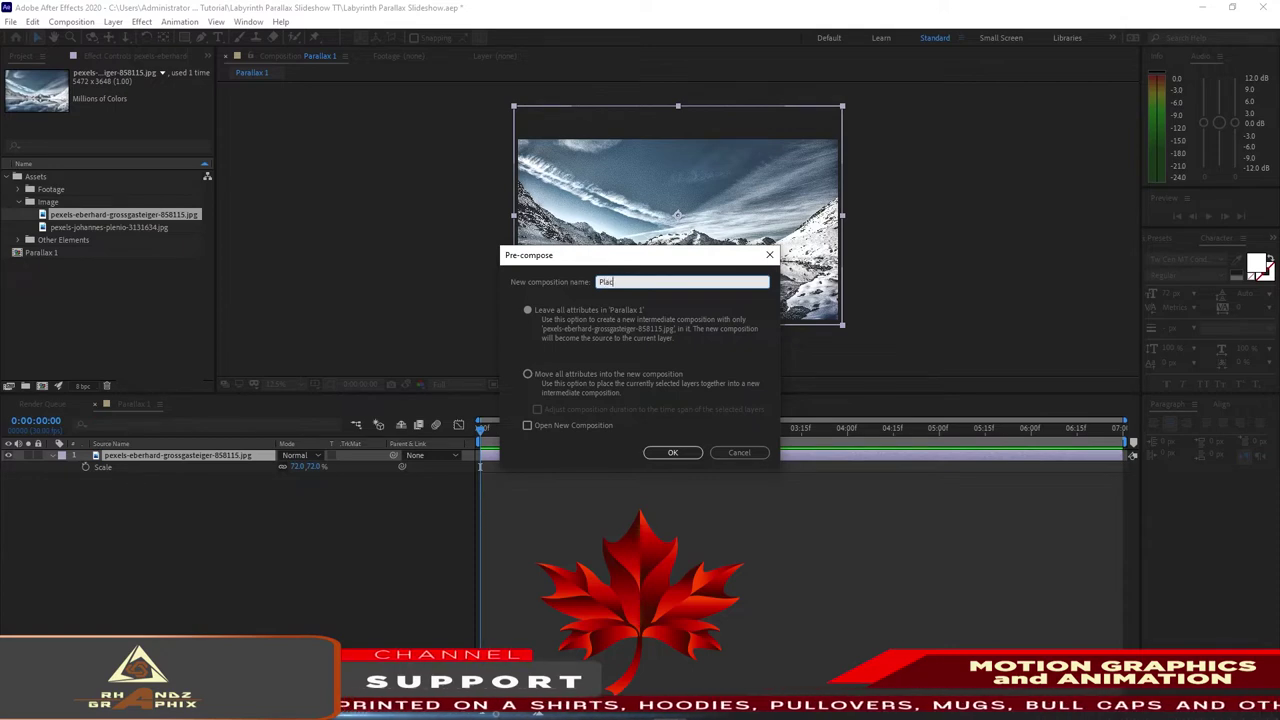
type("eholder 1")
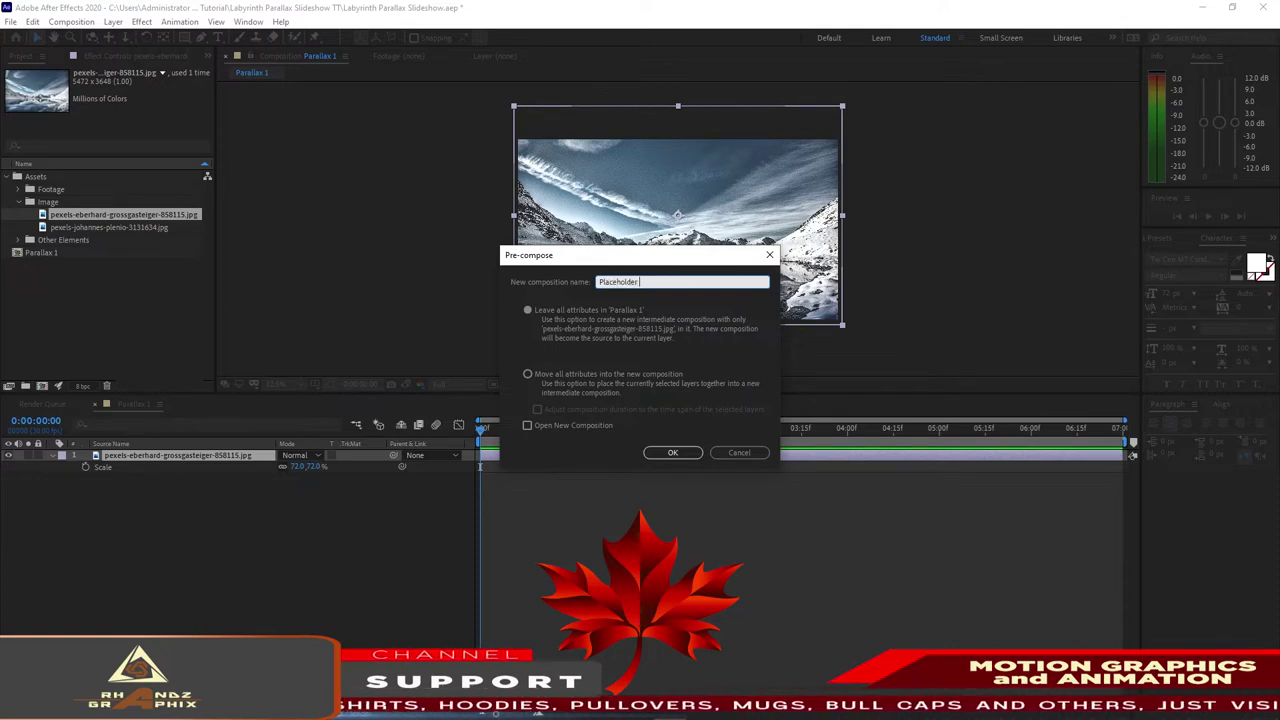
left_click(528, 374)
left_click(672, 452)
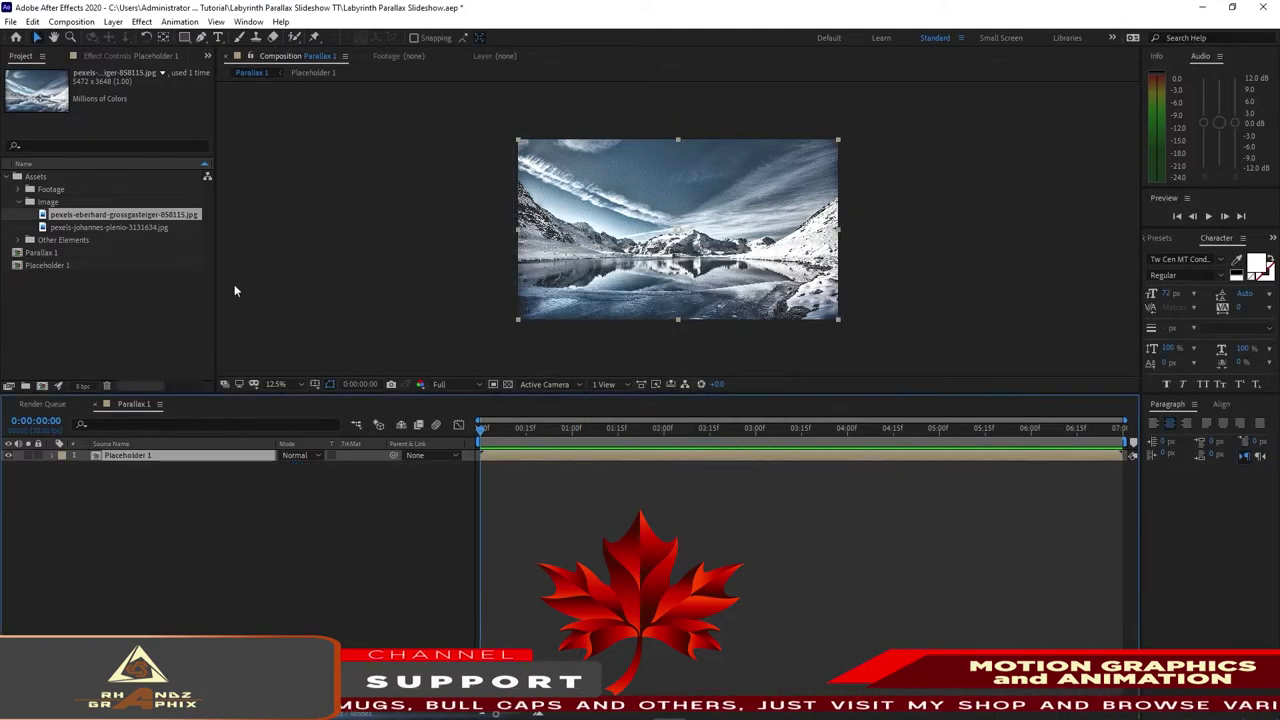
Step: Create the 'Media 1' composition and drop Parallax 1 into its timeline
left_click(86, 22)
left_click(94, 38)
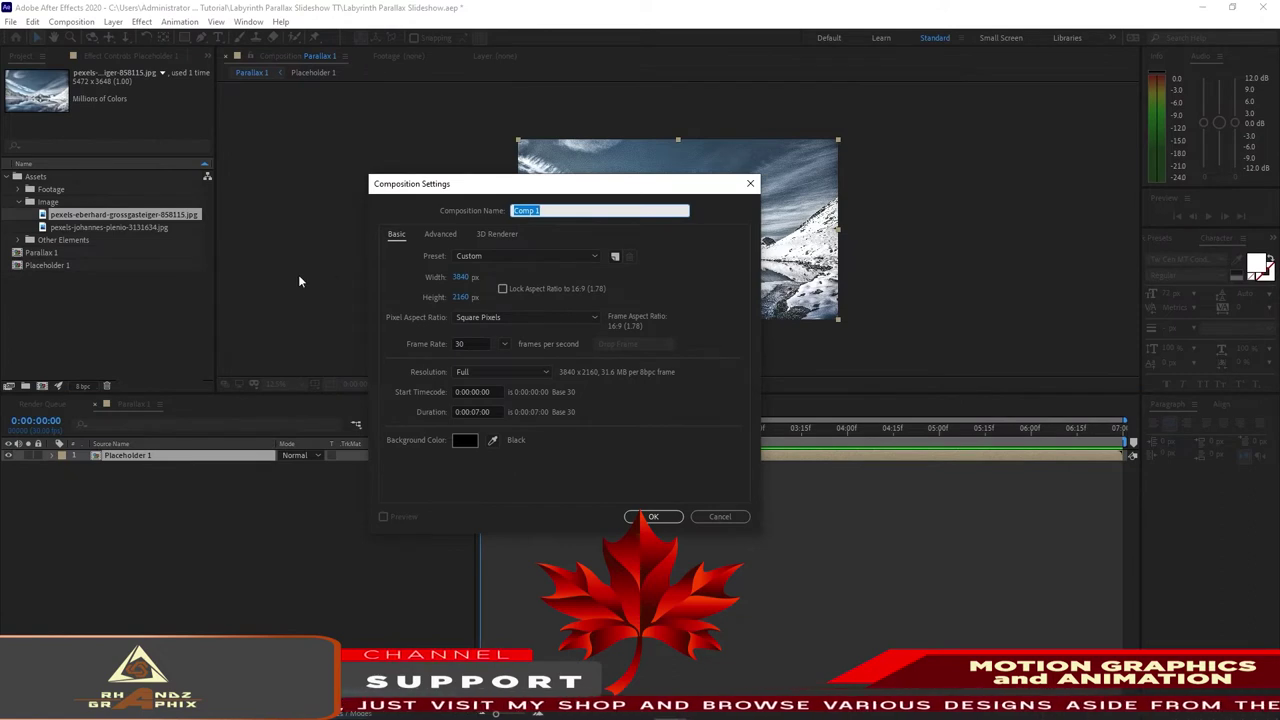
type("Medi")
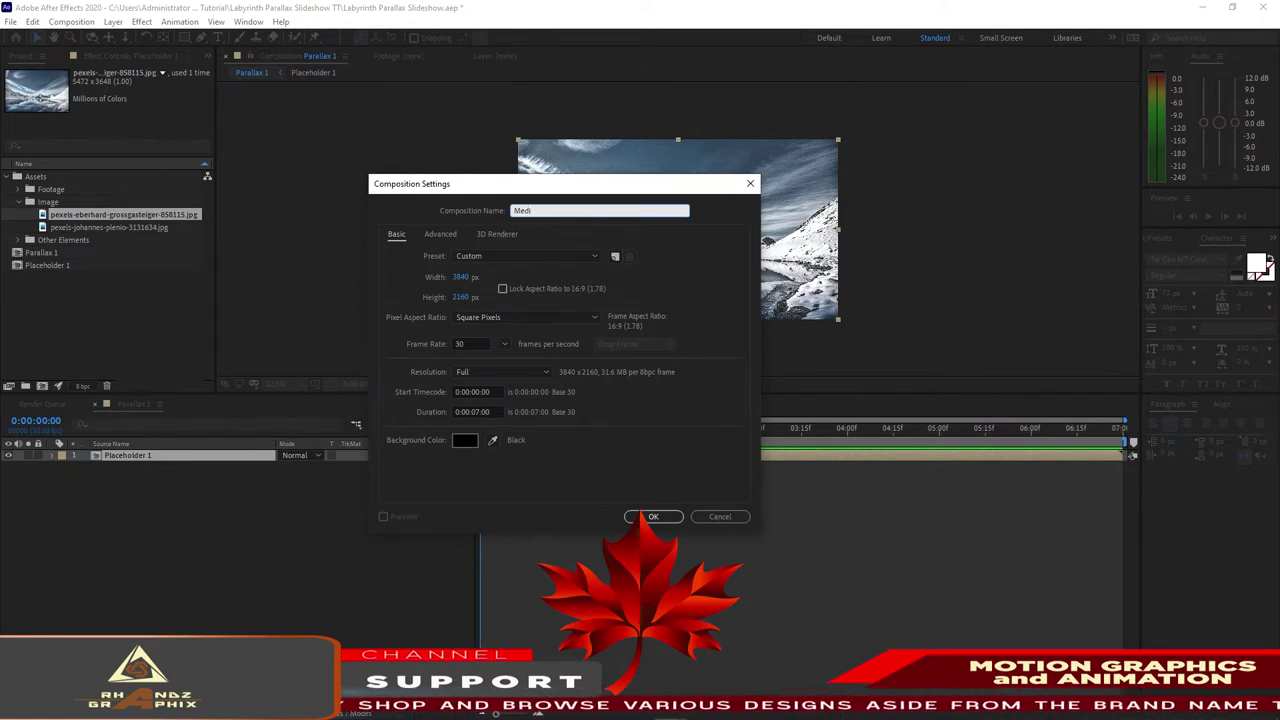
type("a")
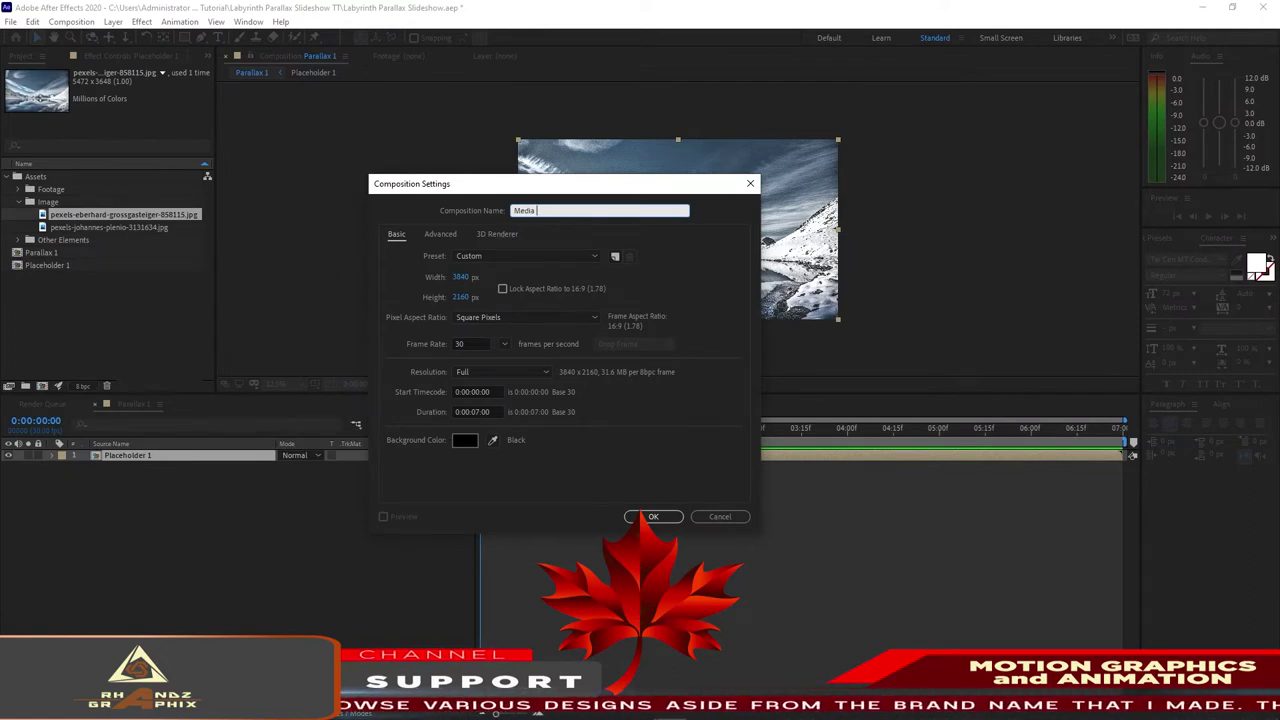
type(" 1")
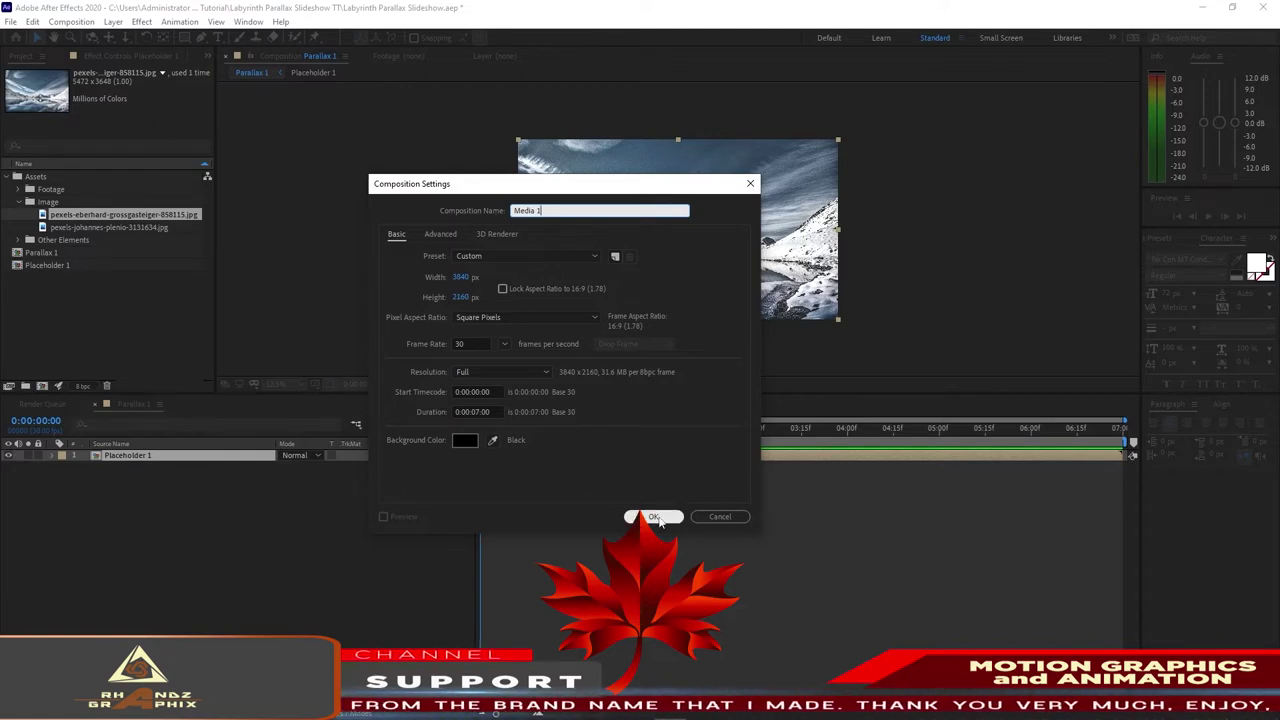
left_click(655, 517)
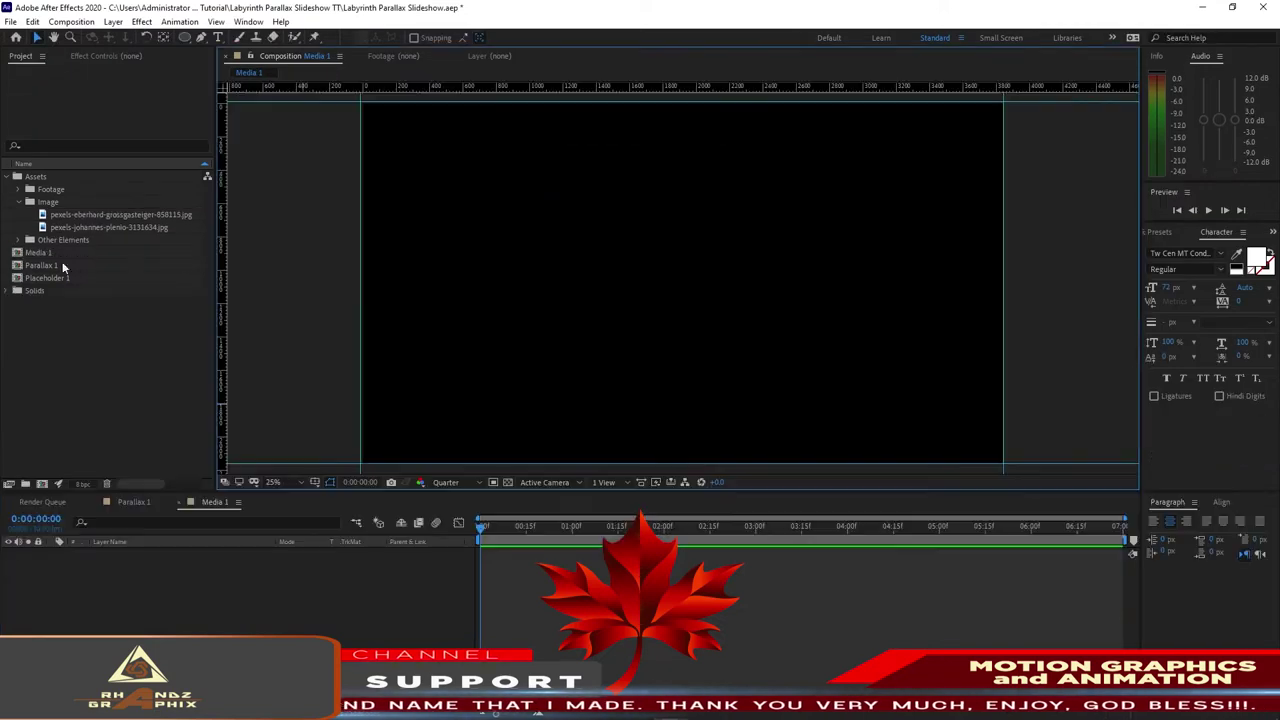
left_click_drag(25, 265, 105, 568)
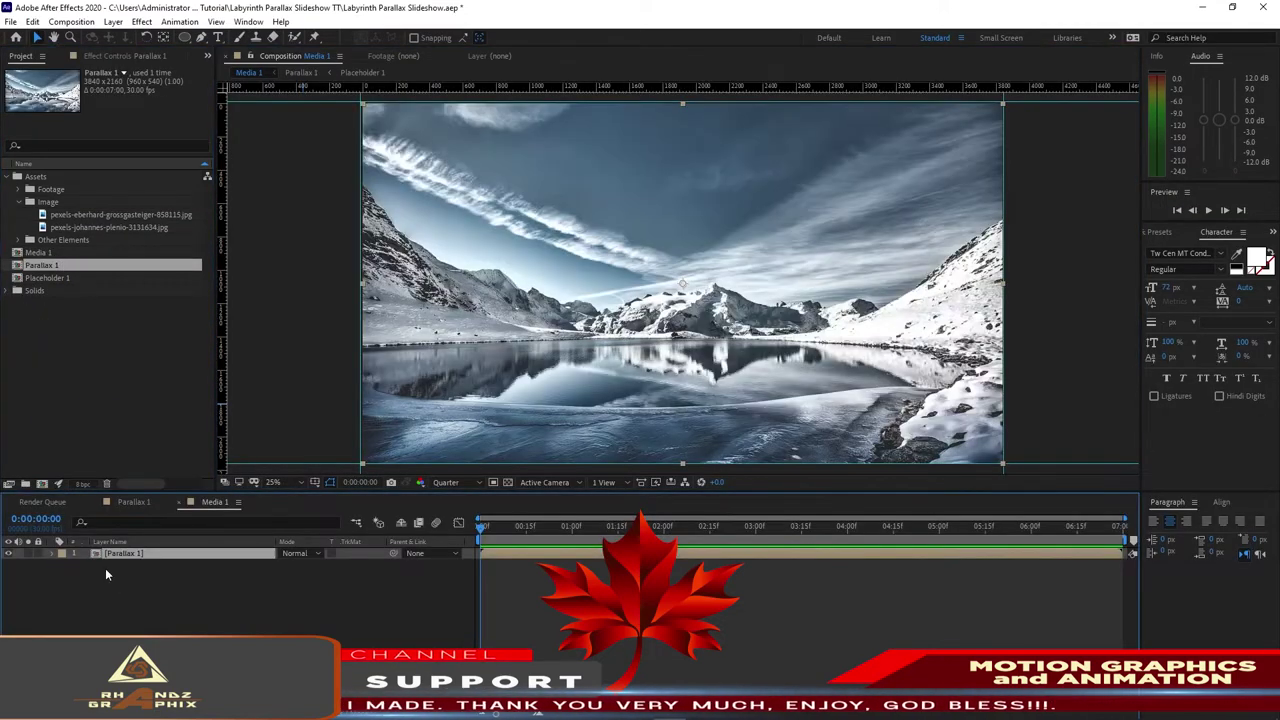
Step: Add Guide.png from Other Elements above Parallax 1 and make Parallax 1 a 3D layer
left_click(18, 240)
left_click_drag(66, 253, 106, 546)
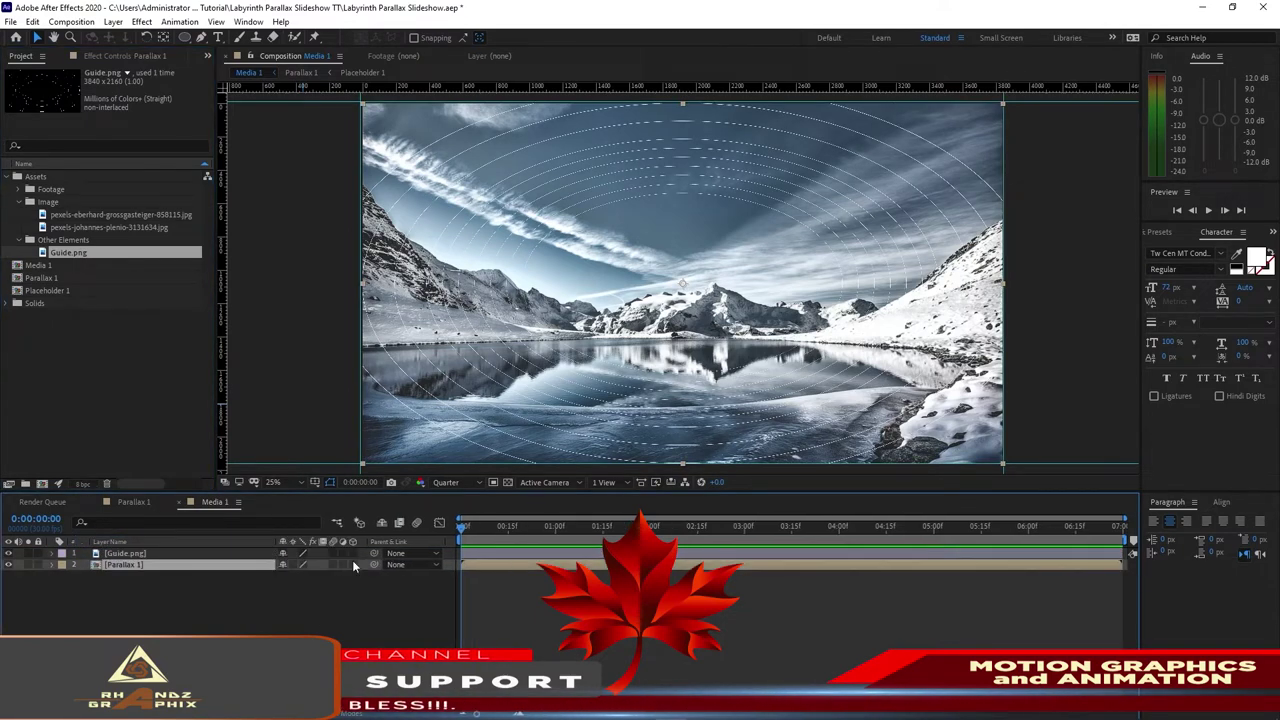
left_click(352, 564)
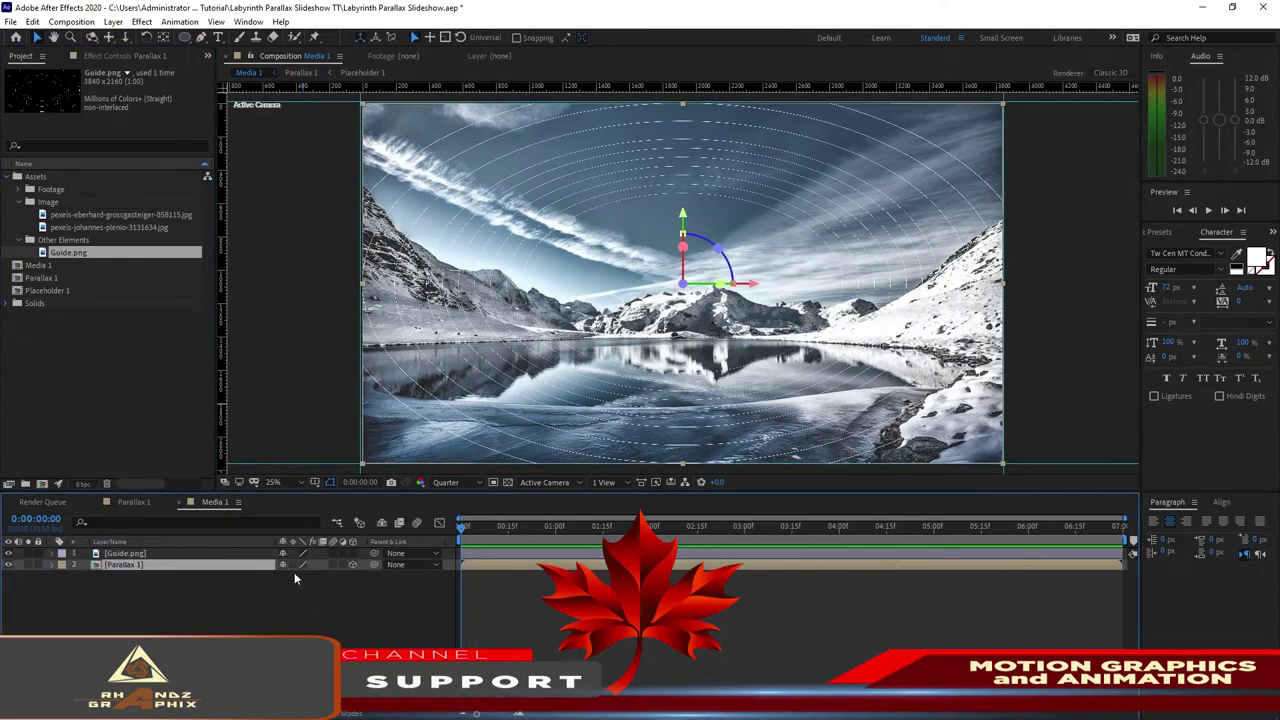
Step: Add a new Camera 1 to Media 1 with default settings
left_click(113, 21)
mouse_move(122, 38)
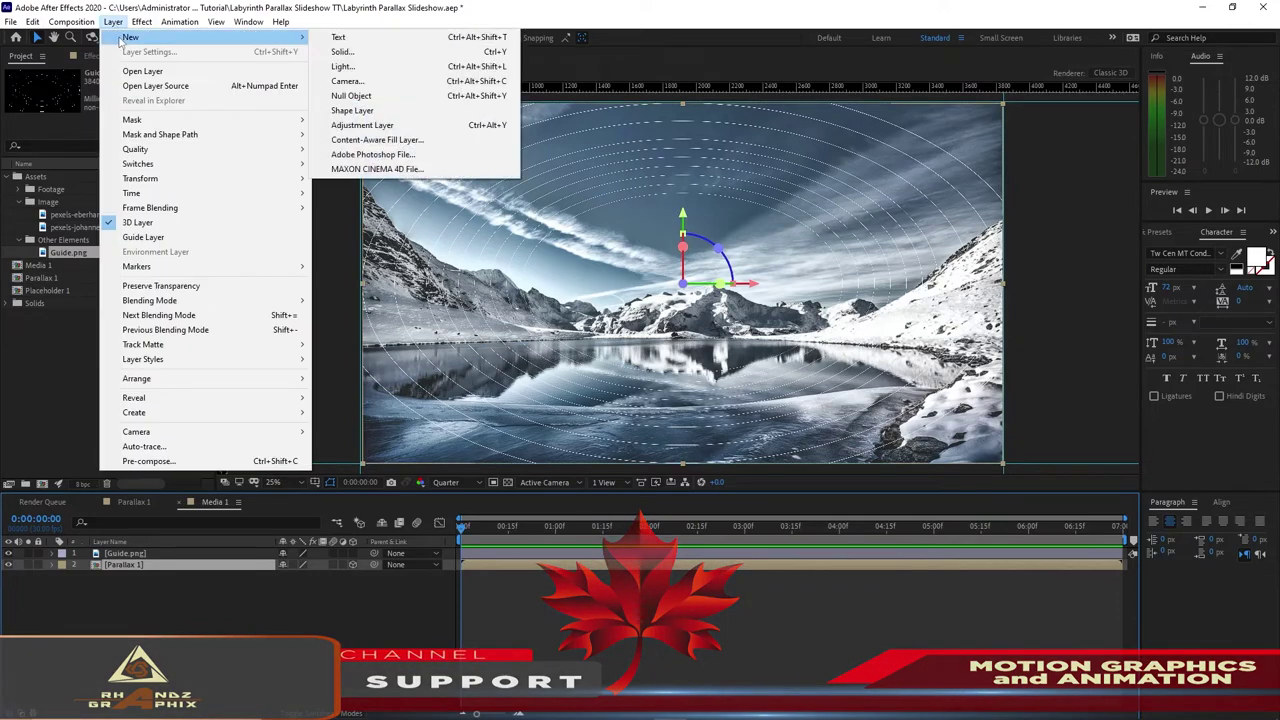
left_click(347, 81)
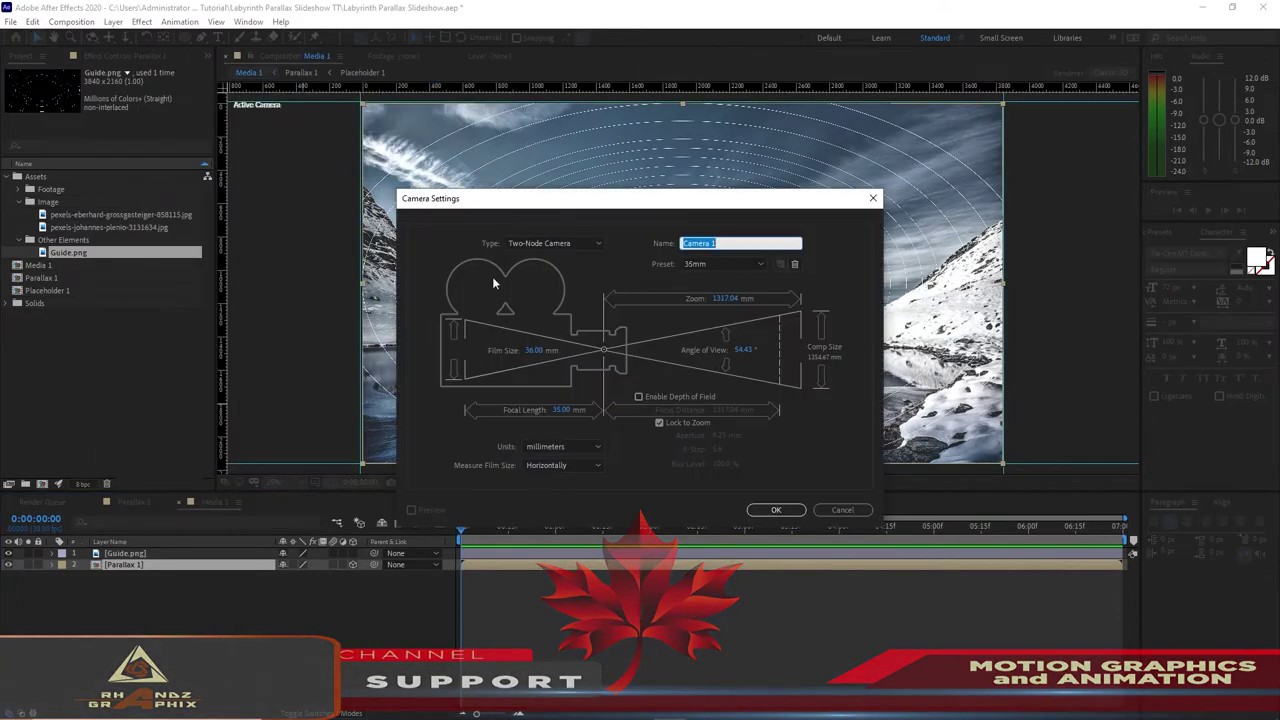
left_click(762, 512)
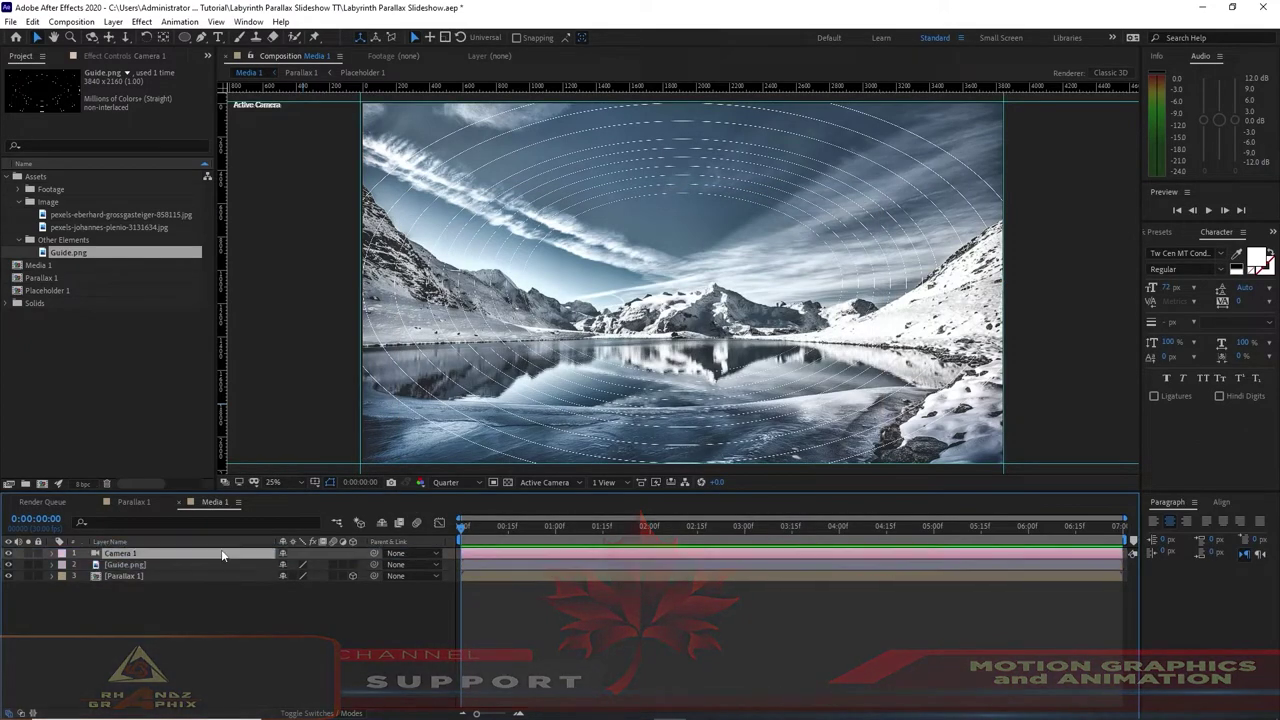
Step: Add a 3D null named 'Cam Control' and parent Camera 1 to it
left_click(120, 22)
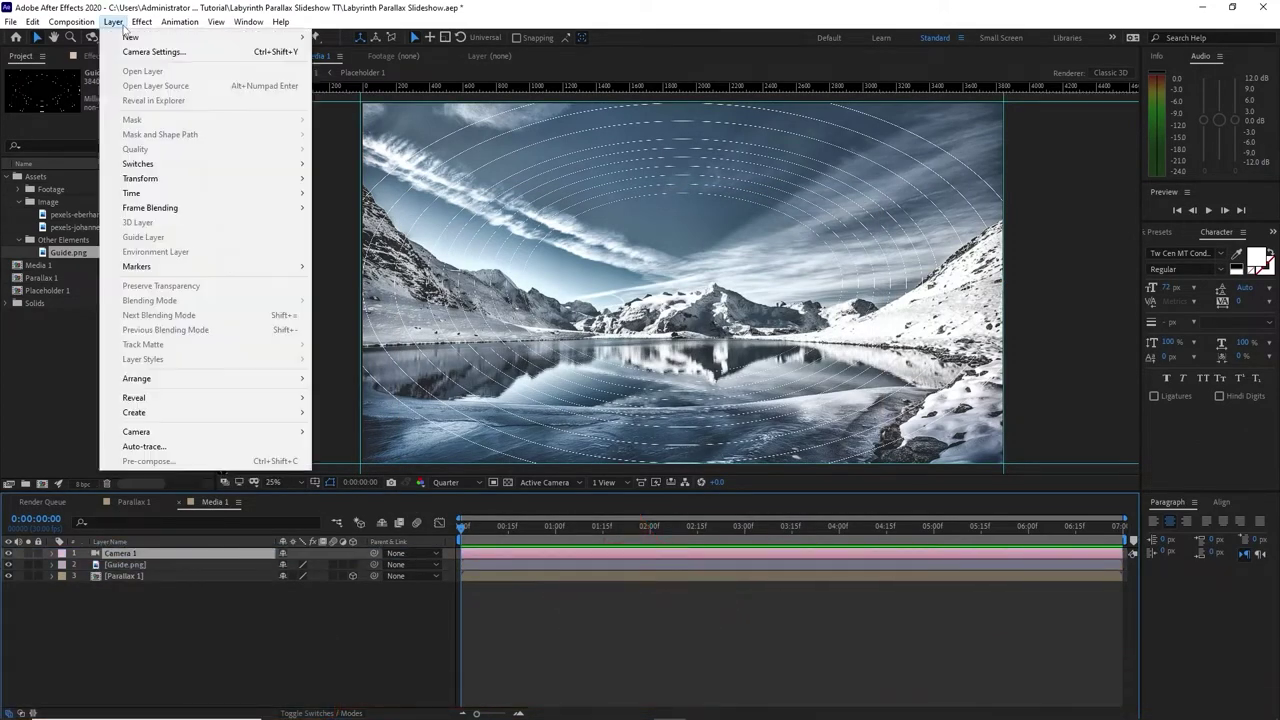
mouse_move(131, 36)
left_click(345, 100)
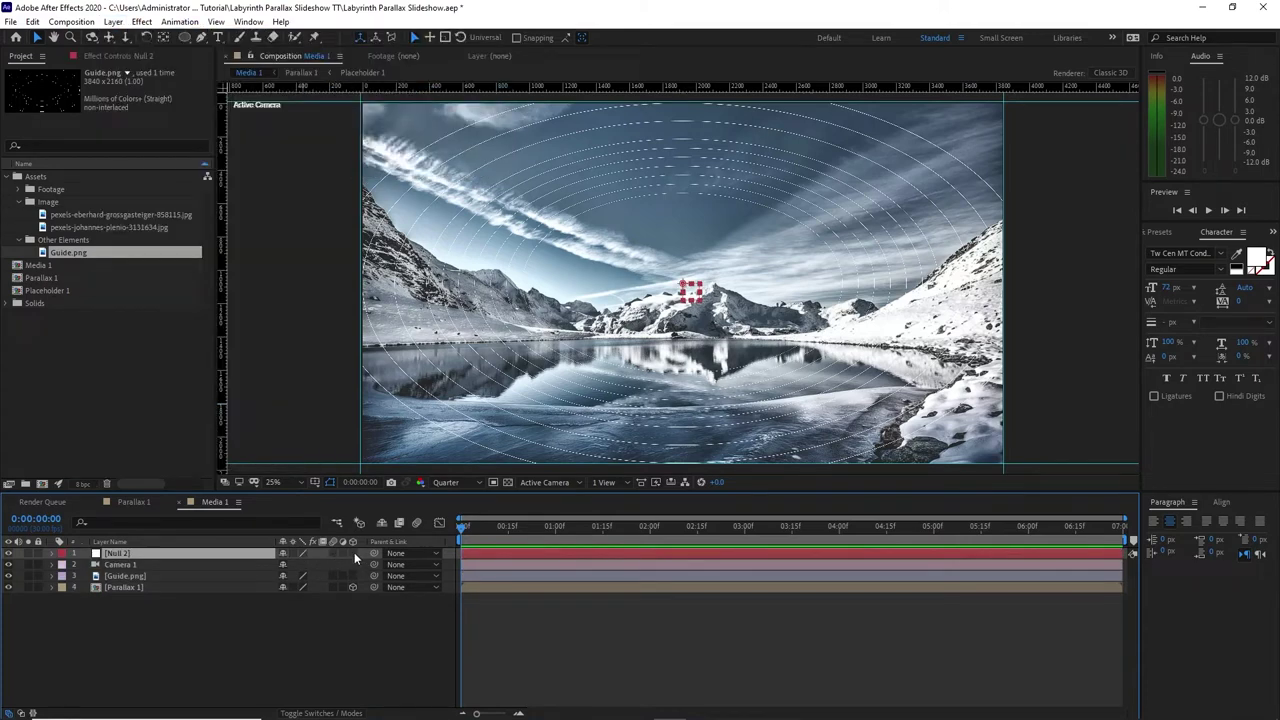
left_click(353, 553)
left_click_drag(353, 564, 214, 554)
right_click(214, 556)
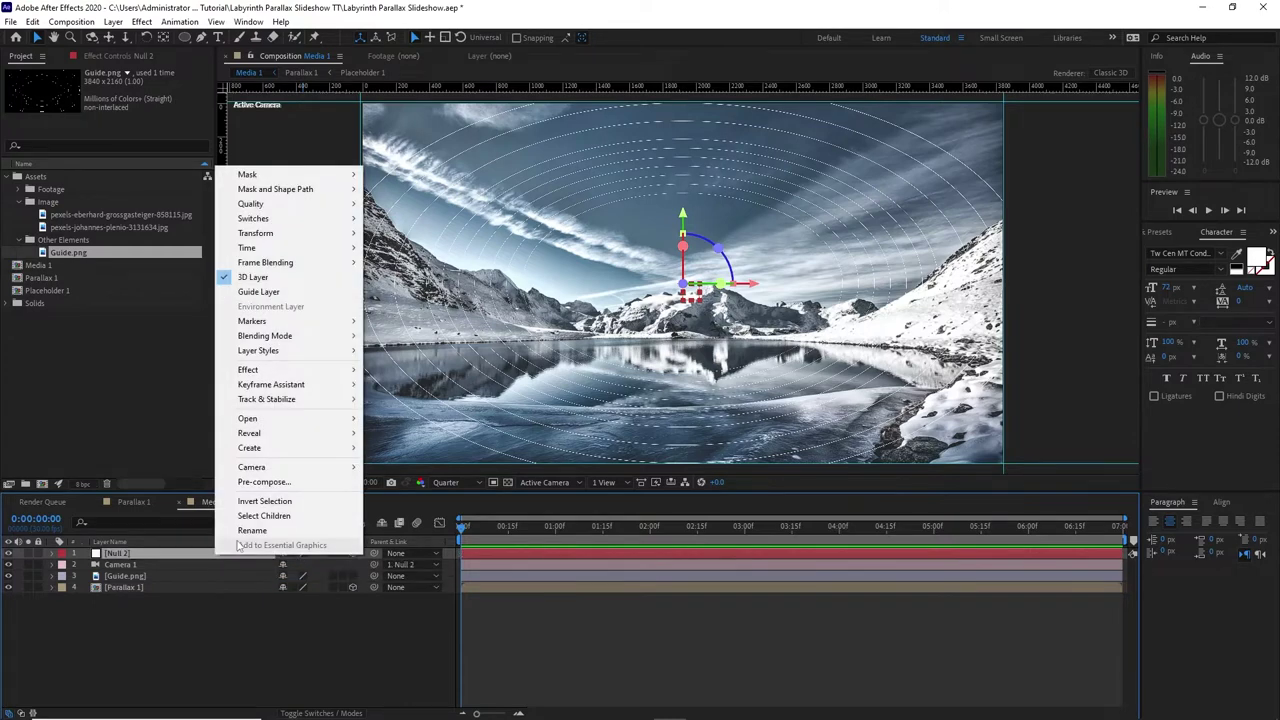
left_click(252, 530)
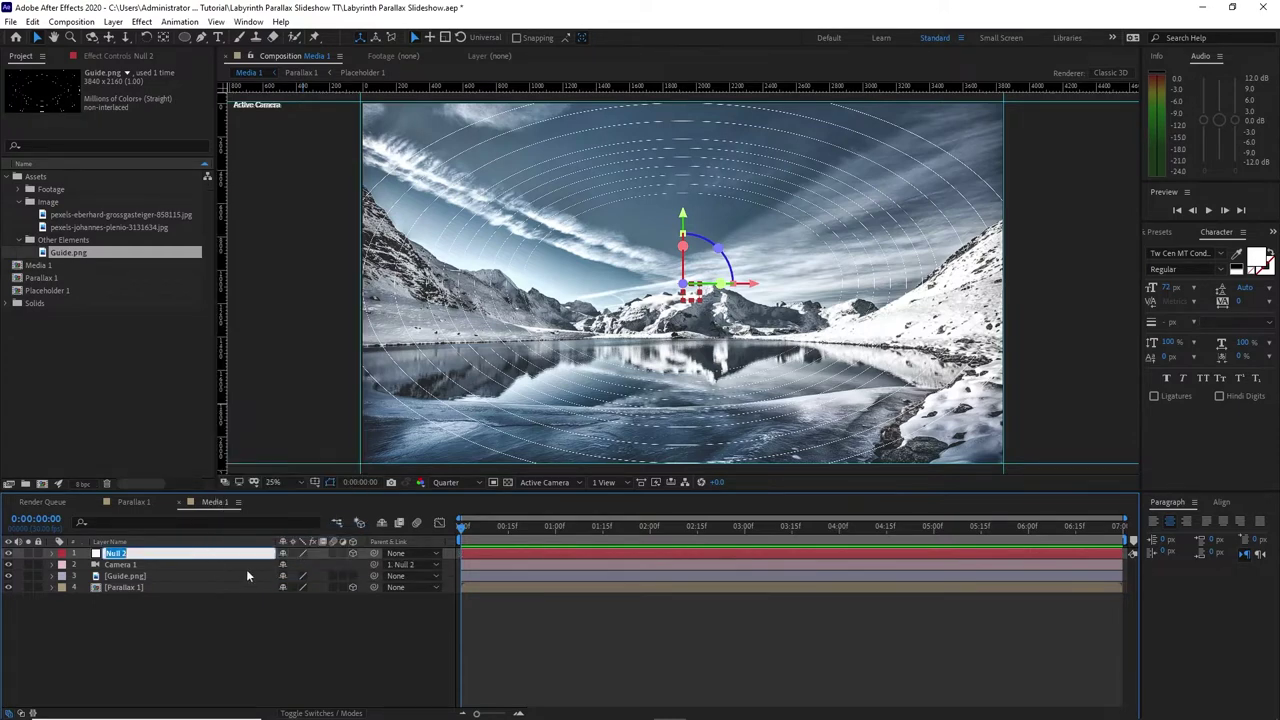
type("Cam Control")
key("Return")
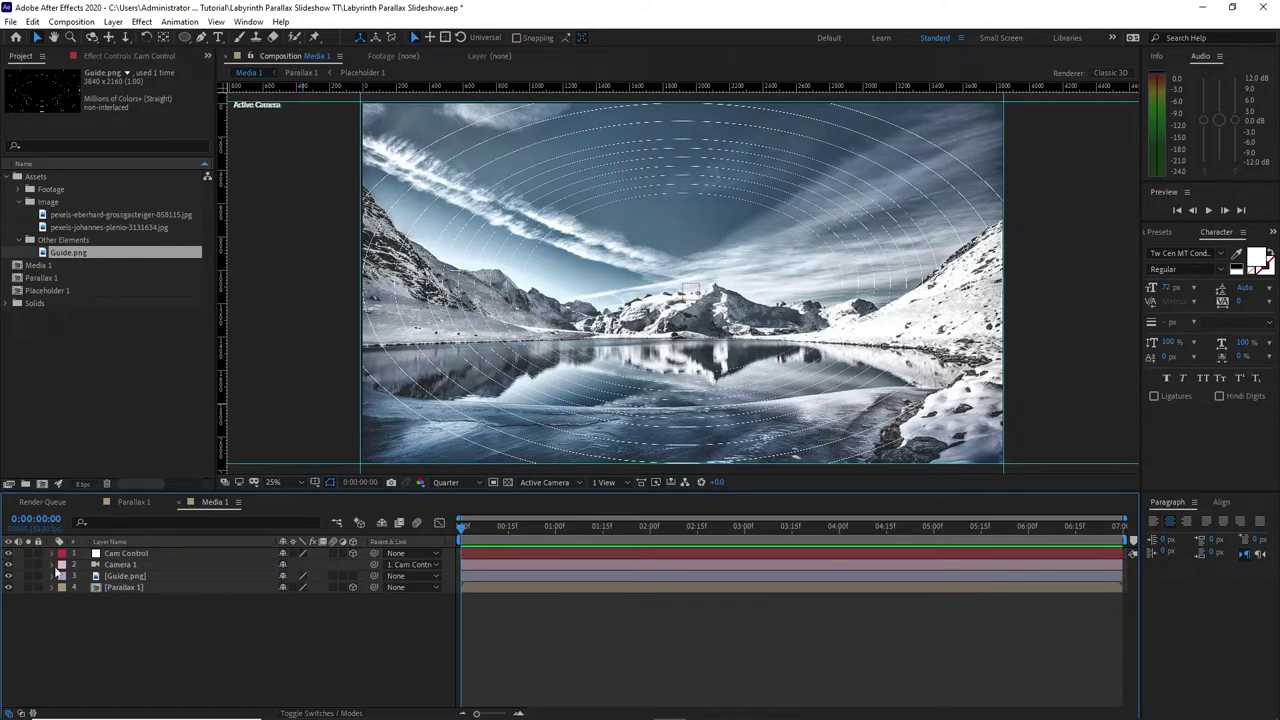
Step: Turn on depth of field for Camera 1, then collapse its properties
left_click(52, 564)
left_click(62, 588)
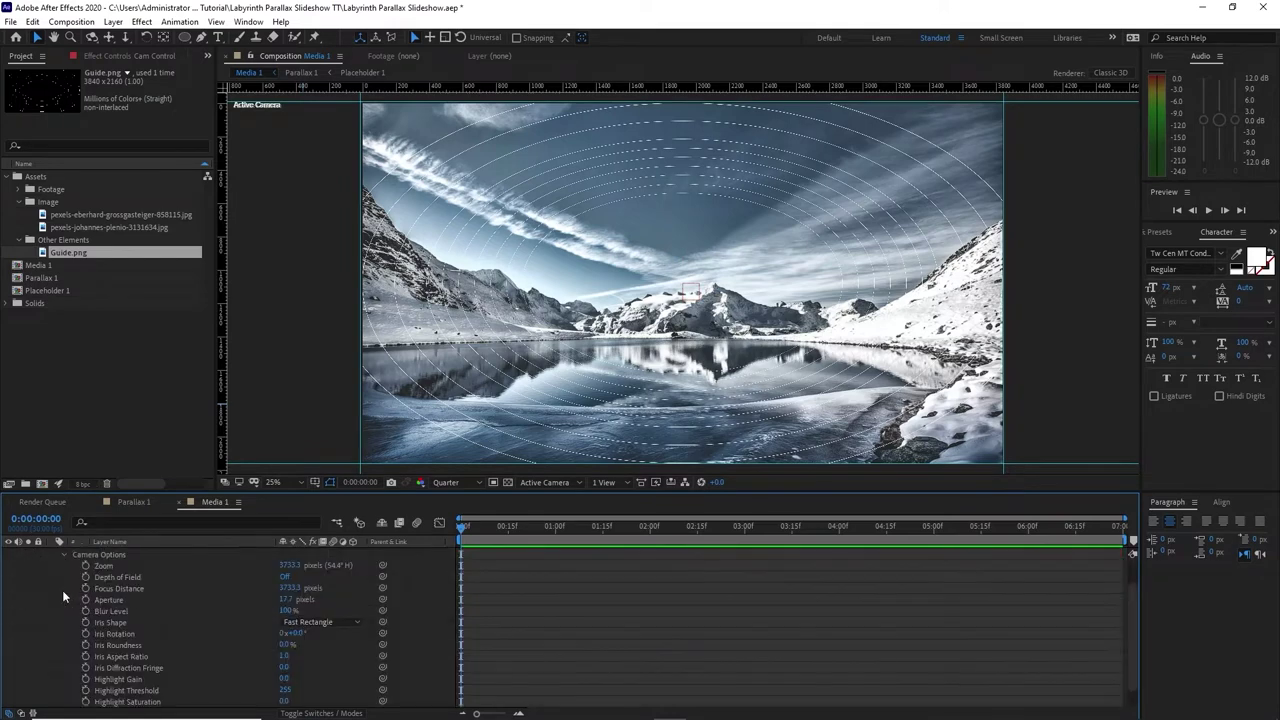
left_click(286, 578)
left_click(120, 577)
left_click(65, 555)
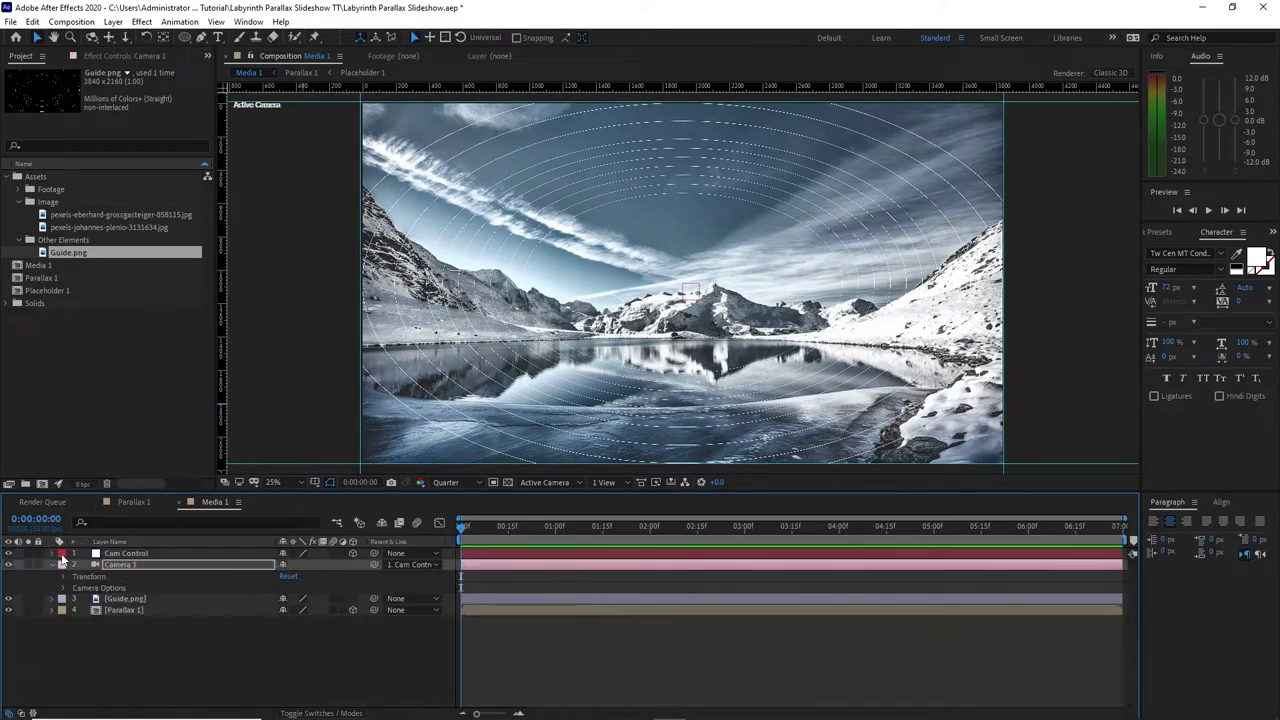
left_click(52, 565)
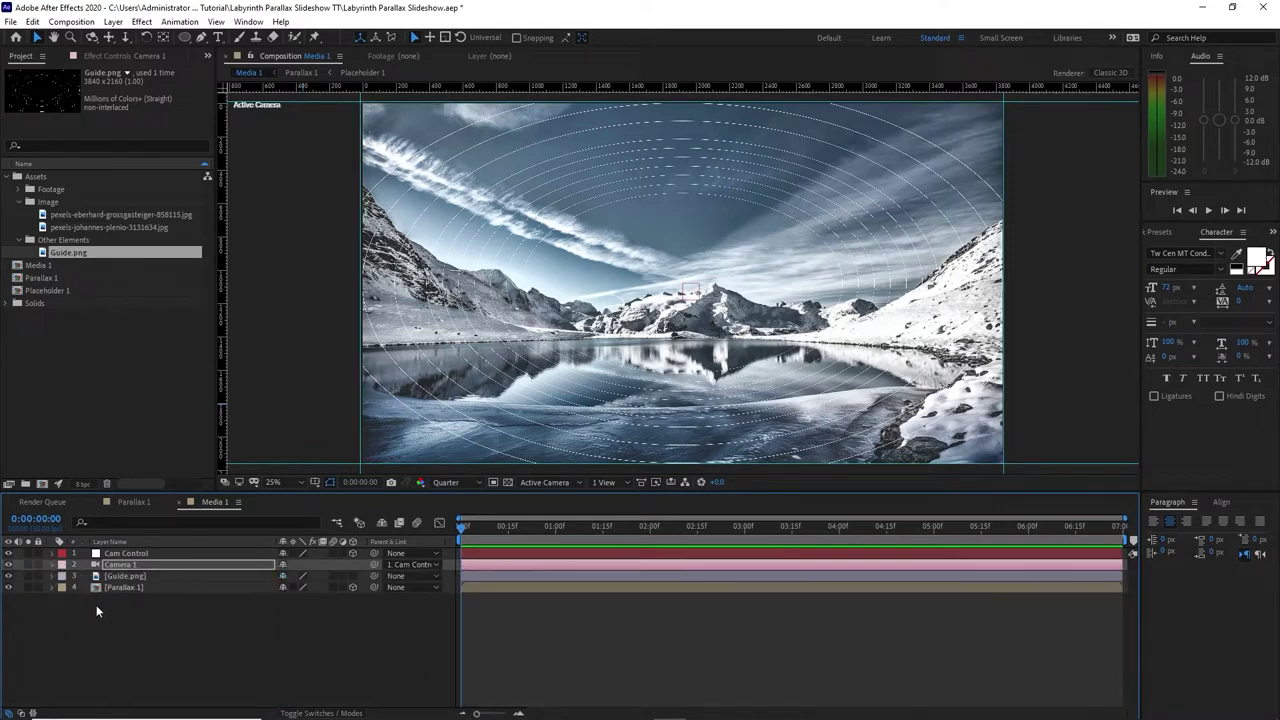
left_click(125, 588)
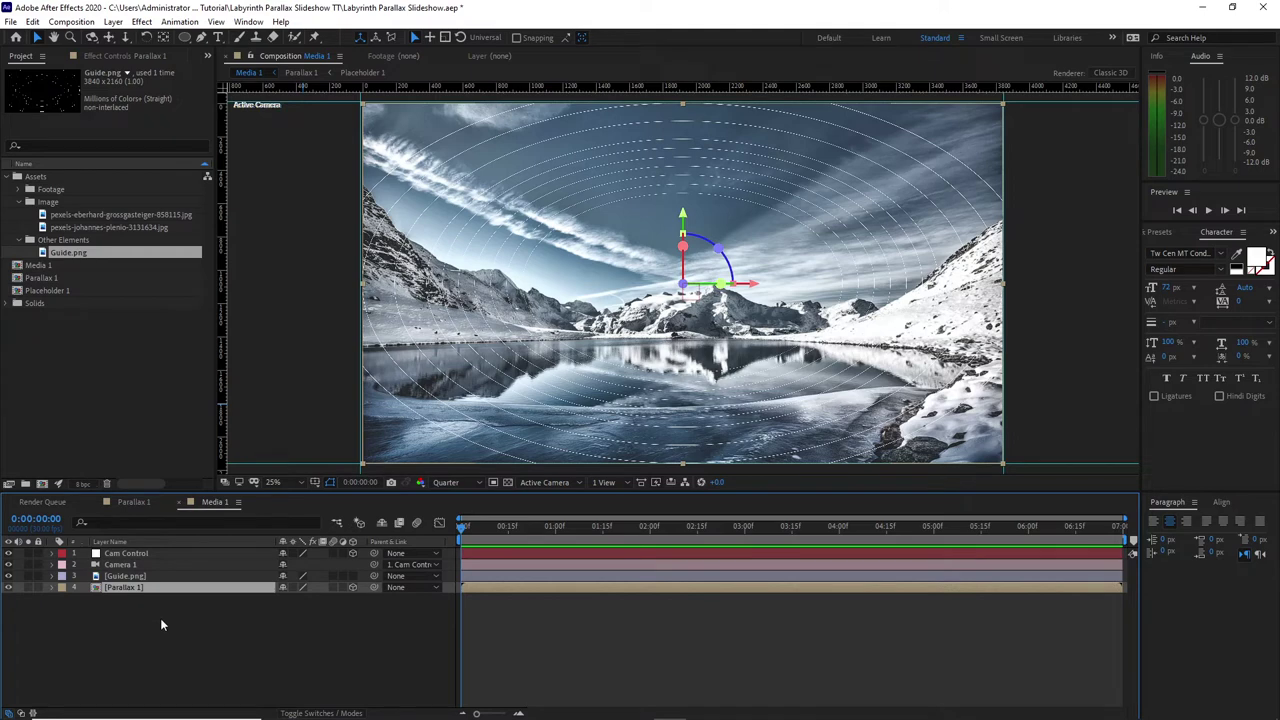
Step: Push Parallax 1 back to Z 300 and give it a layer-fitting ellipse mask
key("p")
type("300")
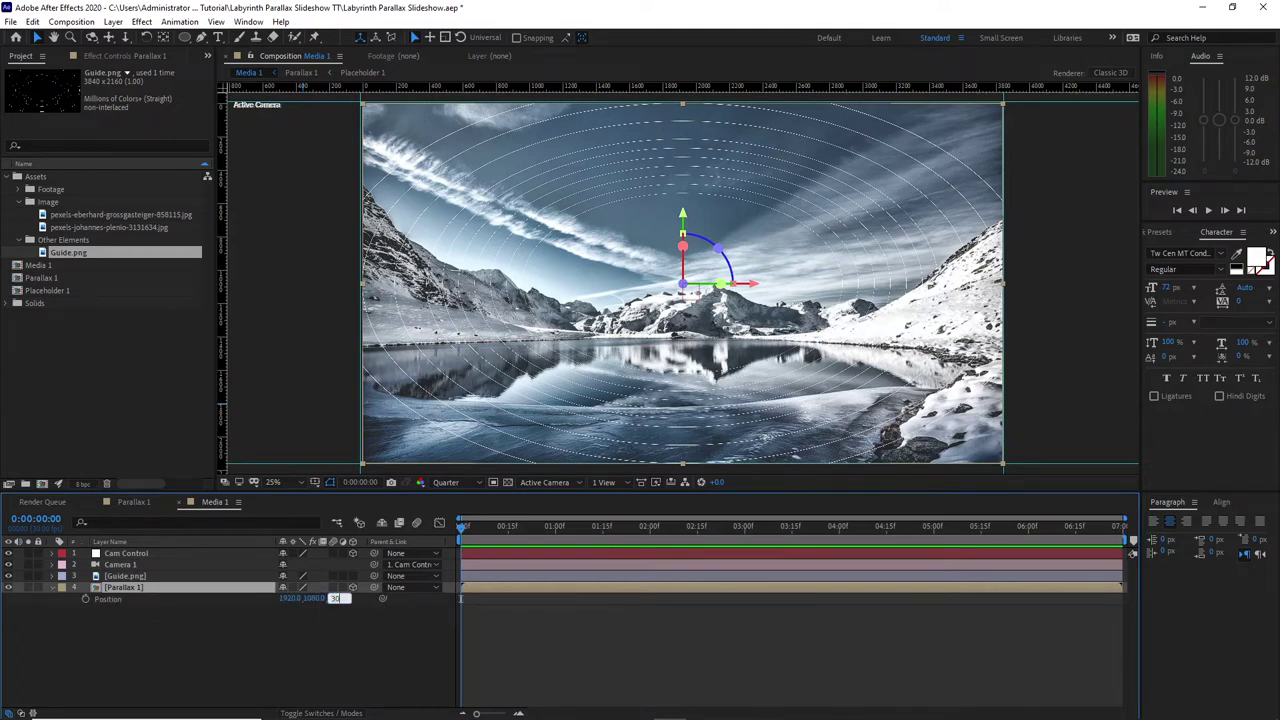
double_click(184, 38)
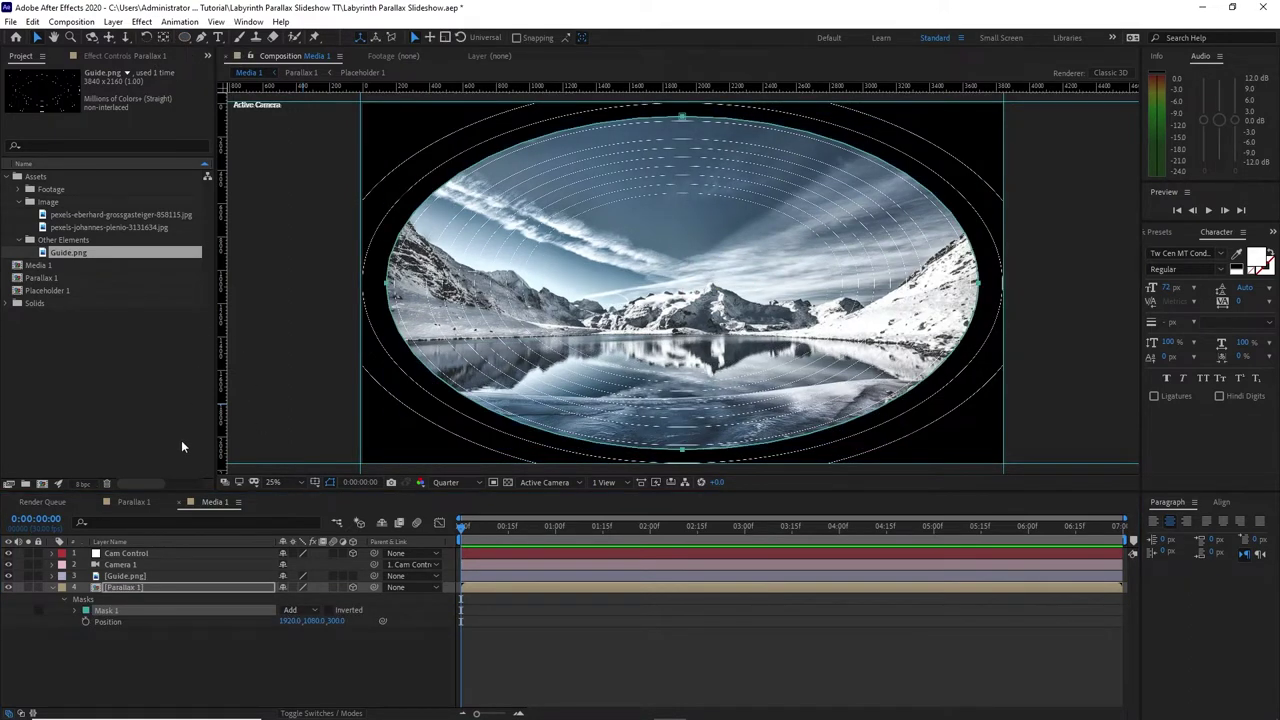
Step: Scale Parallax 1 to 108%
left_click(161, 590)
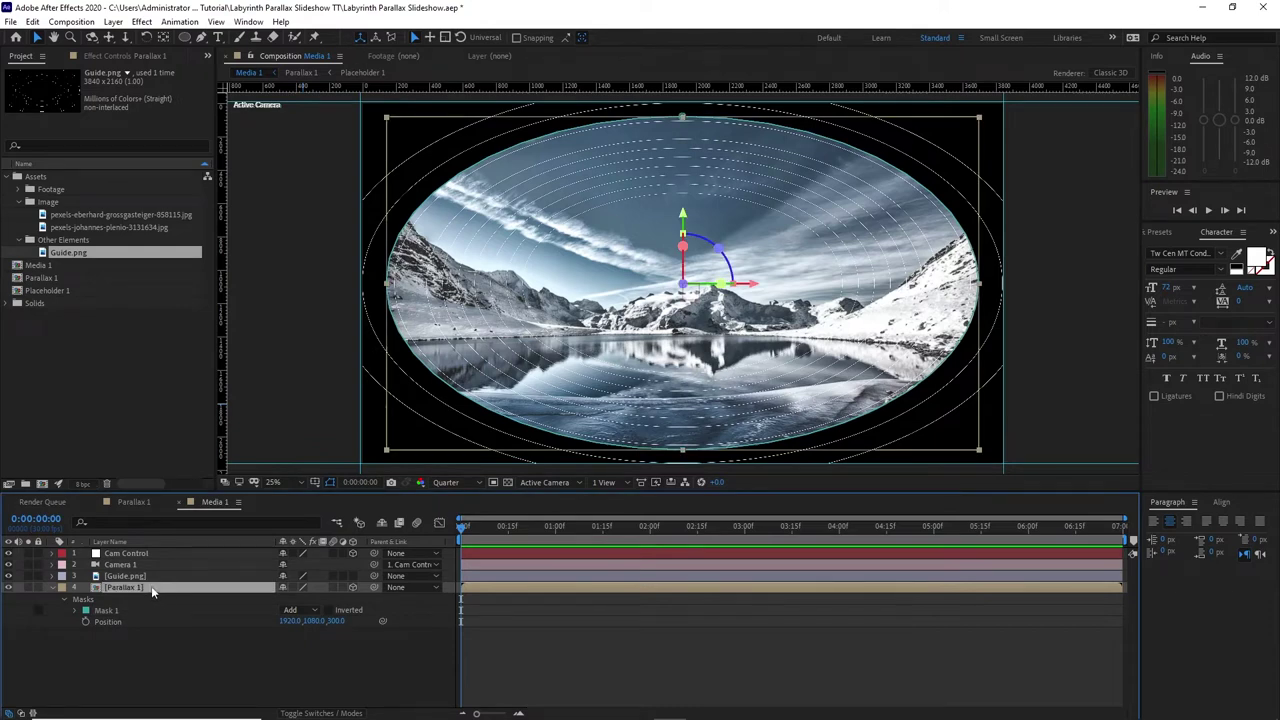
key("s")
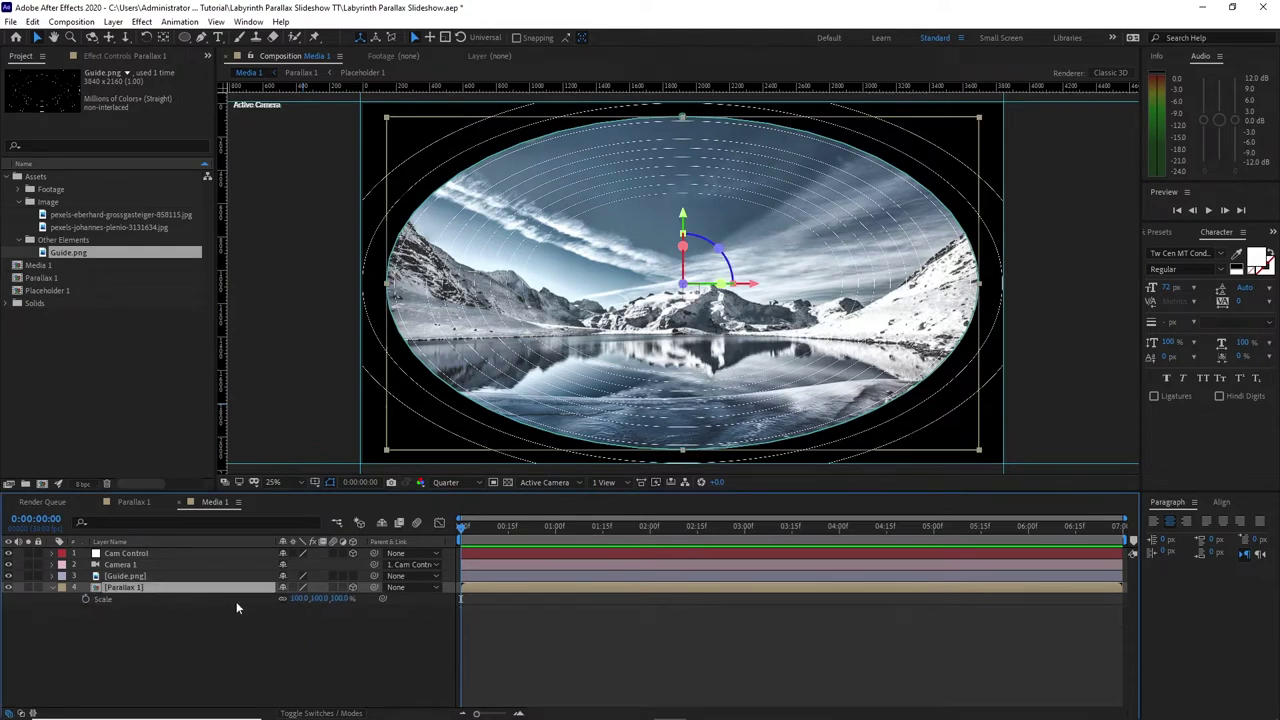
left_click_drag(299, 605, 306, 604)
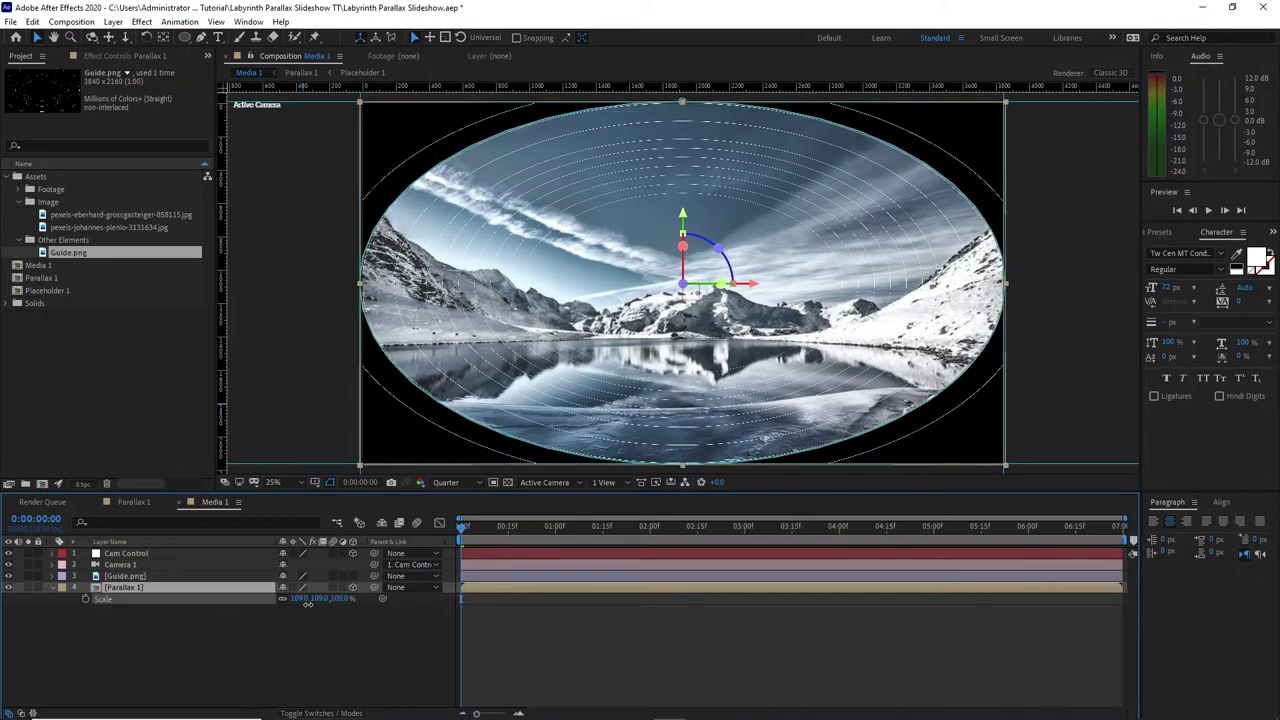
left_click(304, 604)
type("108")
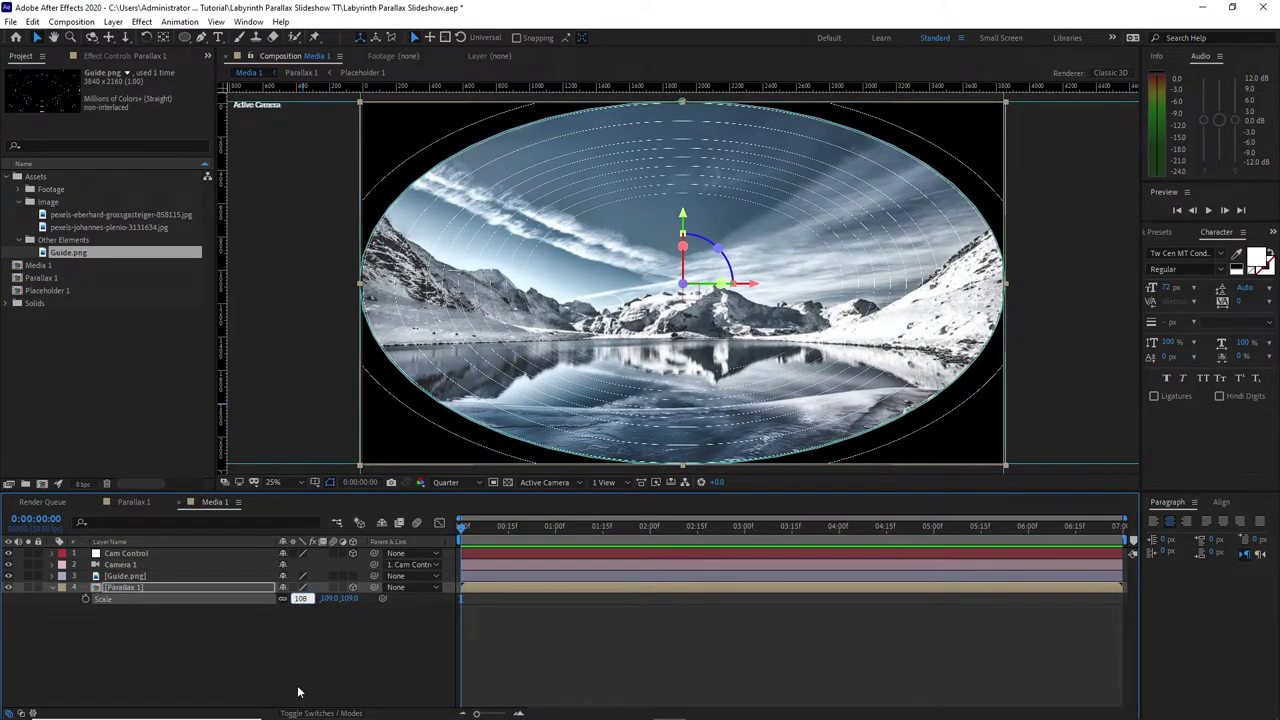
key("Return")
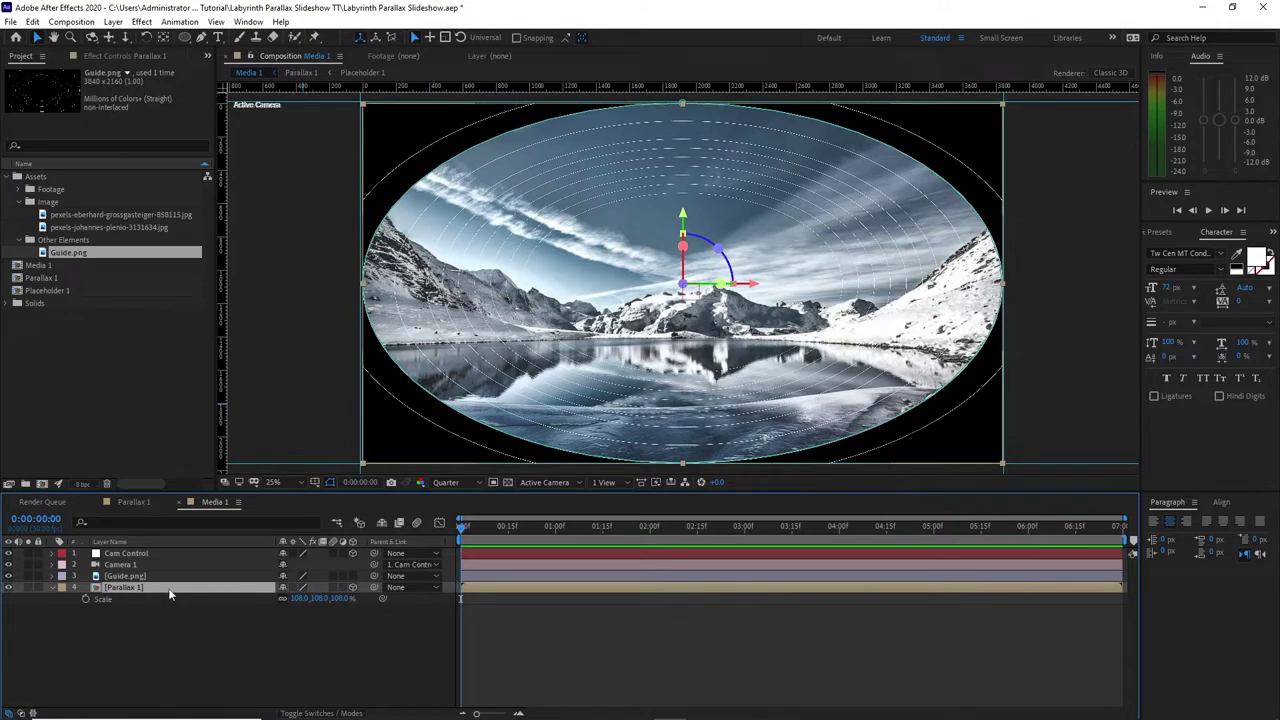
Step: Stretch Mask 1's ellipse wider and taller, past the frame edges
key("m")
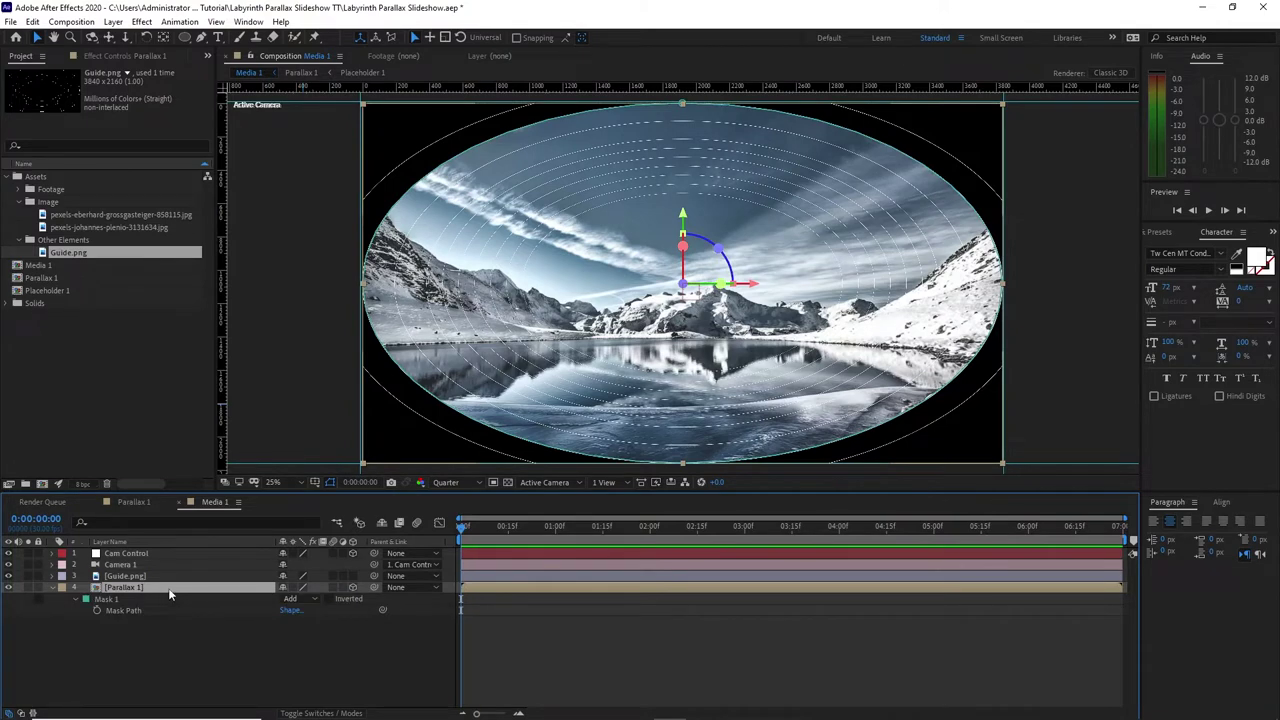
left_click(172, 598)
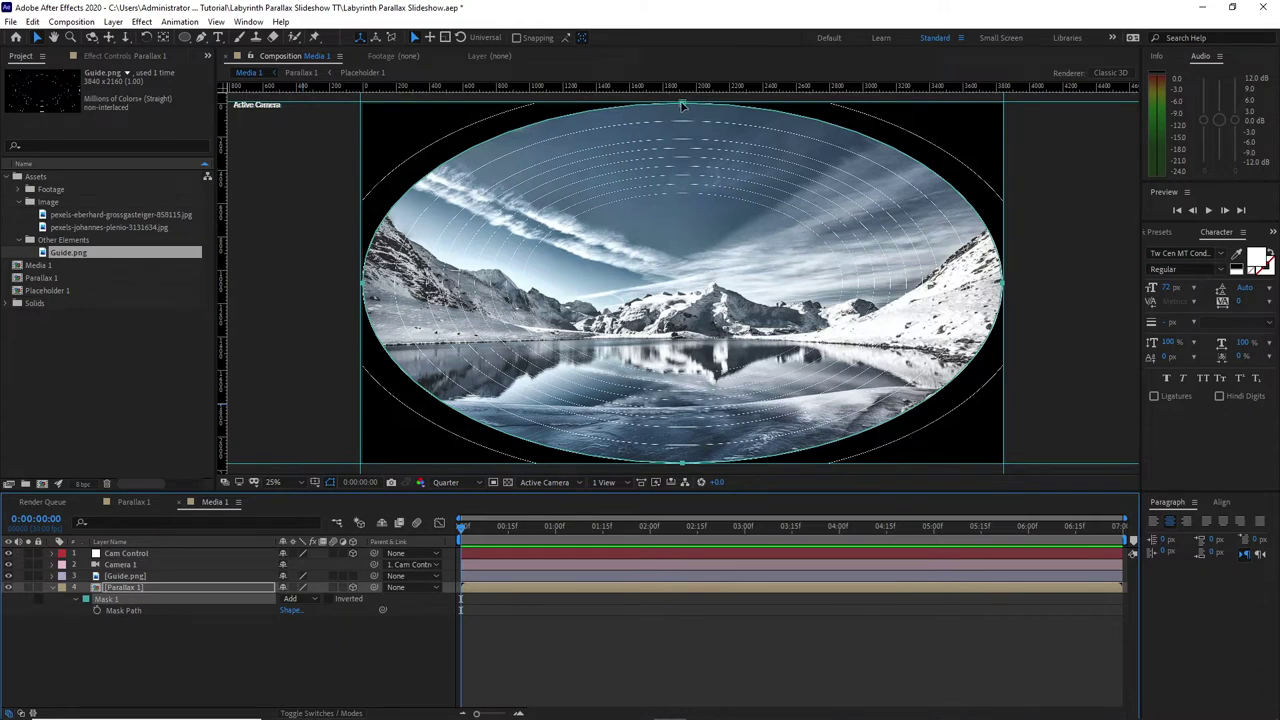
double_click(360, 284)
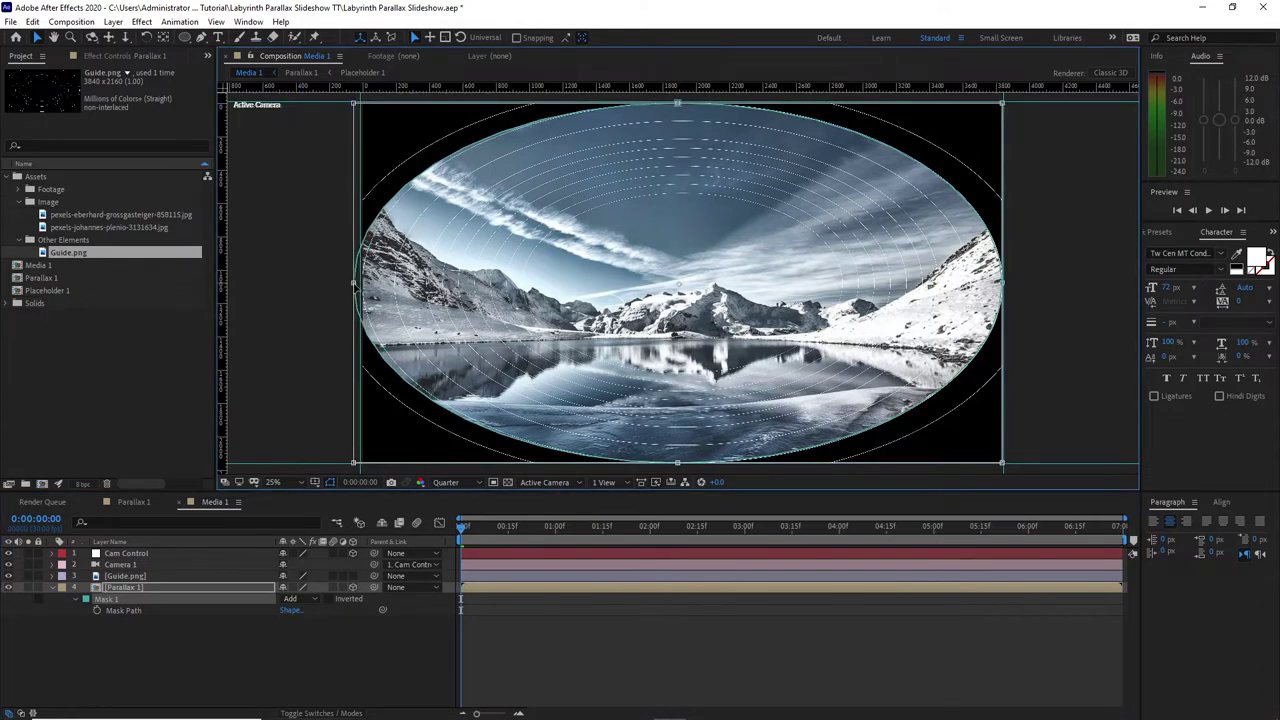
left_click_drag(355, 284, 325, 283)
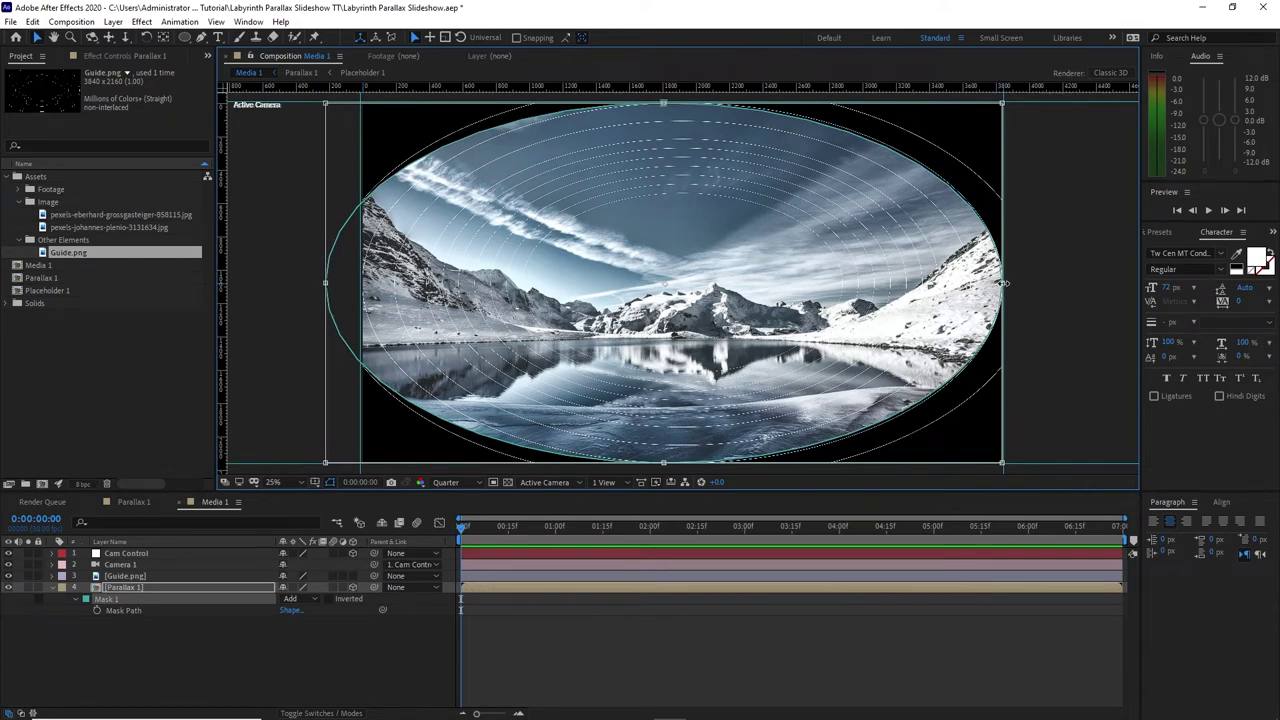
left_click_drag(1004, 284, 1043, 284)
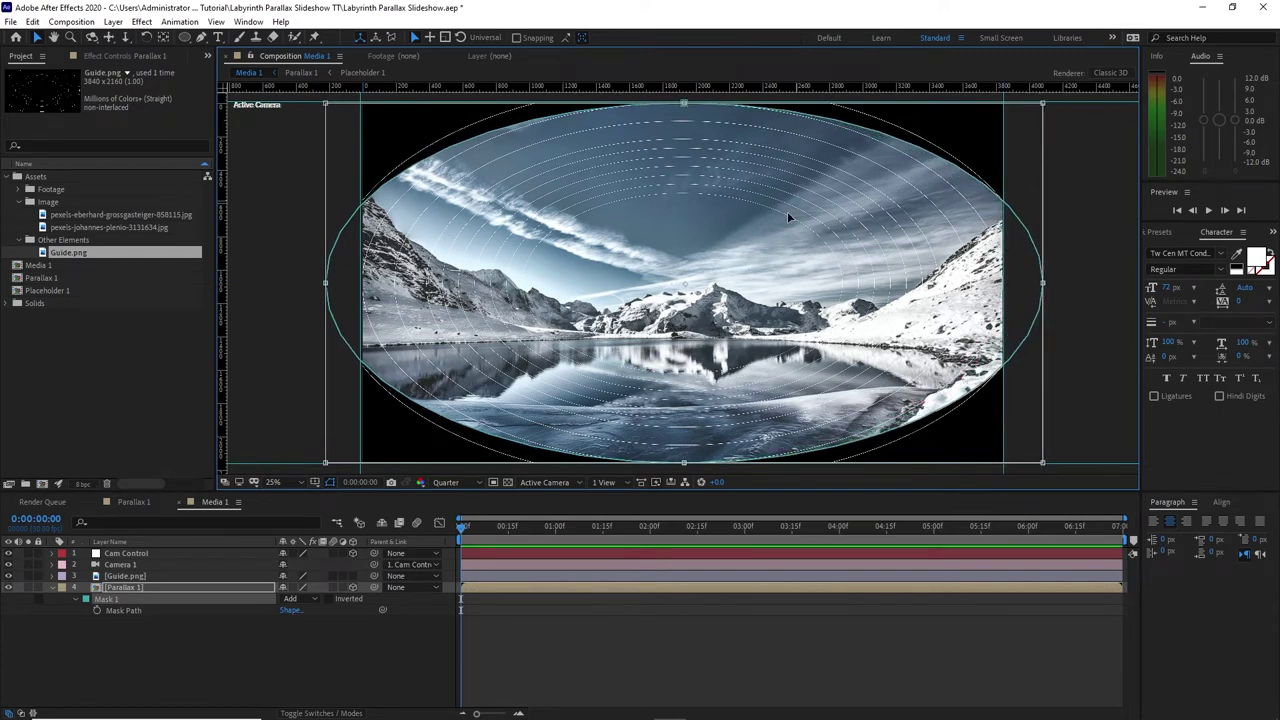
key("comma")
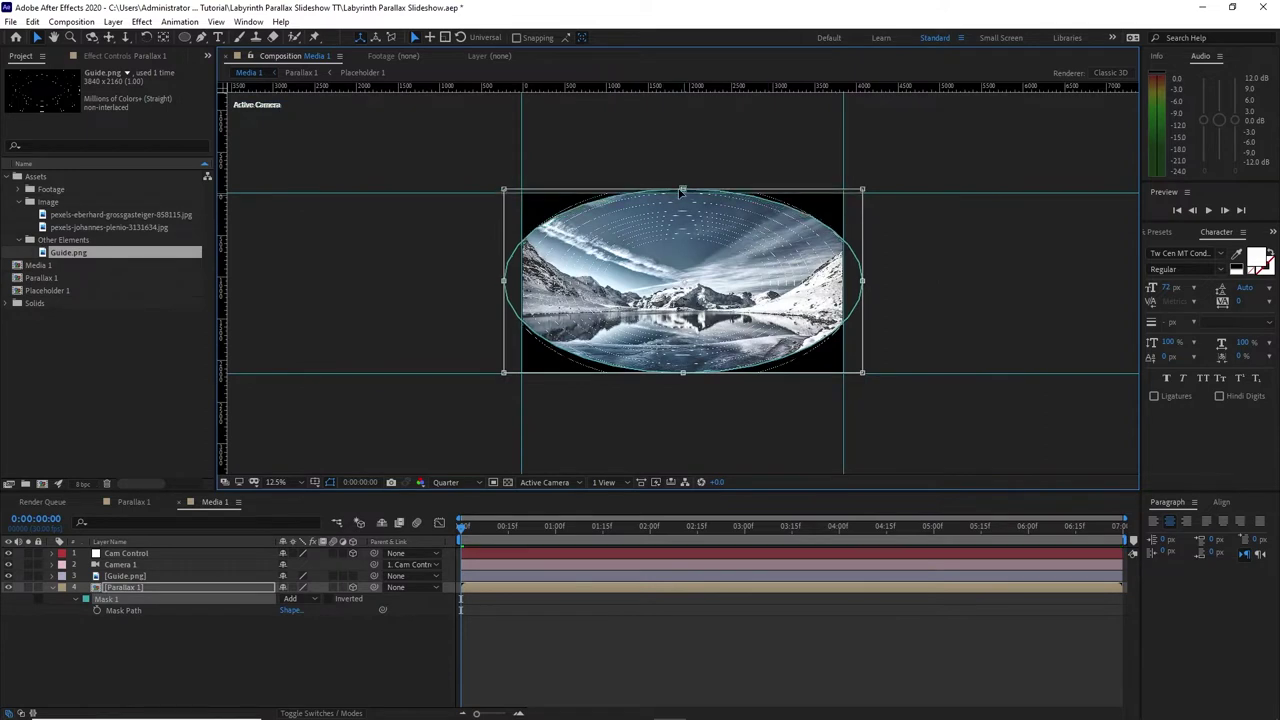
left_click_drag(680, 191, 680, 185)
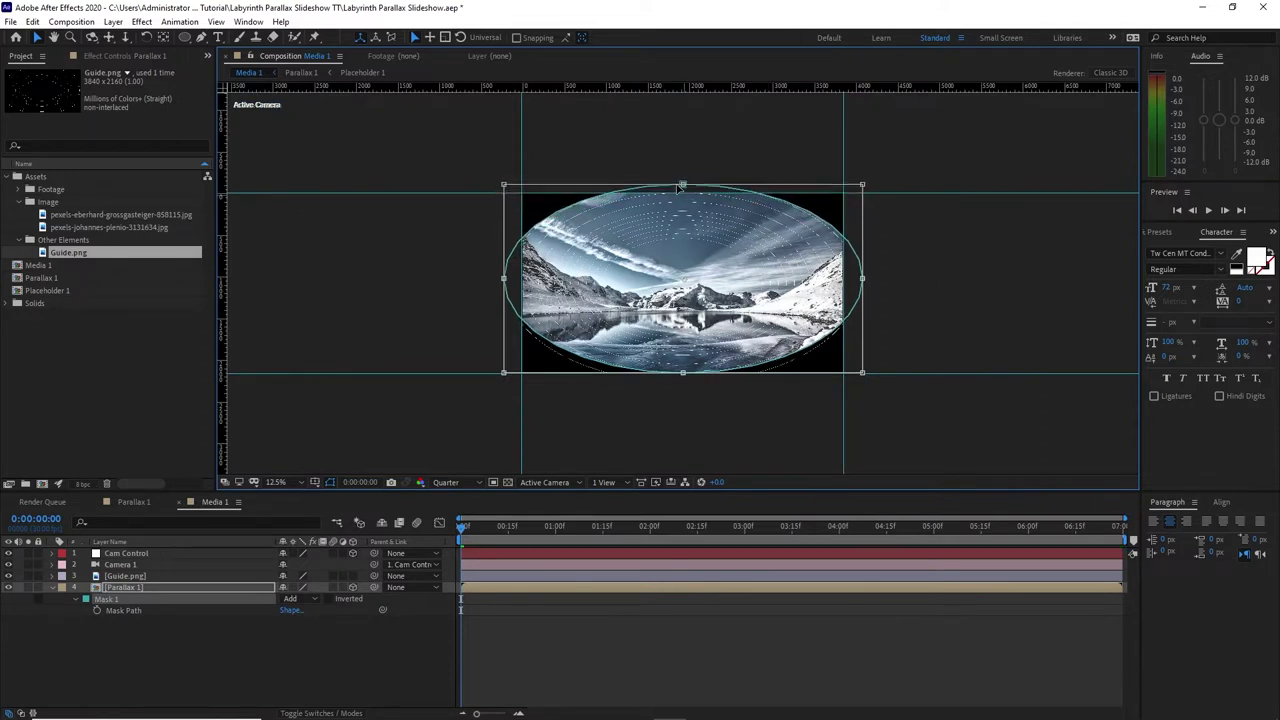
left_click_drag(683, 374, 683, 382)
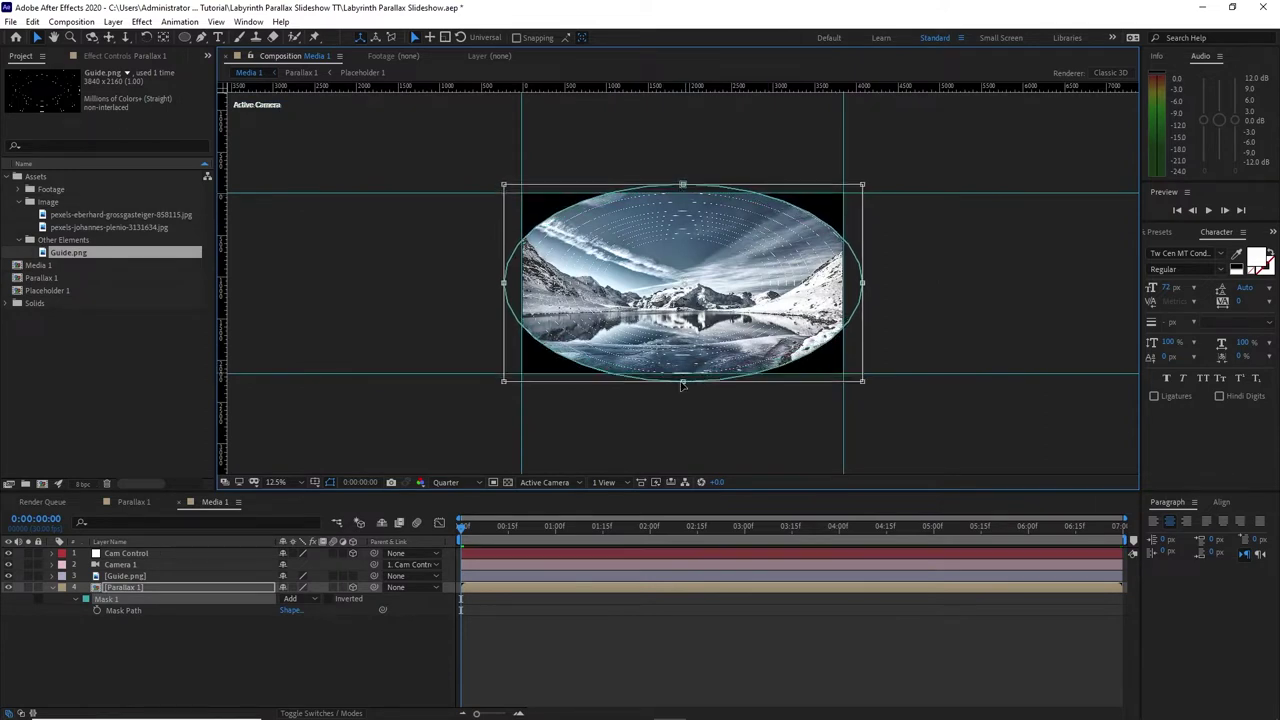
key("period")
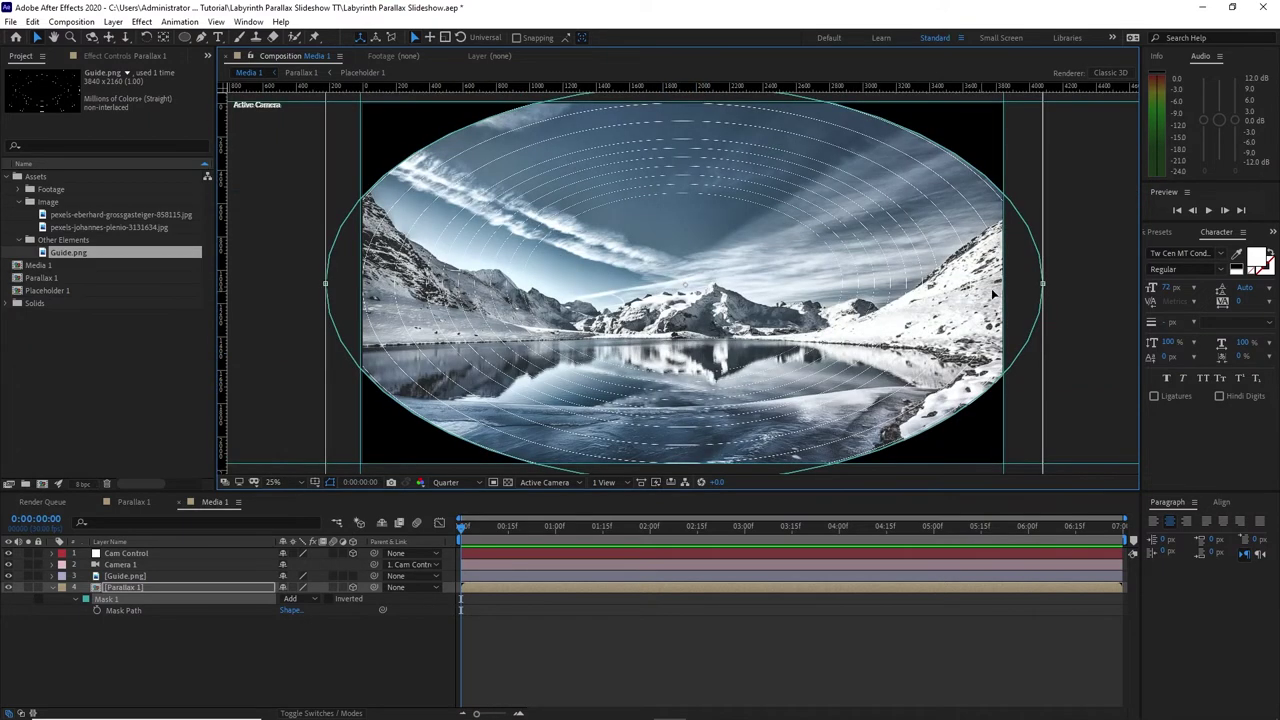
Step: Pull the mask ellipse's left and right sides slightly back in
left_click_drag(1042, 288, 1034, 293)
left_click_drag(325, 285, 330, 290)
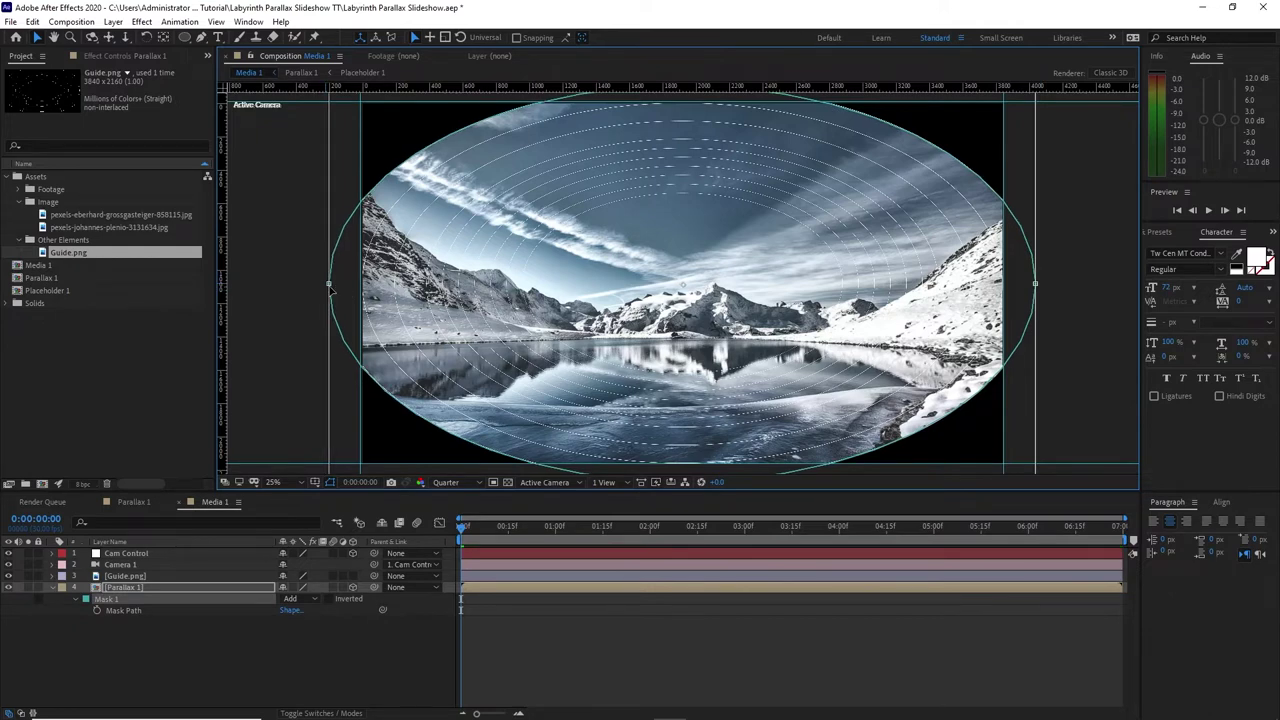
left_click_drag(331, 290, 333, 290)
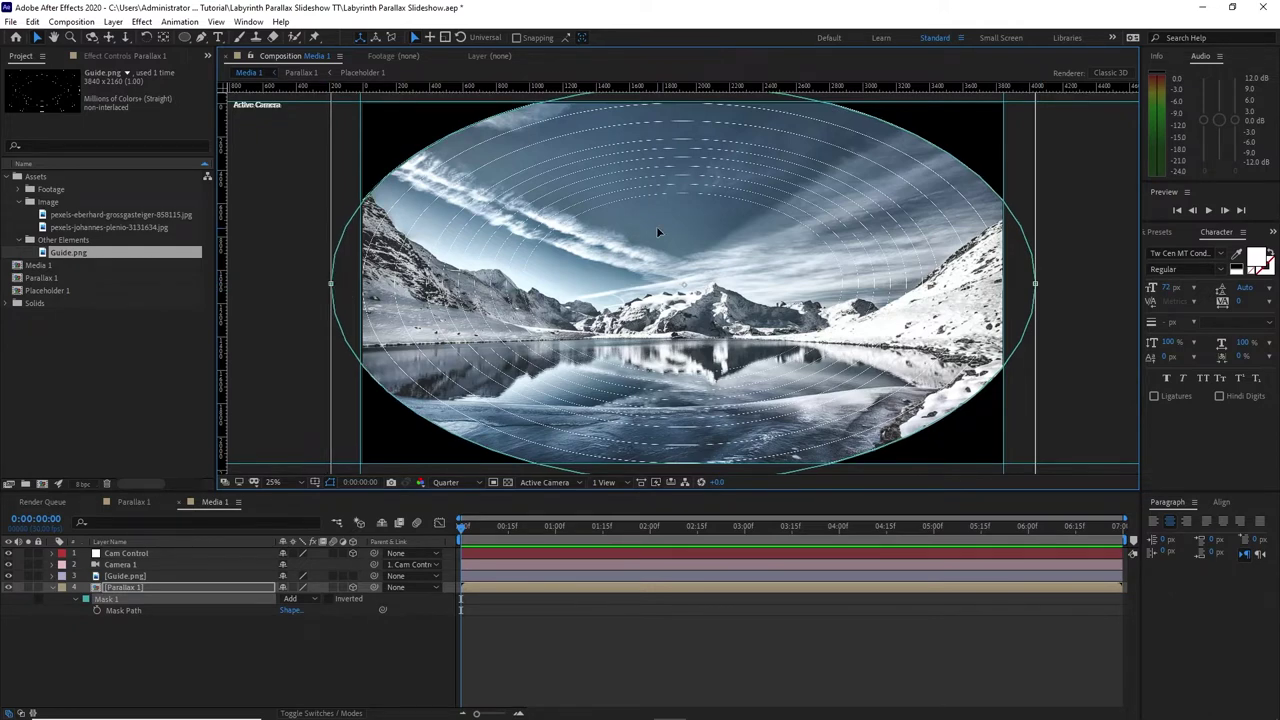
key("period")
key("period")
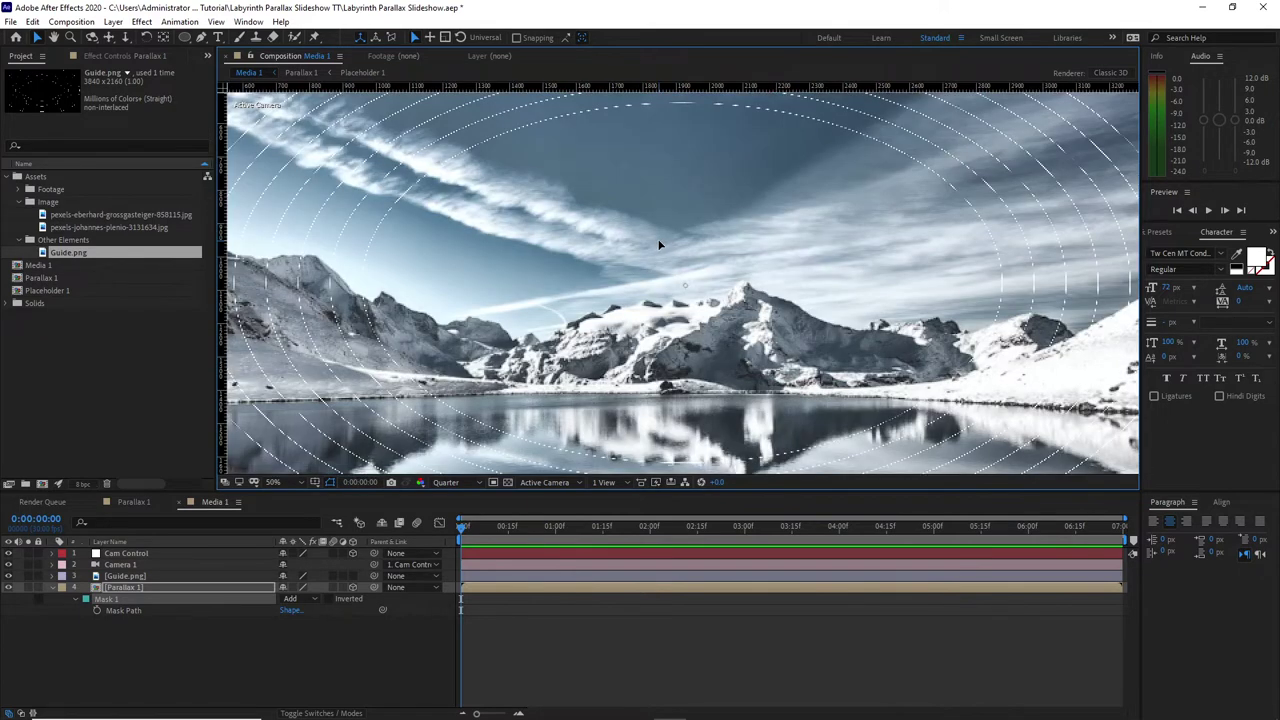
key("comma")
Step: Set Parallax 1's Mask 1 mode to Subtract
left_click(307, 602)
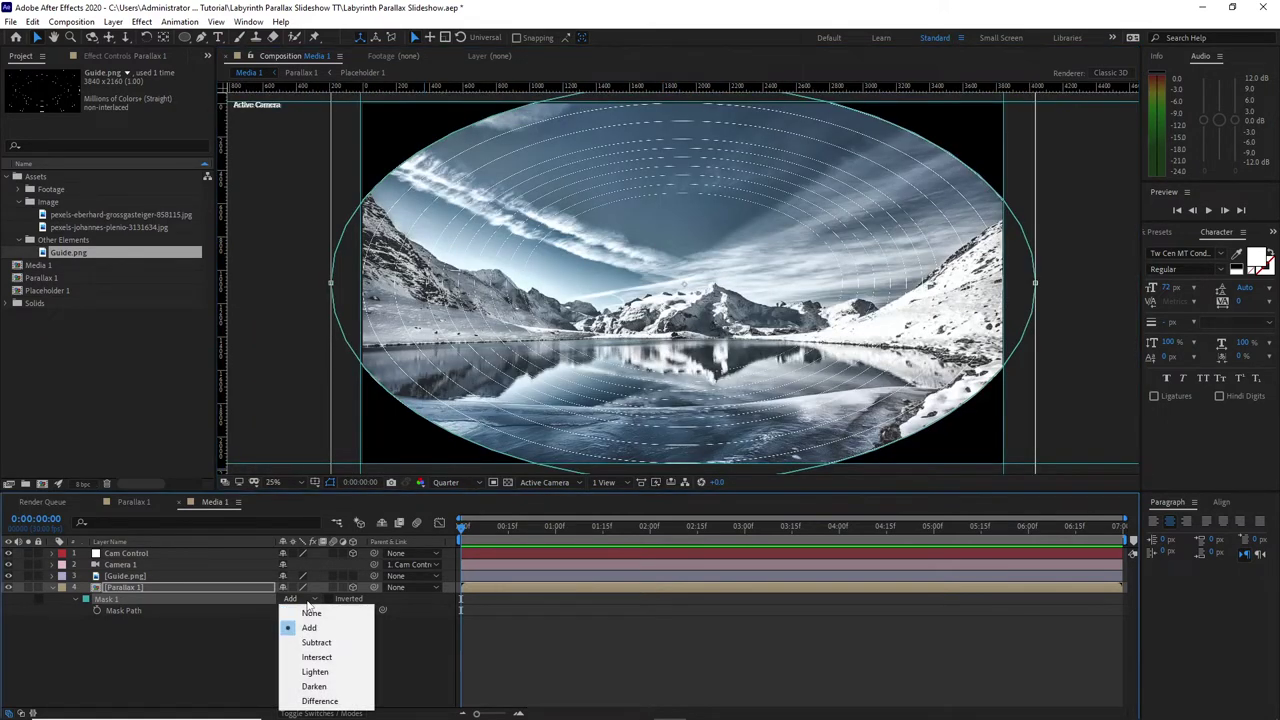
left_click(310, 643)
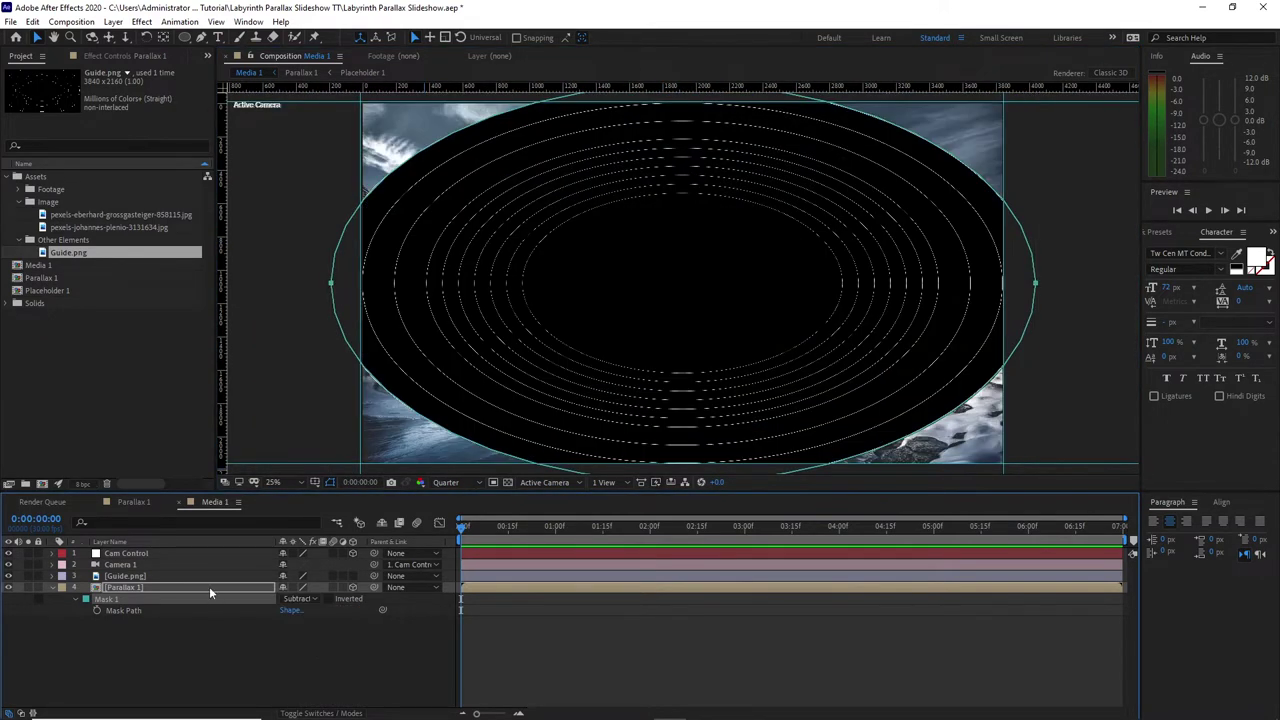
left_click(209, 586)
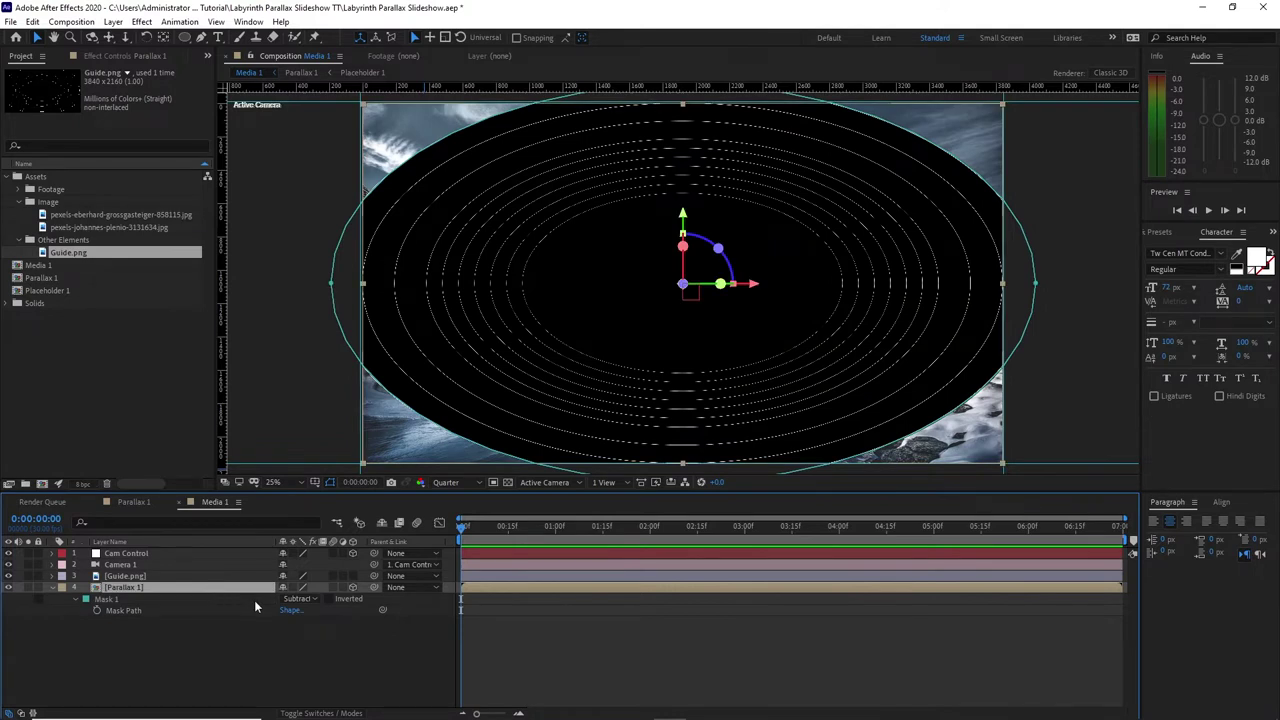
Step: Duplicate Parallax 1 and set the copy to Z 600 and 116% scale
key("ctrl+d")
left_click(214, 597)
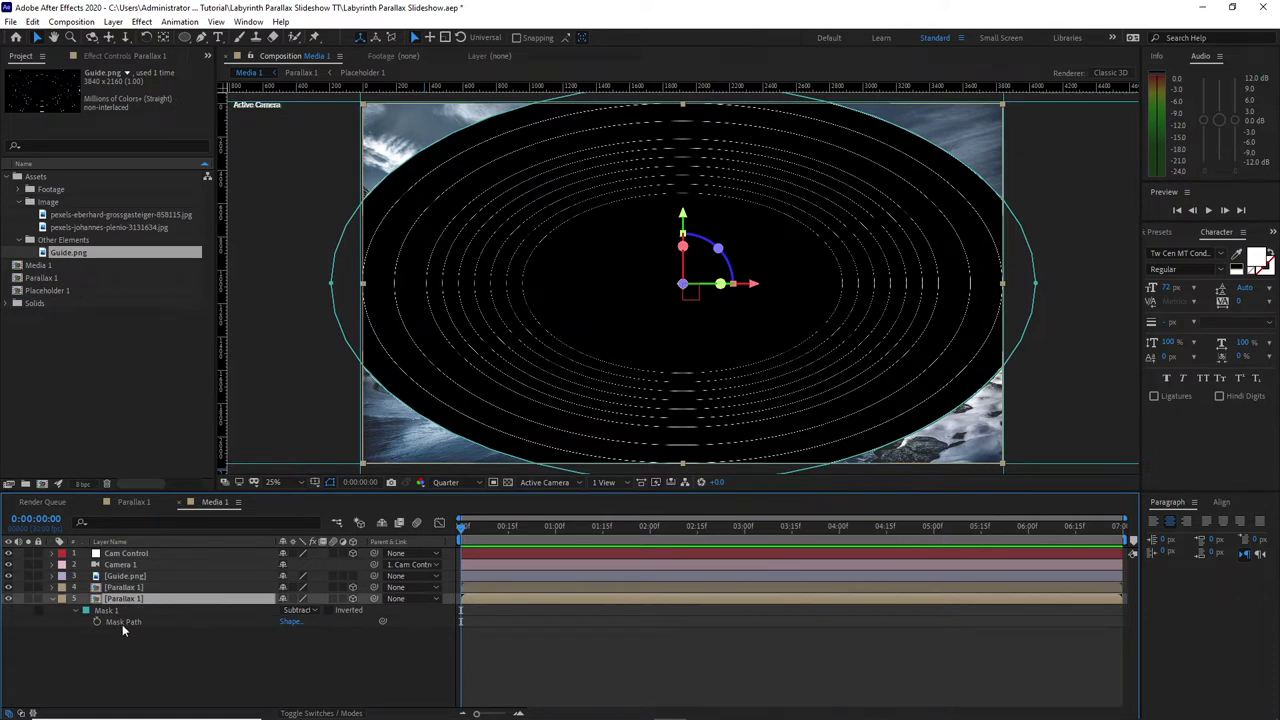
key("p")
left_click(338, 609)
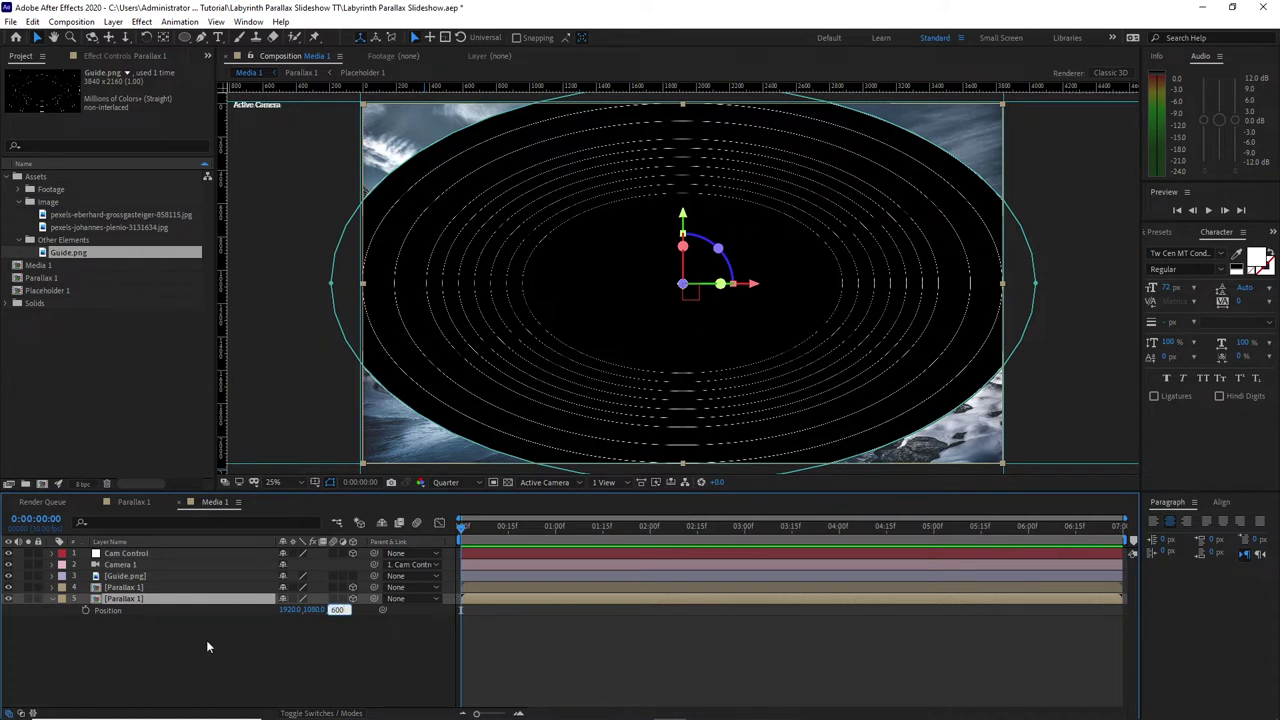
type("600")
left_click(155, 600)
key("s")
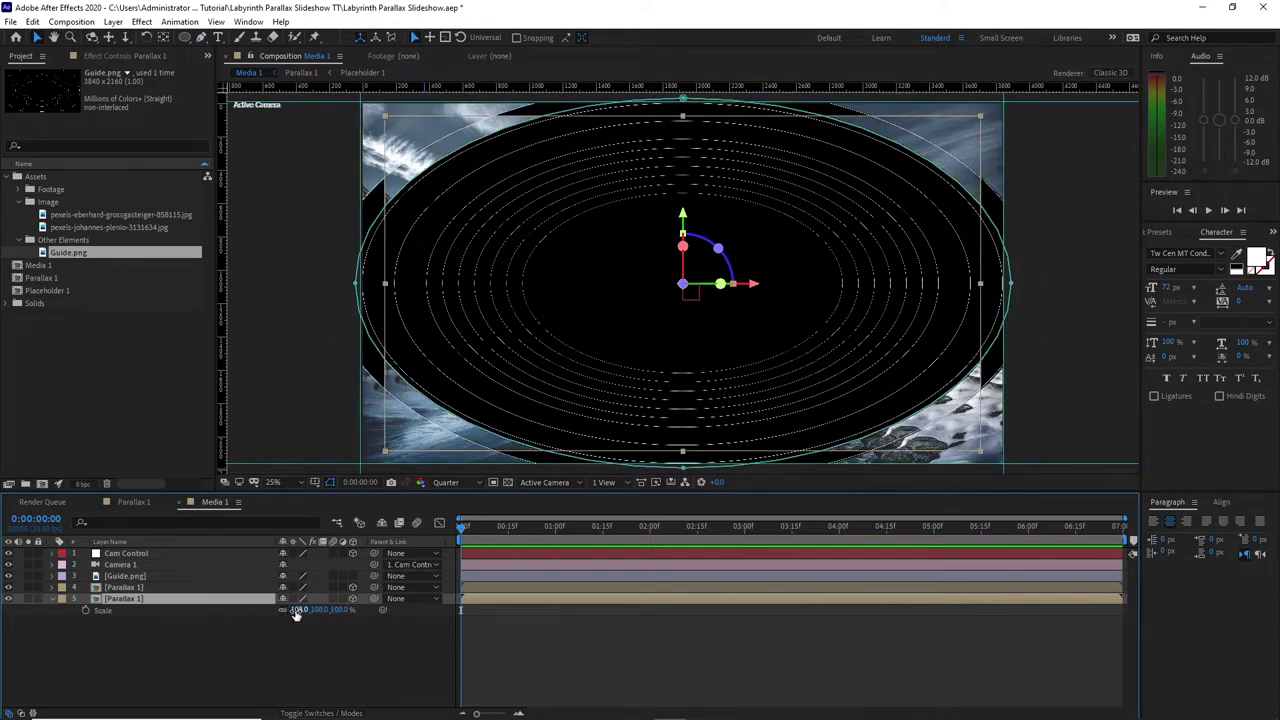
left_click_drag(295, 611, 334, 643)
type("1")
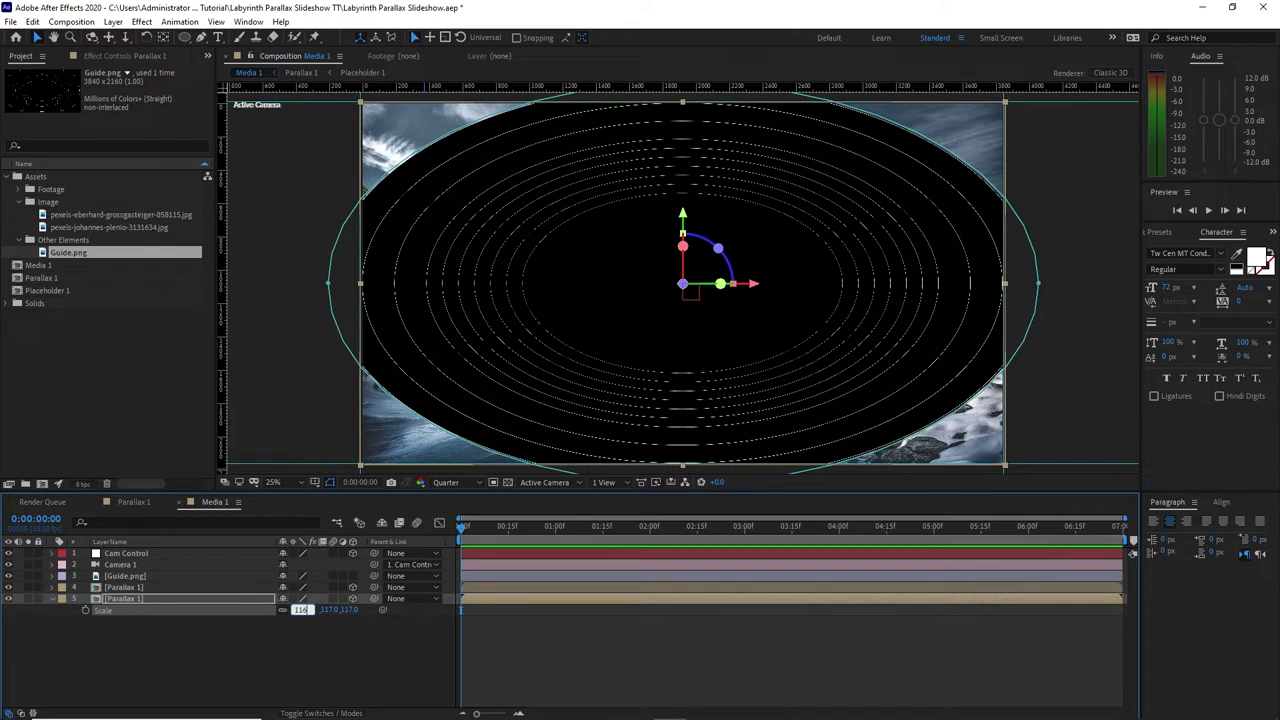
type("16")
key("Return")
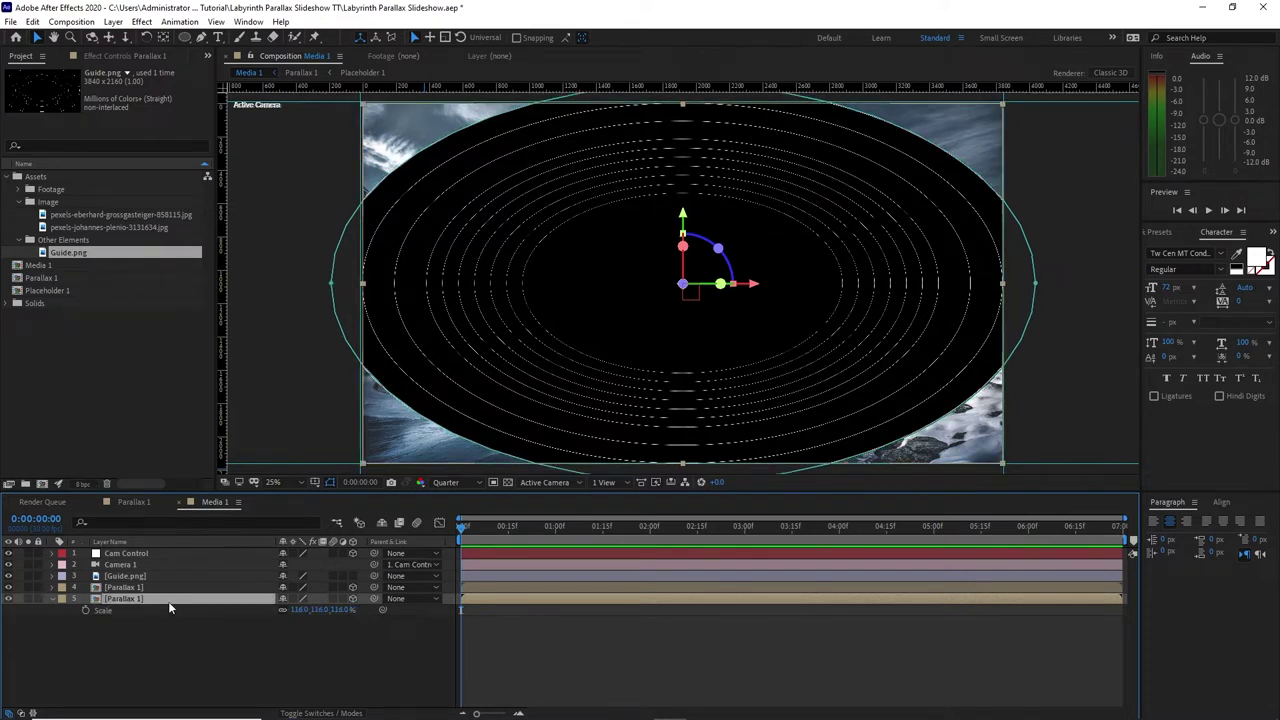
Step: Reshape the copy's mask ellipse so its sides, top and bottom meet the comp edges
key("m")
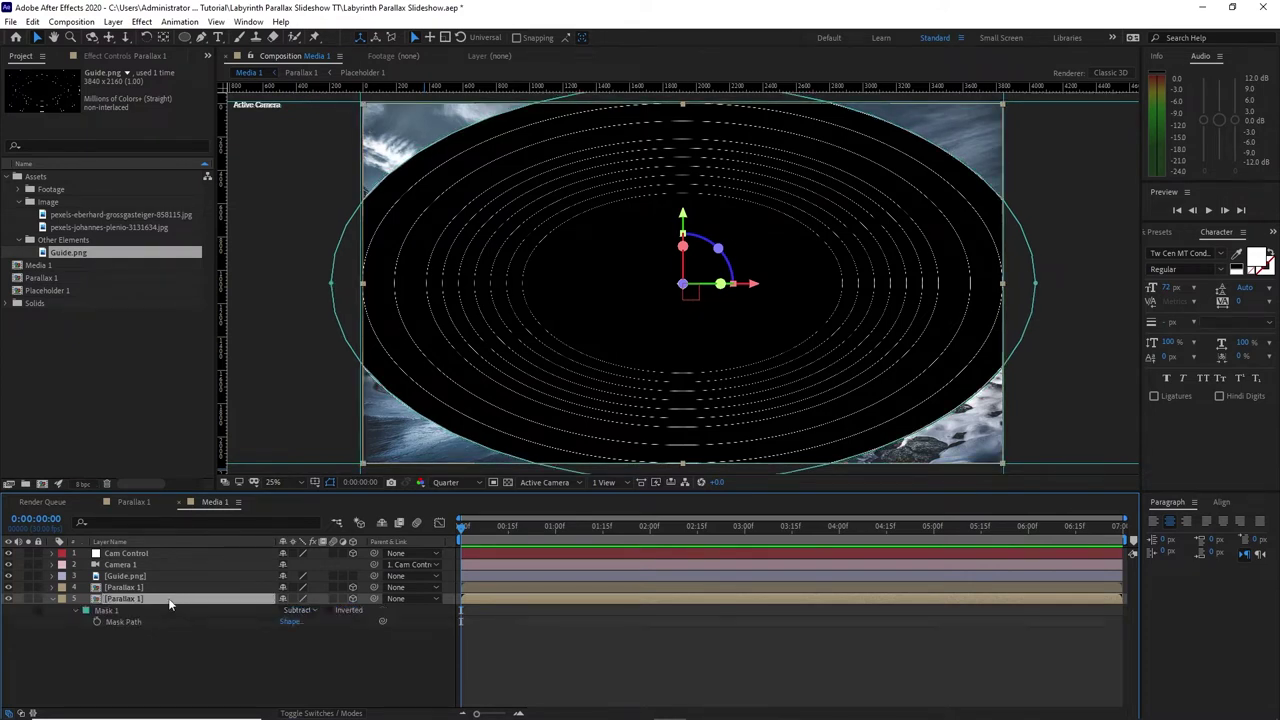
left_click(194, 607)
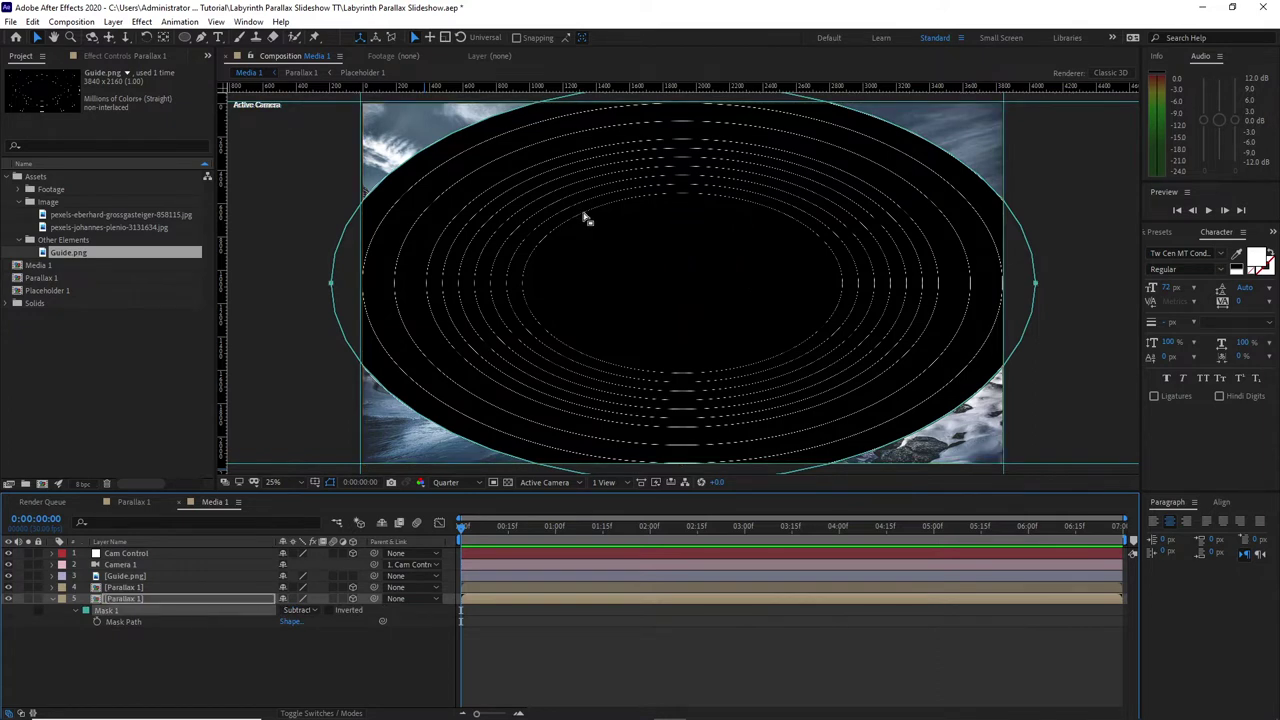
double_click(331, 287)
left_click_drag(331, 287, 364, 287)
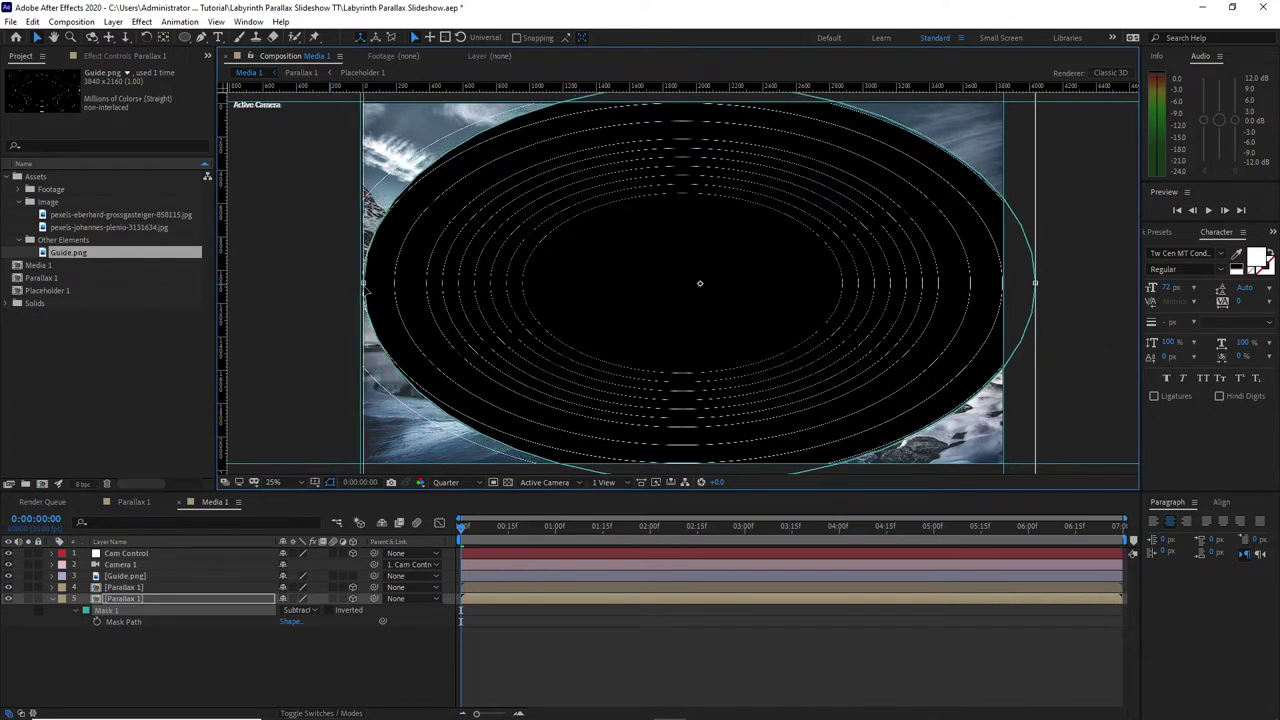
left_click_drag(1035, 285, 1004, 285)
key("comma")
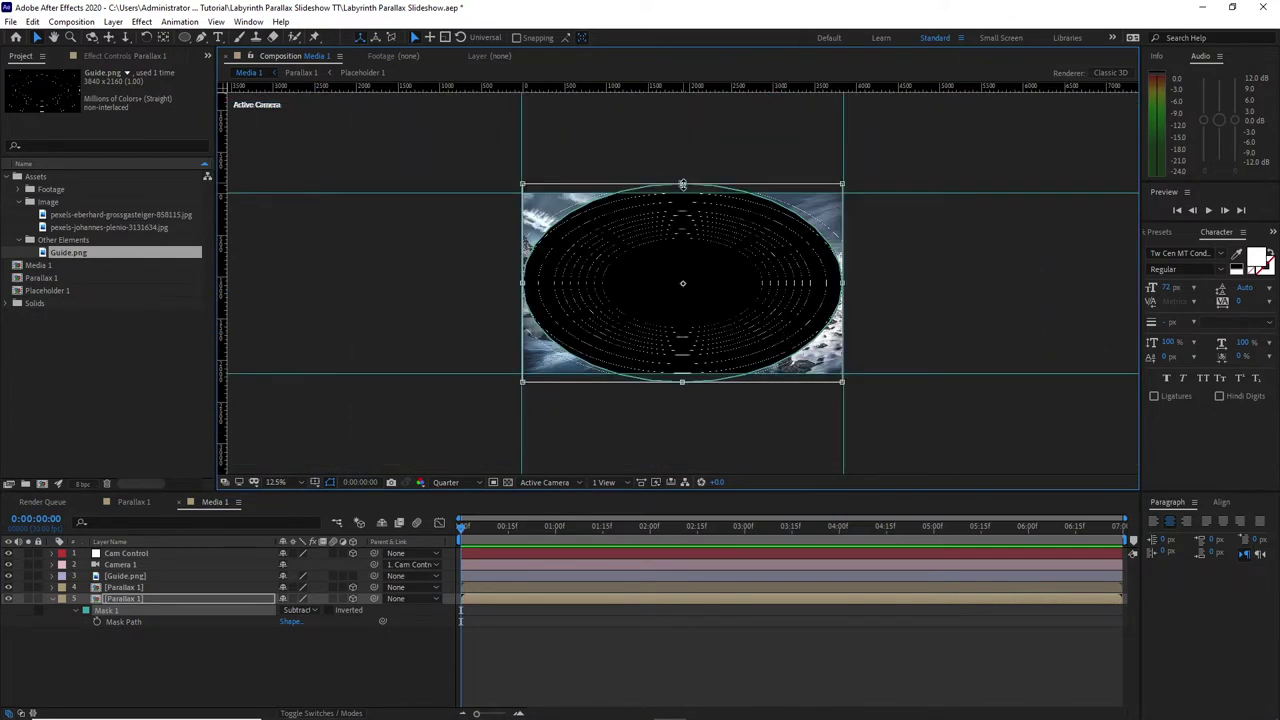
left_click_drag(682, 184, 681, 193)
left_click_drag(682, 382, 682, 376)
key("period")
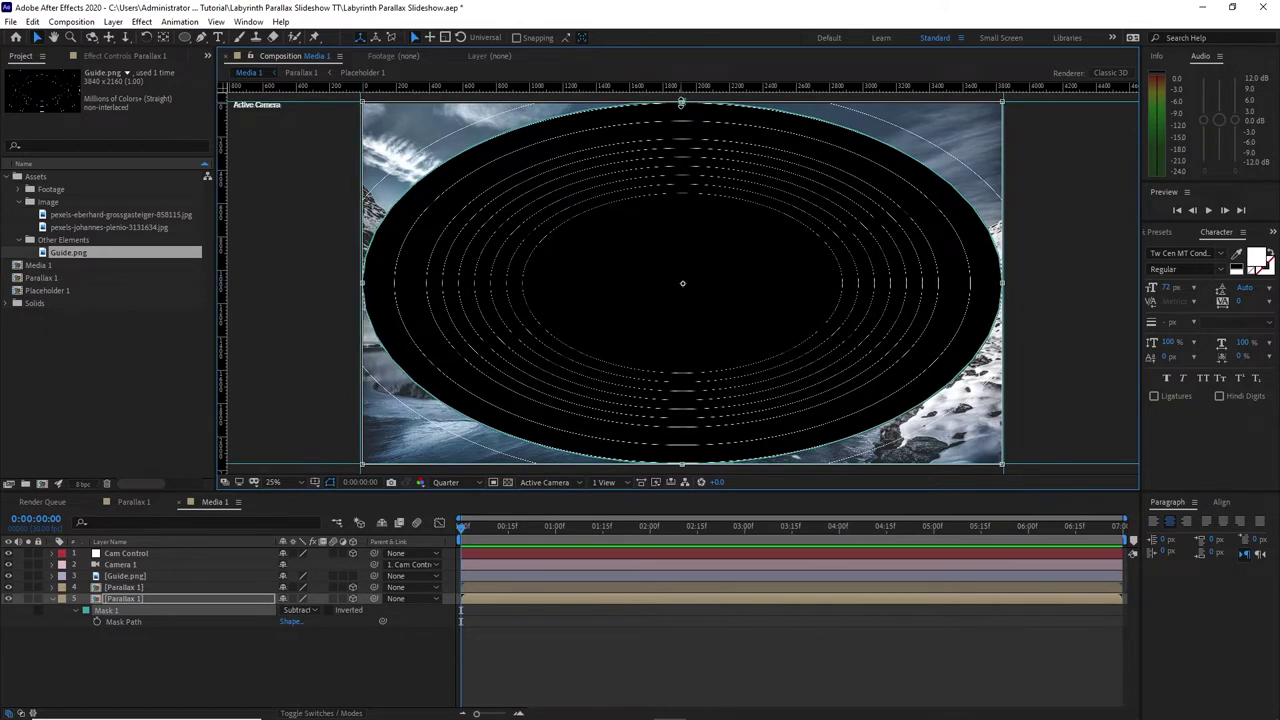
left_click_drag(681, 102, 682, 103)
left_click_drag(685, 467, 683, 465)
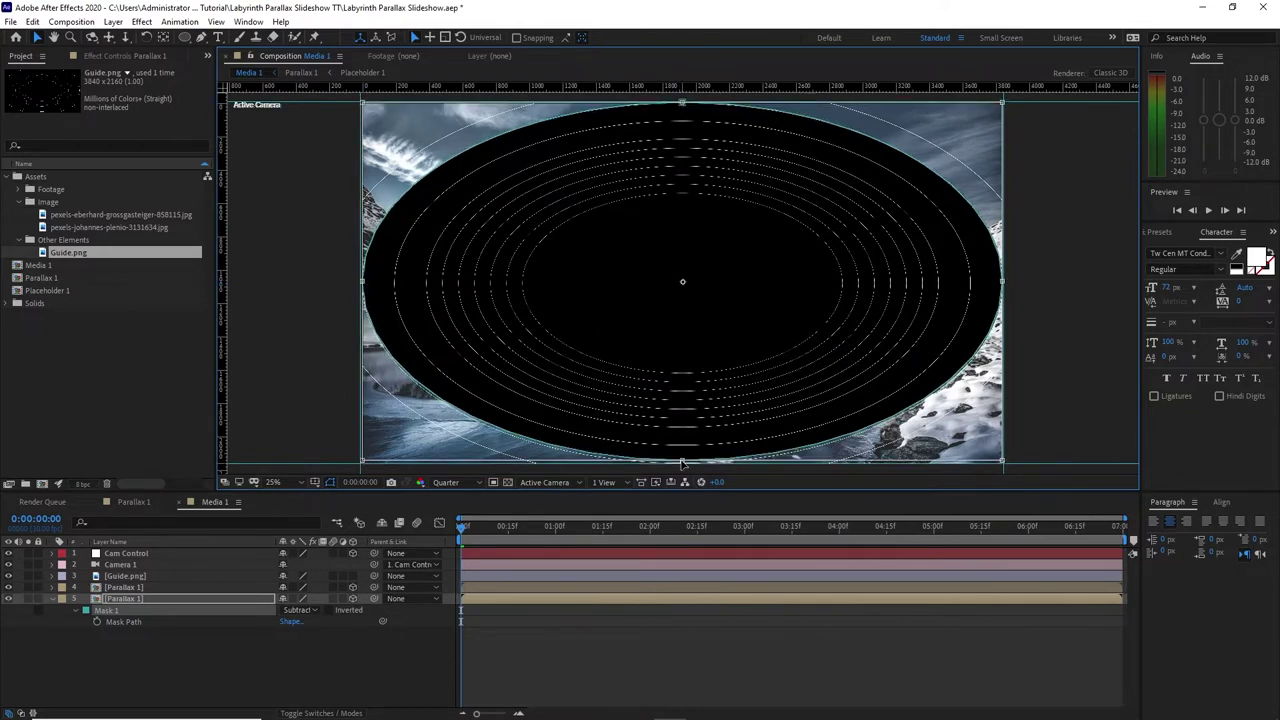
left_click(239, 606)
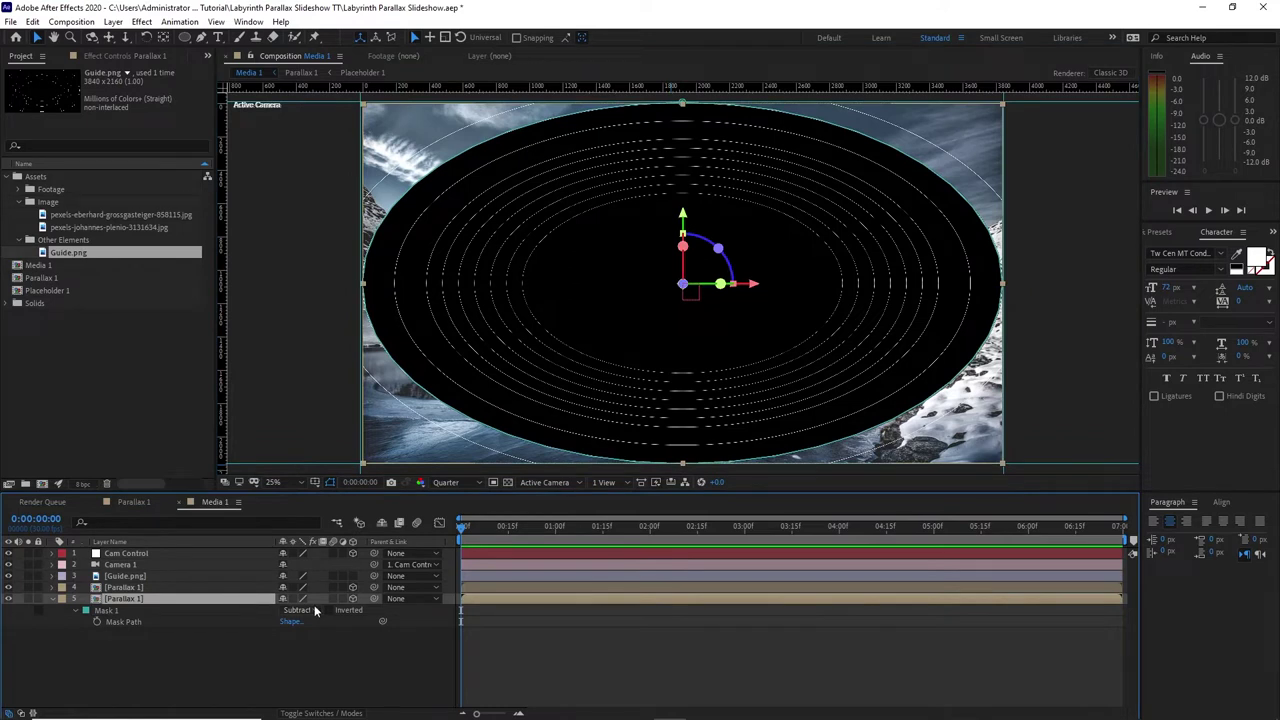
Step: Duplicate the Parallax 1 copy and push the new layer back to Z 900
key("ctrl+d")
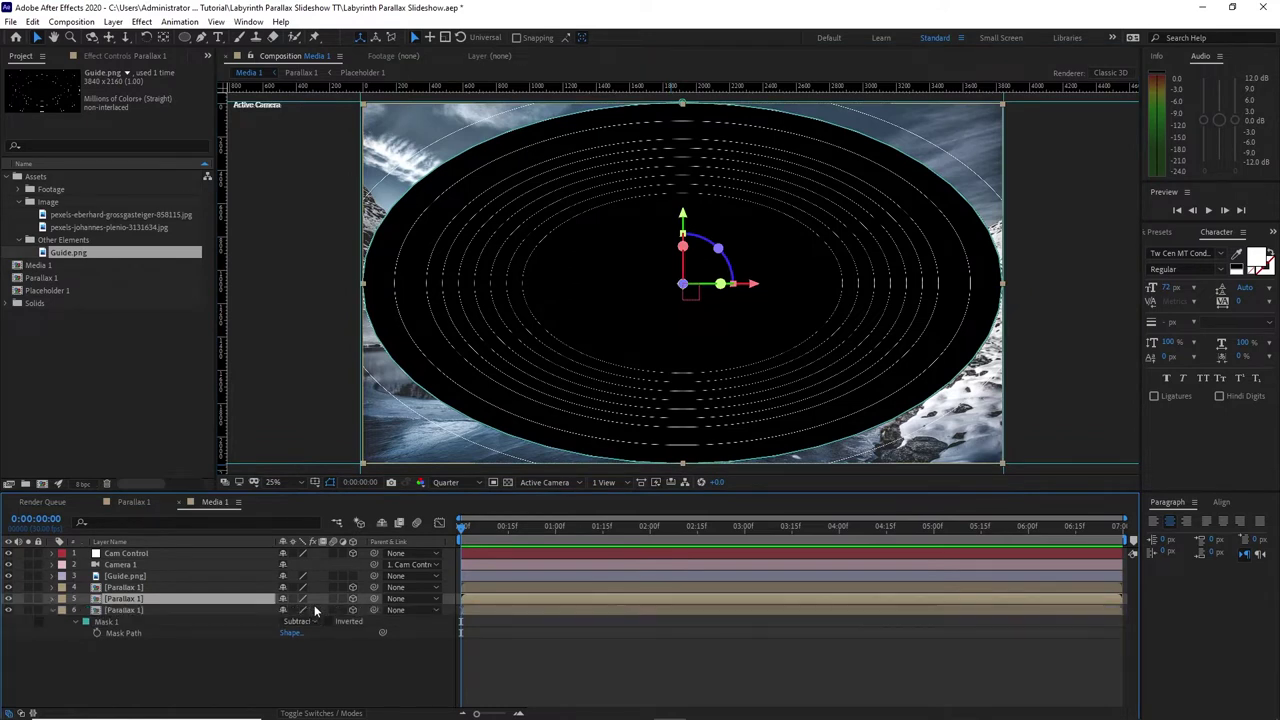
left_click(242, 610)
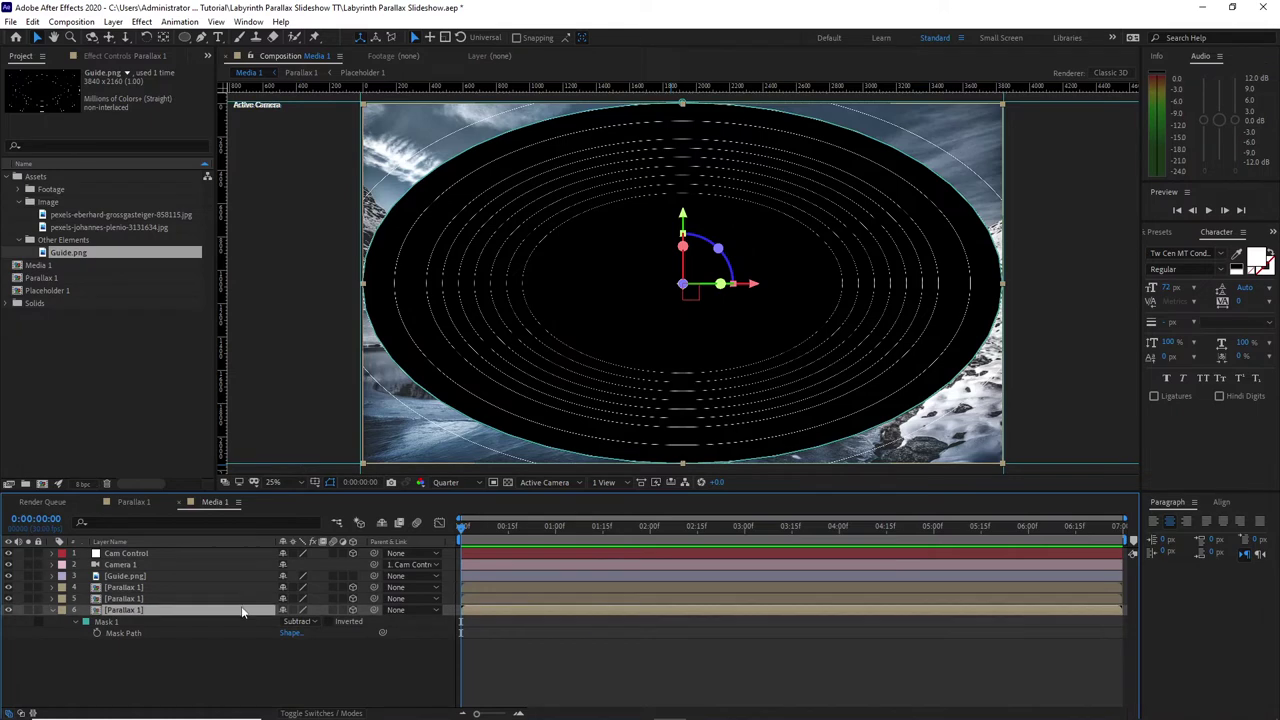
key("p")
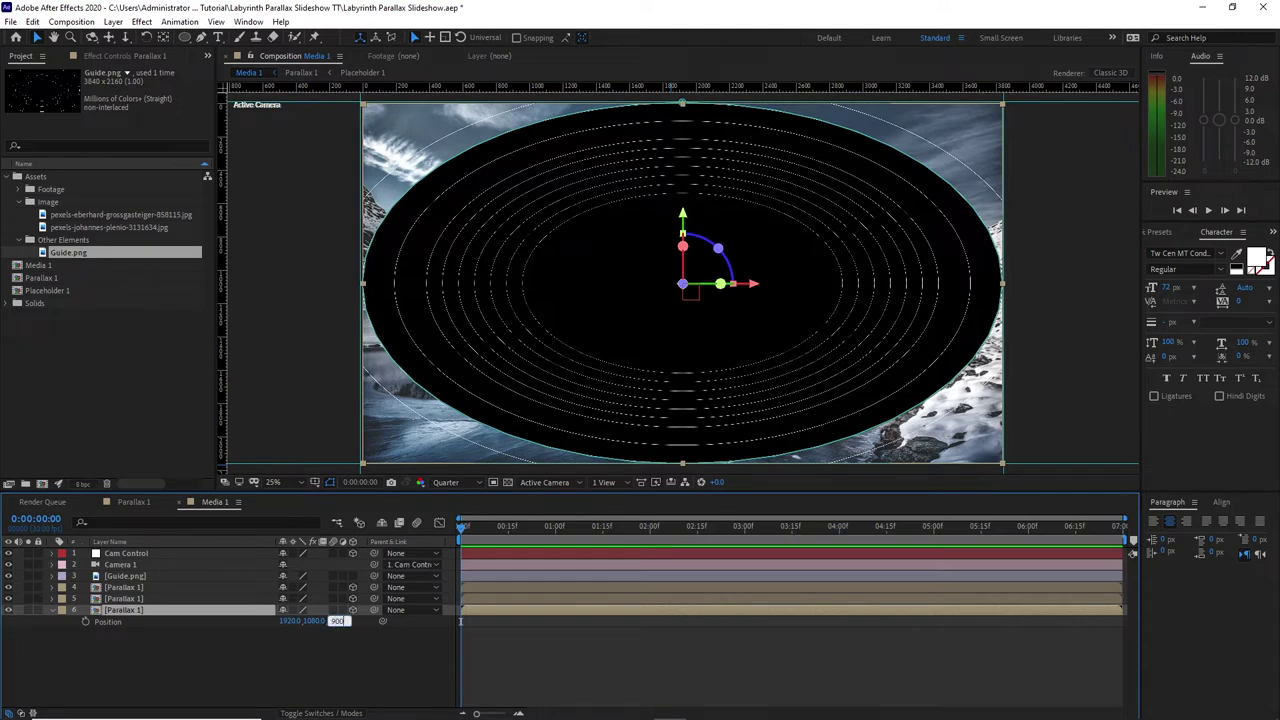
left_click(178, 610)
Step: Scale the new layer to 124% and reveal its mask
key("s")
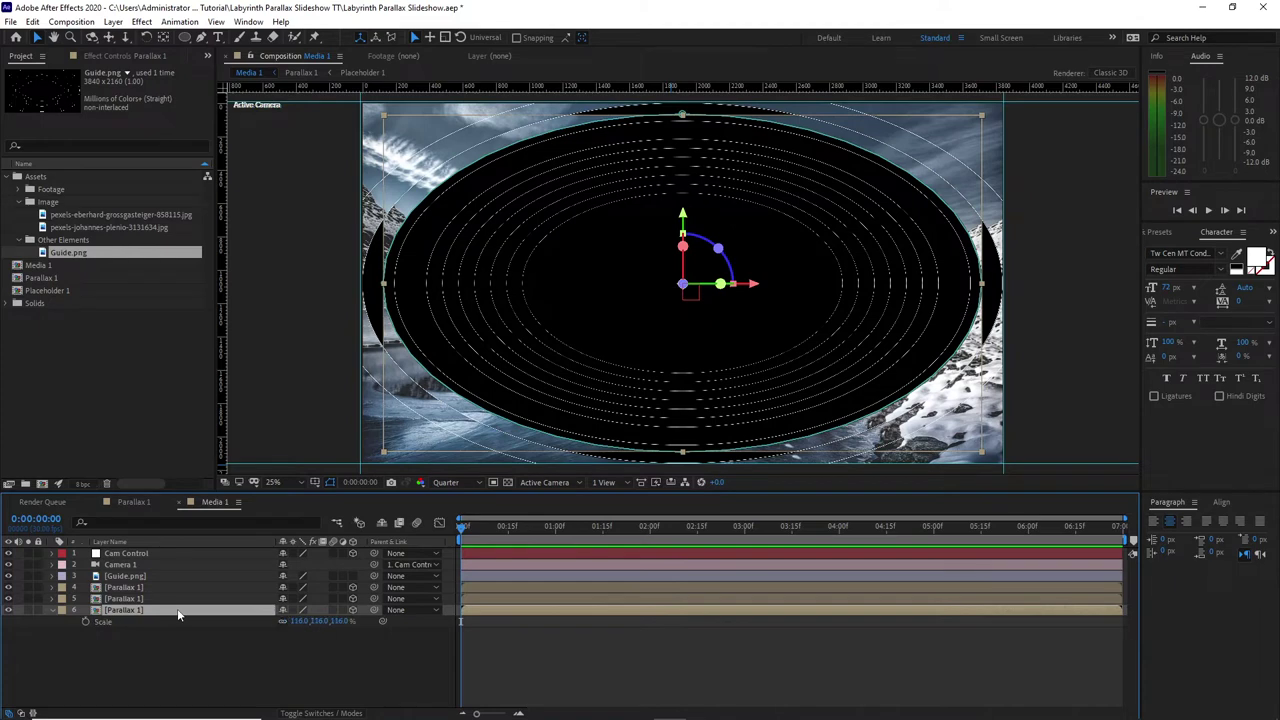
left_click_drag(300, 621, 308, 642)
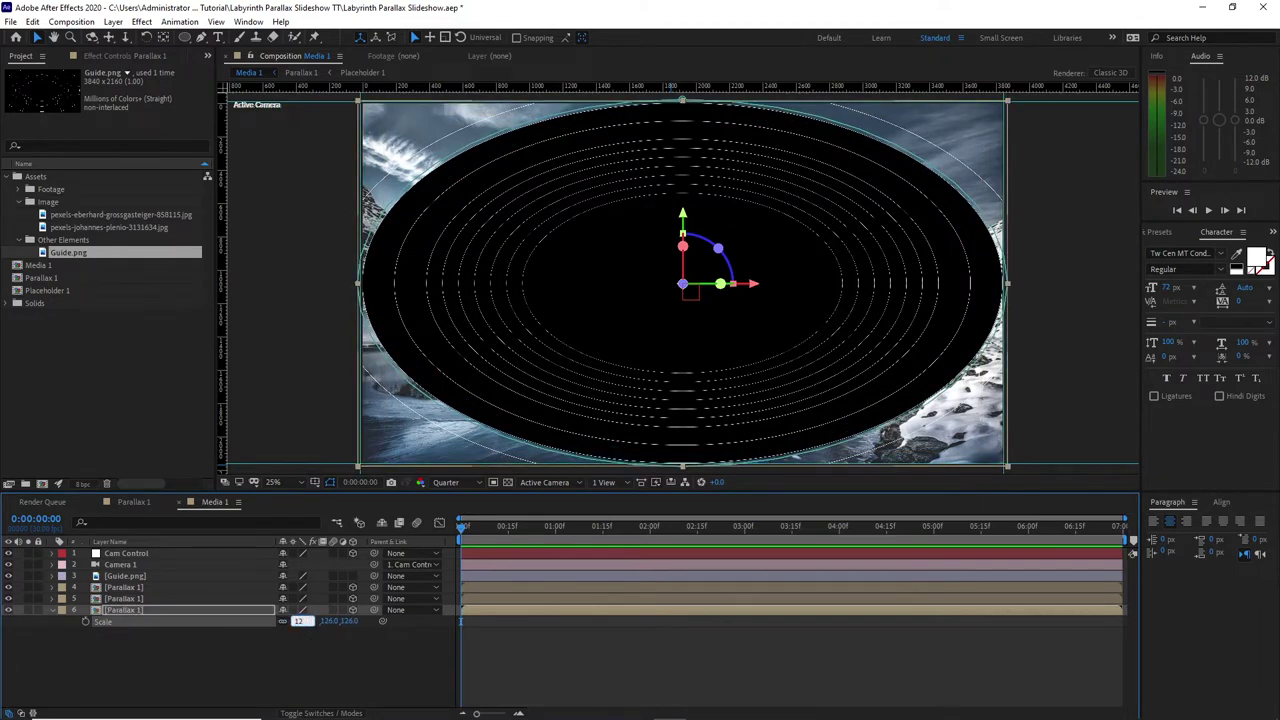
left_click(298, 641)
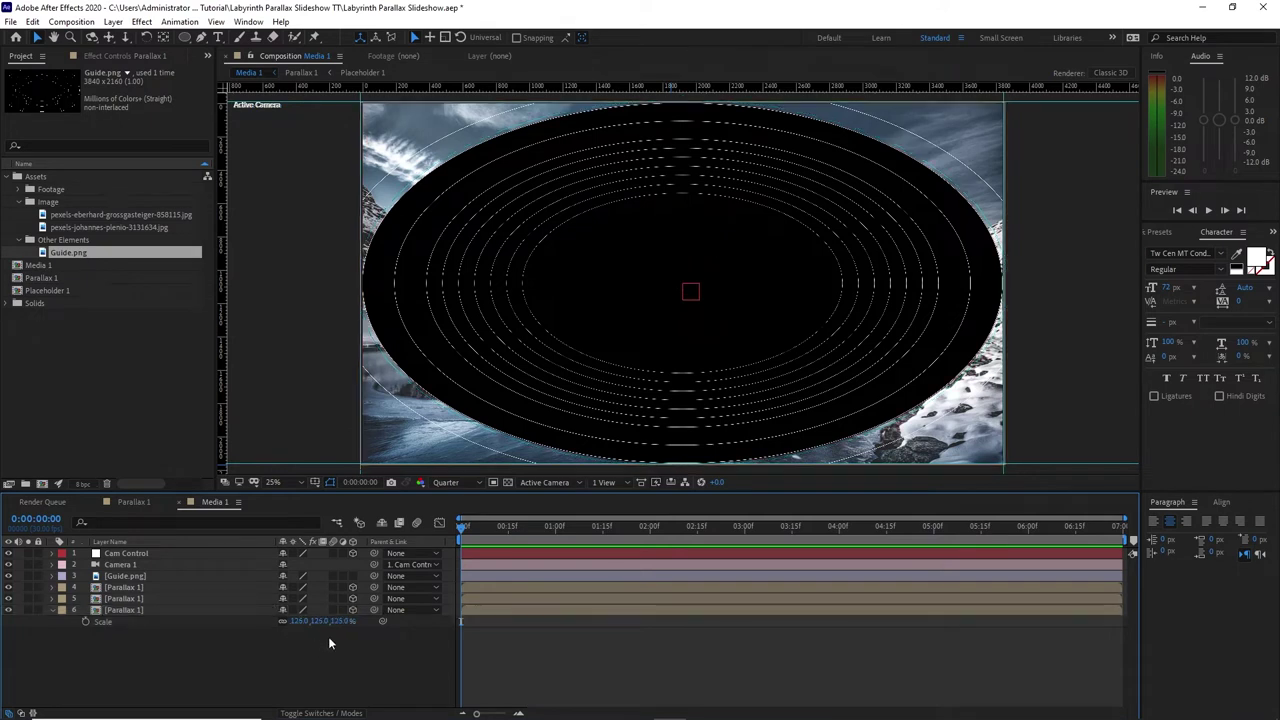
key("ctrl+z")
left_click(203, 612)
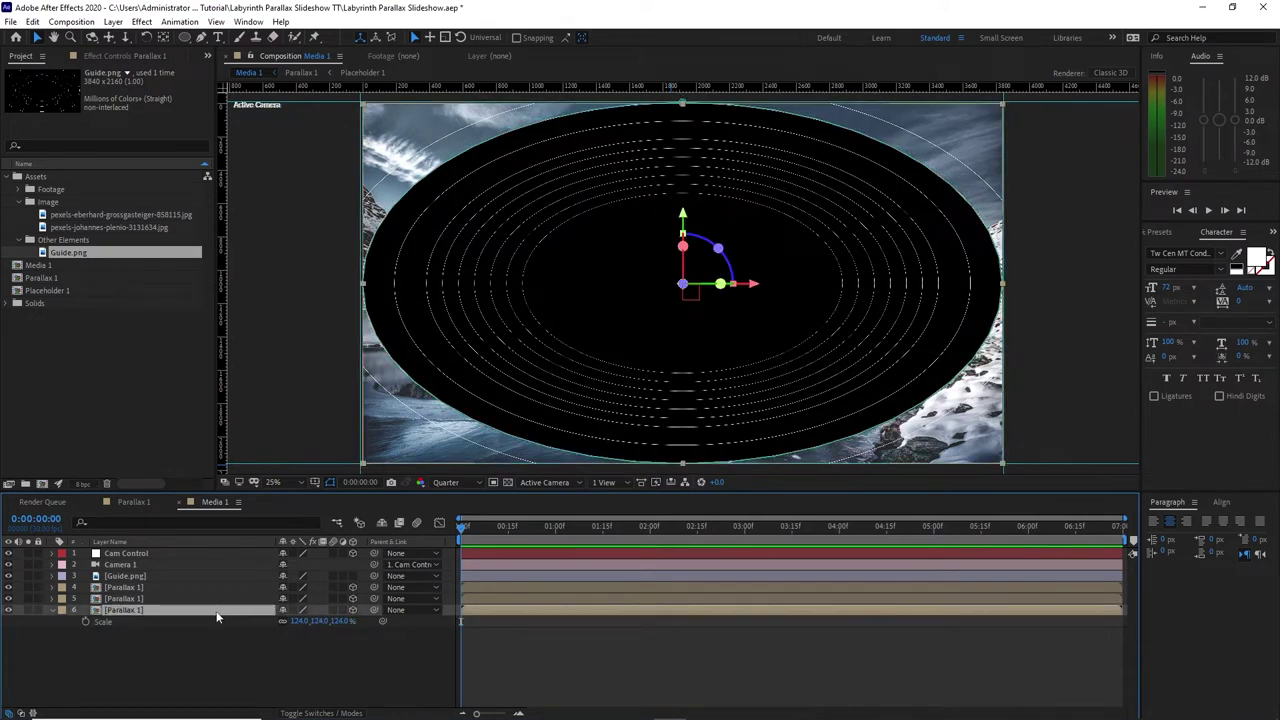
key("m")
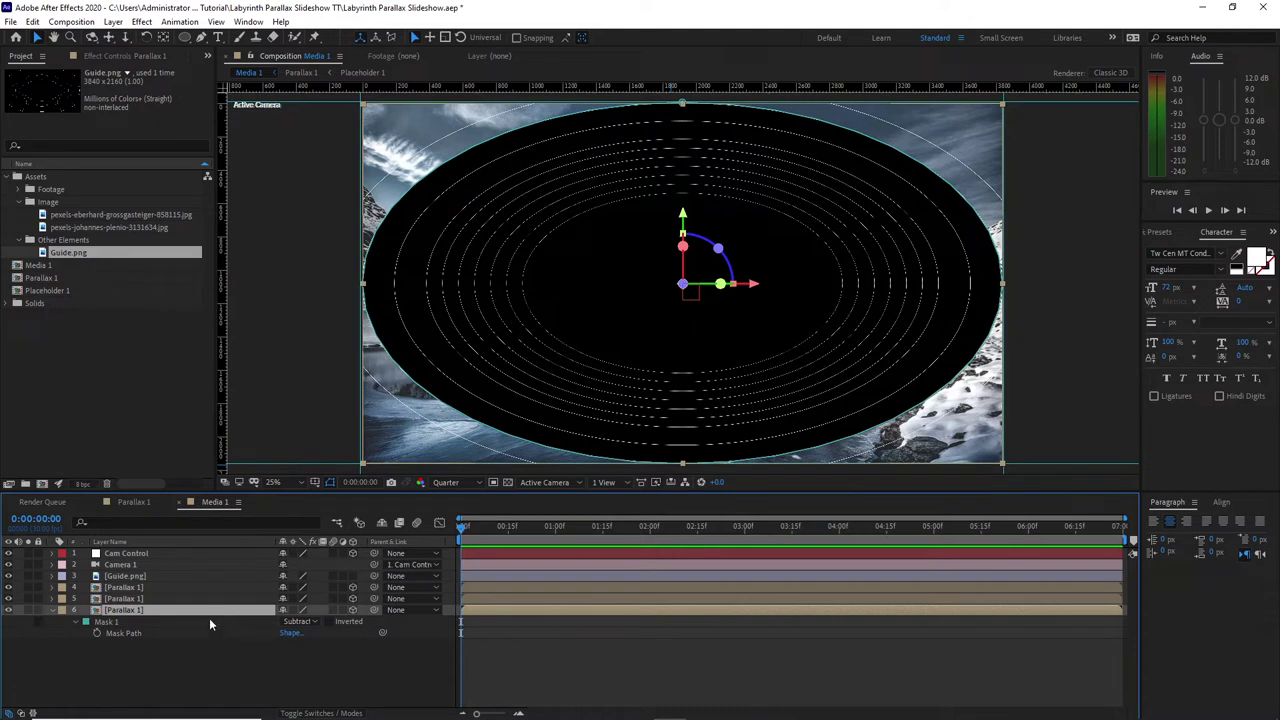
Step: Pull the sixth layer's mask ellipse inward on the left, right, top and bottom
left_click(209, 618)
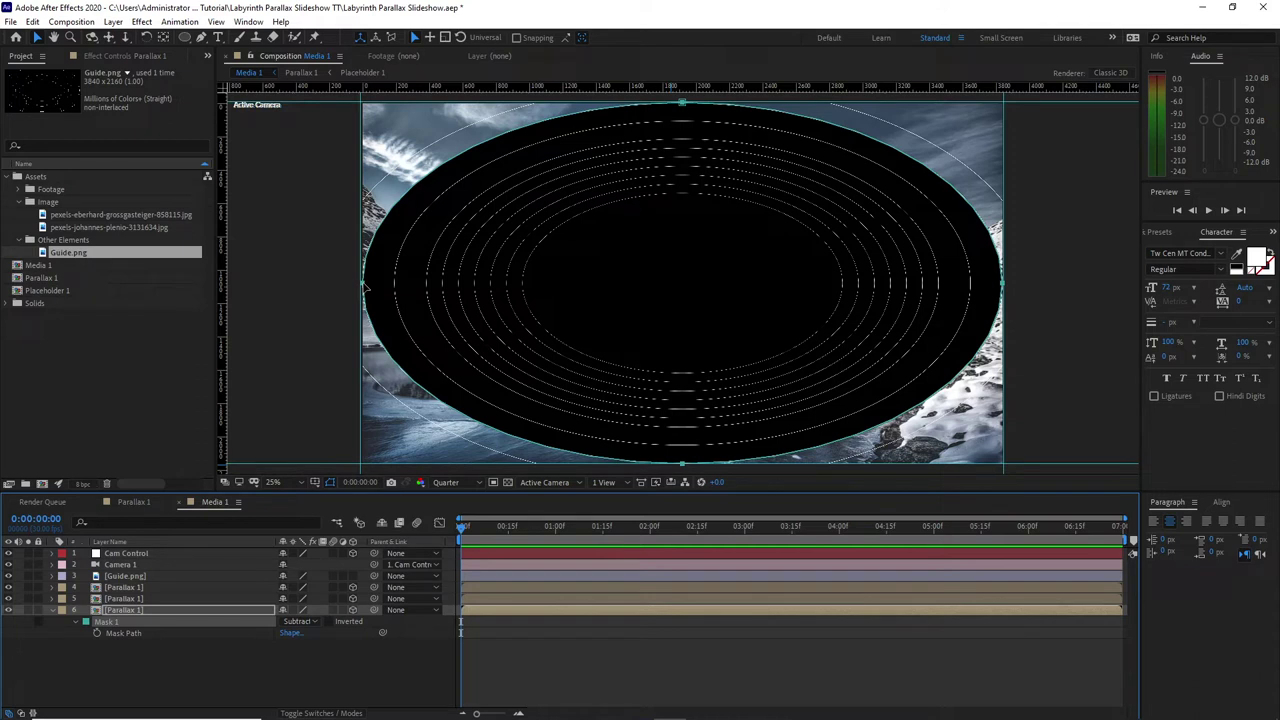
double_click(365, 287)
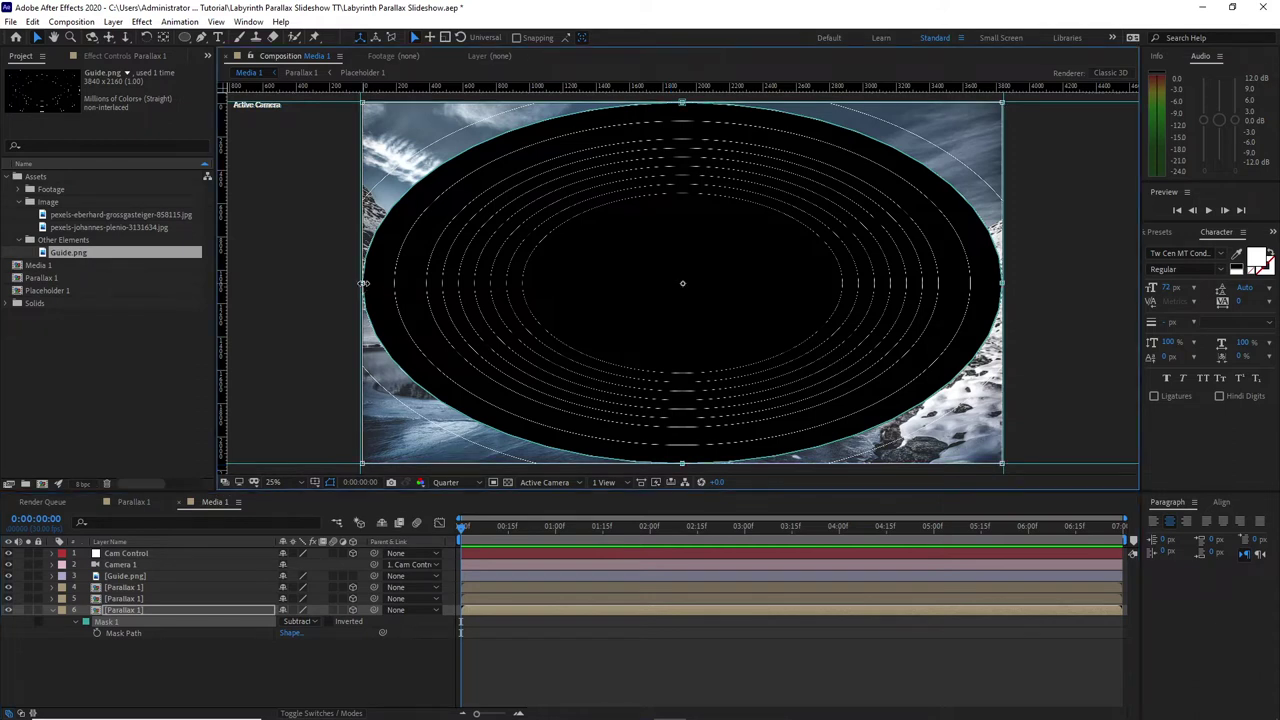
left_click_drag(365, 287, 399, 302)
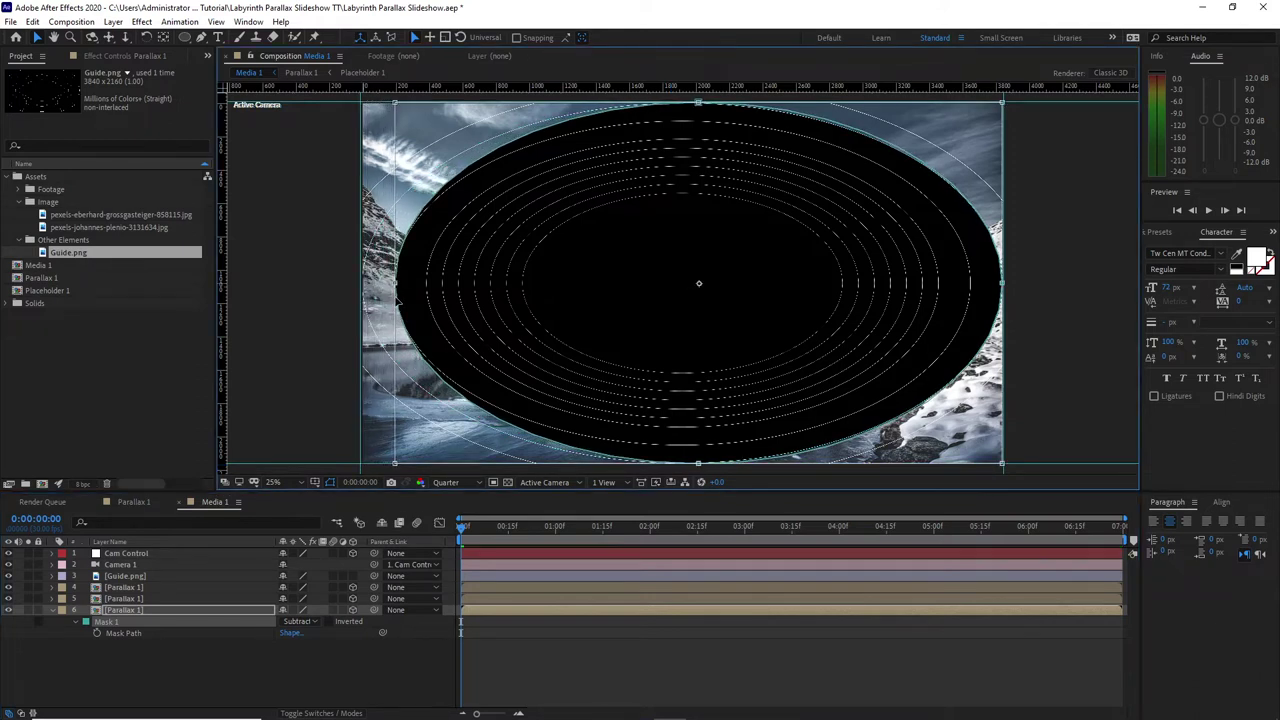
left_click_drag(1002, 283, 971, 299)
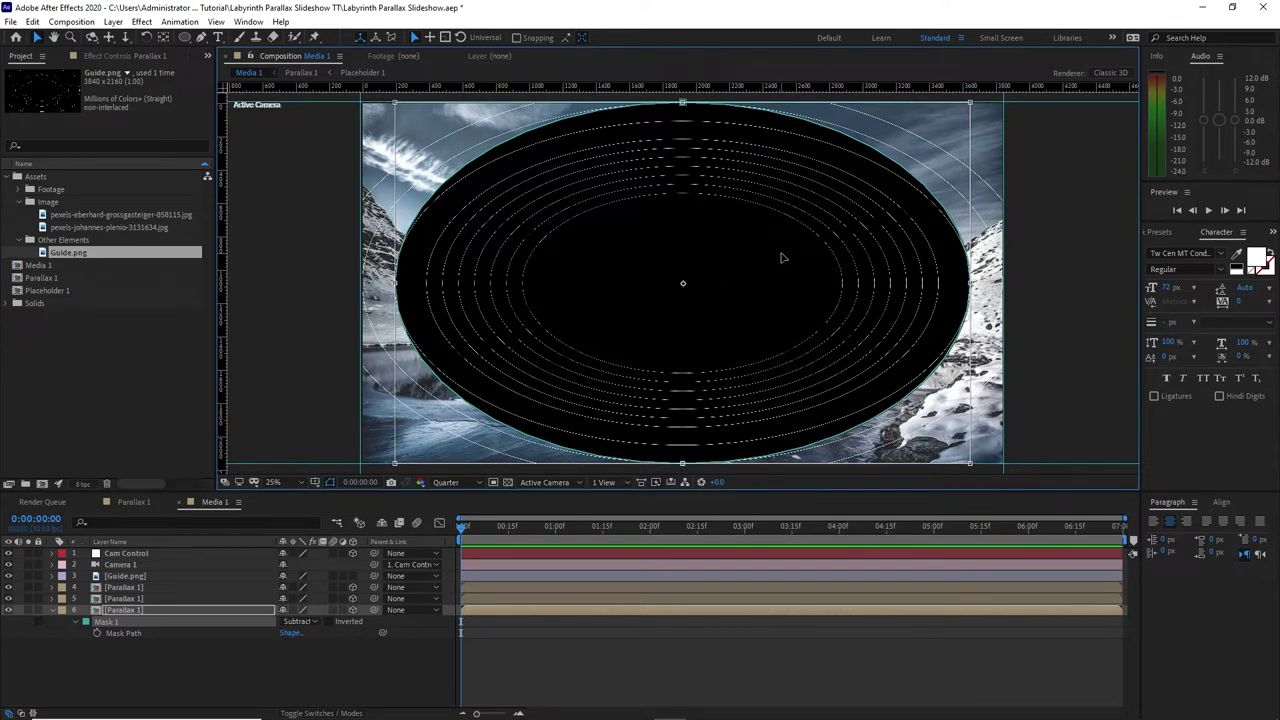
left_click_drag(683, 102, 688, 117)
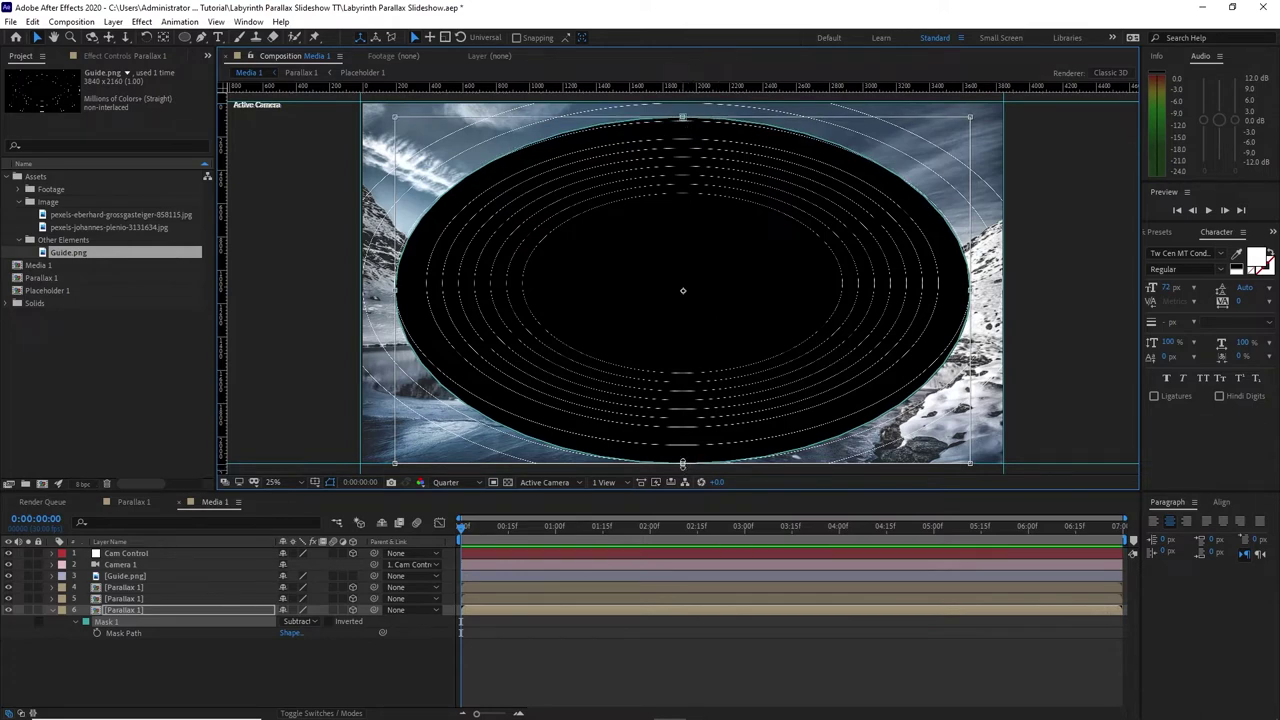
left_click_drag(683, 463, 683, 445)
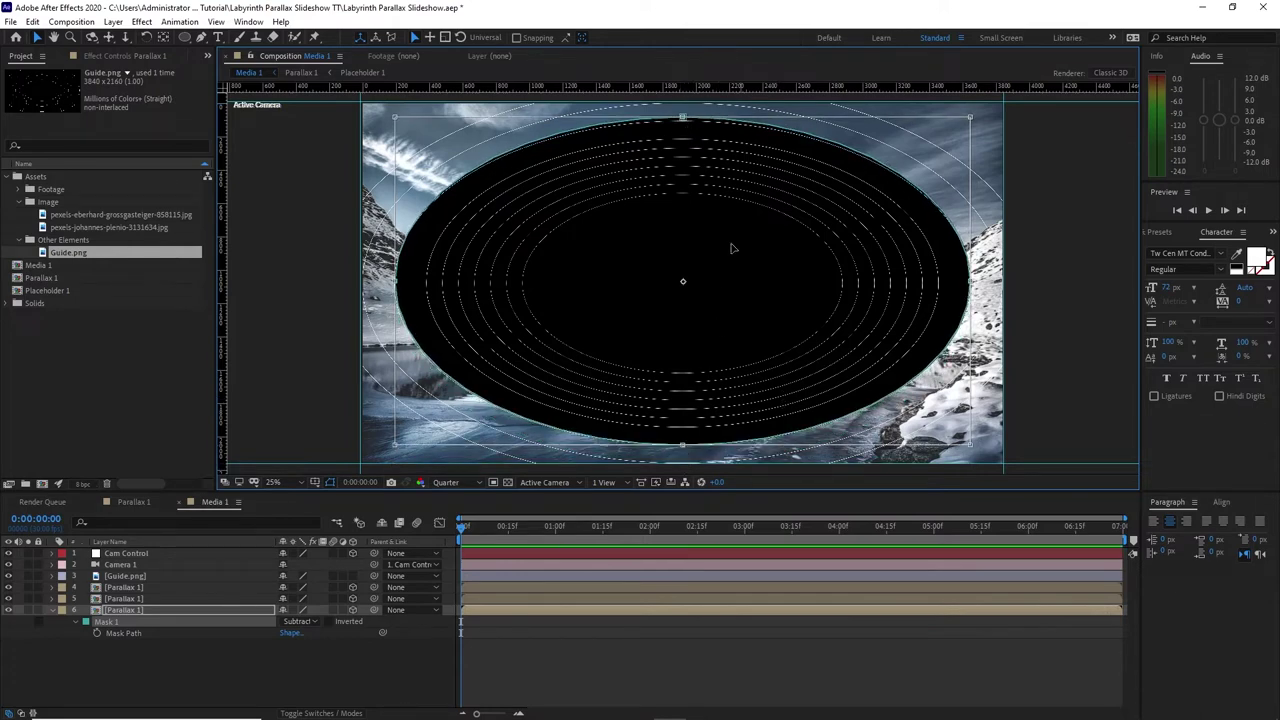
left_click_drag(683, 118, 683, 124)
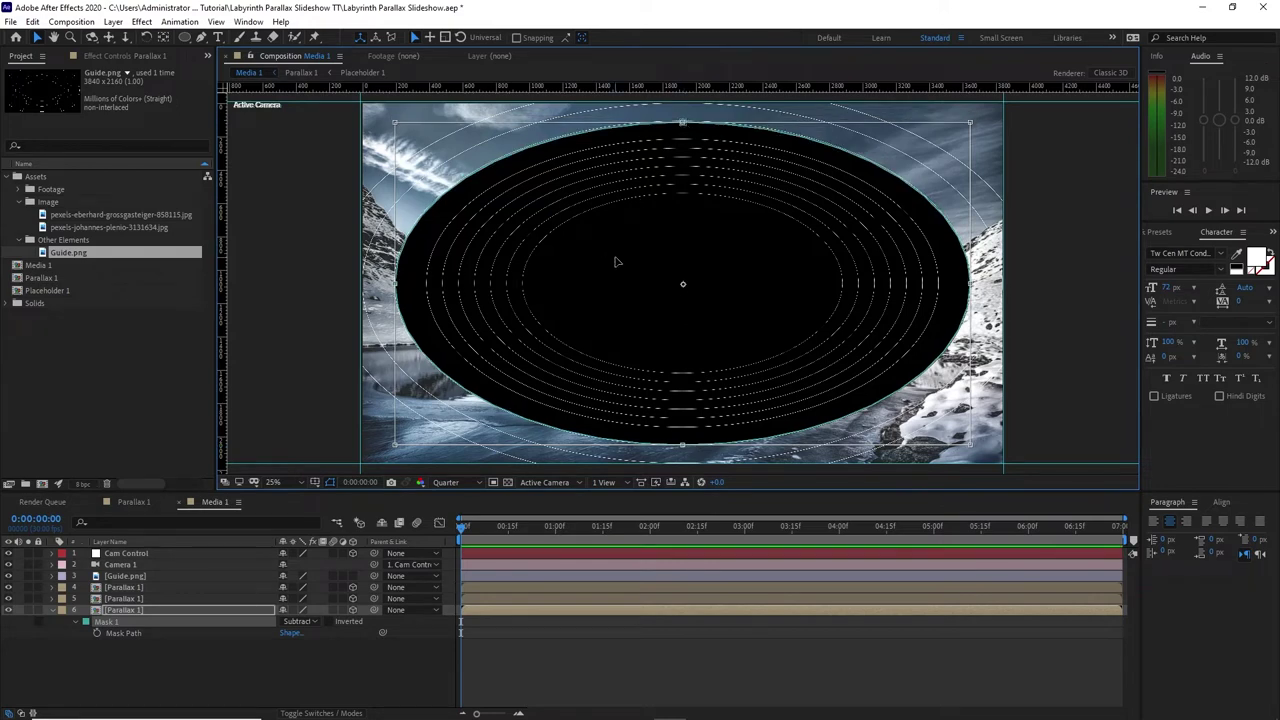
key("Return")
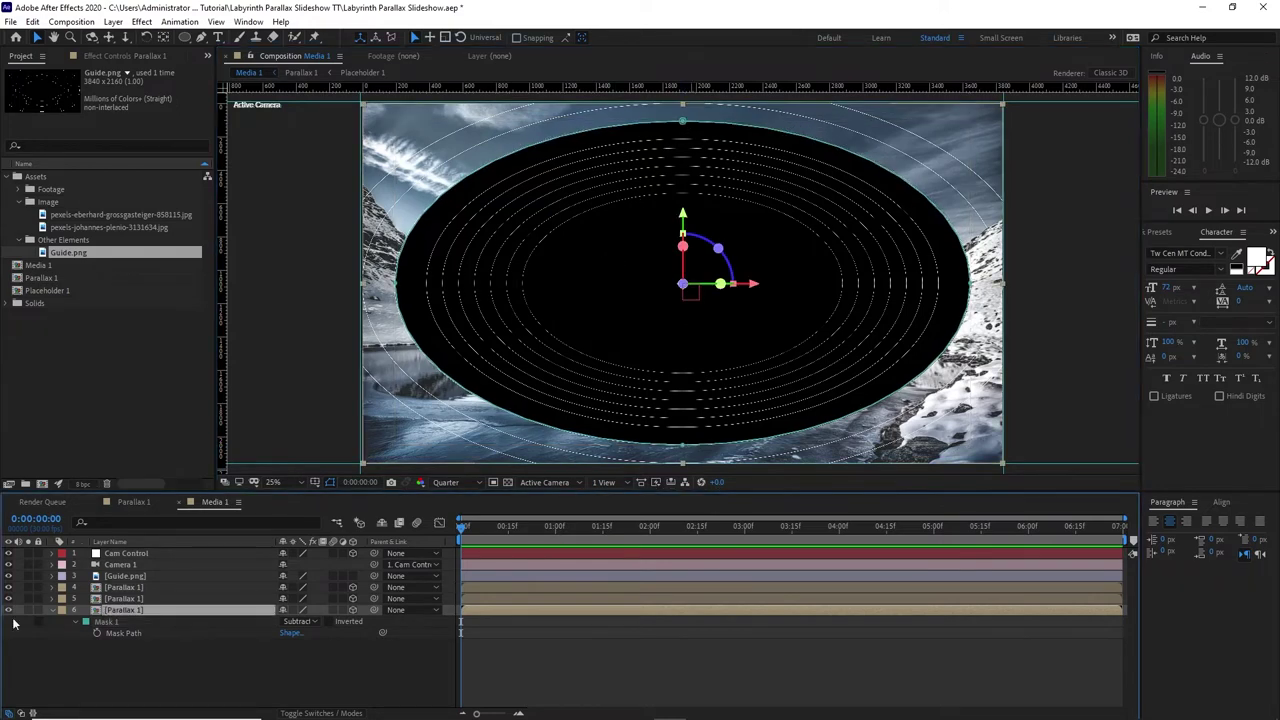
Step: Duplicate the layer into a seventh copy and pull its mask in at the top-right and bottom
key("ctrl+d")
left_click(171, 621)
key("p")
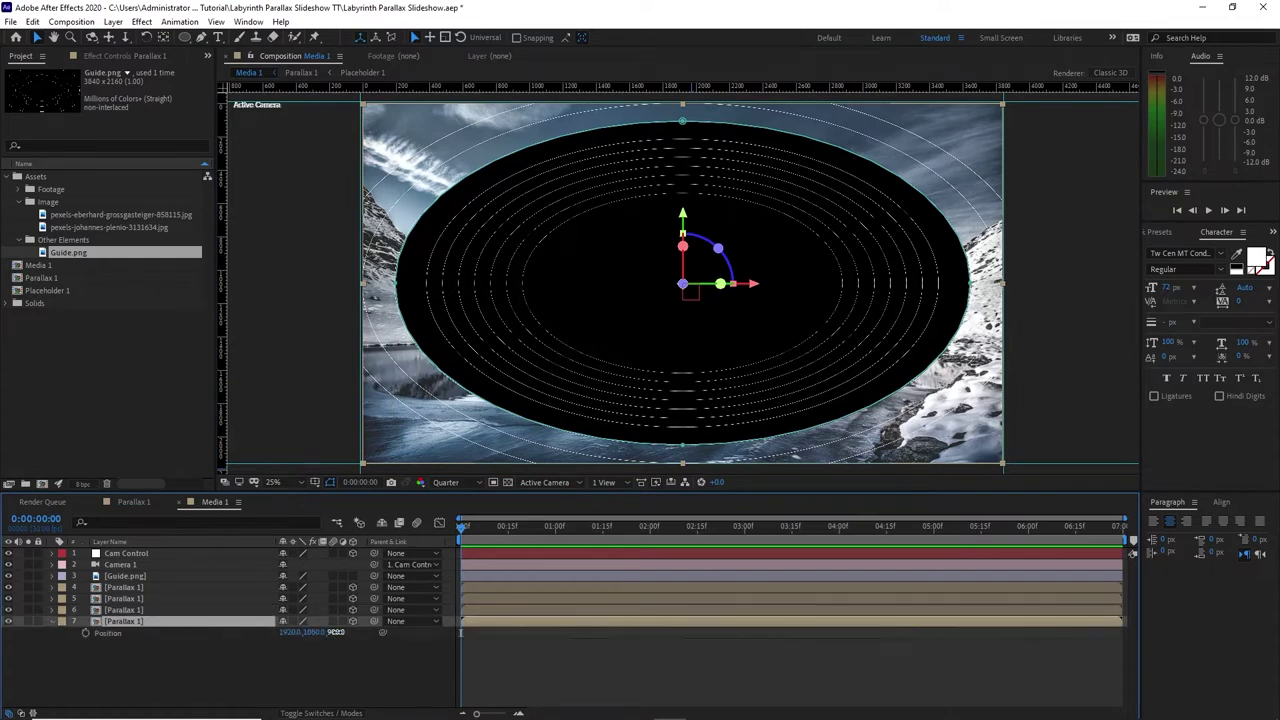
key("s")
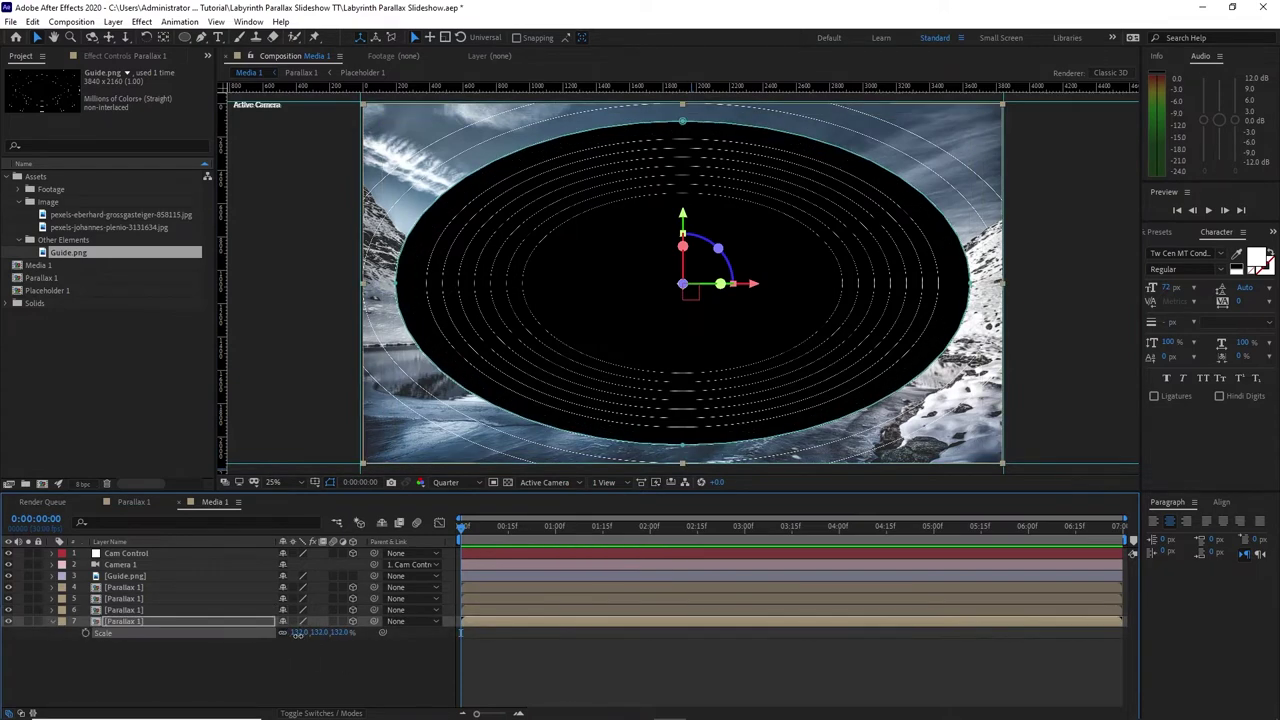
key("m")
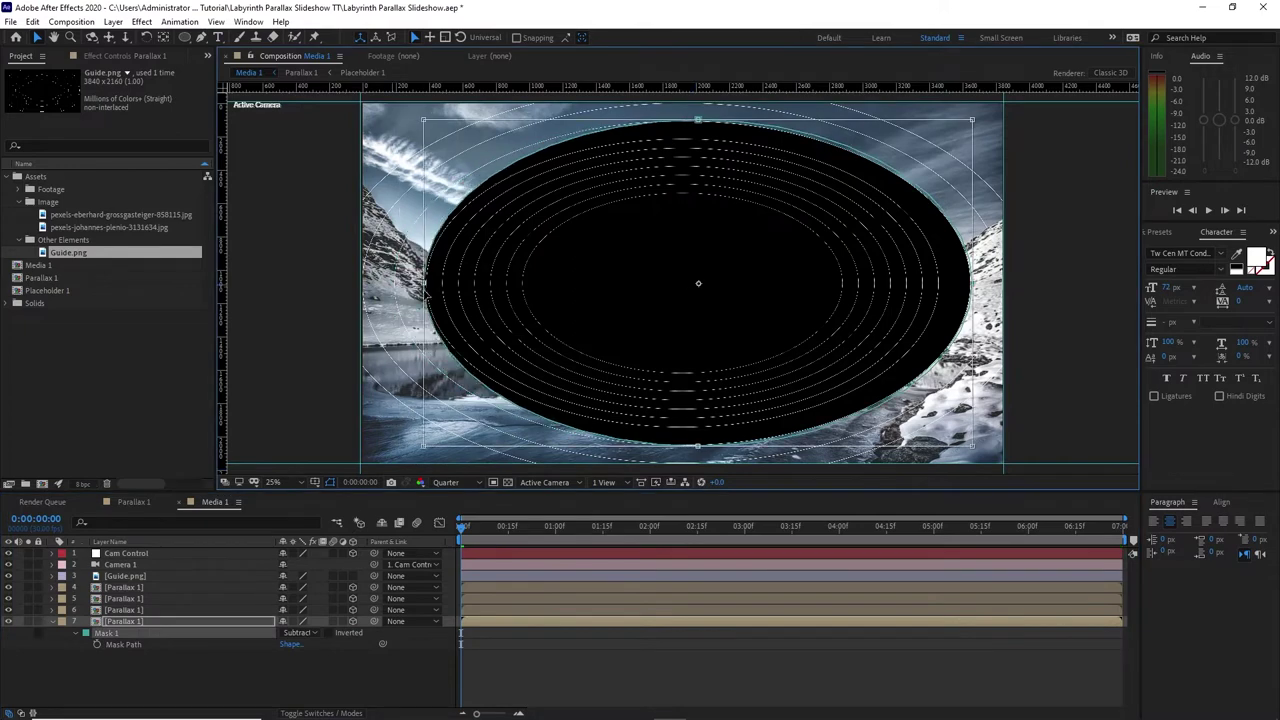
left_click_drag(971, 120, 938, 140)
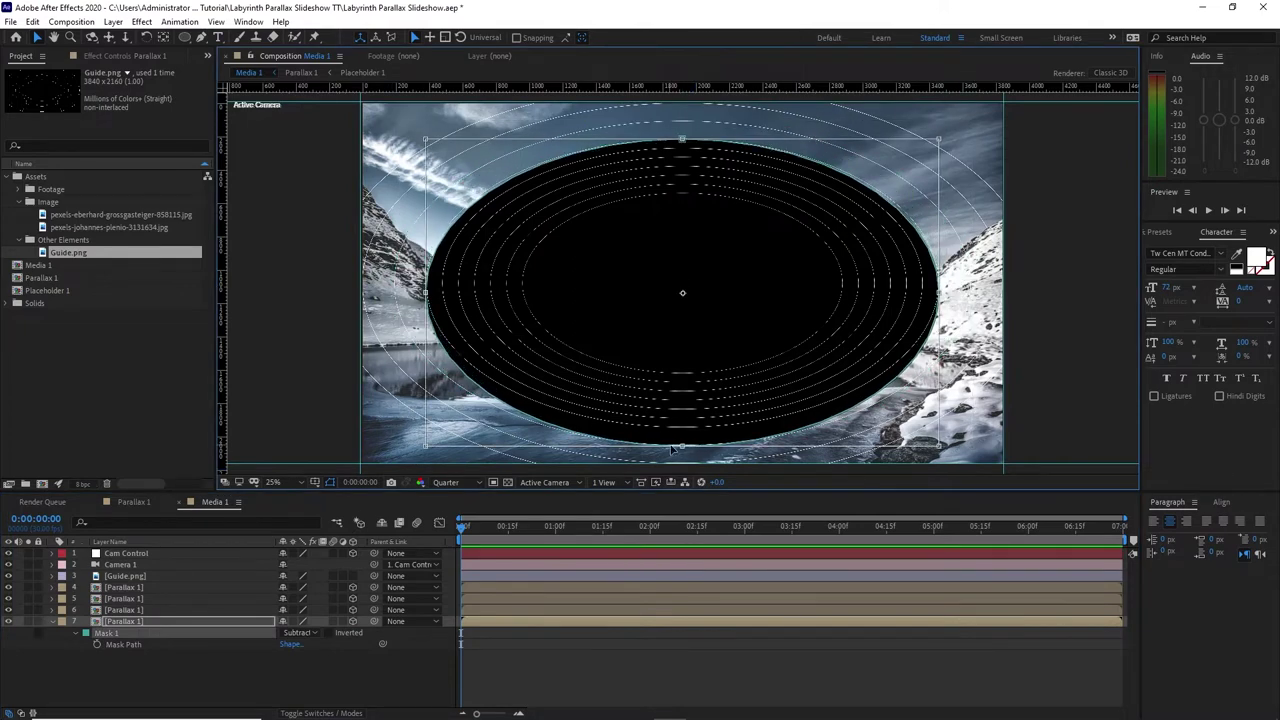
left_click_drag(672, 449, 667, 424)
left_click(53, 621)
Step: Make an eighth Parallax 1 copy and set its Scale to 142%
left_click(182, 634)
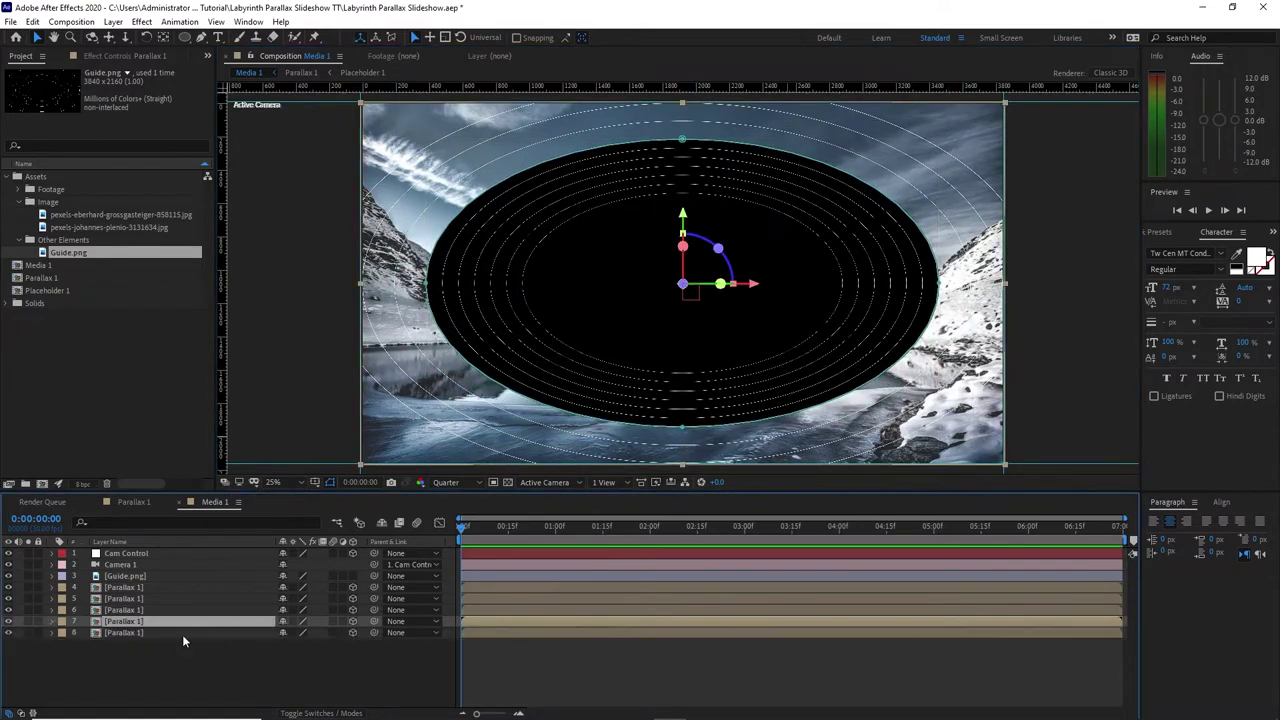
key("p")
left_click(194, 667)
left_click(200, 634)
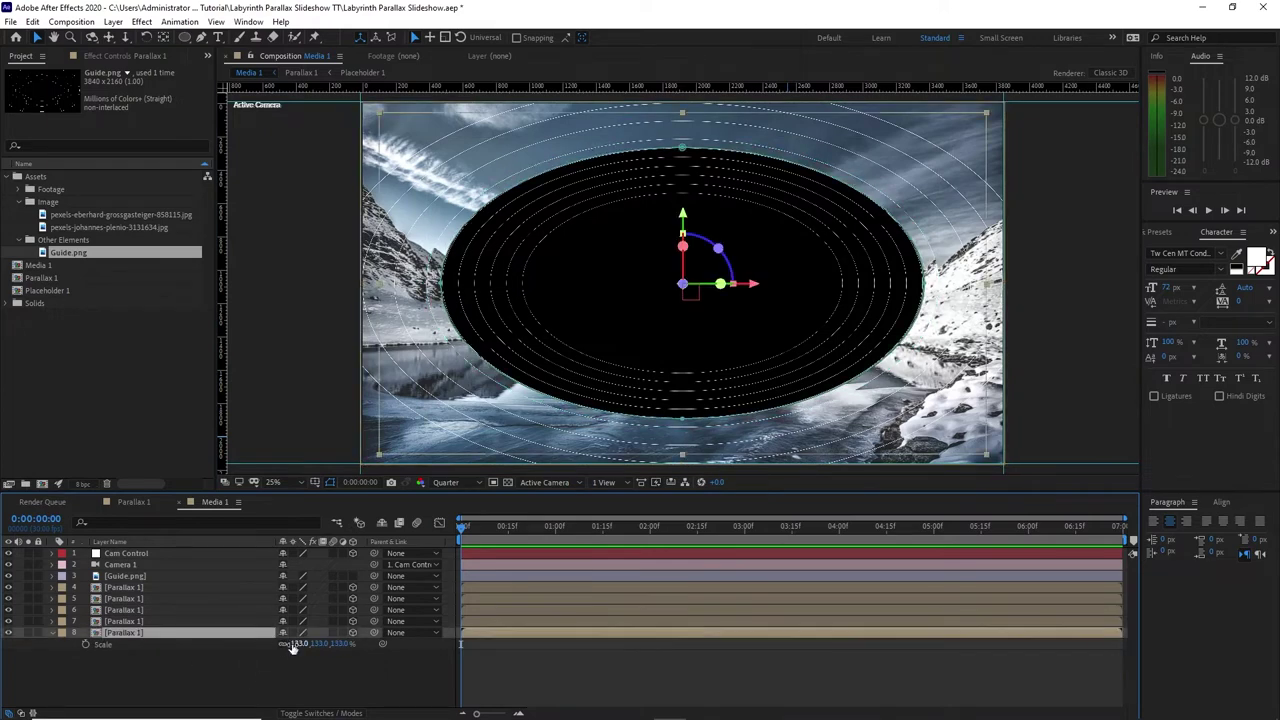
key("s")
left_click(300, 644)
type("142")
key("Return")
left_click(278, 668)
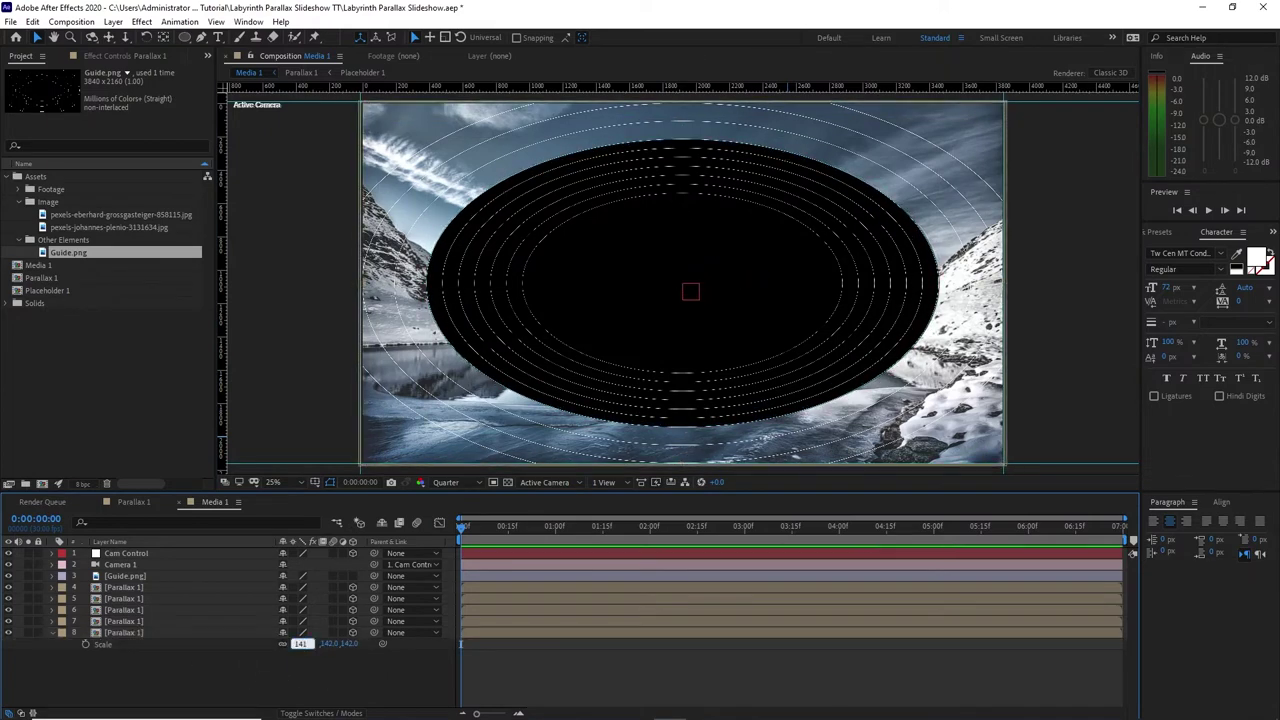
Step: Free-transform the eighth layer's mask slightly smaller on all four sides
left_click(190, 633)
key("m")
key("ctrl+t")
left_click_drag(426, 284, 440, 284)
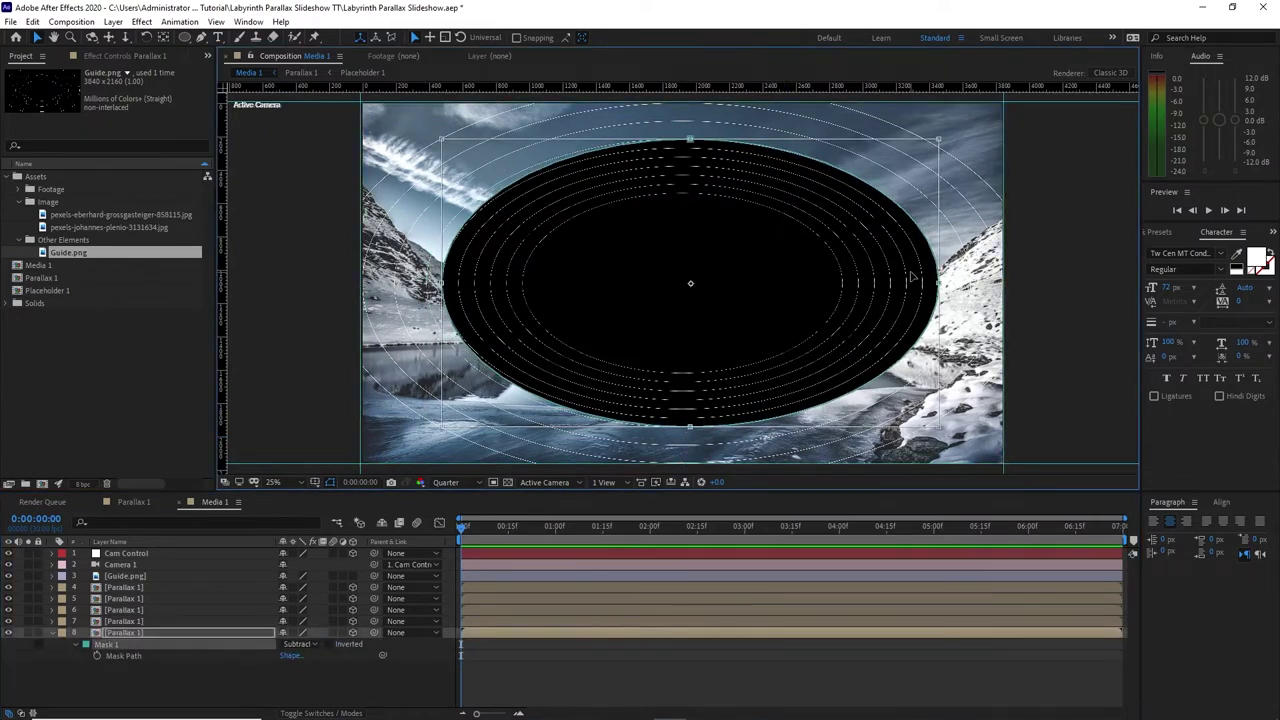
left_click_drag(938, 284, 922, 284)
left_click_drag(682, 140, 684, 149)
left_click_drag(682, 428, 680, 420)
key("Return")
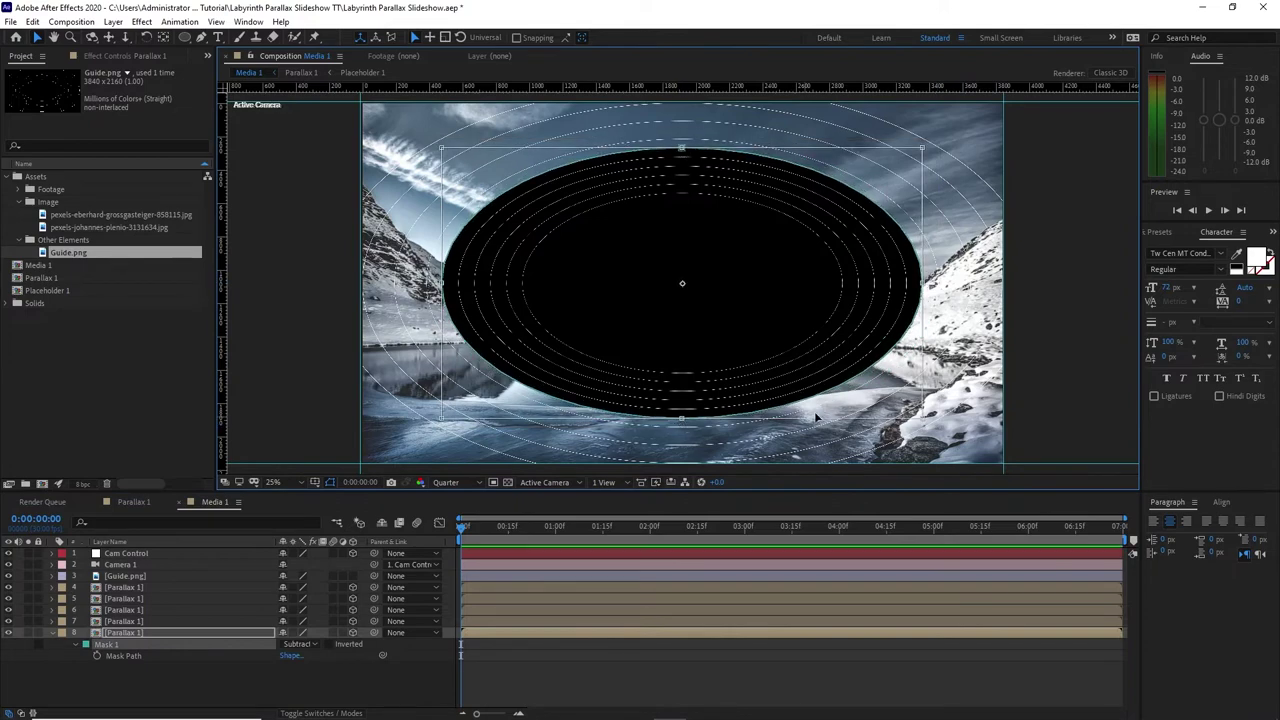
Step: Duplicate into a ninth copy and confirm its Position and Scale values
key("ctrl+d")
left_click(200, 644)
key("p")
left_click(338, 655)
key("Return")
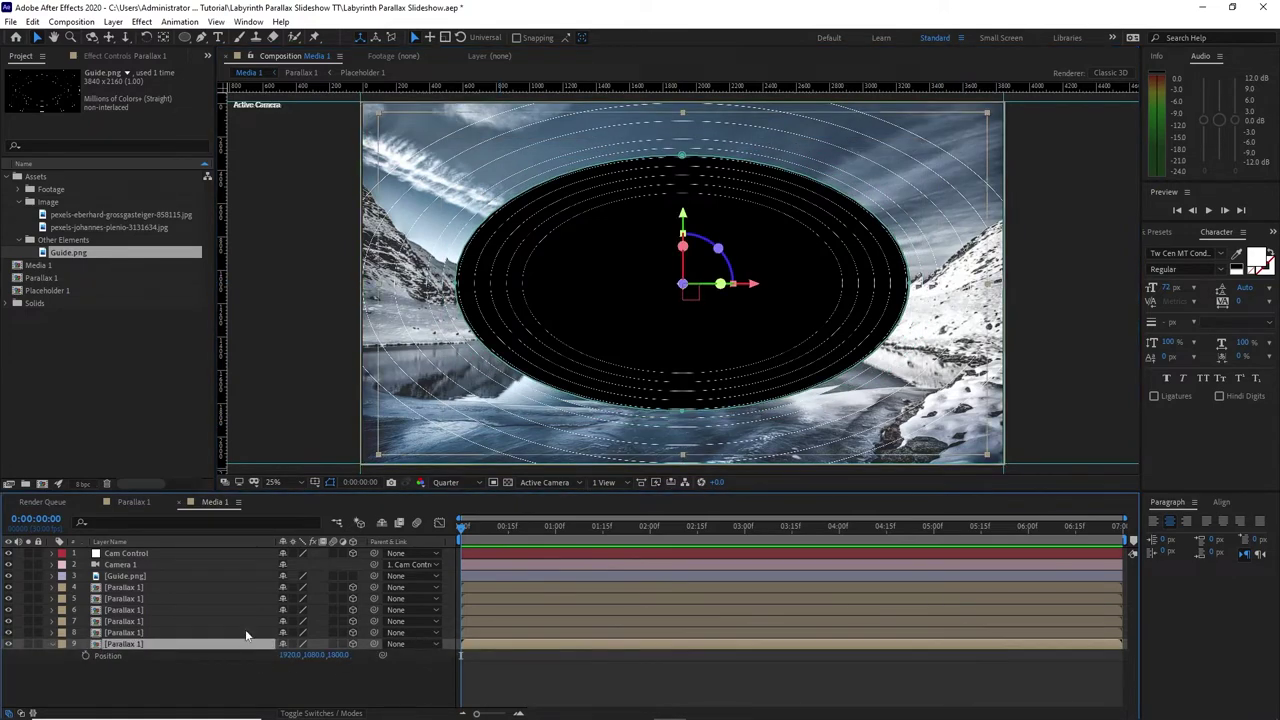
key("s")
left_click(298, 655)
key("Return")
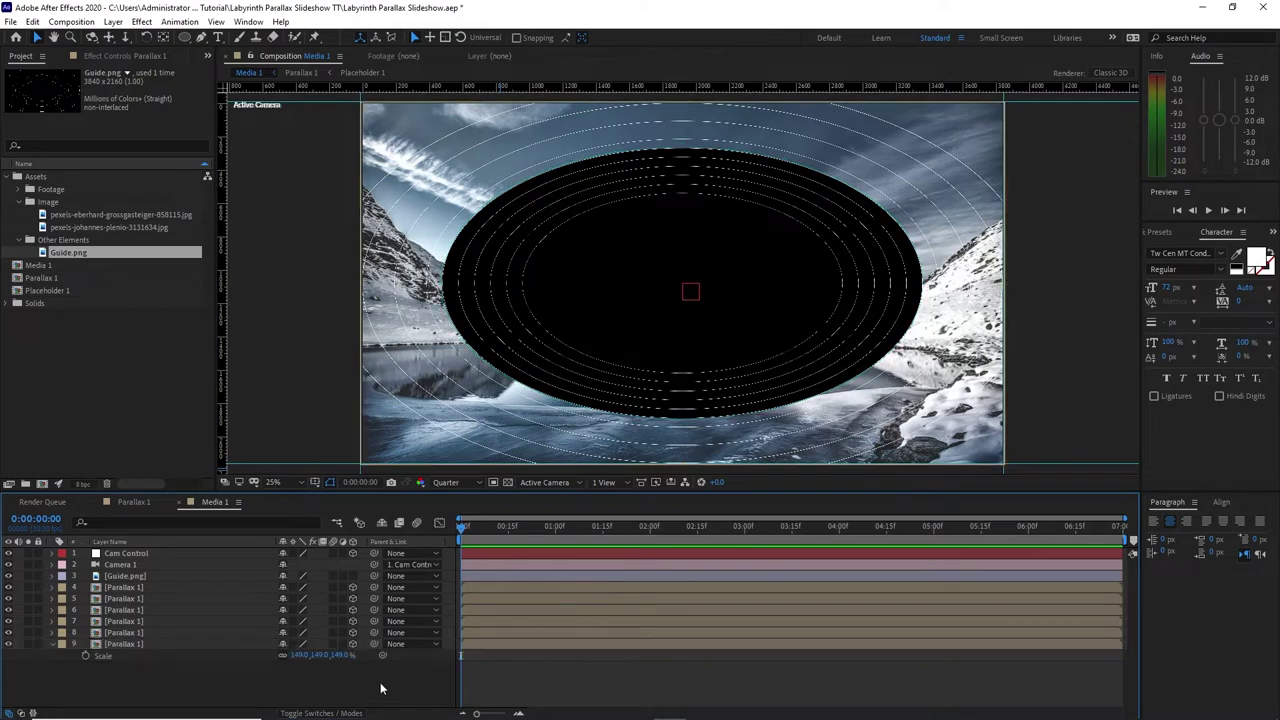
key("m")
Step: Shrink layer 9's elliptical tunnel hole slightly from the right, top and bottom
double_click(456, 285)
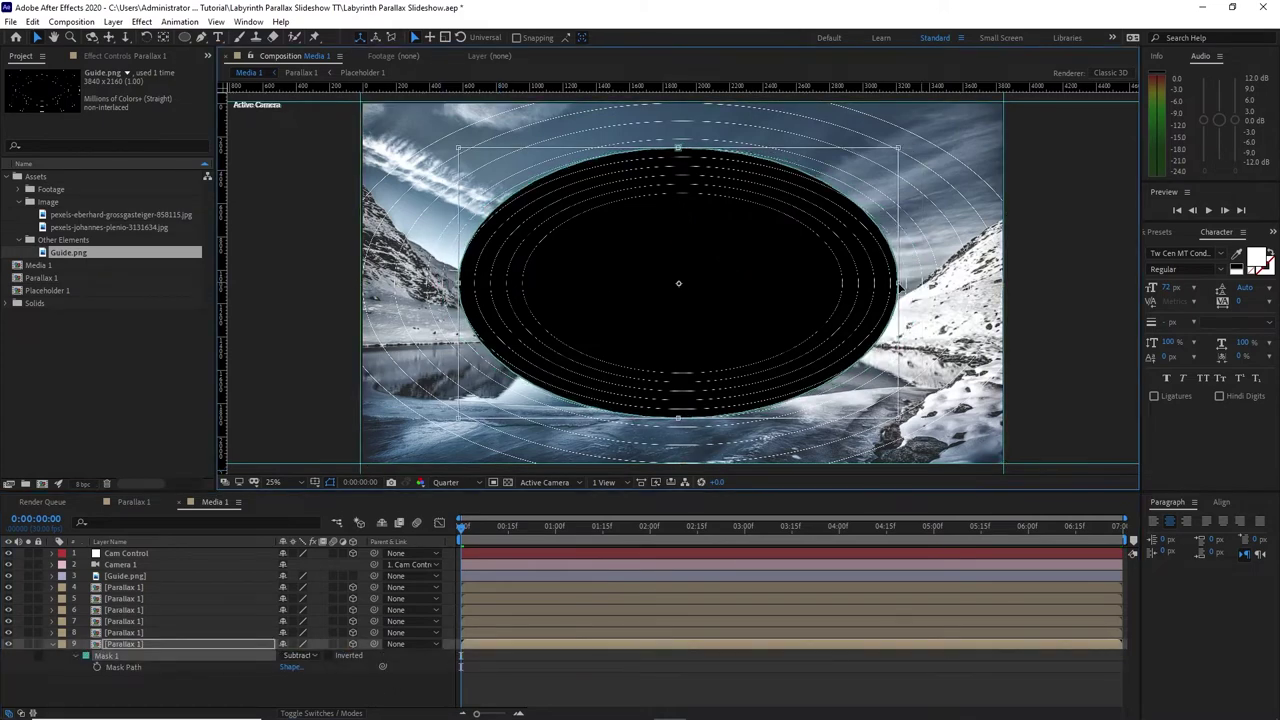
left_click_drag(922, 283, 906, 283)
left_click_drag(682, 148, 682, 157)
left_click_drag(682, 418, 683, 406)
key("Return")
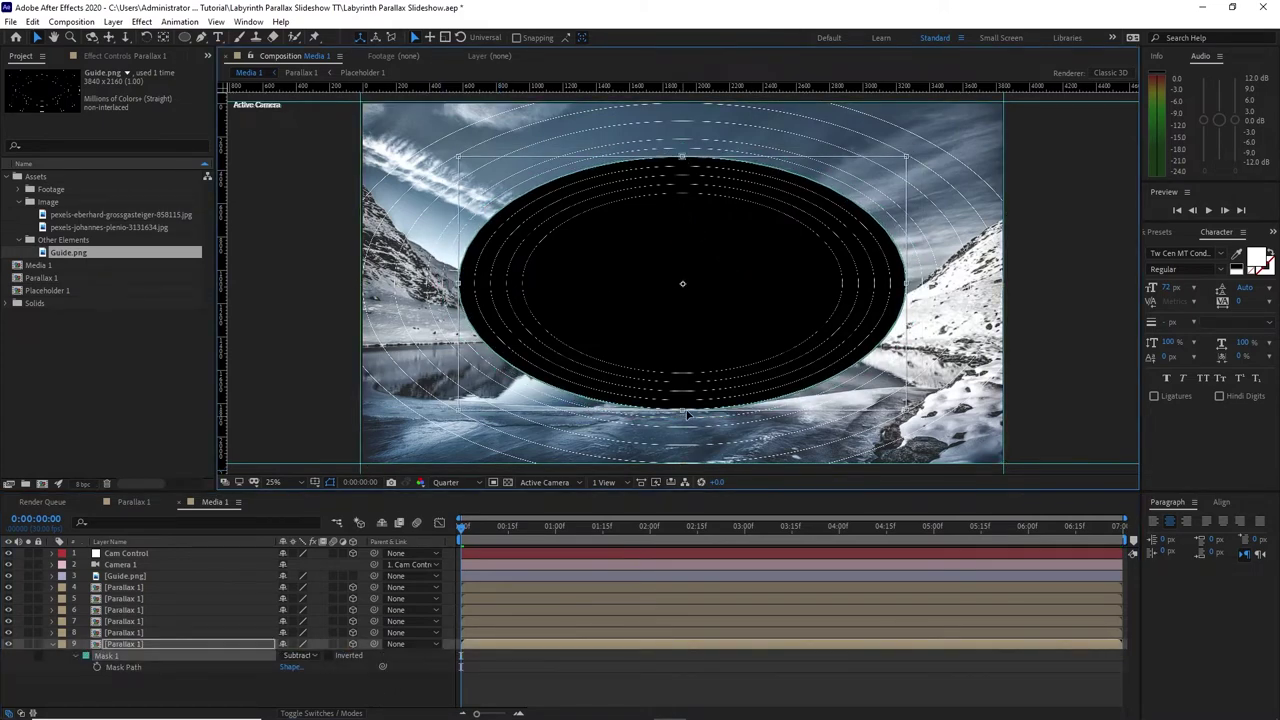
Step: Duplicate into layer 10, push it deeper, and check its 157% Scale
left_click(51, 643)
key("ctrl+d")
key("p")
key("s")
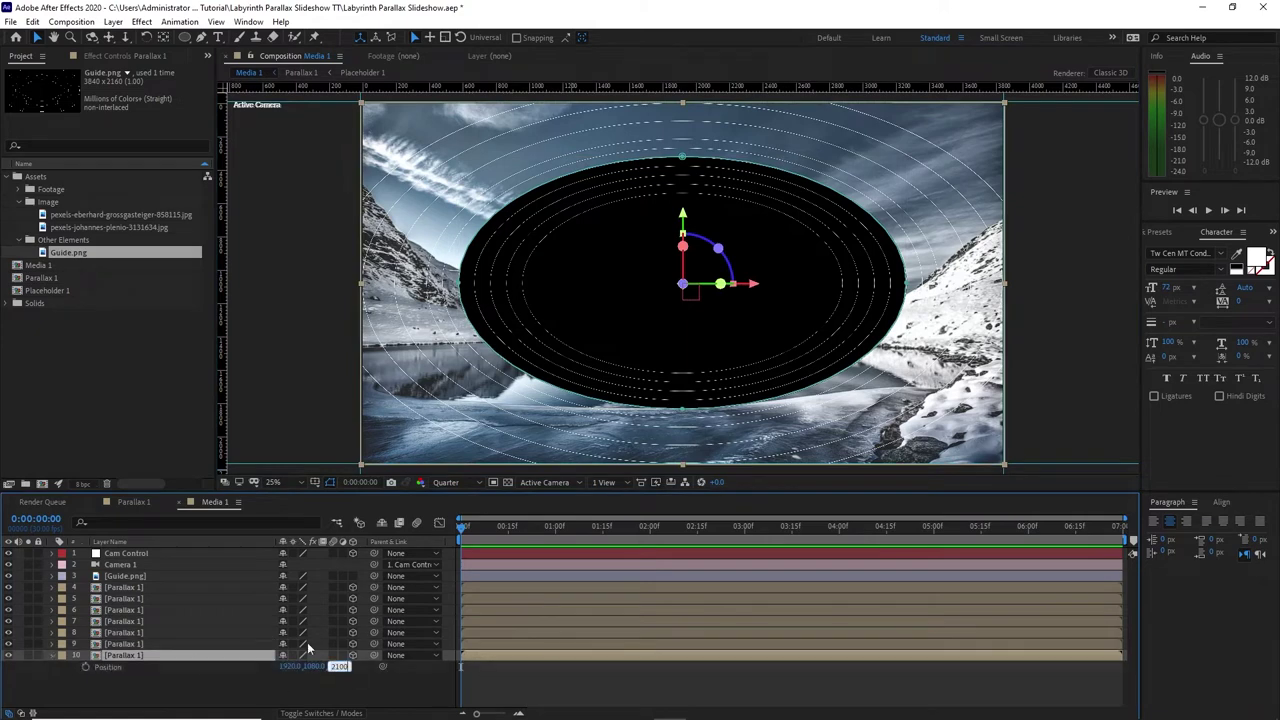
left_click(300, 666)
key("Escape")
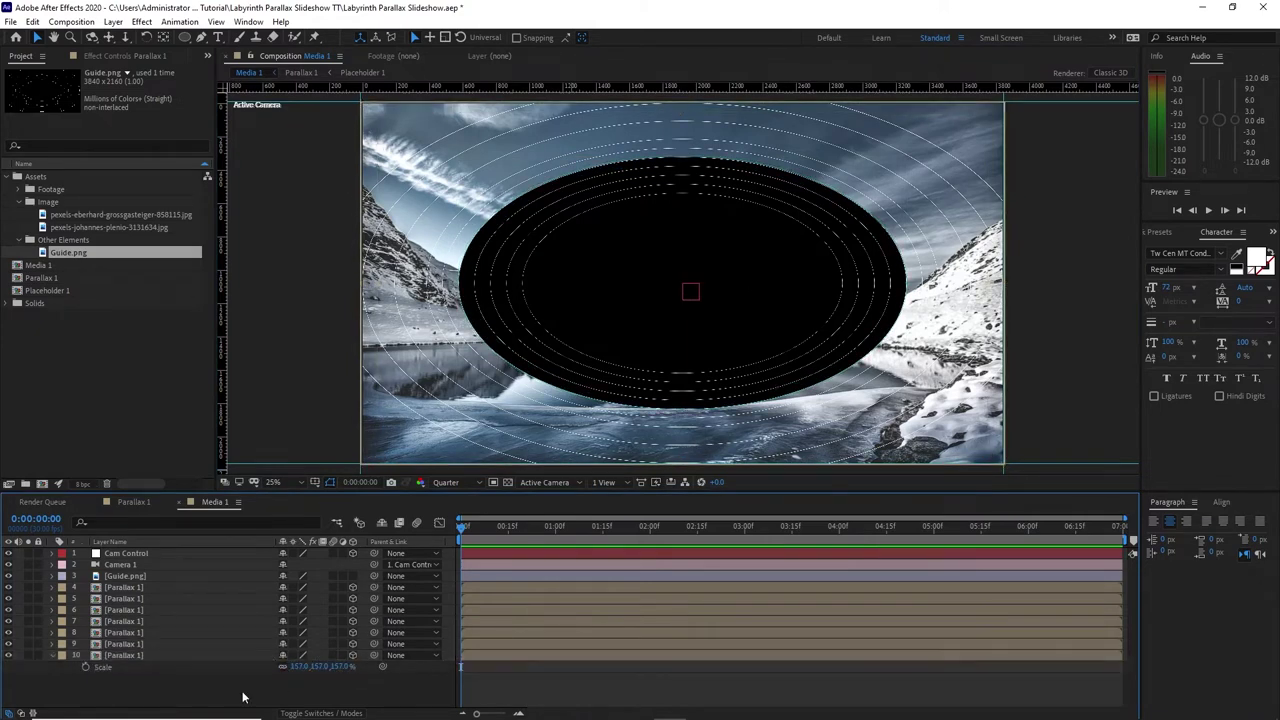
Step: Shrink layer 10's Mask 1 tunnel hole from the left, right, top and bottom
key("m")
left_click(105, 667)
left_click_drag(459, 283, 474, 283)
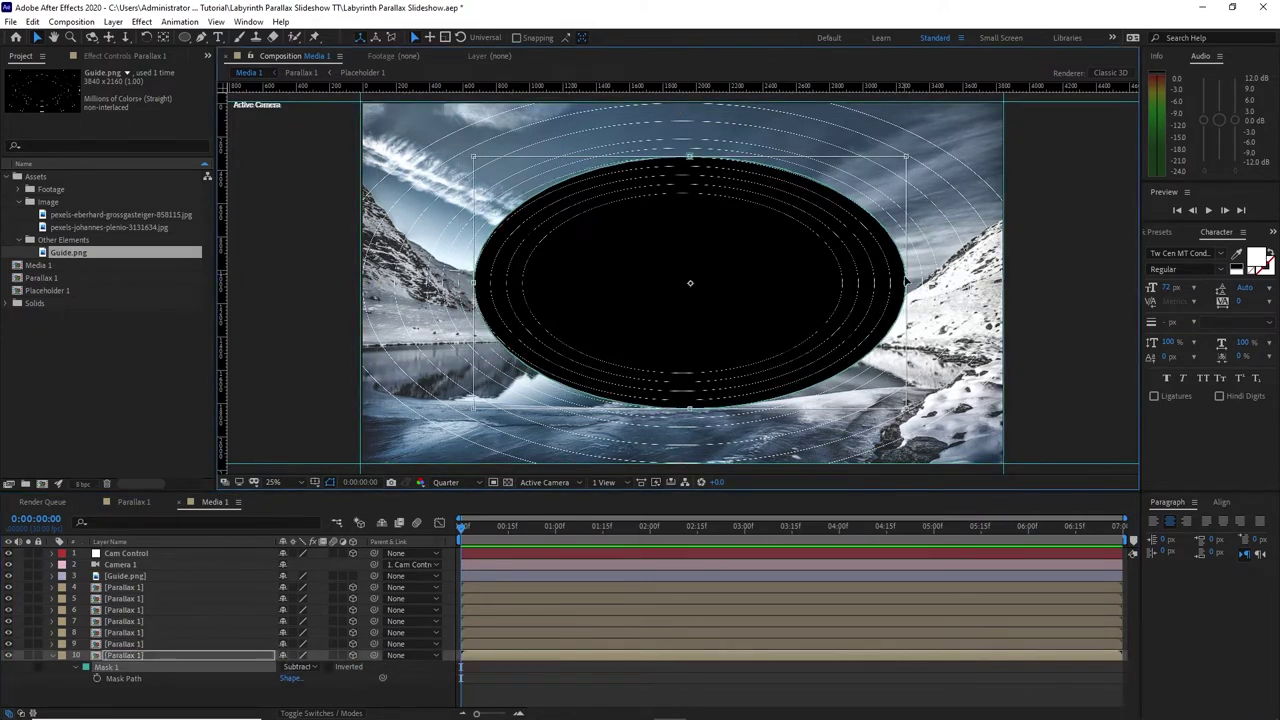
left_click_drag(905, 283, 890, 283)
left_click_drag(681, 157, 681, 166)
left_click_drag(681, 408, 681, 400)
left_click(53, 657)
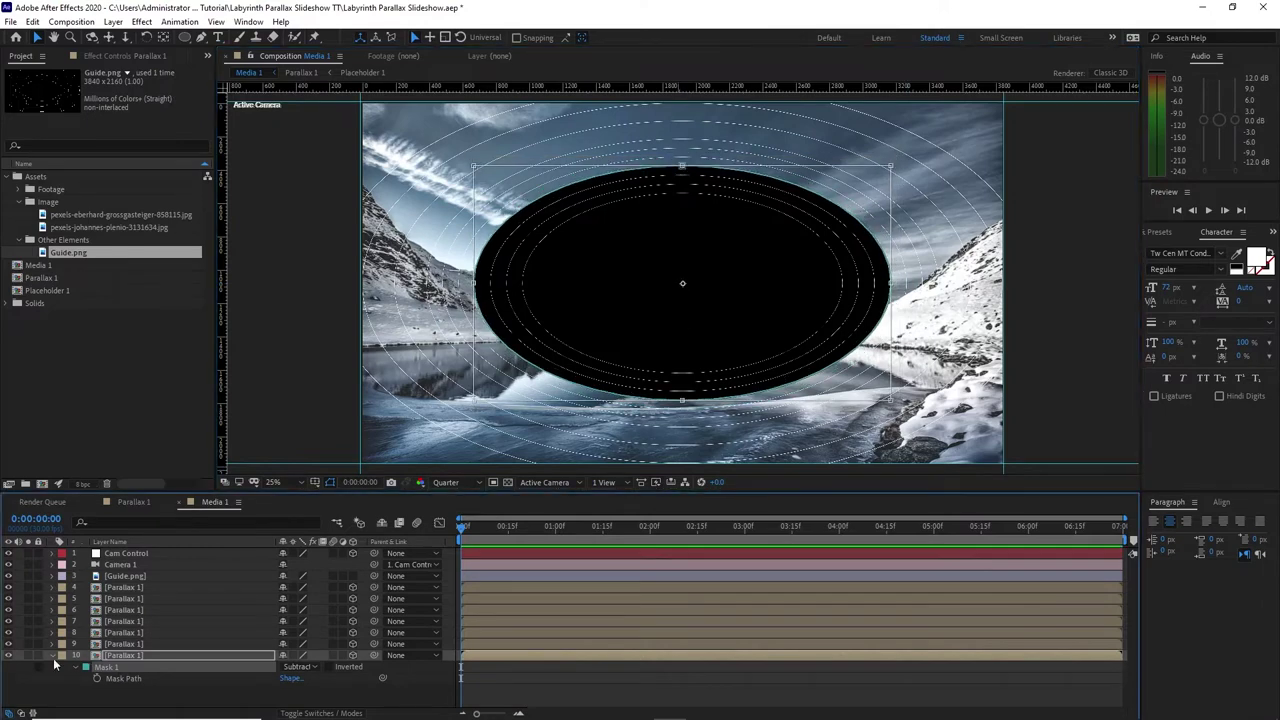
Step: Duplicate layer 10 into layer 11 and start editing its Z depth
key("ctrl+d")
key("p")
left_click(339, 678)
Step: Confirm layer 11's new depth and narrow the tunnel holes of layers 11 and 12
key("Return")
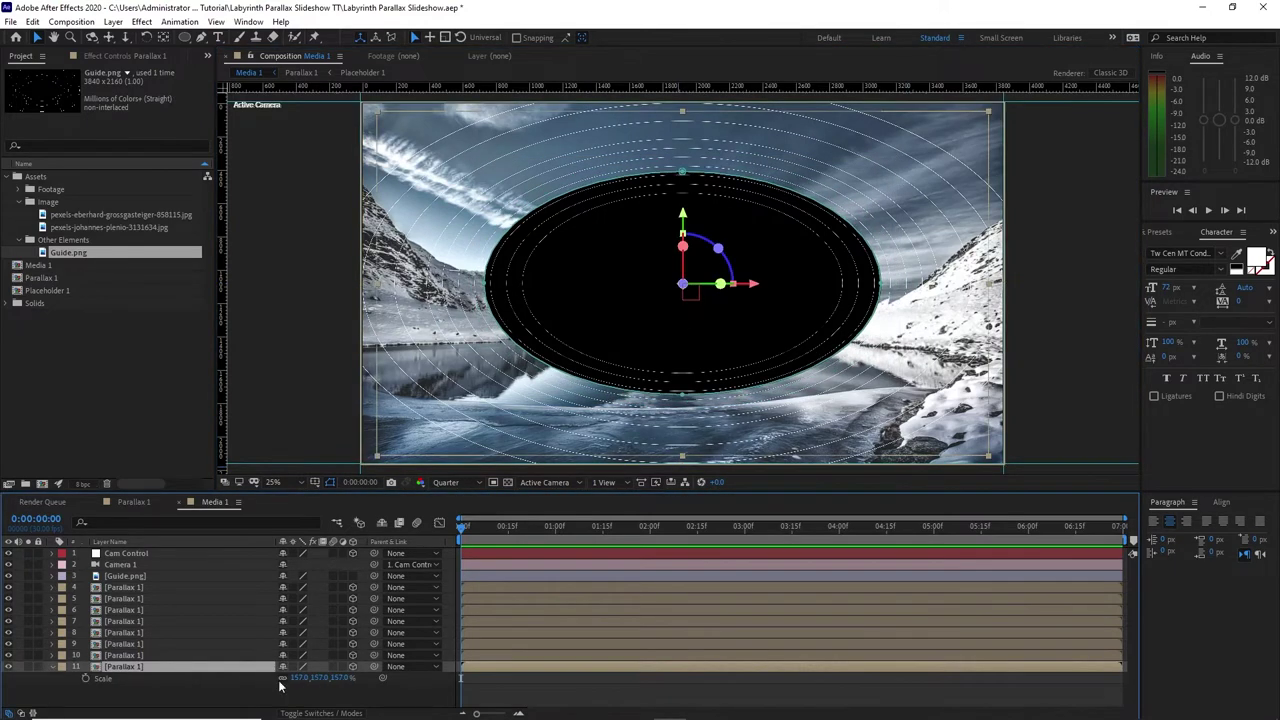
key("m")
left_click_drag(474, 283, 490, 283)
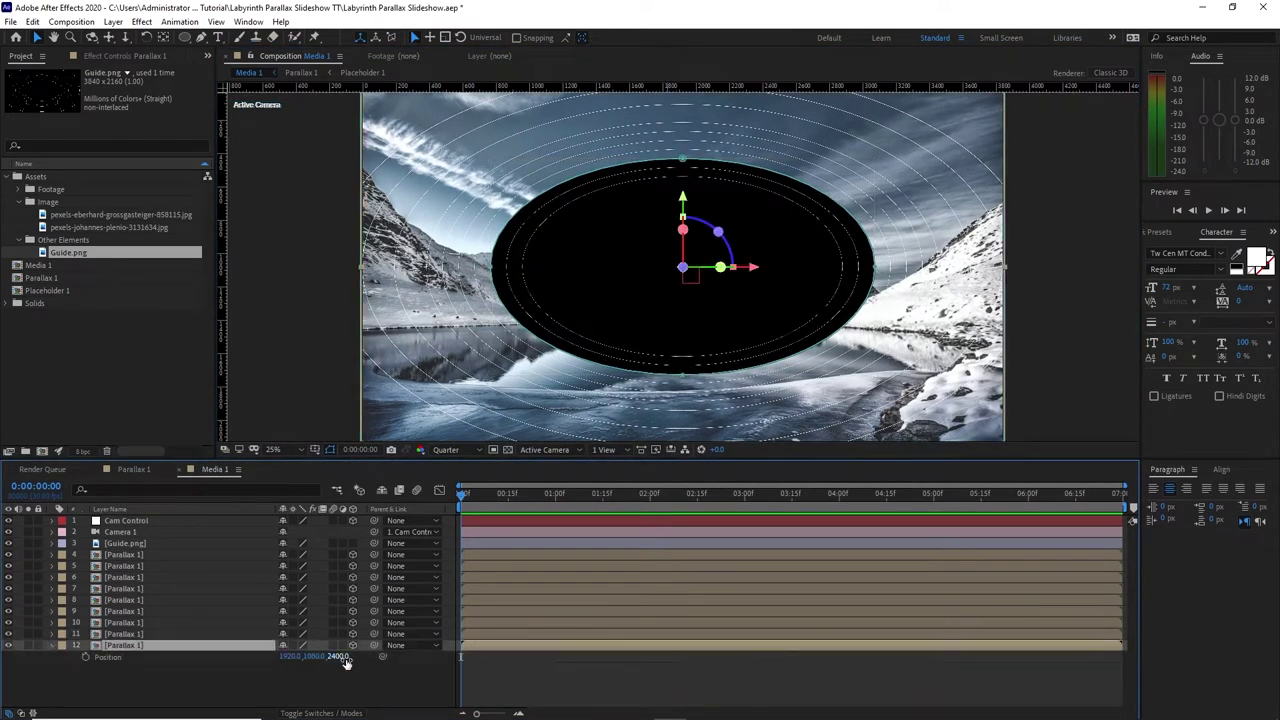
key("s")
key("ctrl+v")
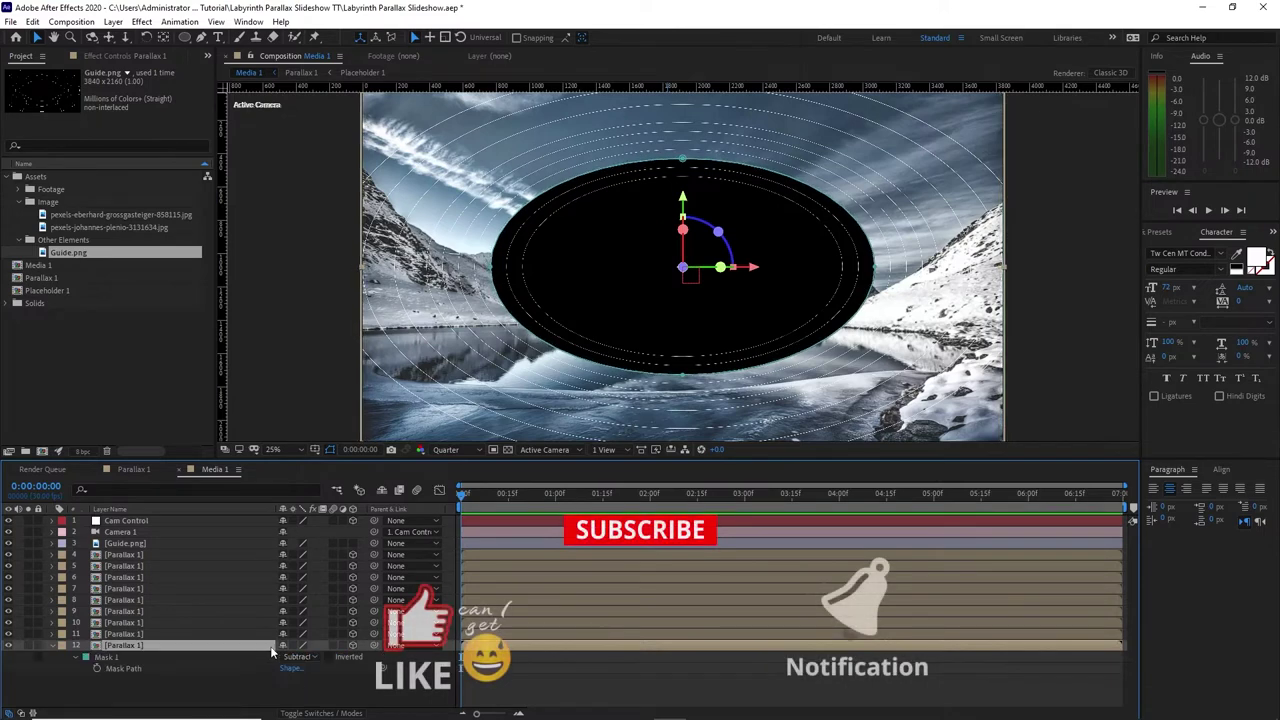
left_click_drag(873, 268, 858, 268)
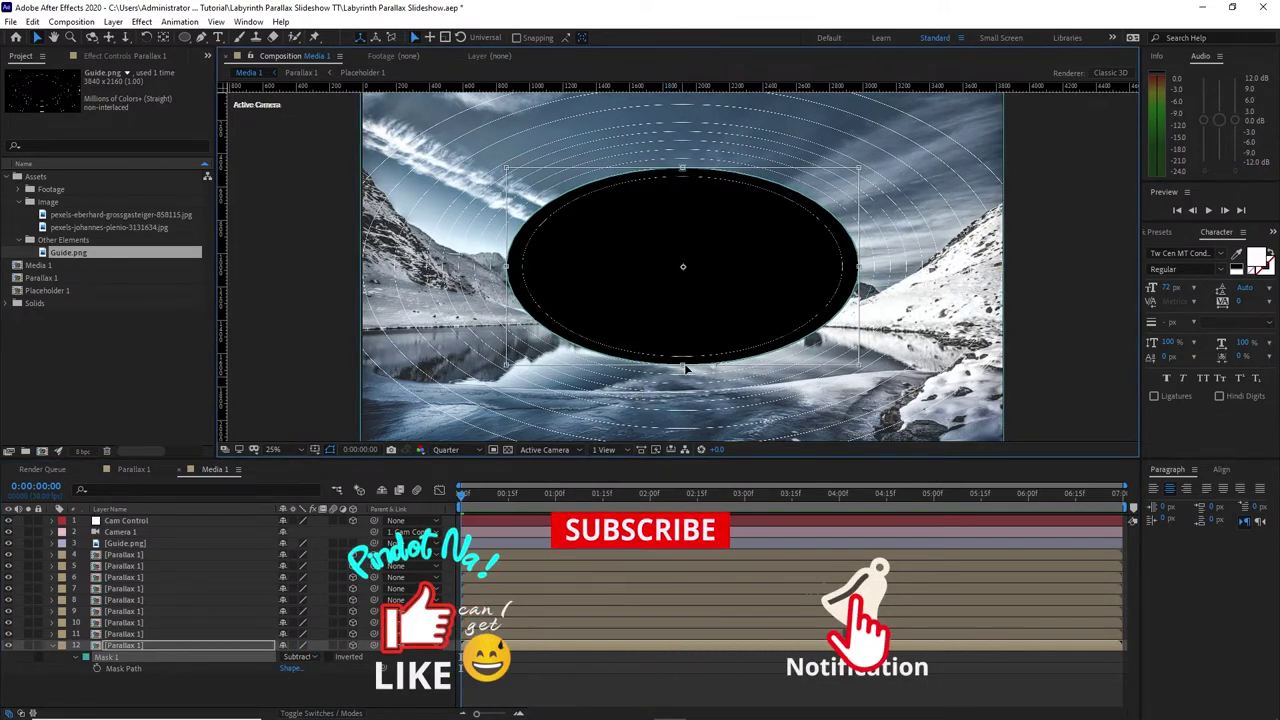
Step: Duplicate into layer 13, enlarge it slightly, and free-transform its tunnel hole shorter
key("ctrl+d")
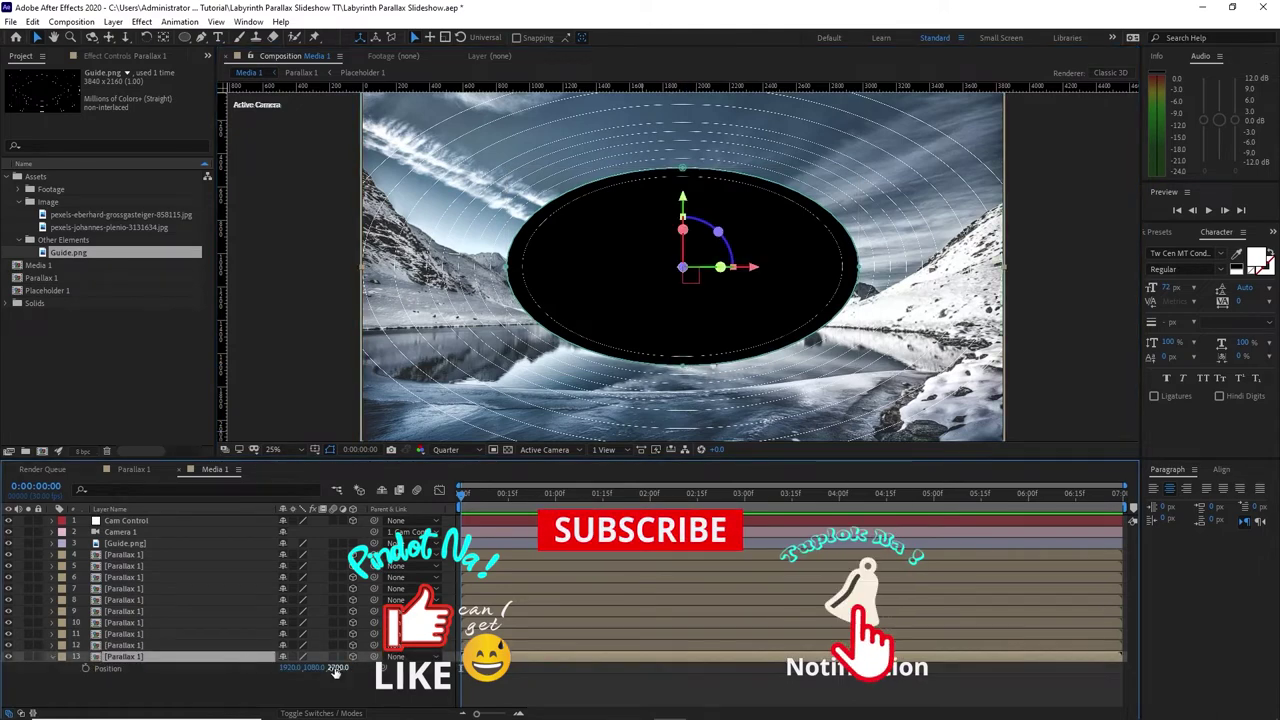
left_click(242, 656)
key("s")
left_click_drag(307, 672, 314, 672)
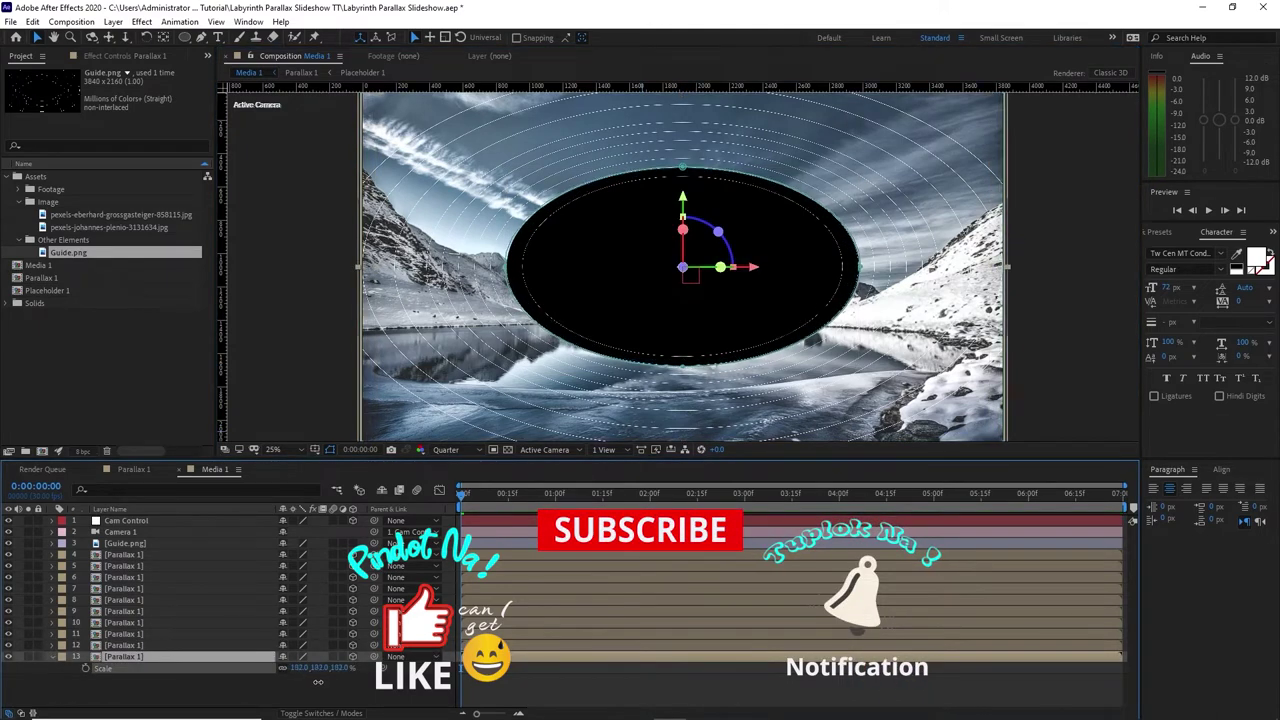
key("m")
key("ctrl+t")
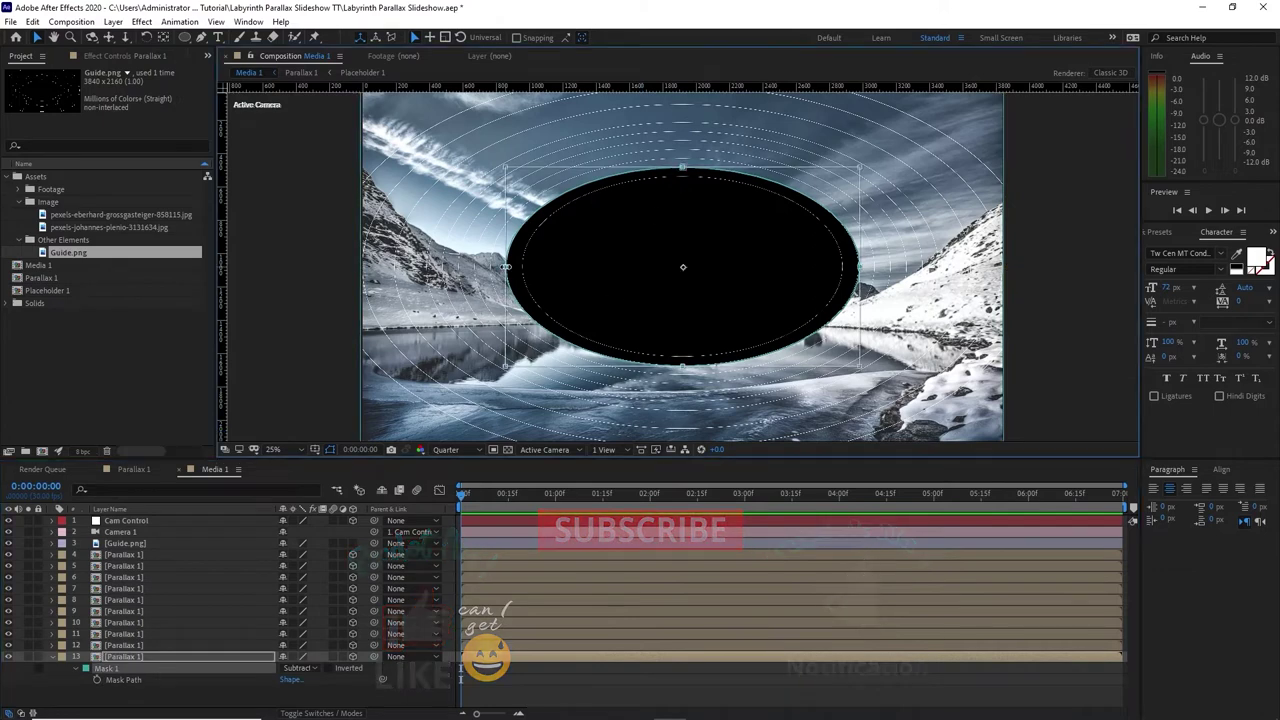
left_click_drag(682, 366, 683, 354)
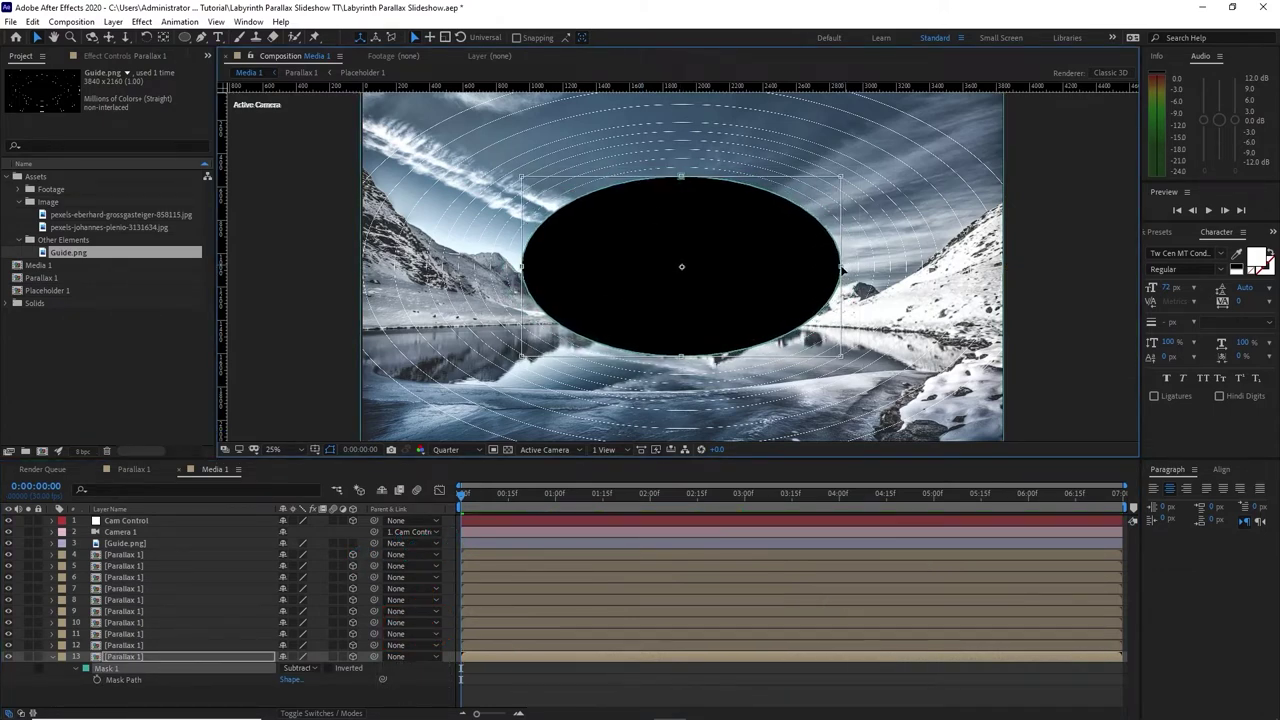
key("m")
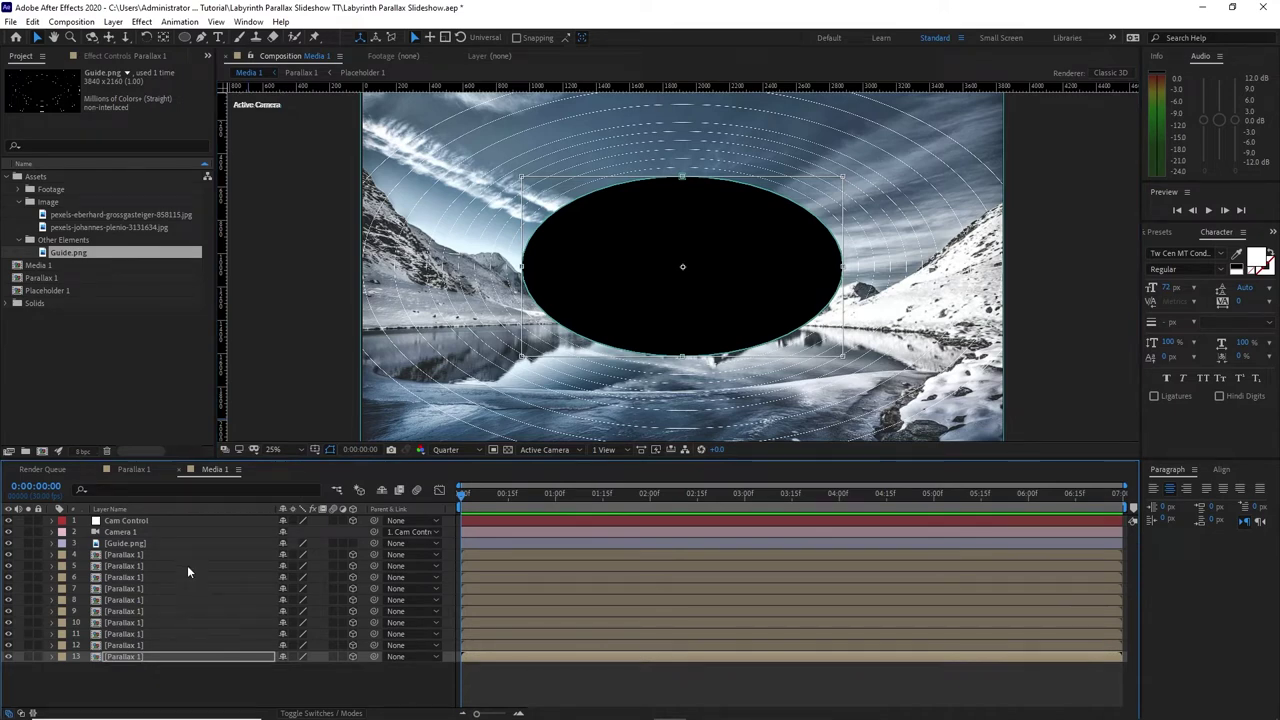
Step: Hide Guide.png and duplicate layer 13 into layer 14 at Z depth 3300
left_click(10, 545)
left_click(128, 658)
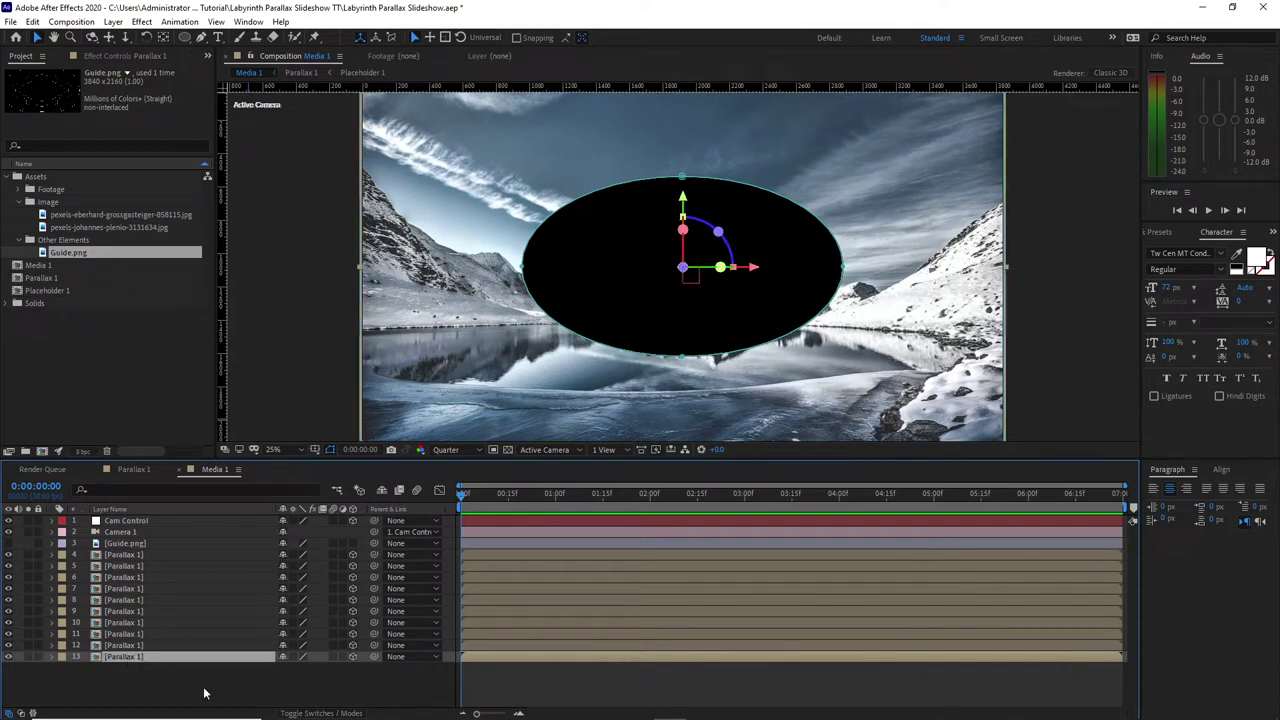
key("ctrl+d")
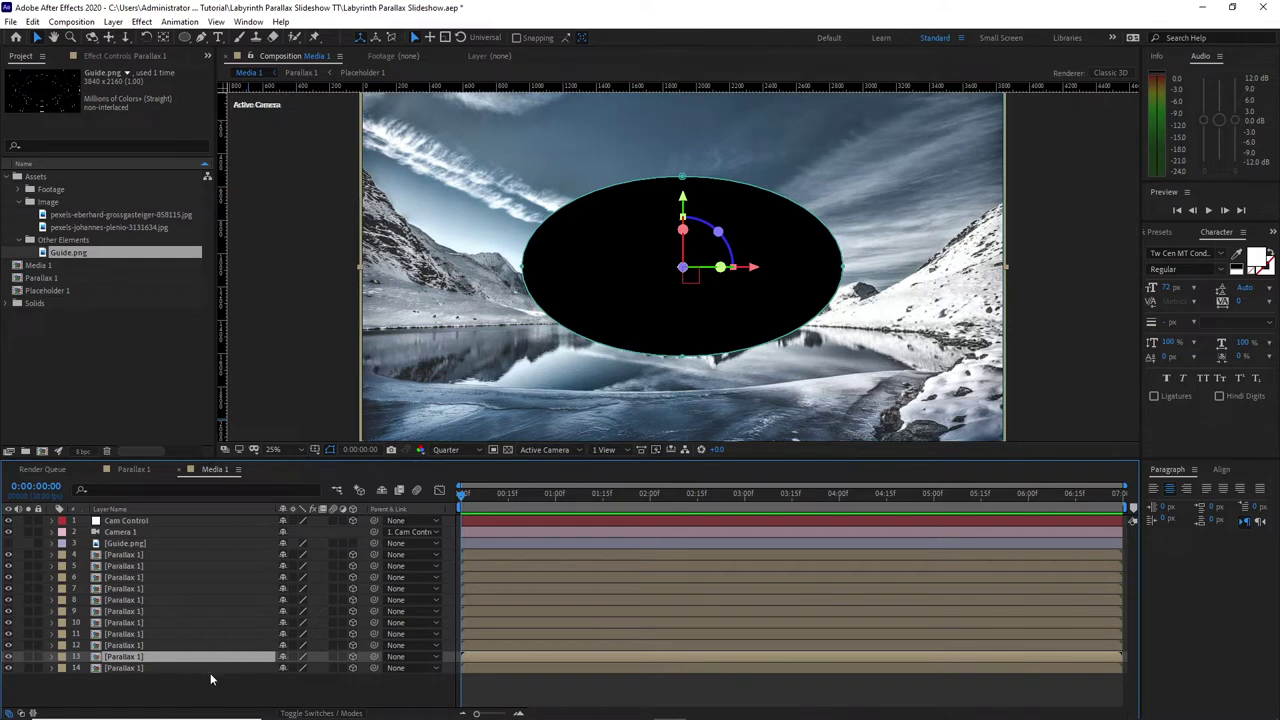
left_click(210, 672)
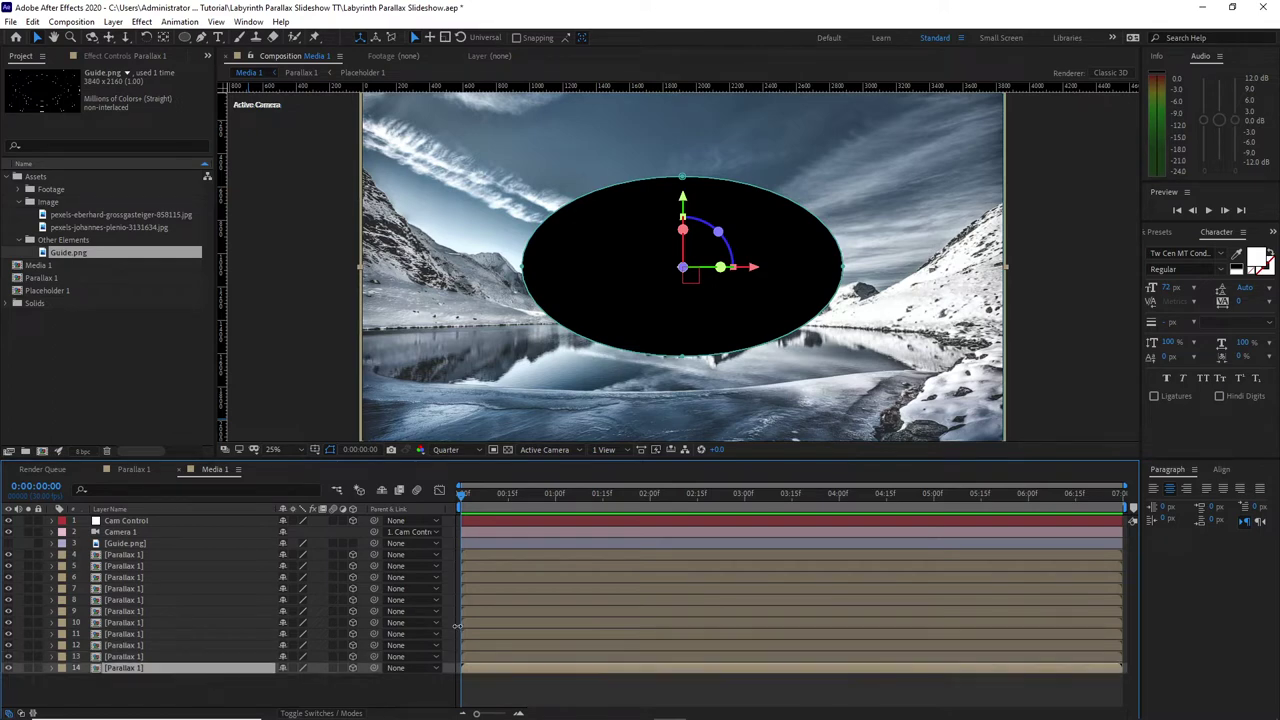
key("p")
left_click(339, 679)
type("3")
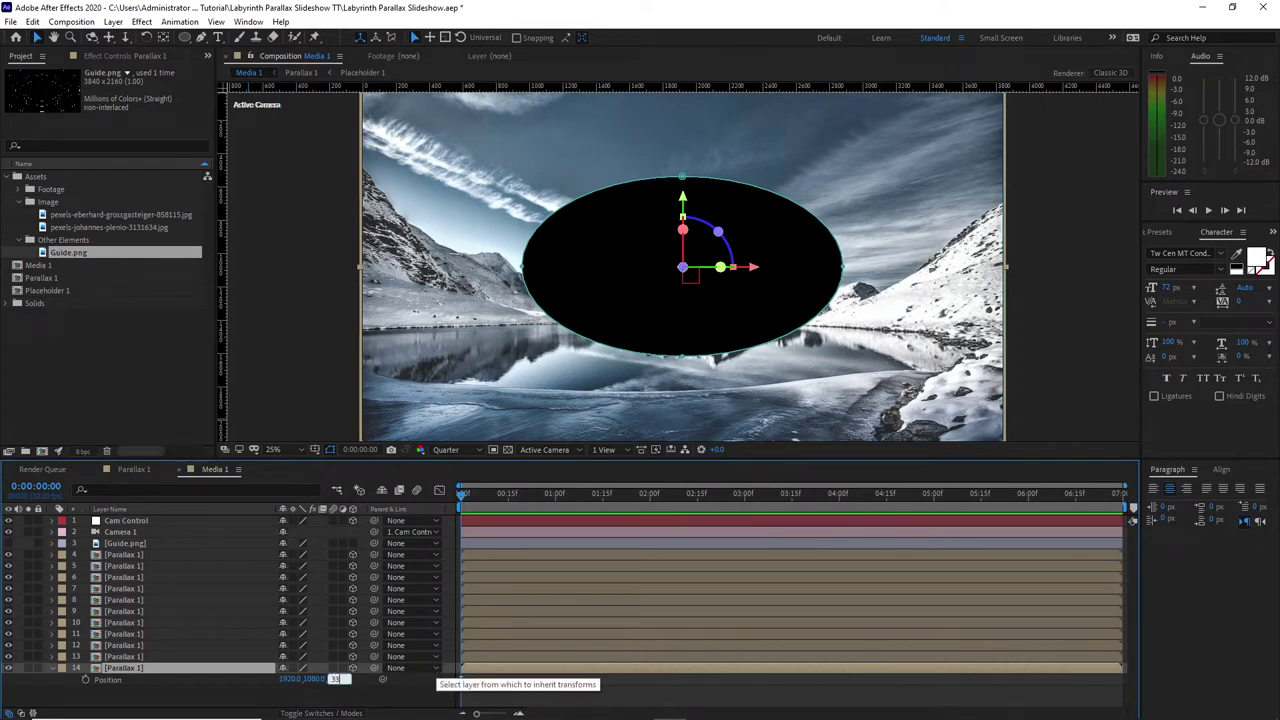
type("300")
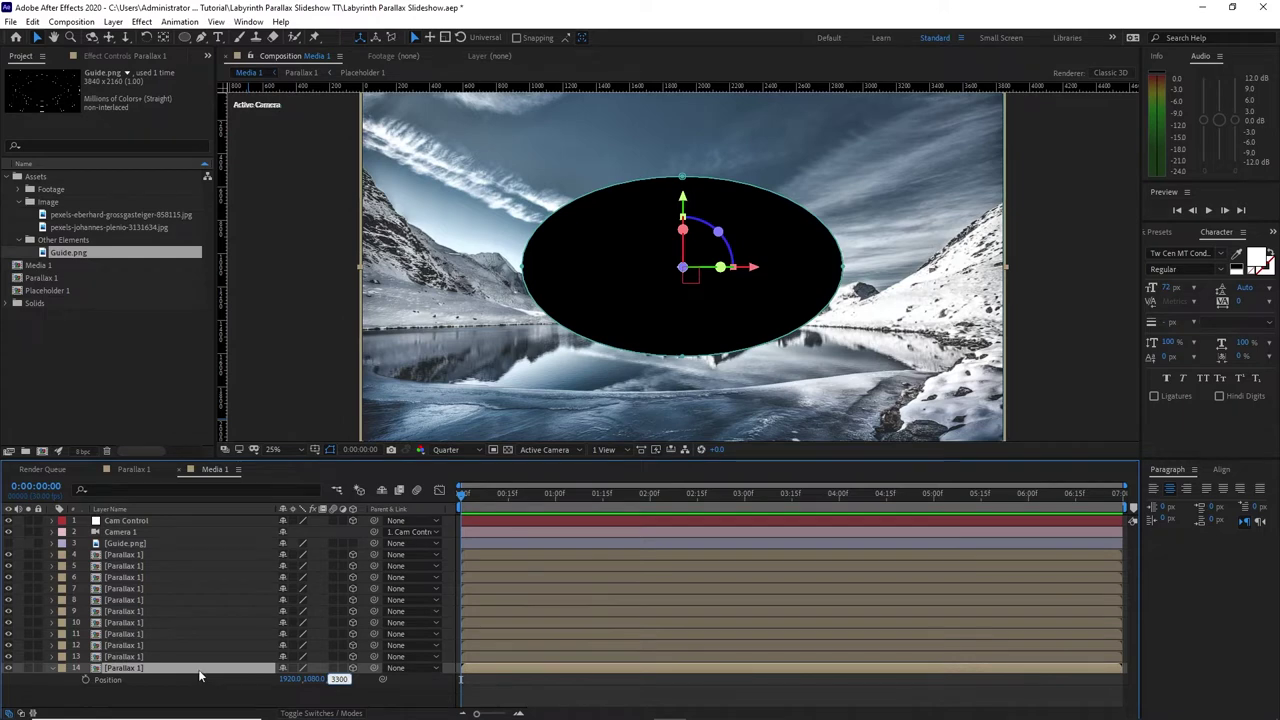
key("Return")
Step: Delete layer 14's Mask 1 and duplicate it into layer 15
key("m")
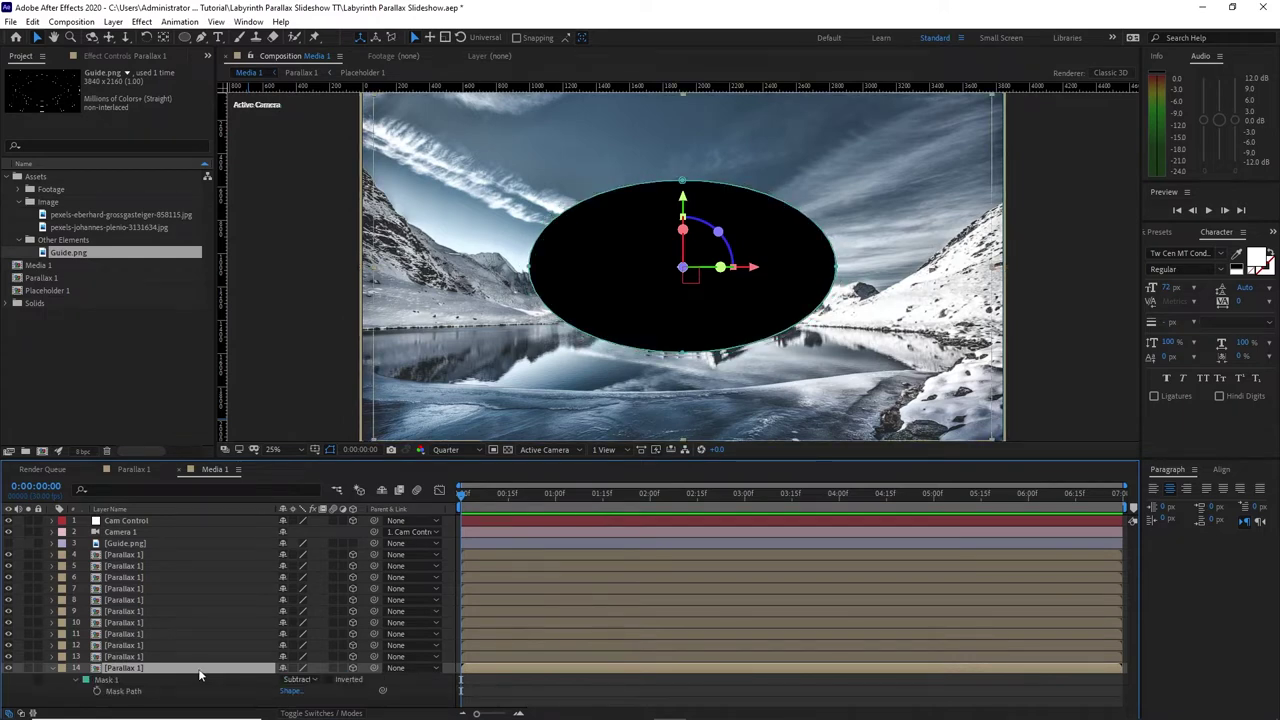
left_click(201, 681)
key("Delete")
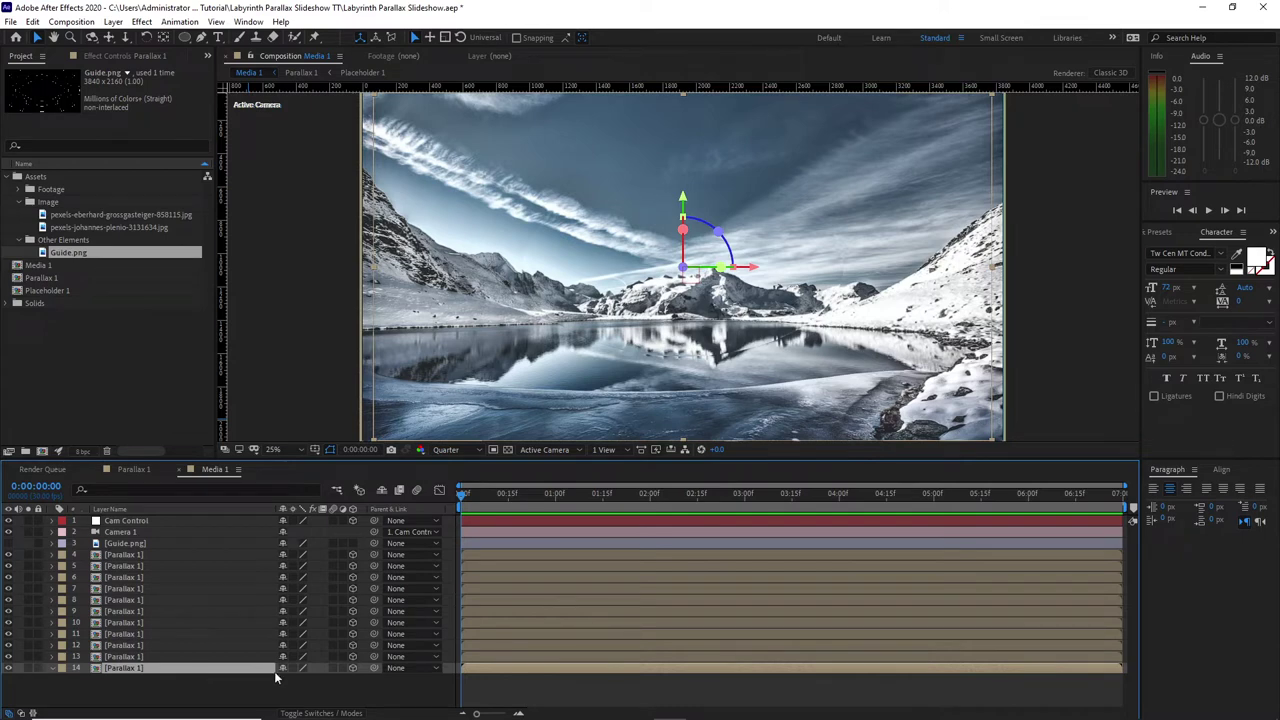
key("ctrl+d")
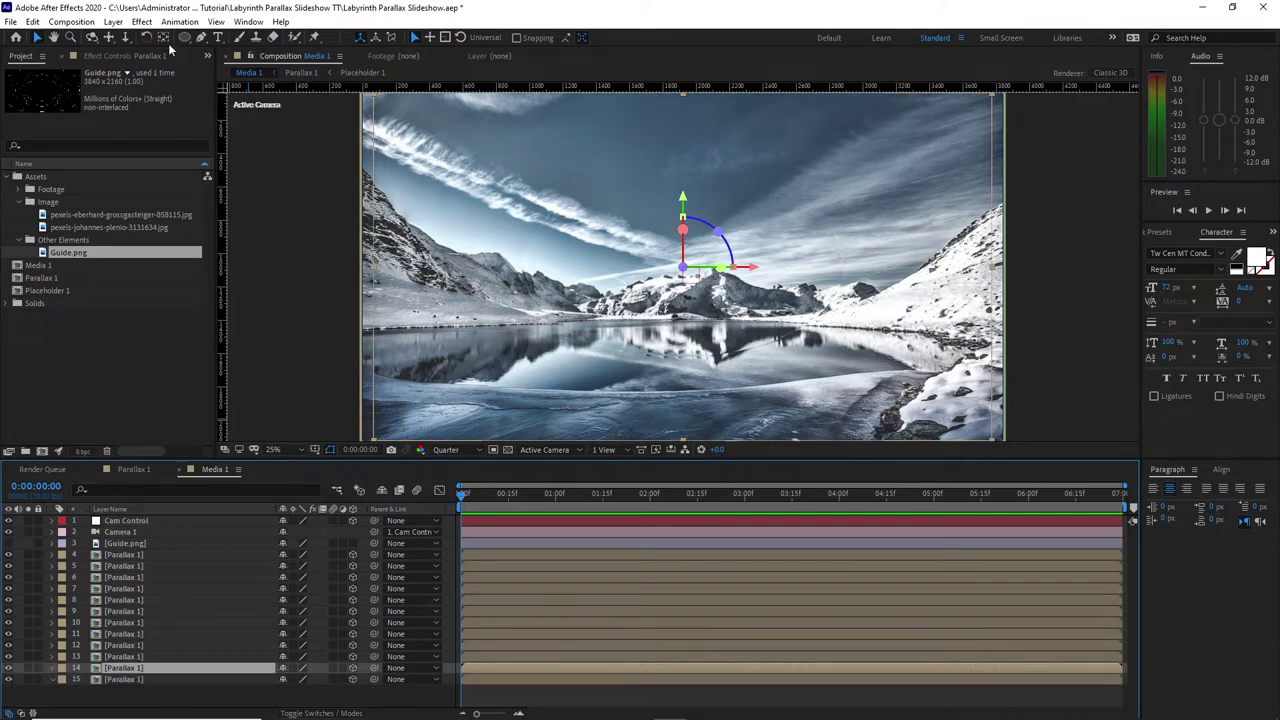
left_click(141, 21)
Step: Apply Turbulent Noise to layer 14: Subscale fractal, Block noise, Contrast 300, Brightness -100
mouse_move(201, 276)
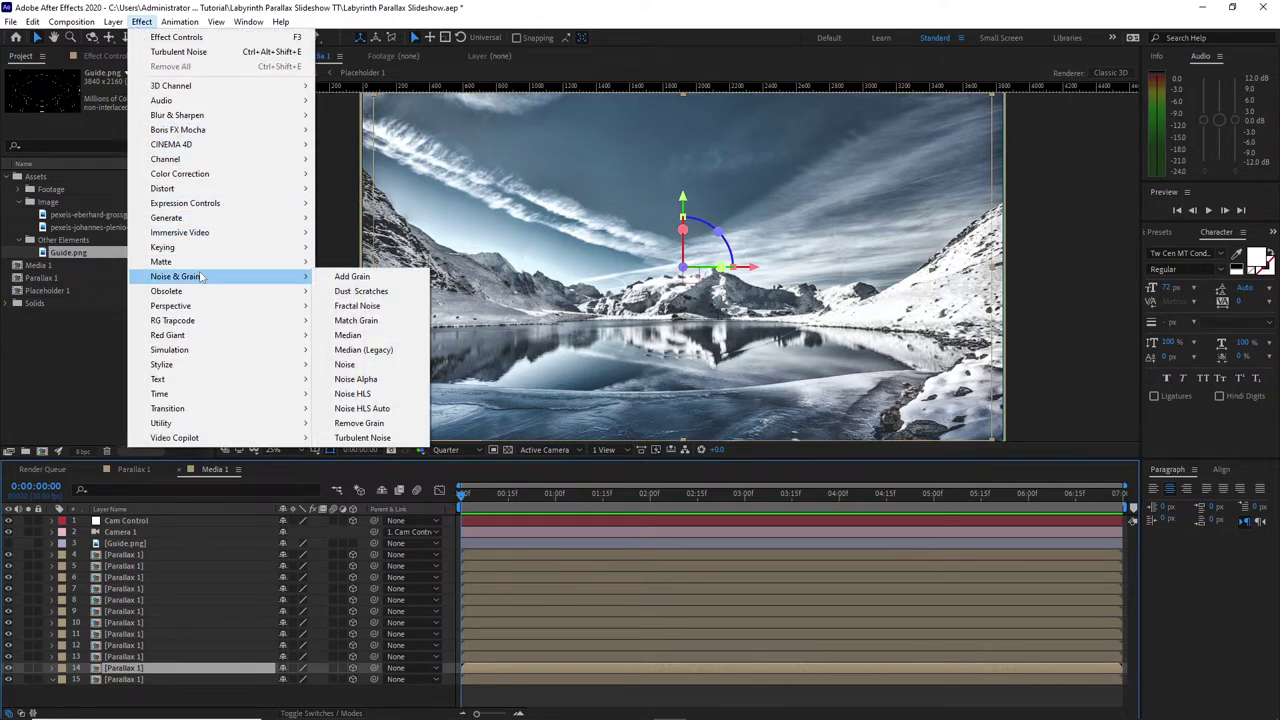
left_click(383, 440)
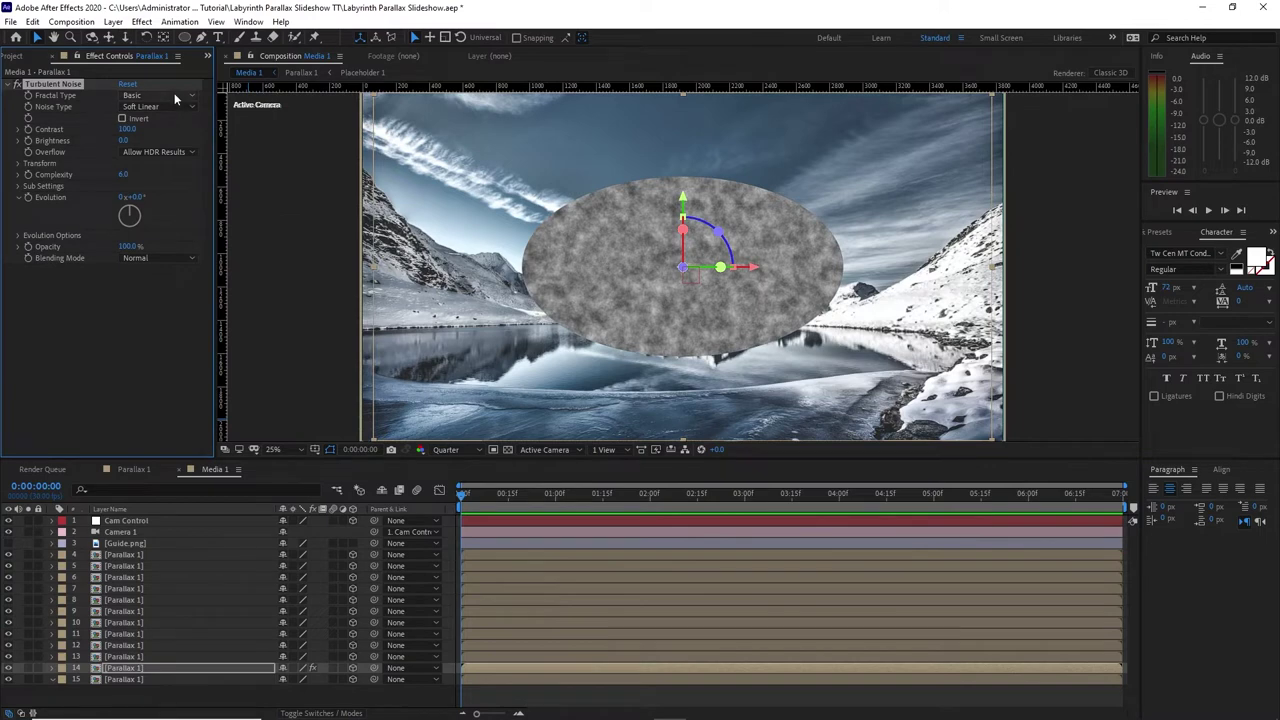
left_click(131, 95)
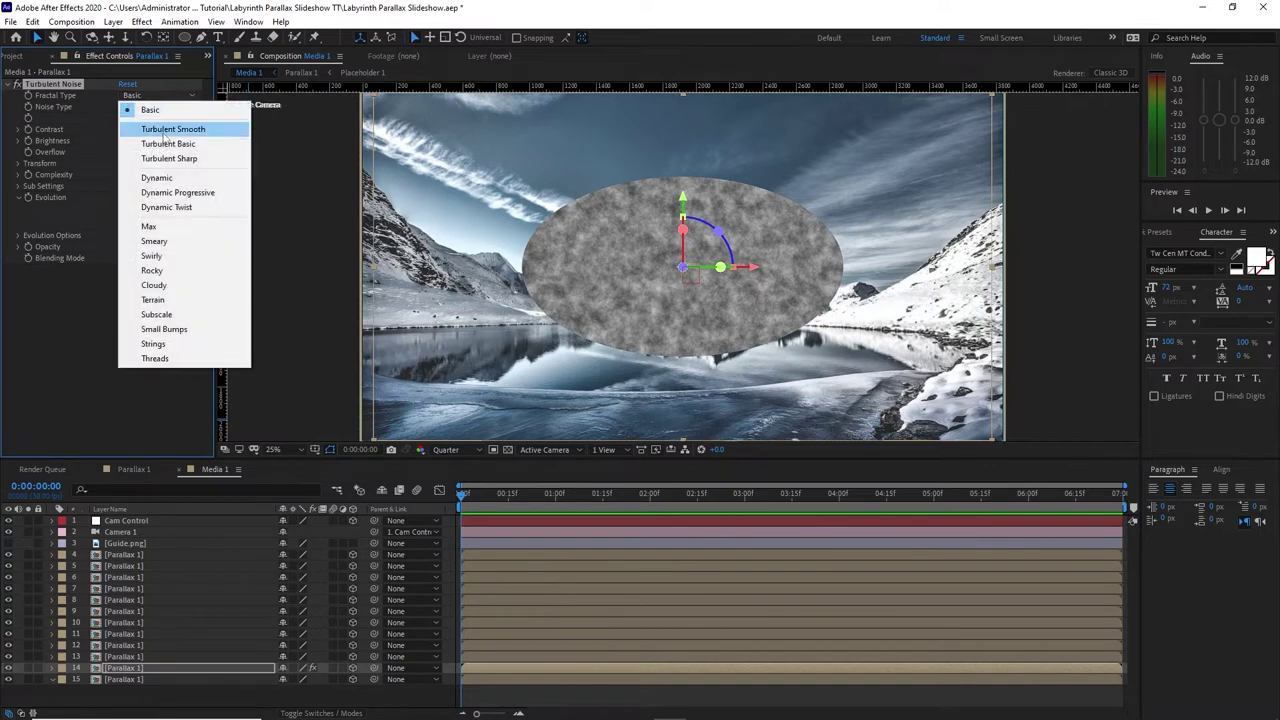
left_click(156, 314)
left_click(150, 106)
left_click(150, 121)
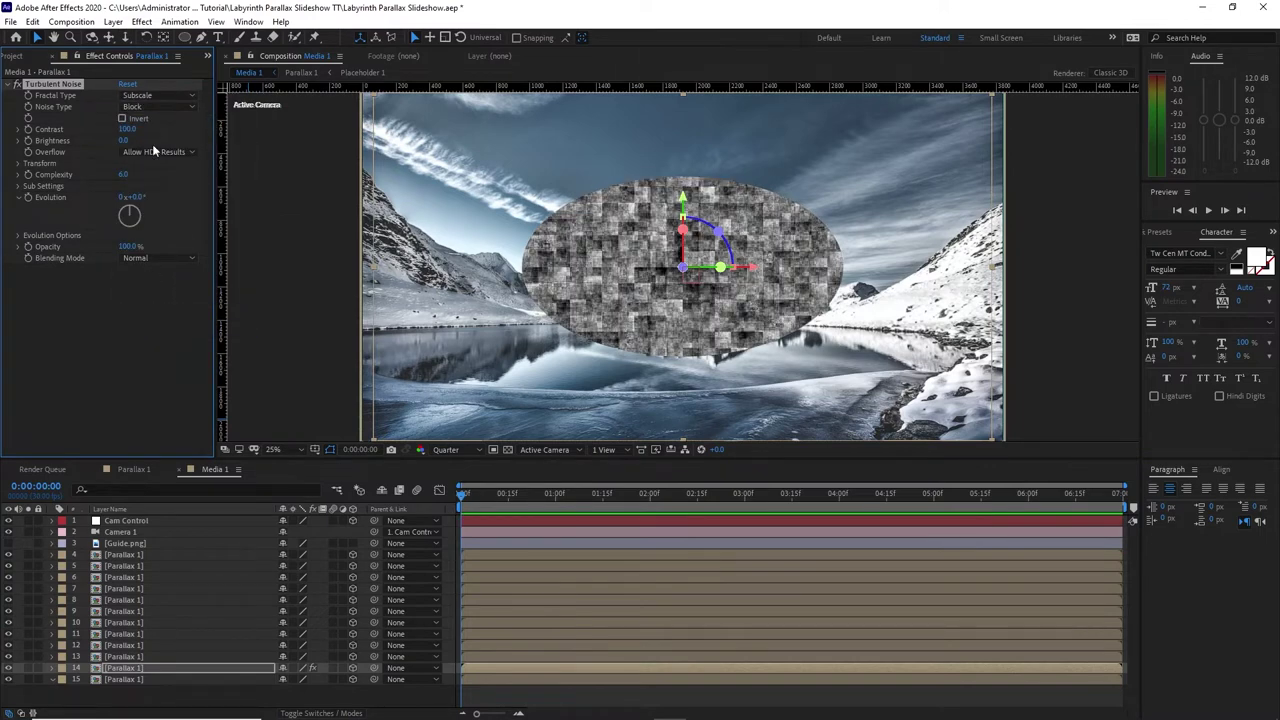
left_click(130, 129)
type("300")
key("Tab")
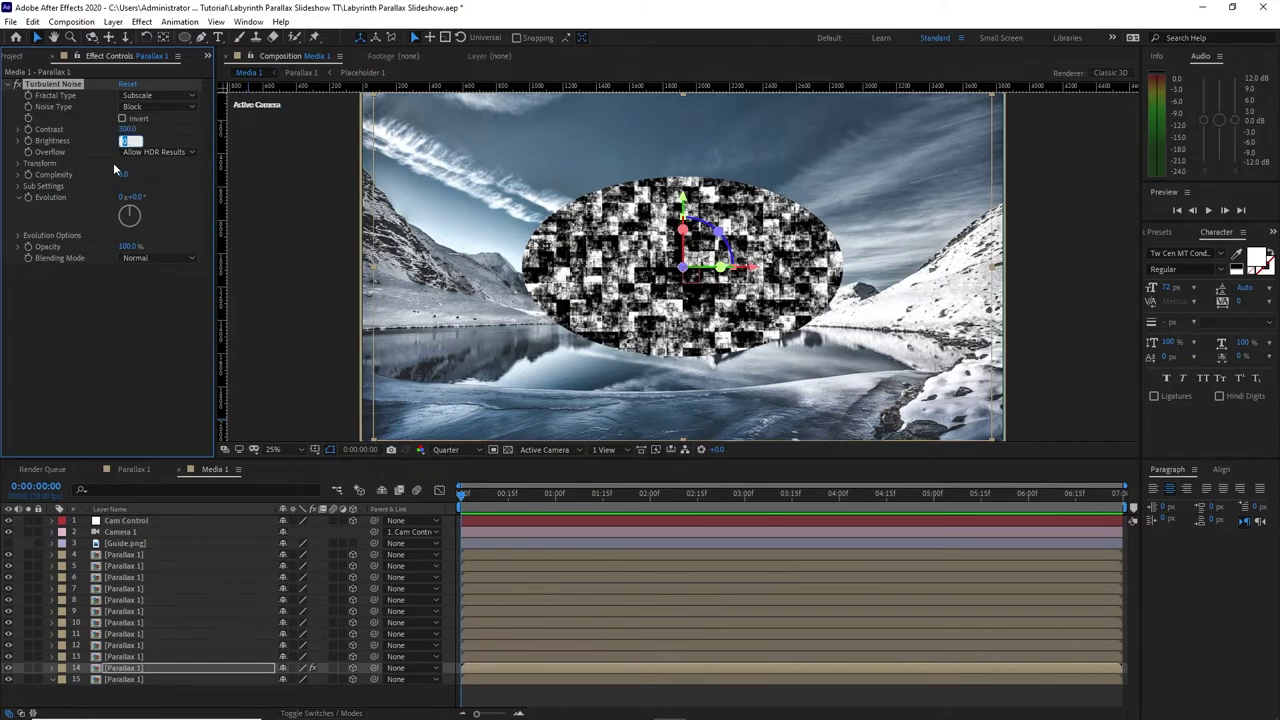
type("-100")
key("Return")
Step: Give Evolution the expression time*300 under Sub Settings, then collapse the layer
left_click(20, 187)
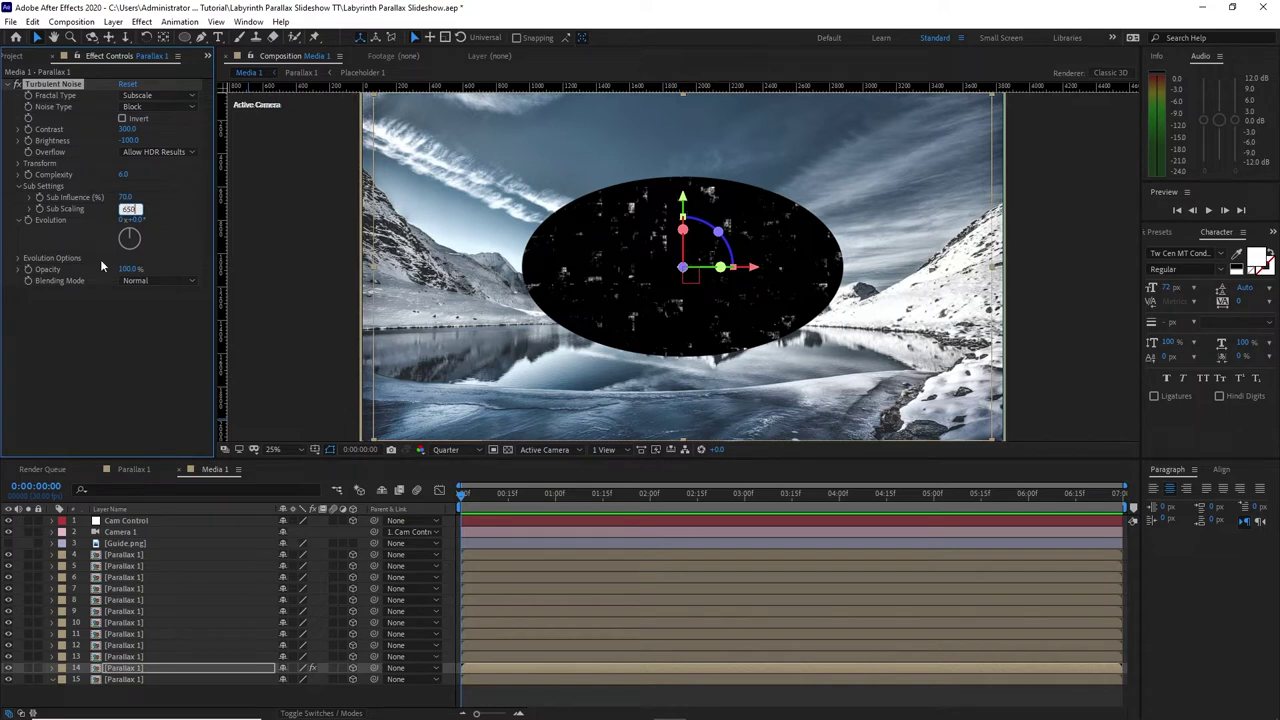
left_click(28, 221, "alt")
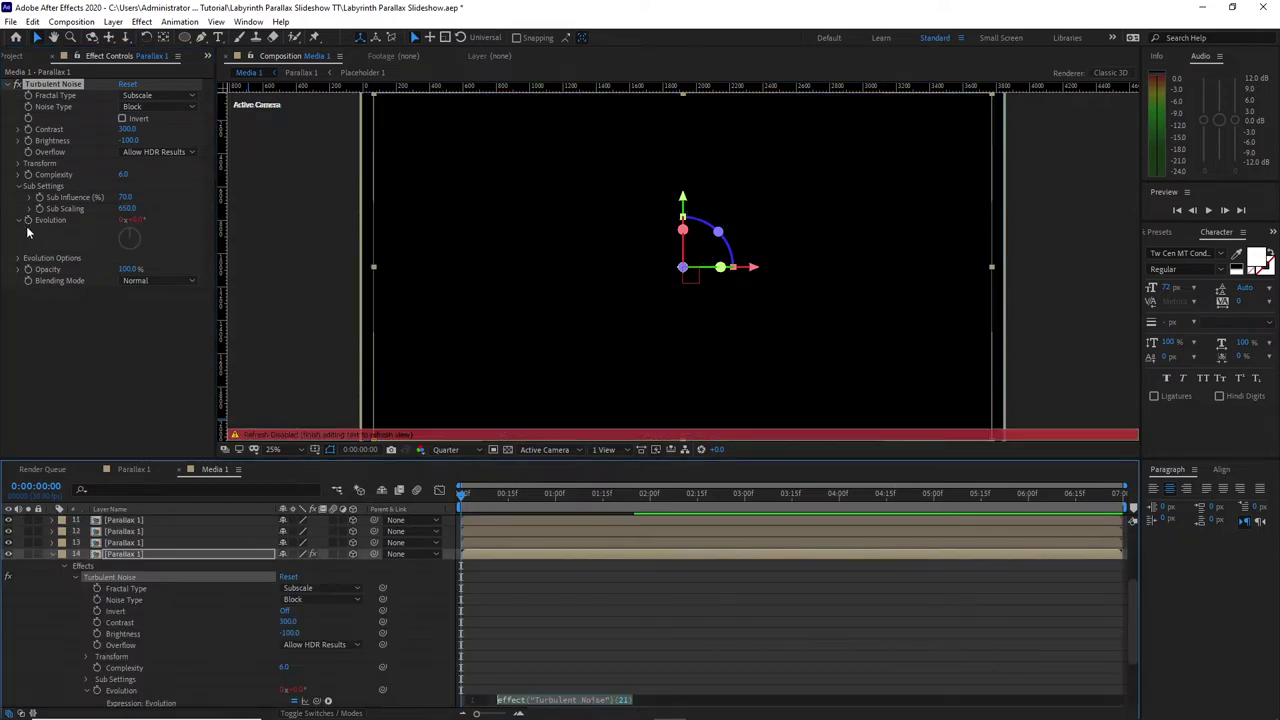
type("time")
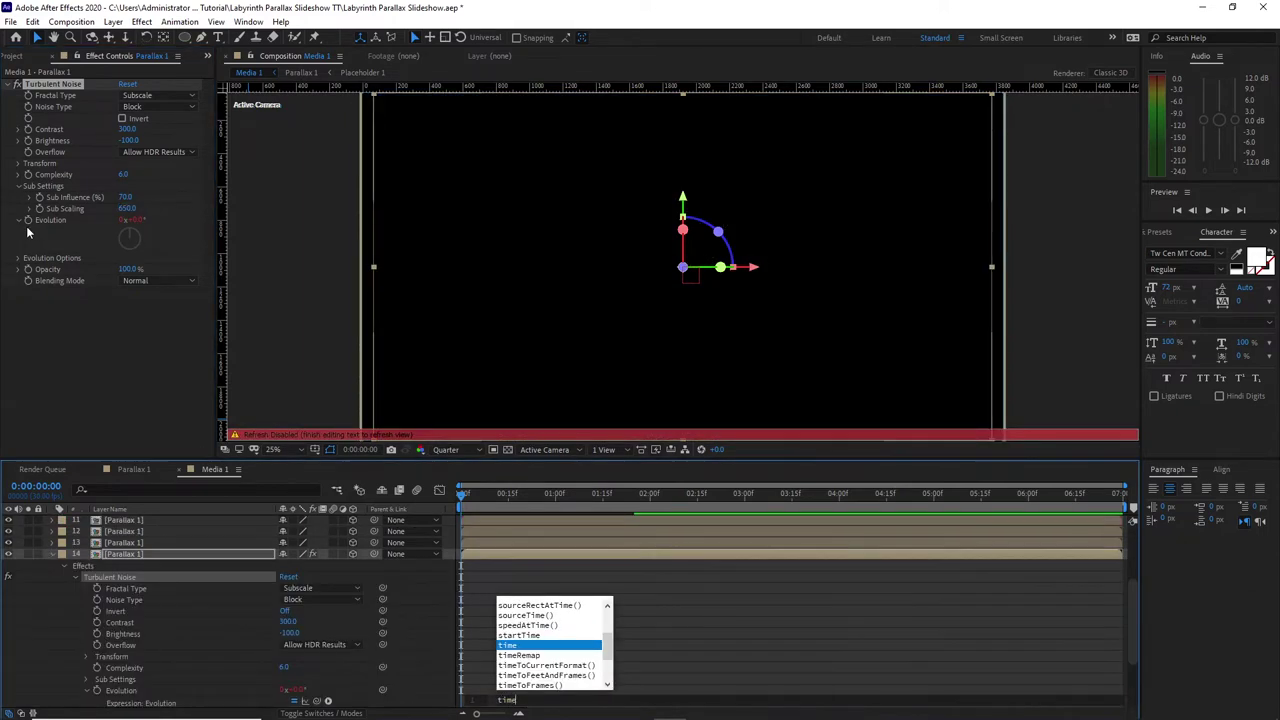
type("*300")
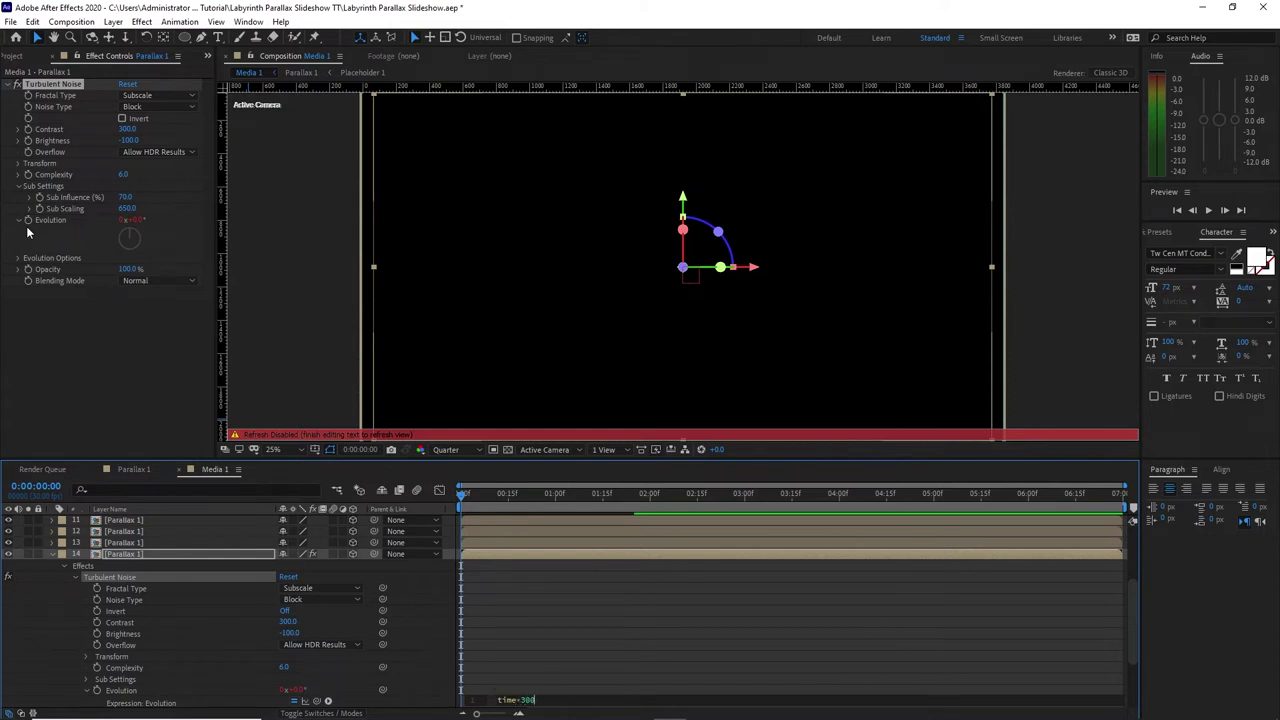
left_click(74, 578)
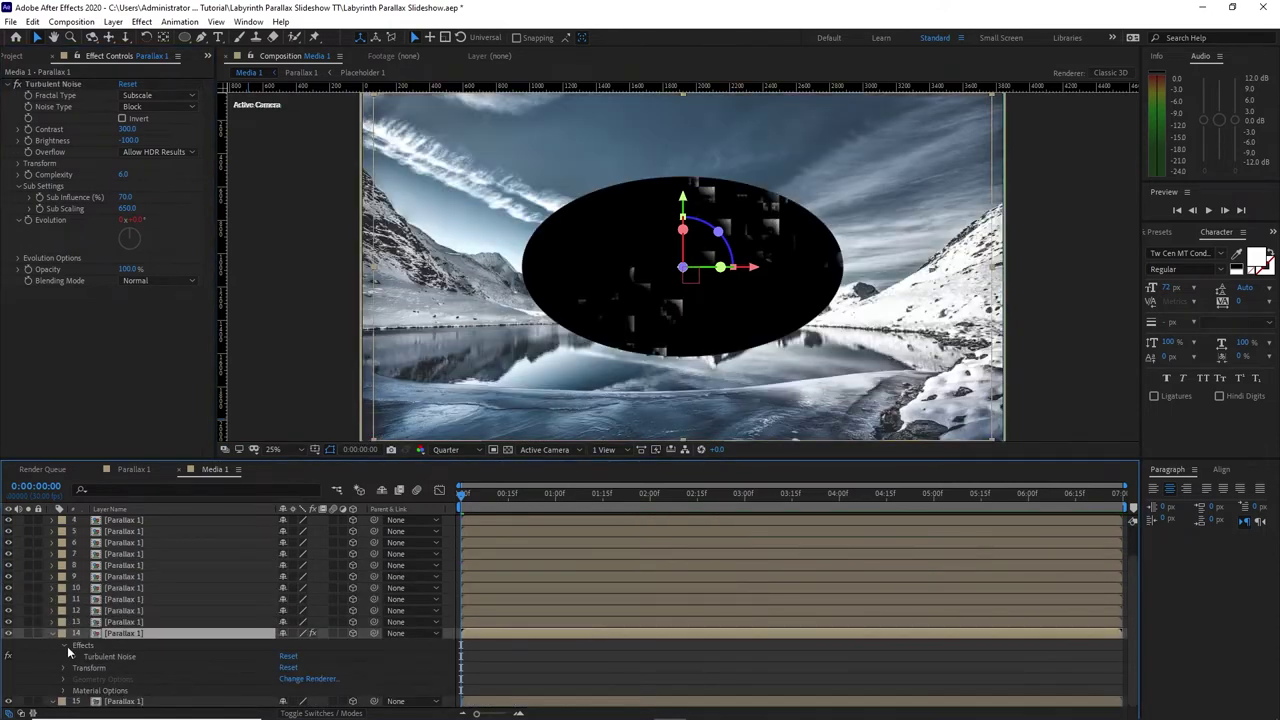
left_click(52, 644)
Step: Move layer 14 to Z 800 and set its blending mode to Screen
left_click(159, 667)
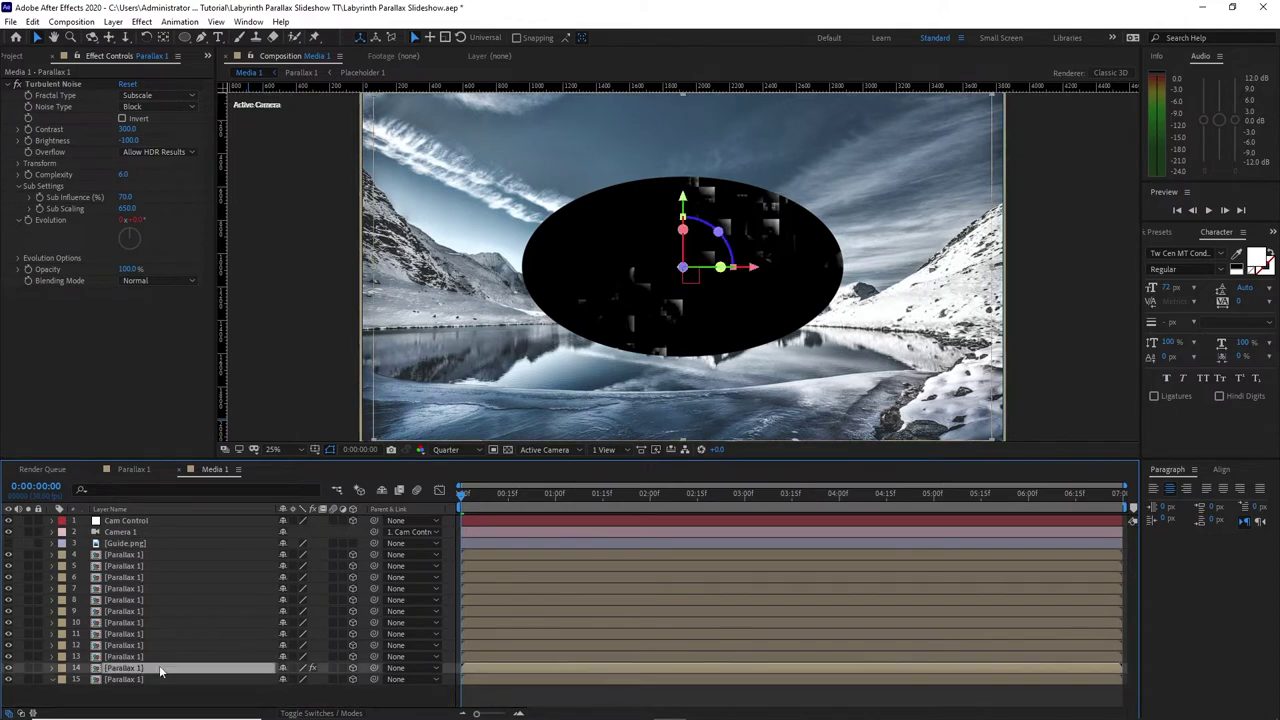
key("p")
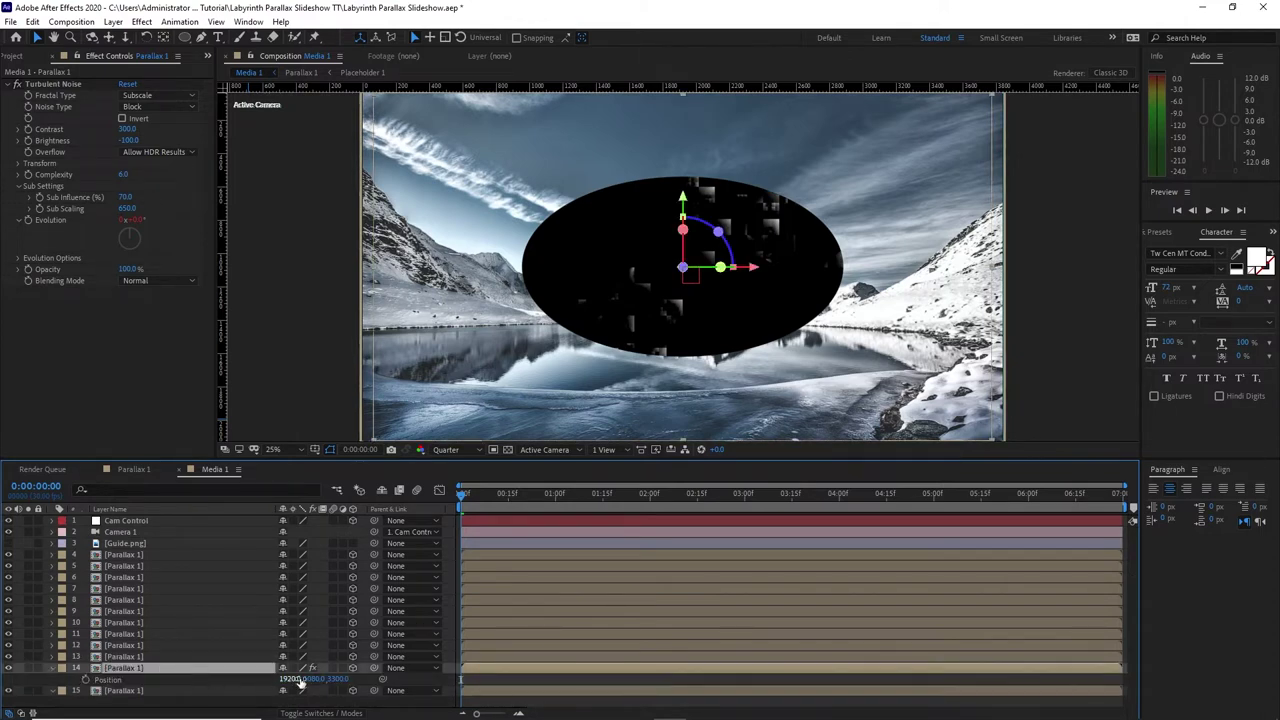
left_click(337, 680)
type("800")
key("Return")
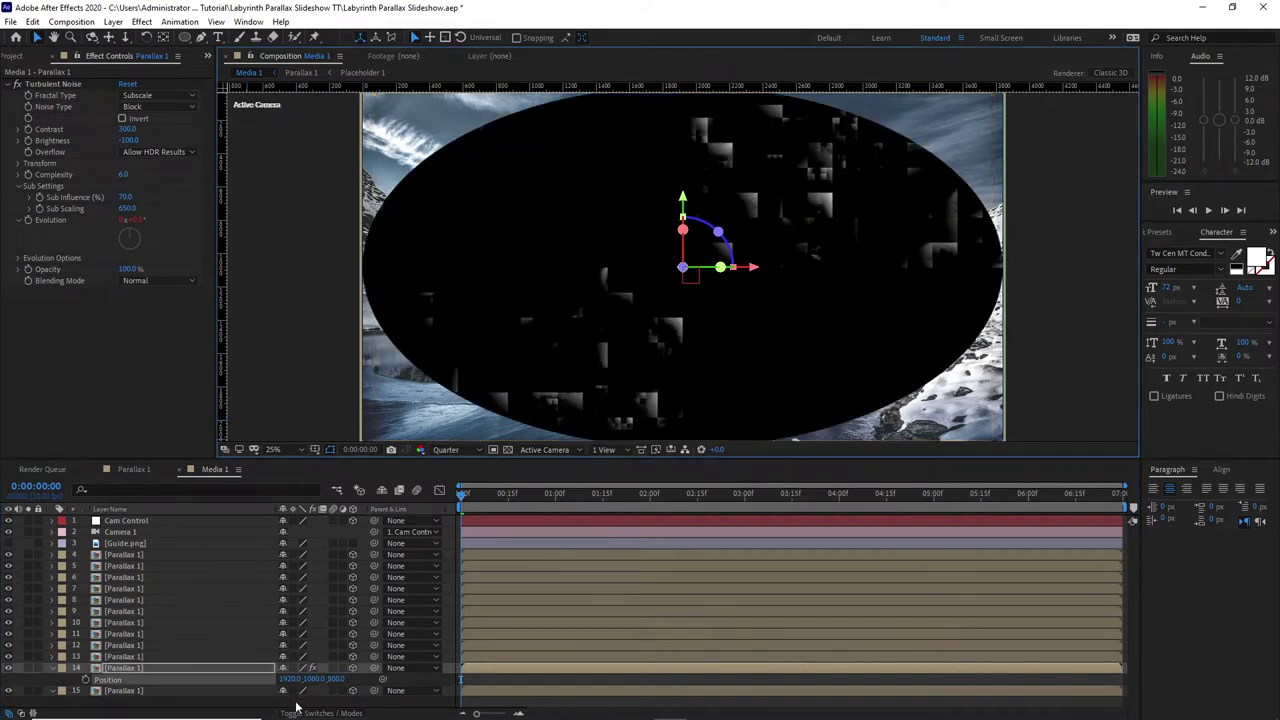
left_click(305, 714)
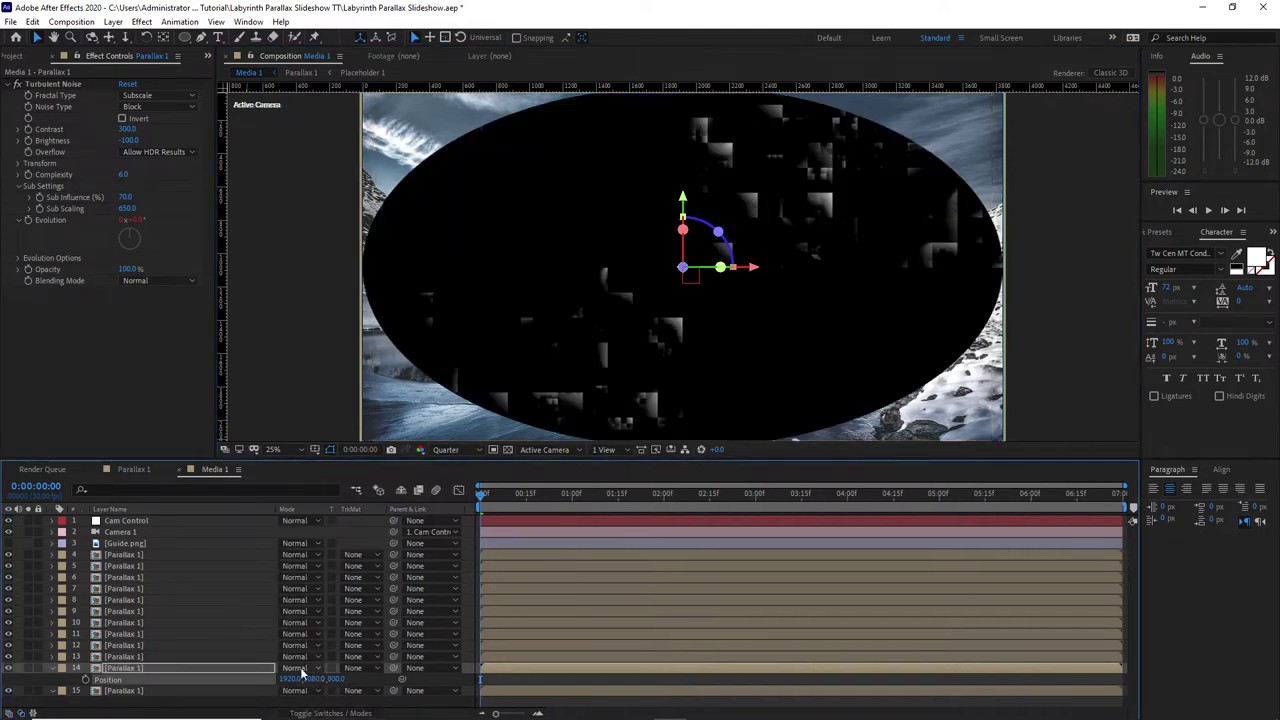
left_click(300, 667)
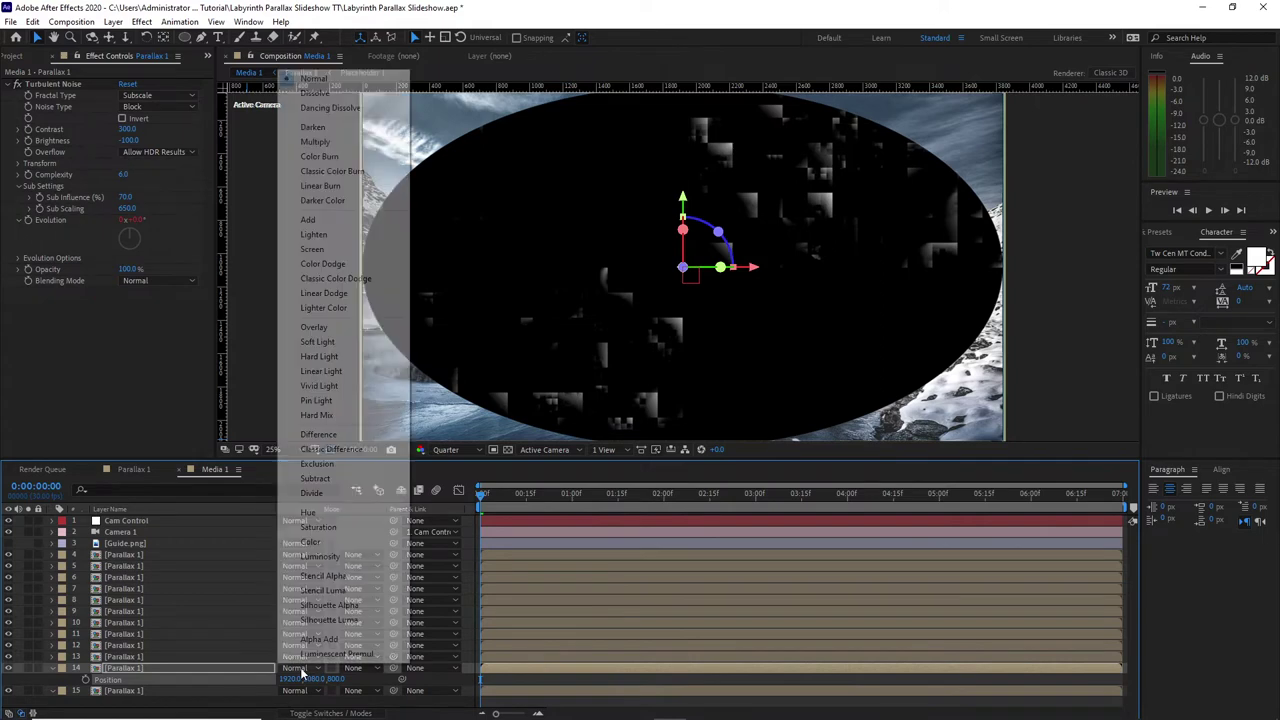
left_click(312, 249)
key("comma")
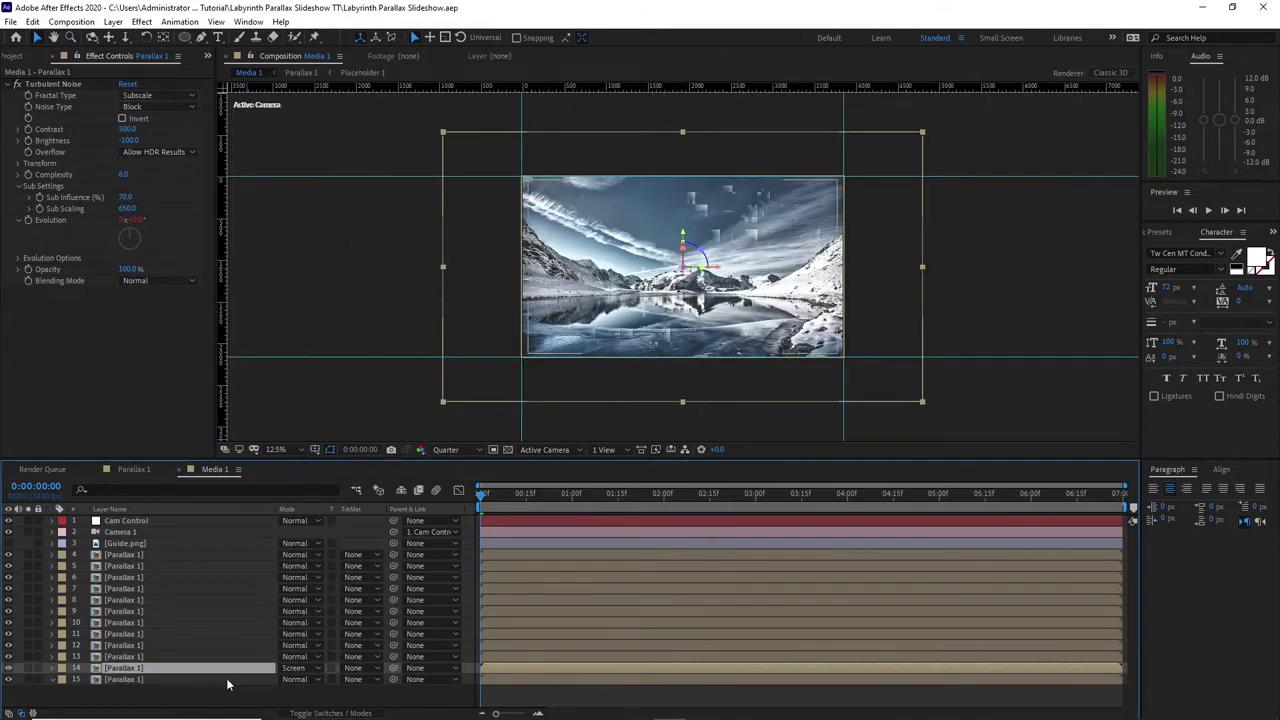
Step: Scale layer 15 up slightly to 190%
left_click(226, 680)
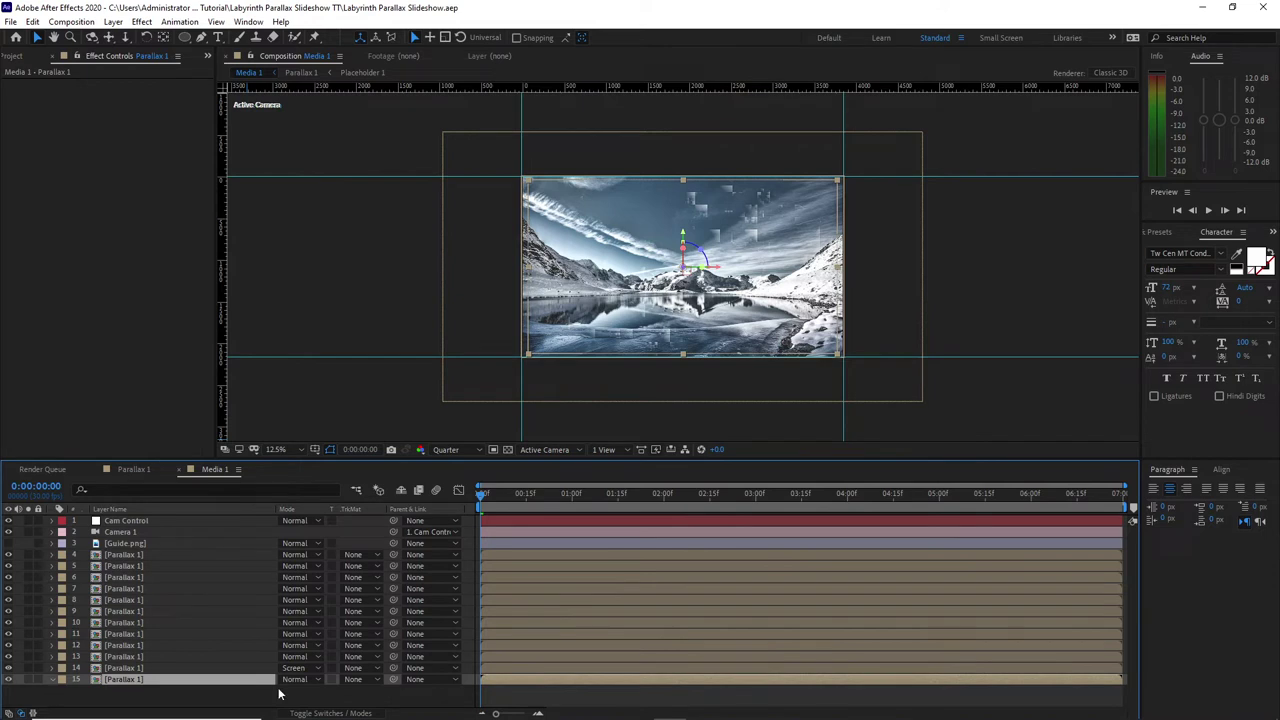
key("s")
left_click_drag(298, 692, 317, 703)
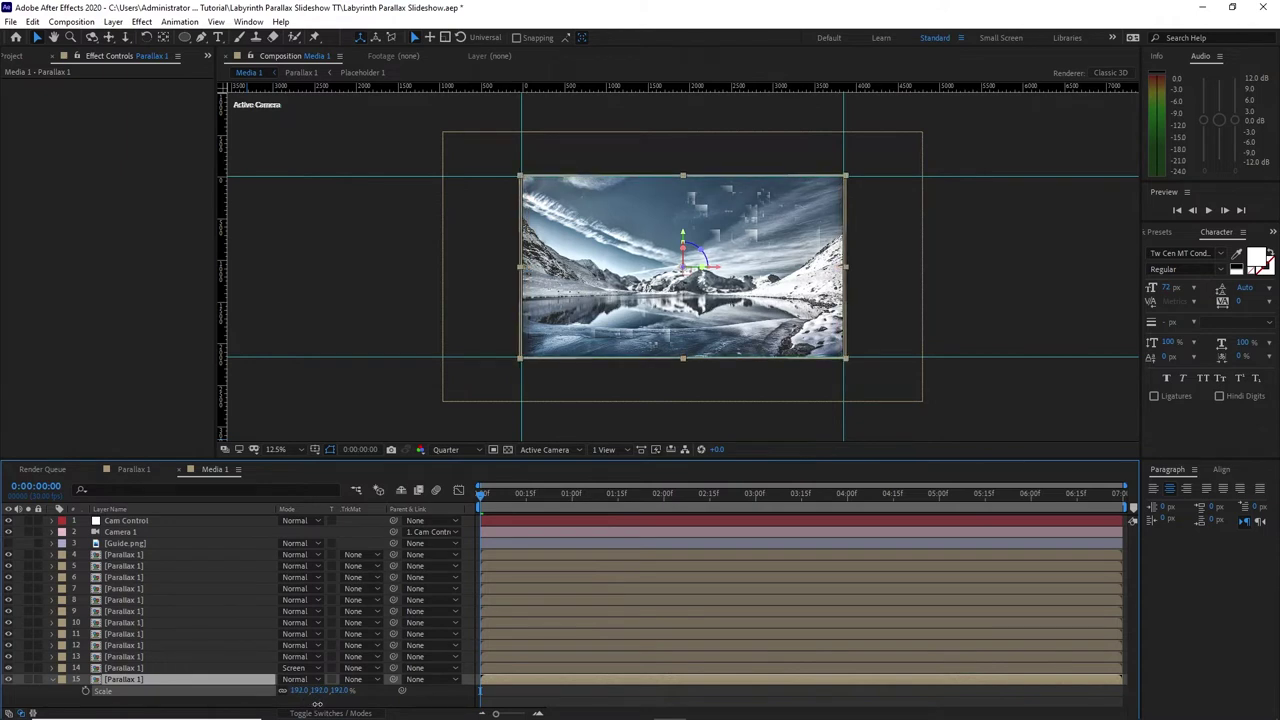
left_click(199, 523)
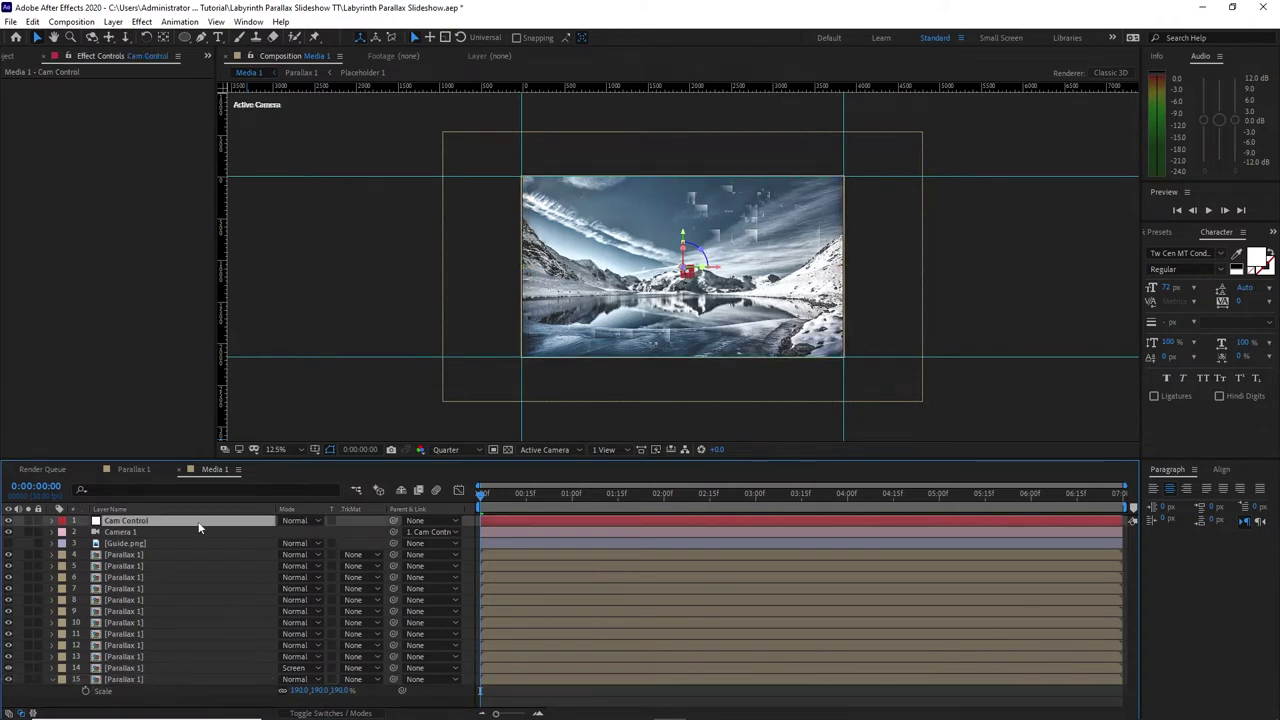
Step: Keyframe Cam Control's Position at 0:00, then at 5:00 with Z 2500
key("p")
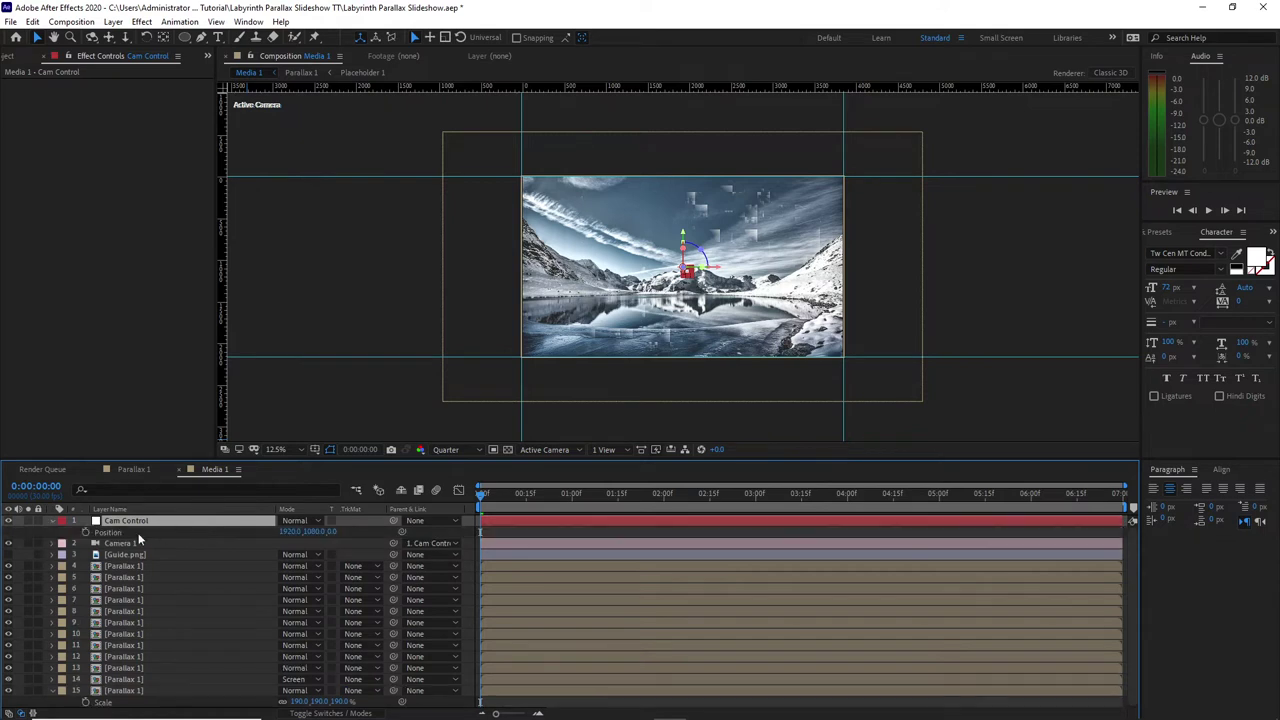
left_click(85, 533)
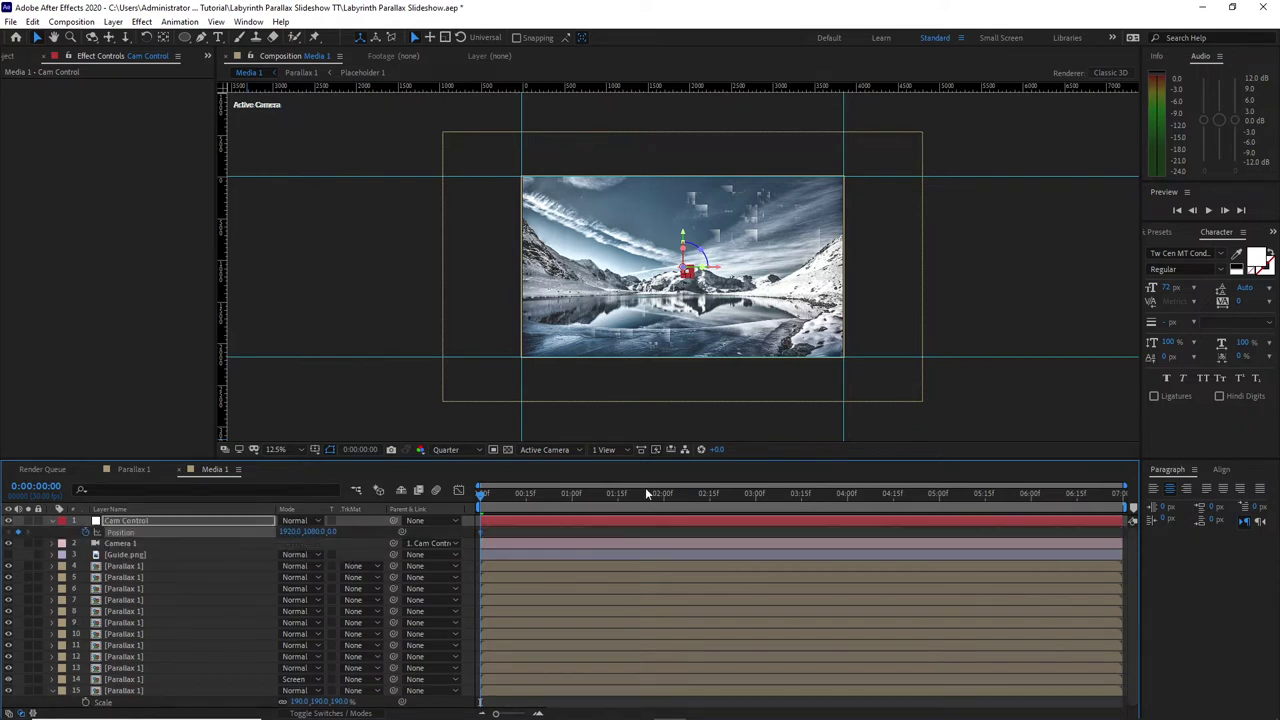
left_click(938, 506)
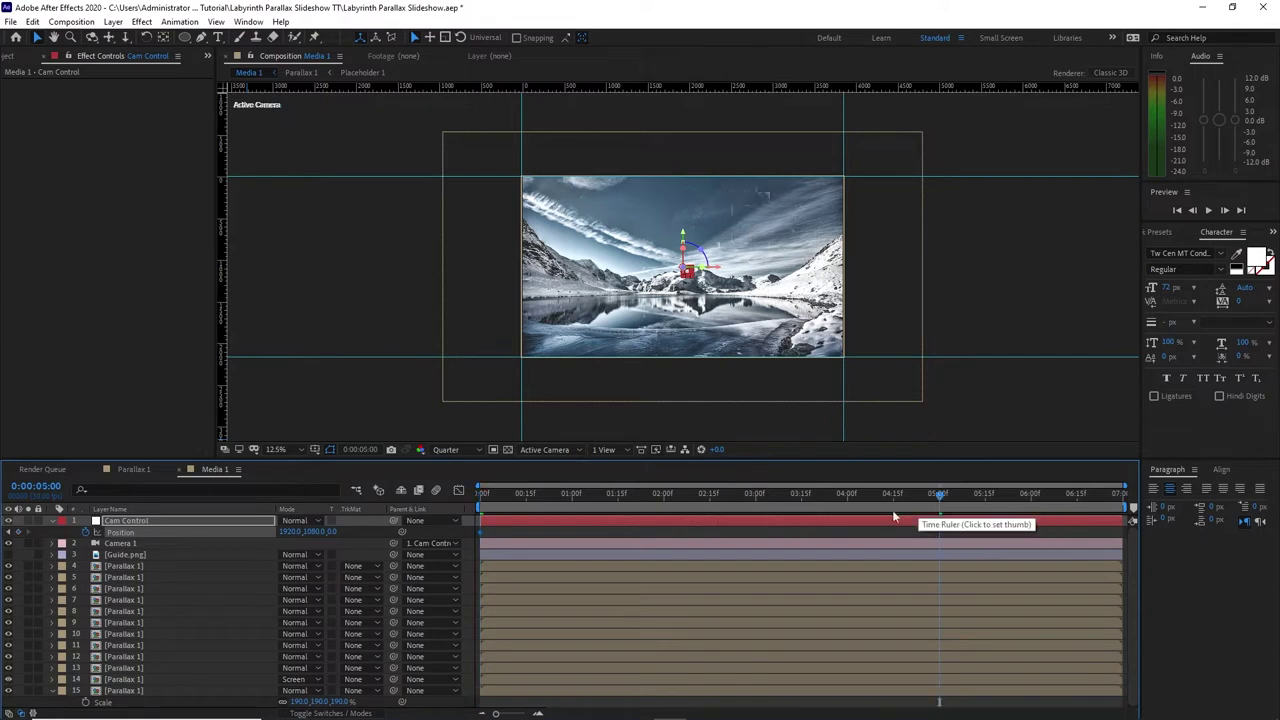
left_click(332, 532)
type("2500")
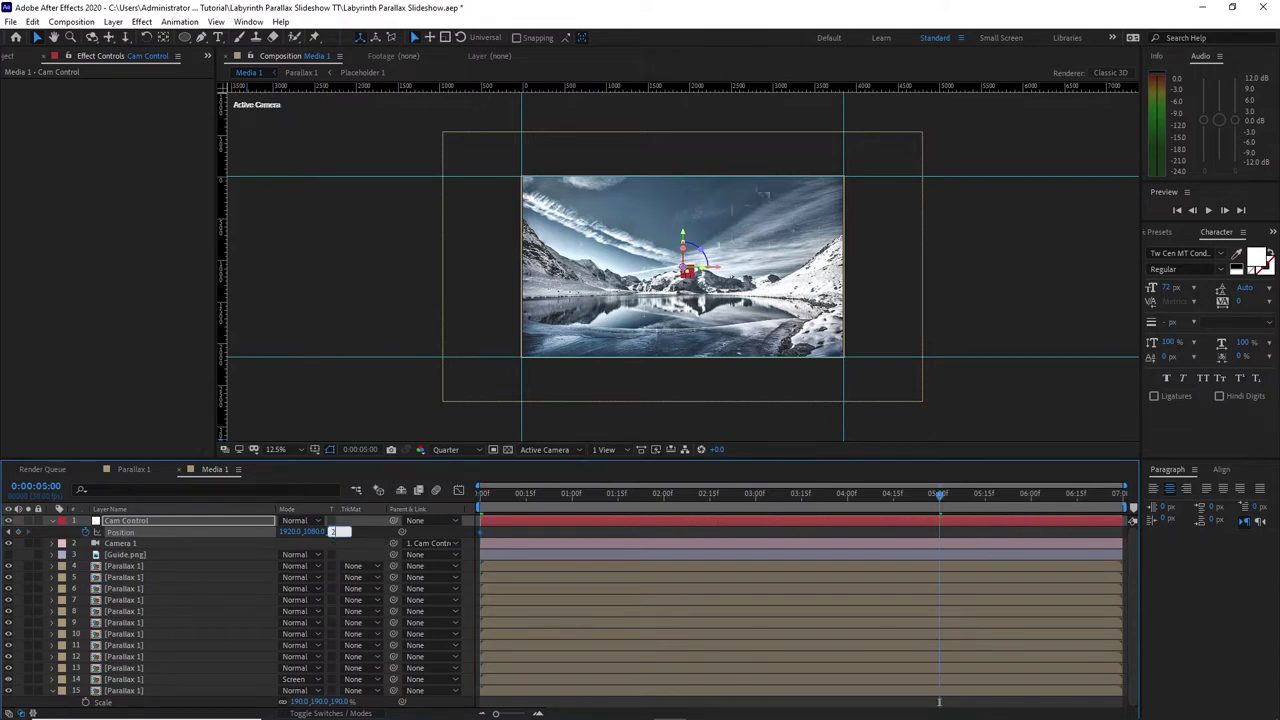
key("Return")
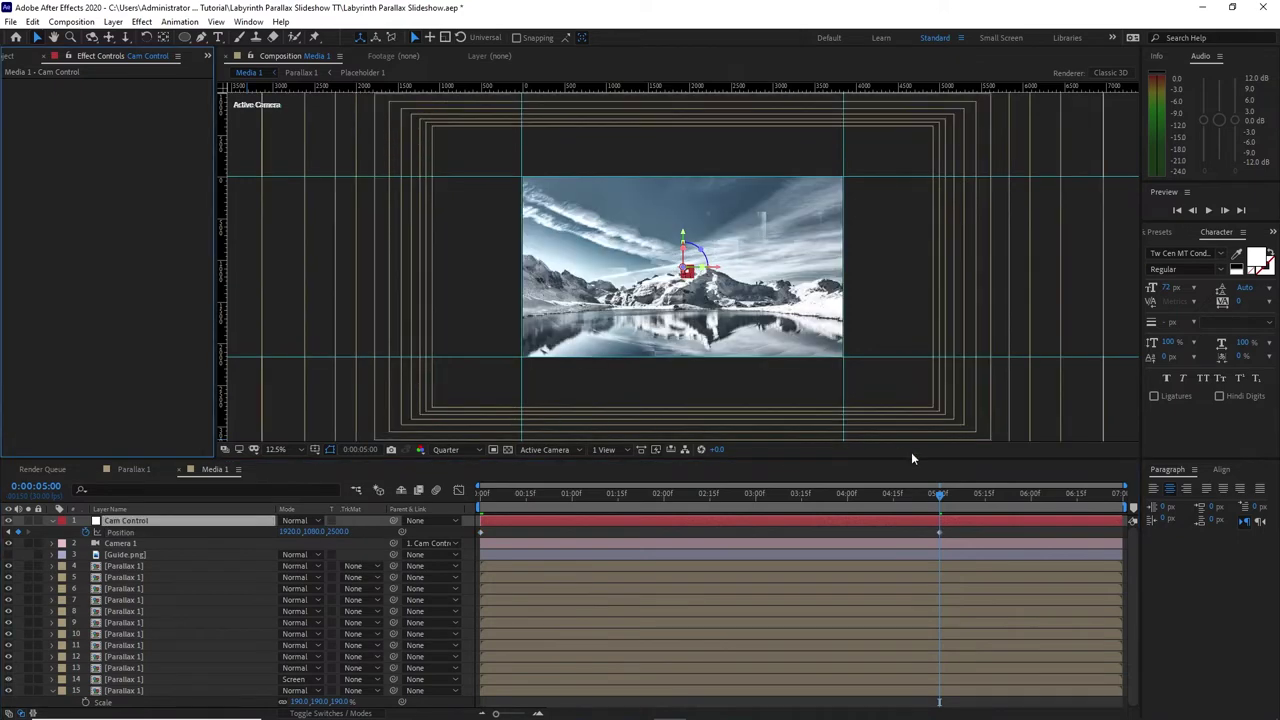
Step: Shift the camera sideways to X 3094 at 6:15 and select the Position keyframes
left_click(1040, 495)
left_click_drag(1040, 497, 1076, 507)
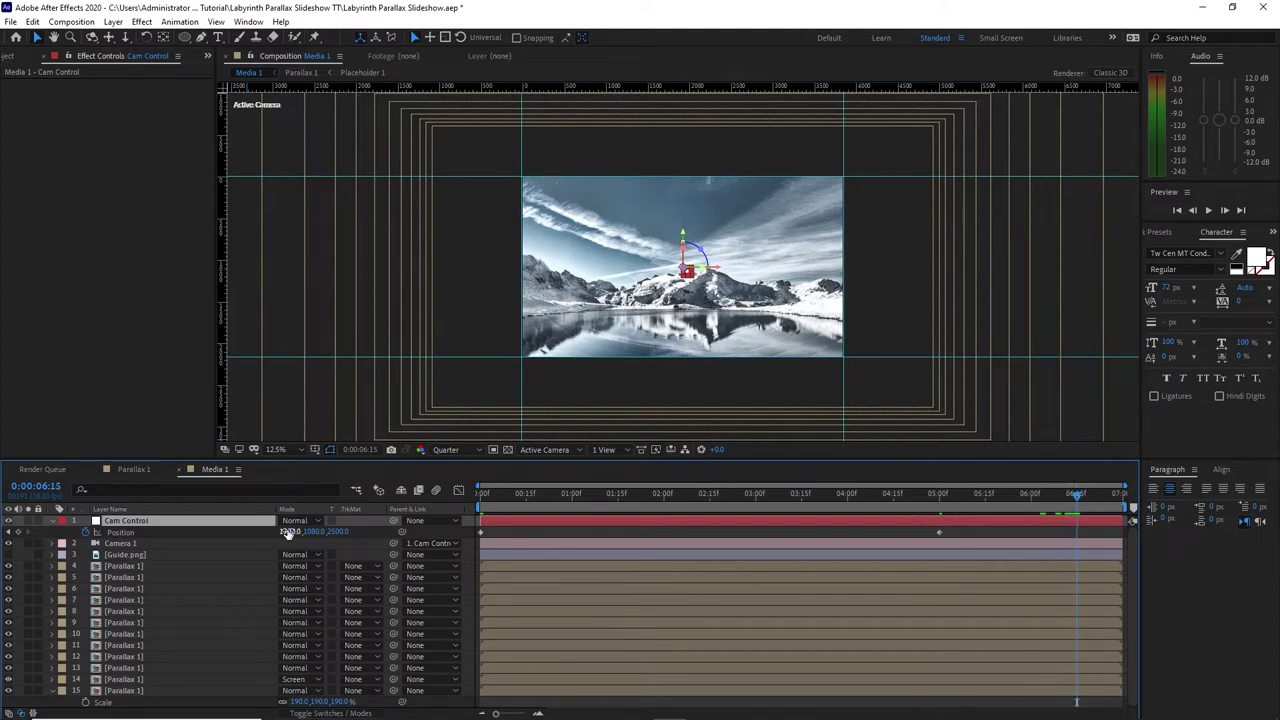
left_click_drag(288, 532, 1046, 505)
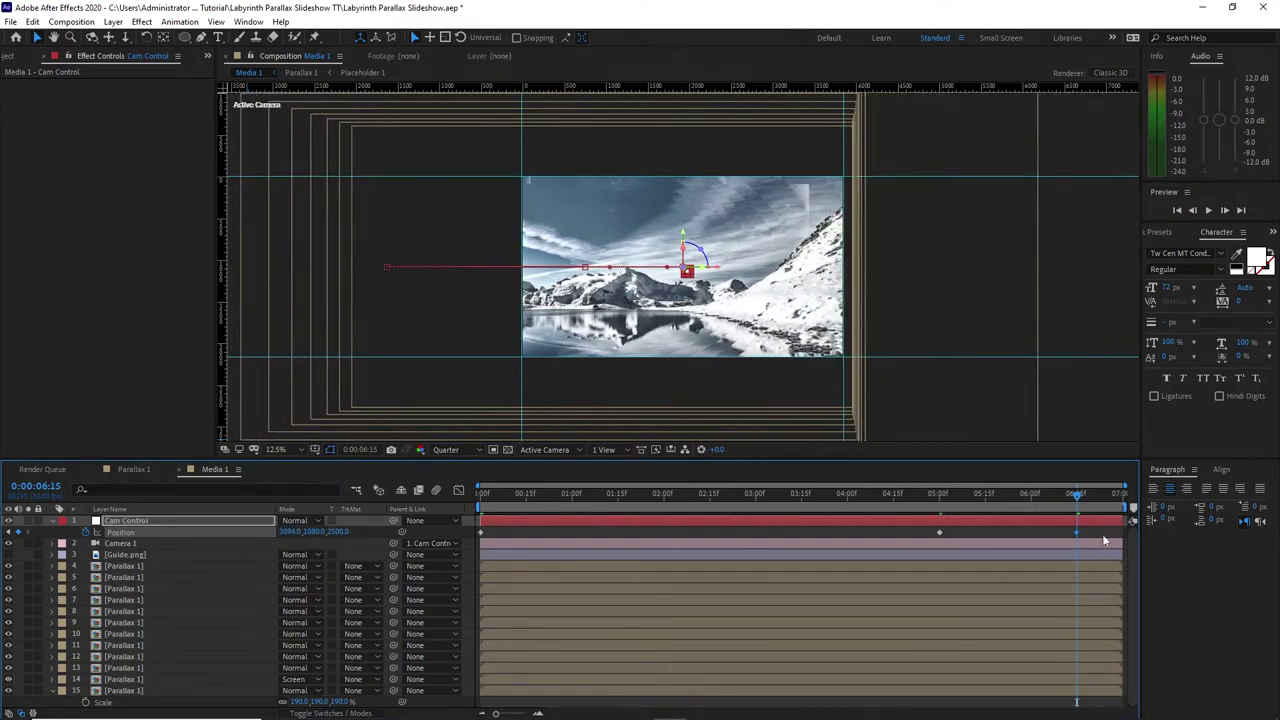
left_click_drag(1105, 541, 471, 532)
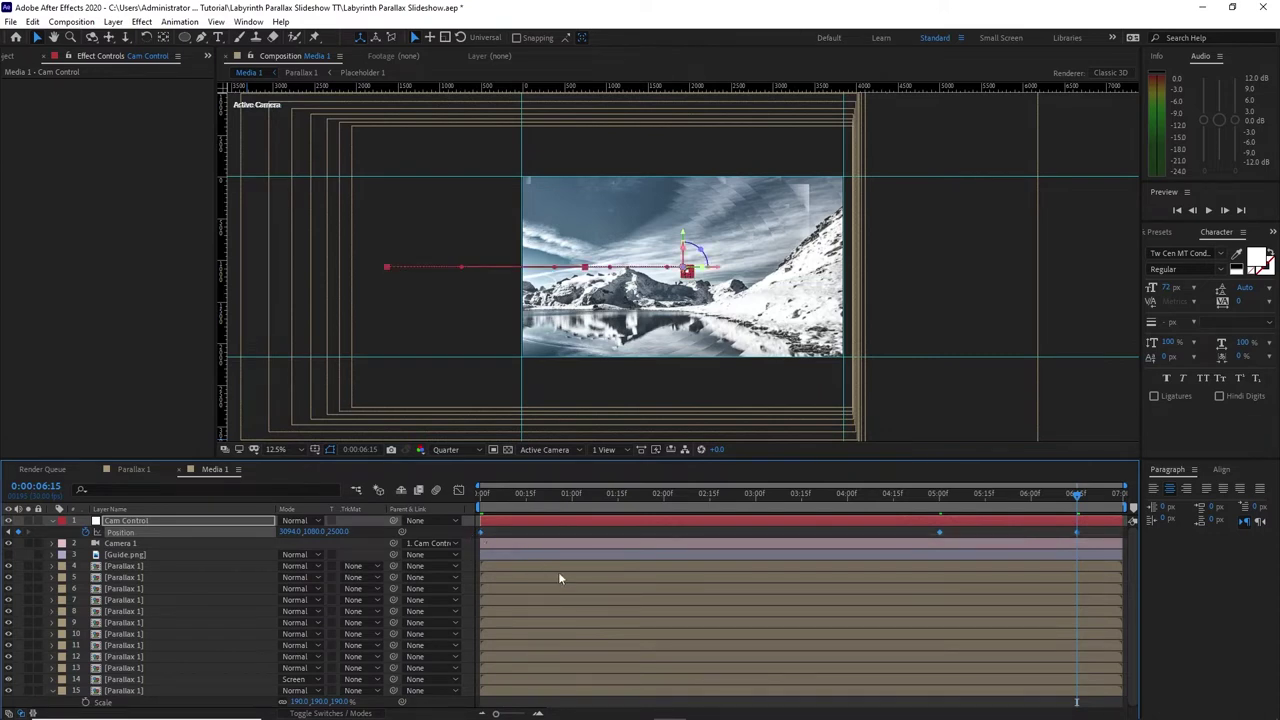
Step: Add Pre Rendered Scene 1.mov from the Footage folder and fit it to the comp
left_click(12, 58)
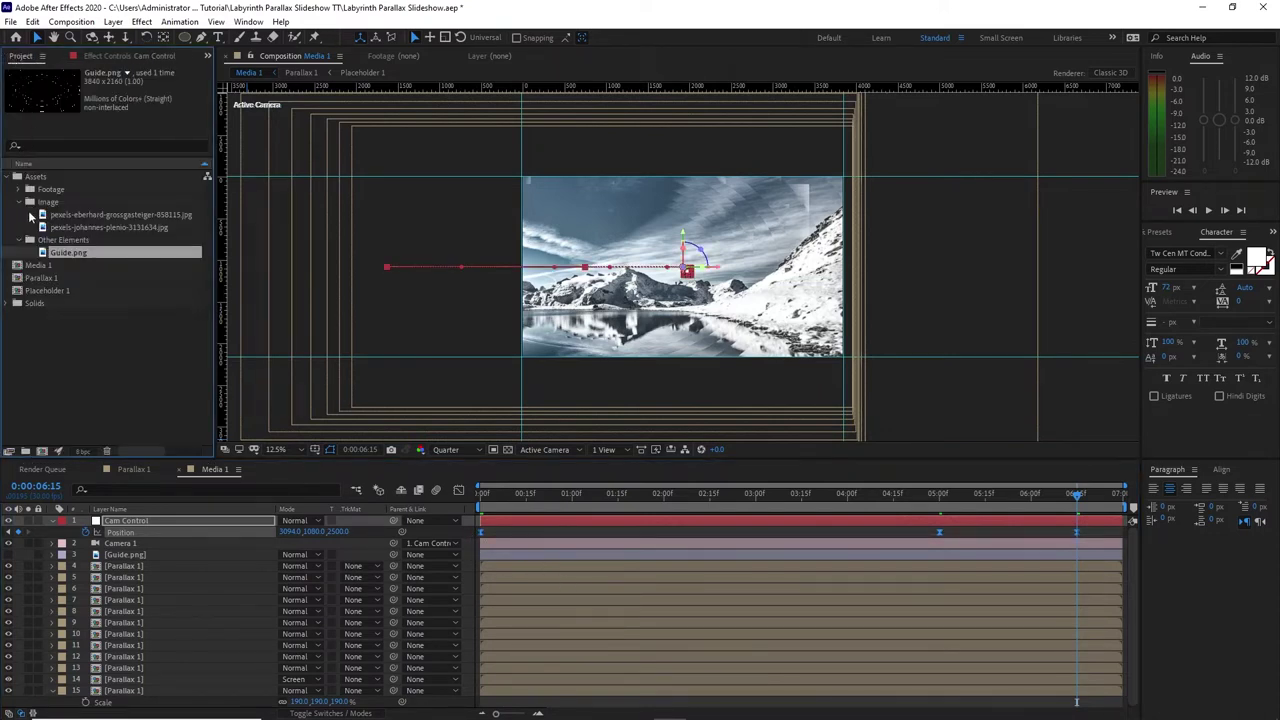
left_click(20, 190)
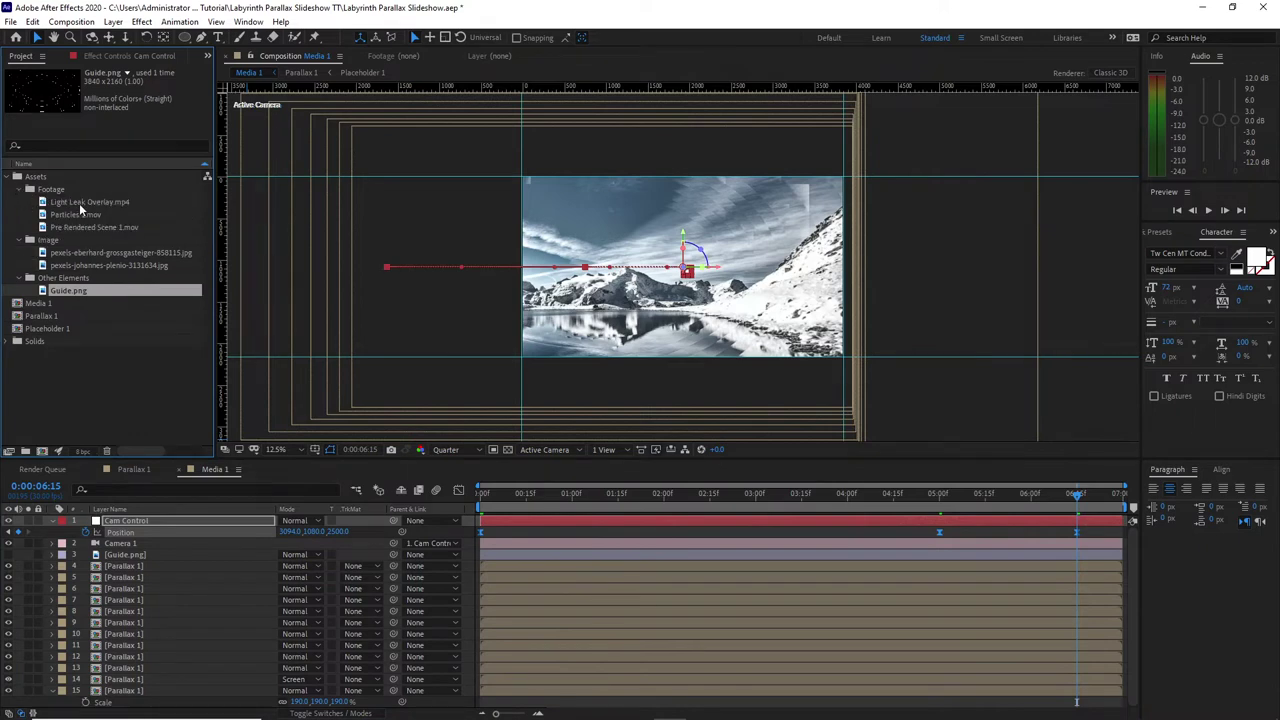
left_click_drag(91, 222, 145, 560)
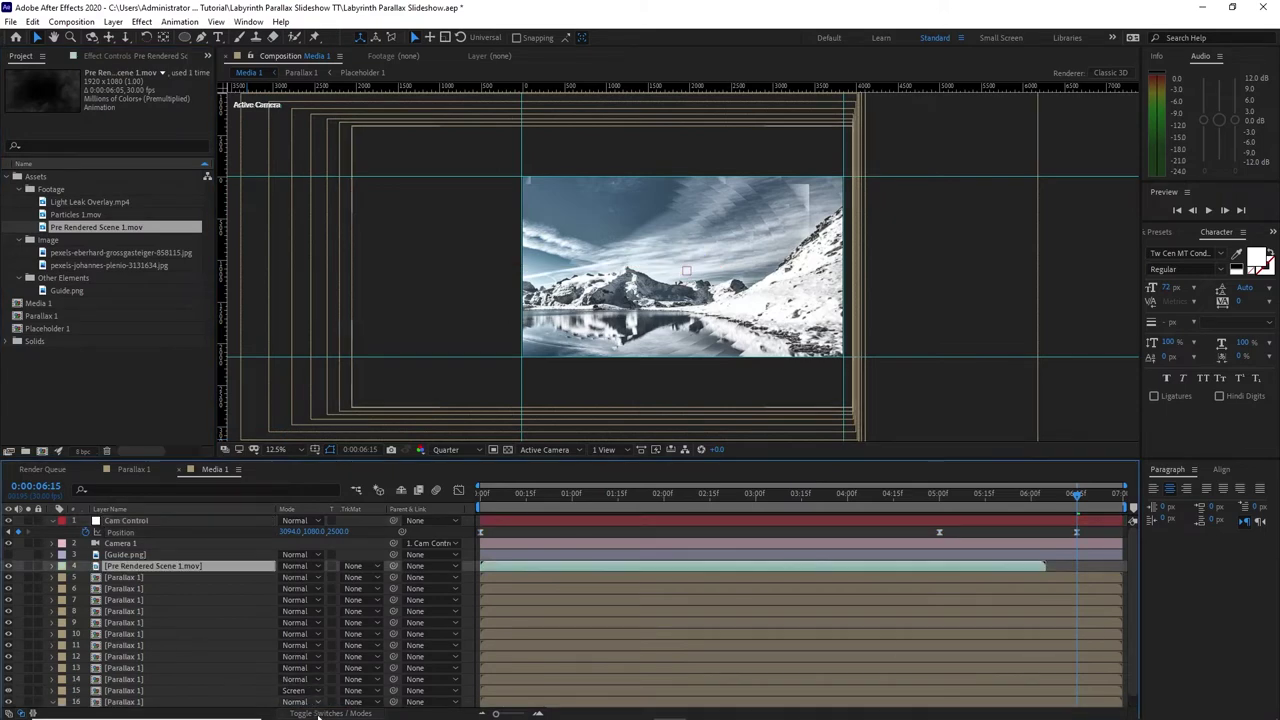
right_click(254, 575)
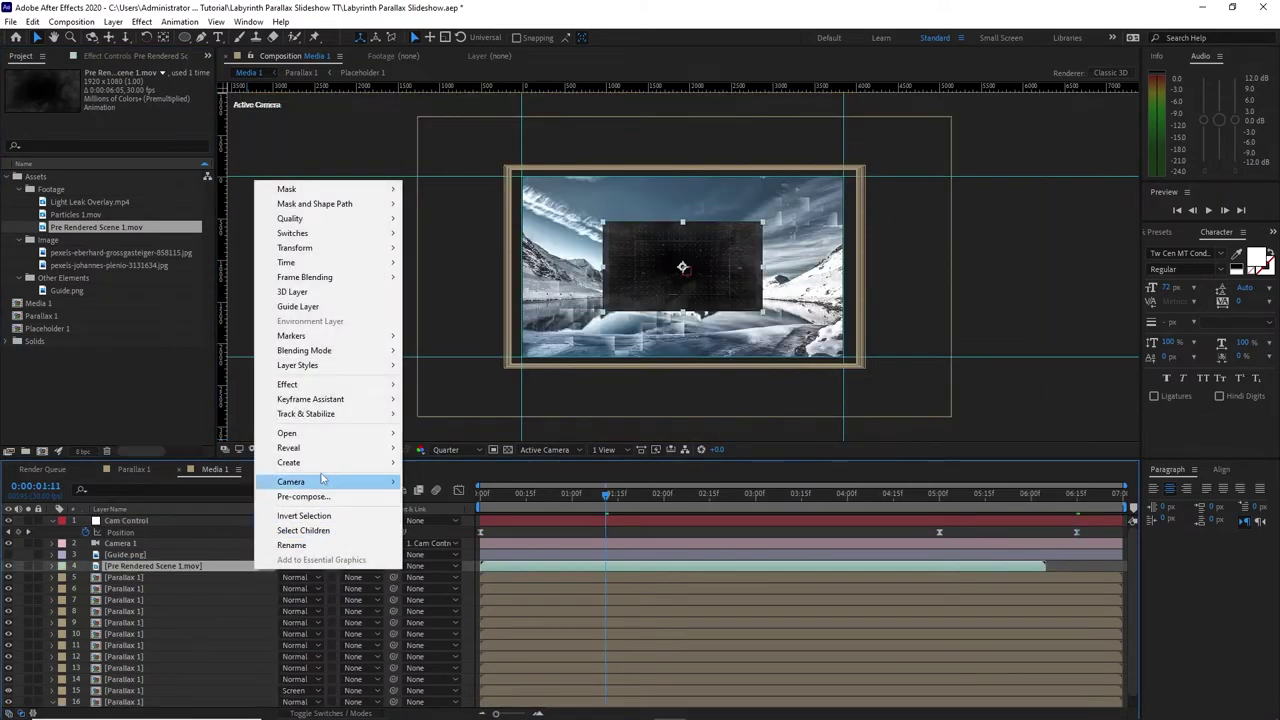
mouse_move(325, 248)
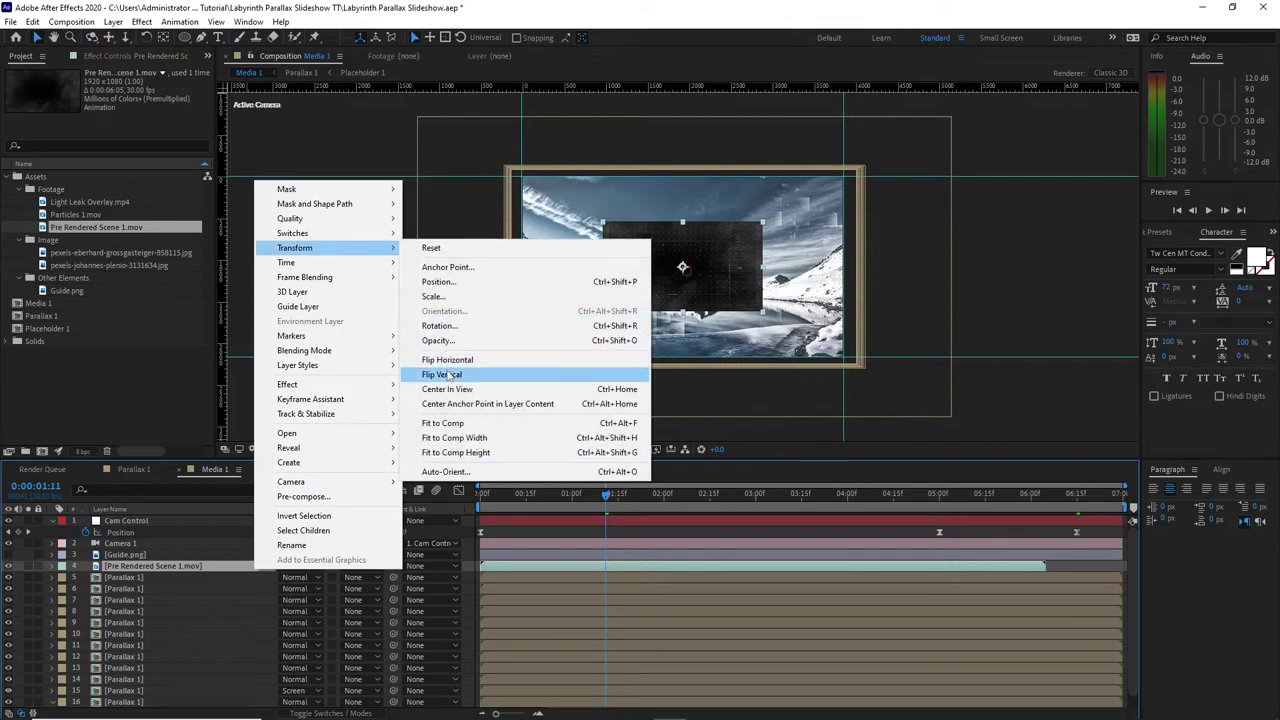
left_click(447, 423)
Step: Pre-compose it as Comp 1 with all attributes moved, set it to Screen, and preview
right_click(254, 569)
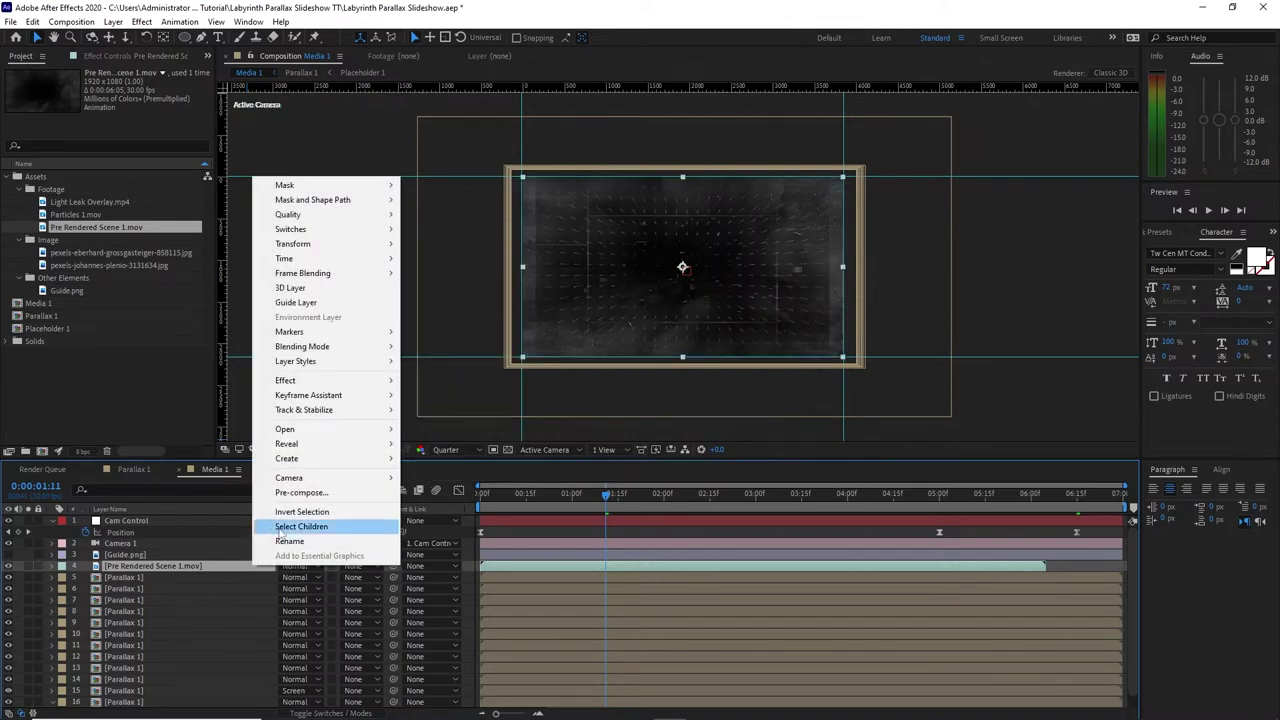
left_click(300, 492)
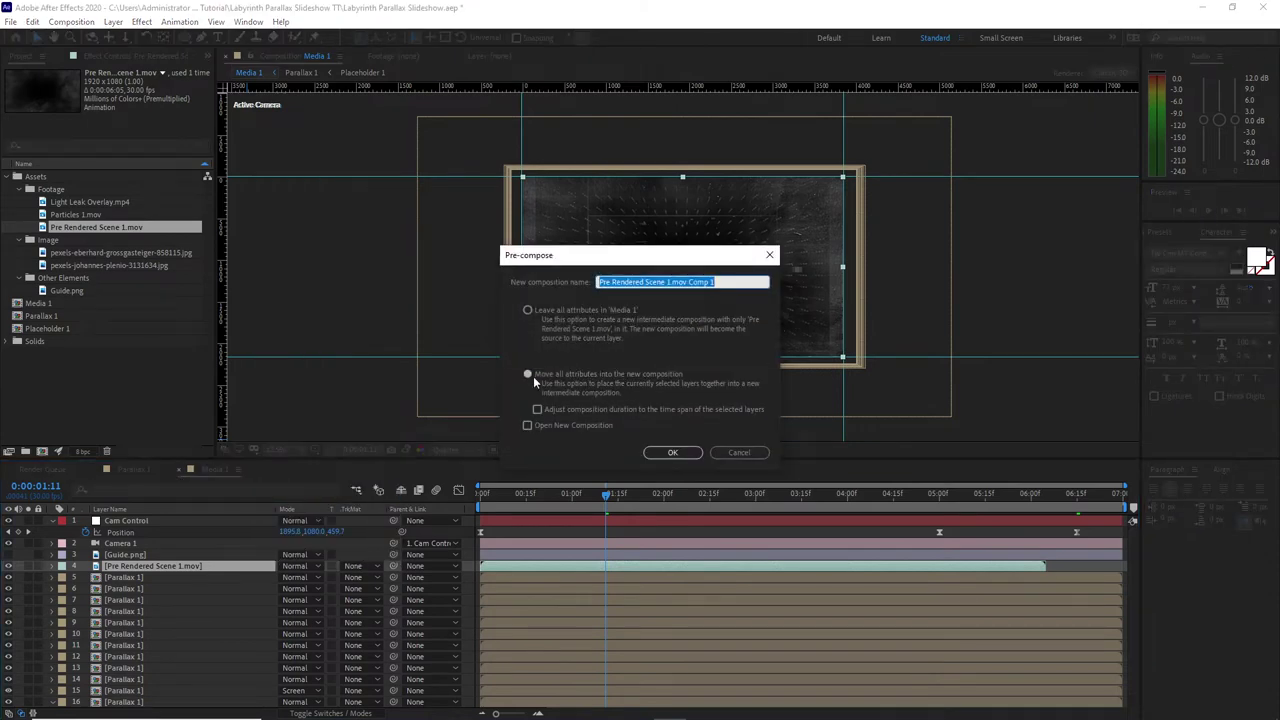
left_click(533, 376)
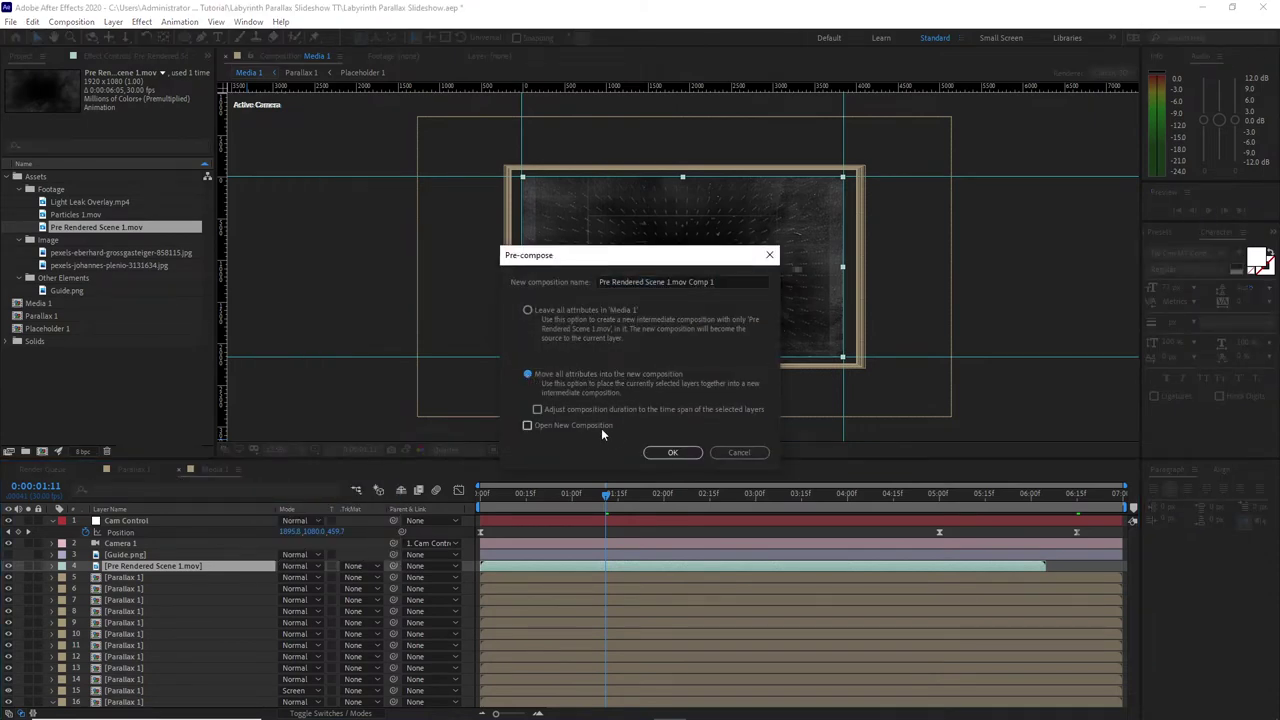
left_click(649, 454)
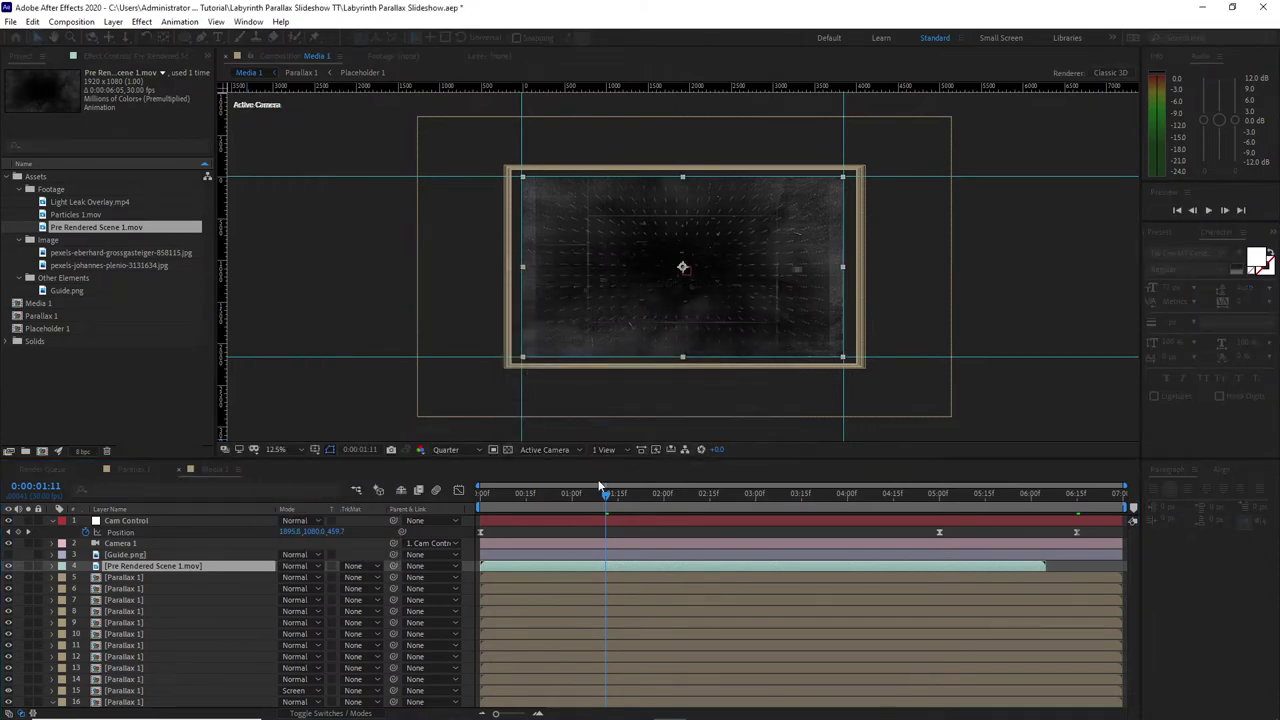
left_click(296, 574)
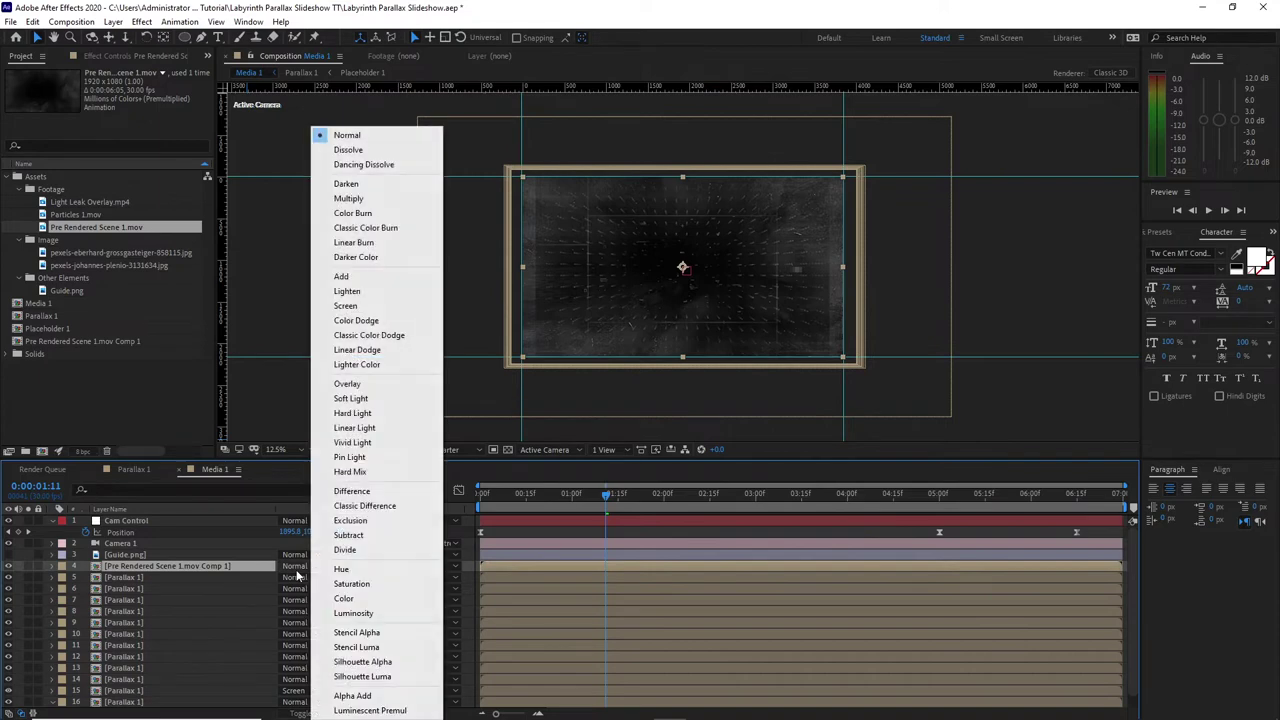
left_click(365, 308)
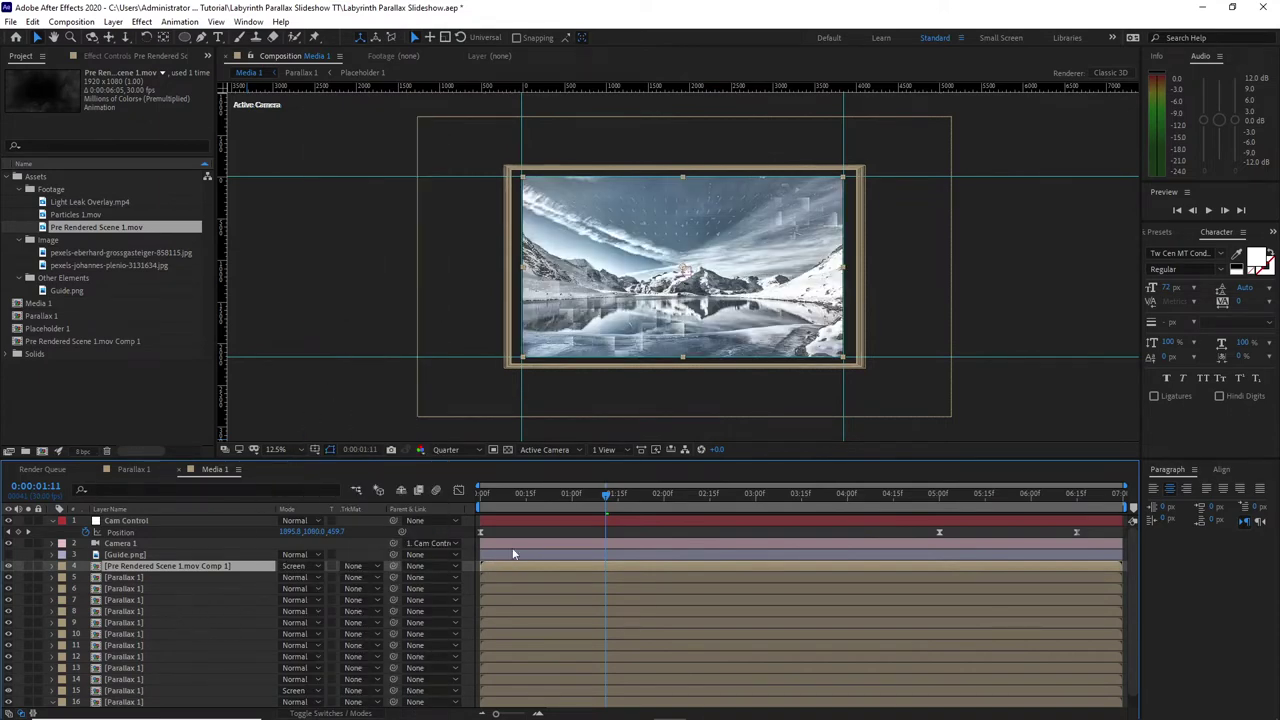
left_click_drag(608, 503, 721, 516)
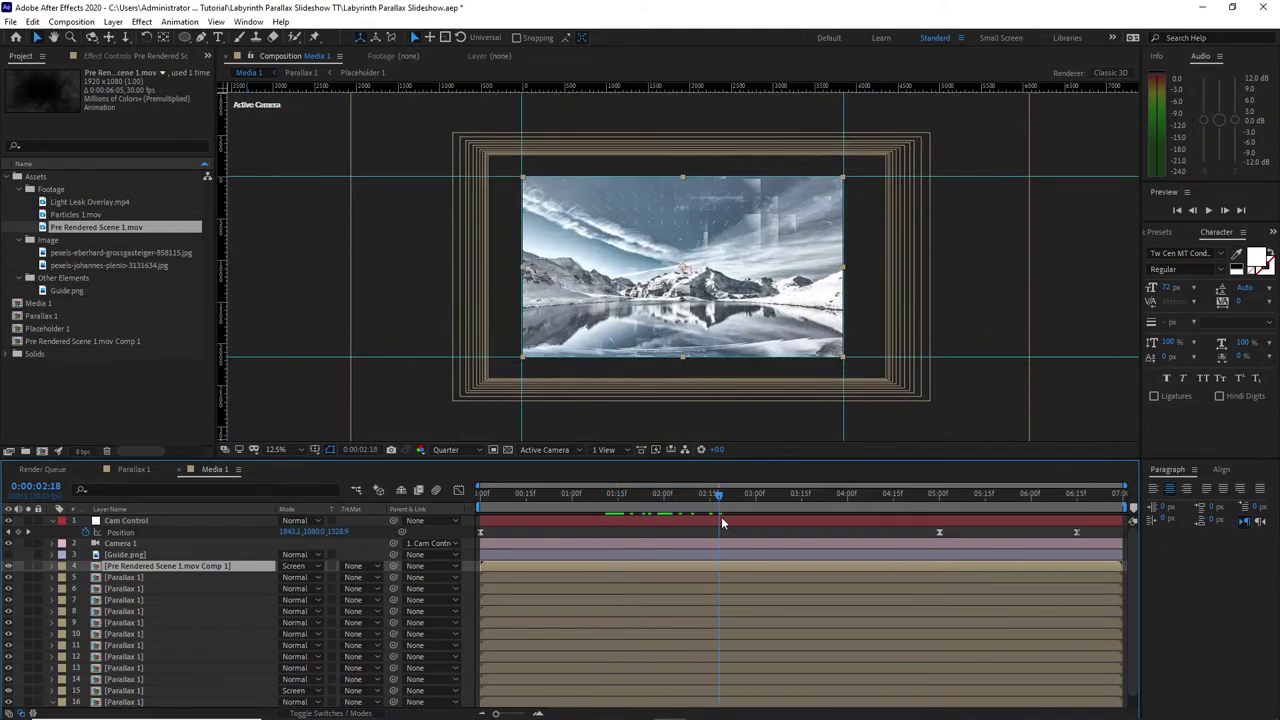
Step: Lower Parallax 1 layer 15's opacity to 30%, then collapse layers 15 and 16
left_click(147, 691)
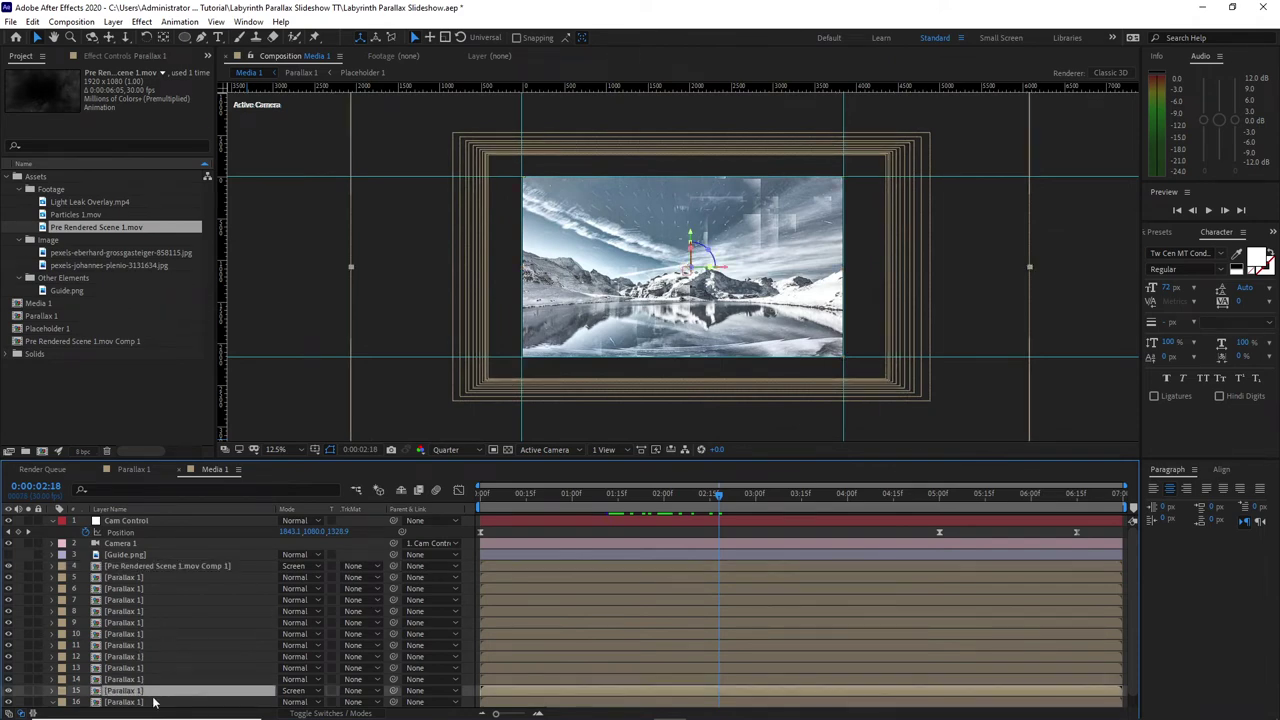
key("t")
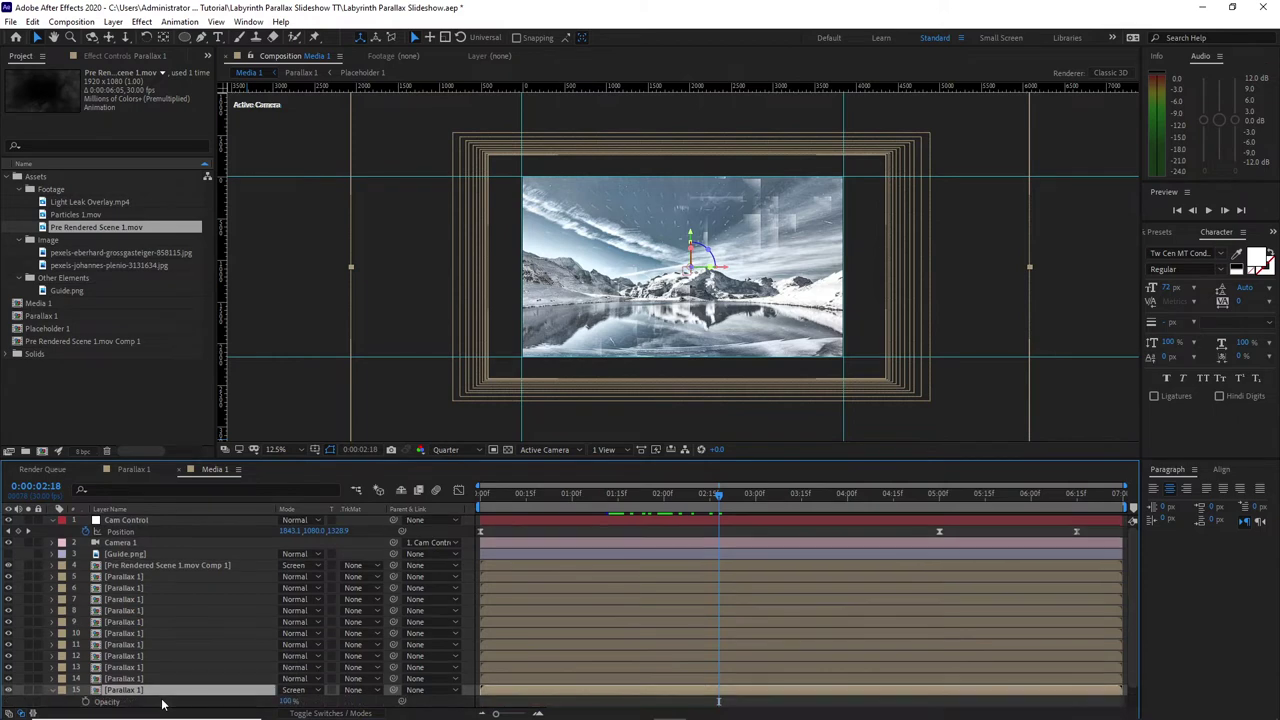
left_click_drag(752, 460, 742, 406)
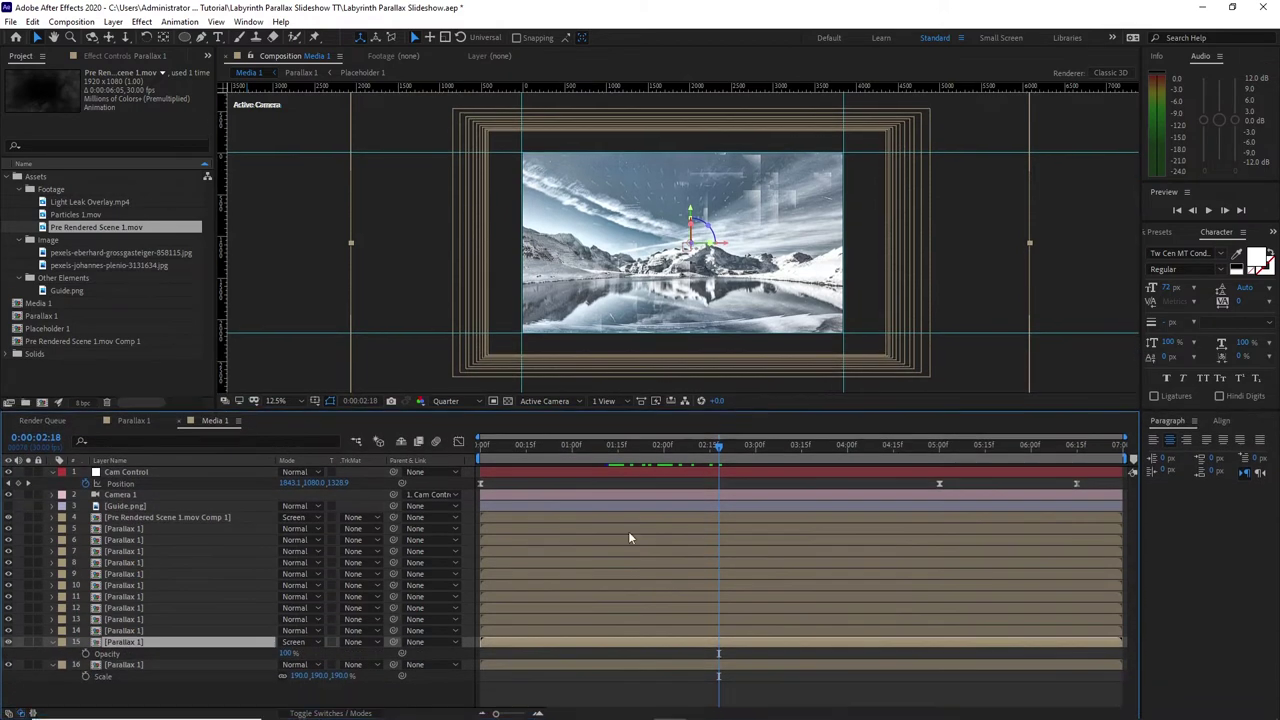
left_click(290, 654)
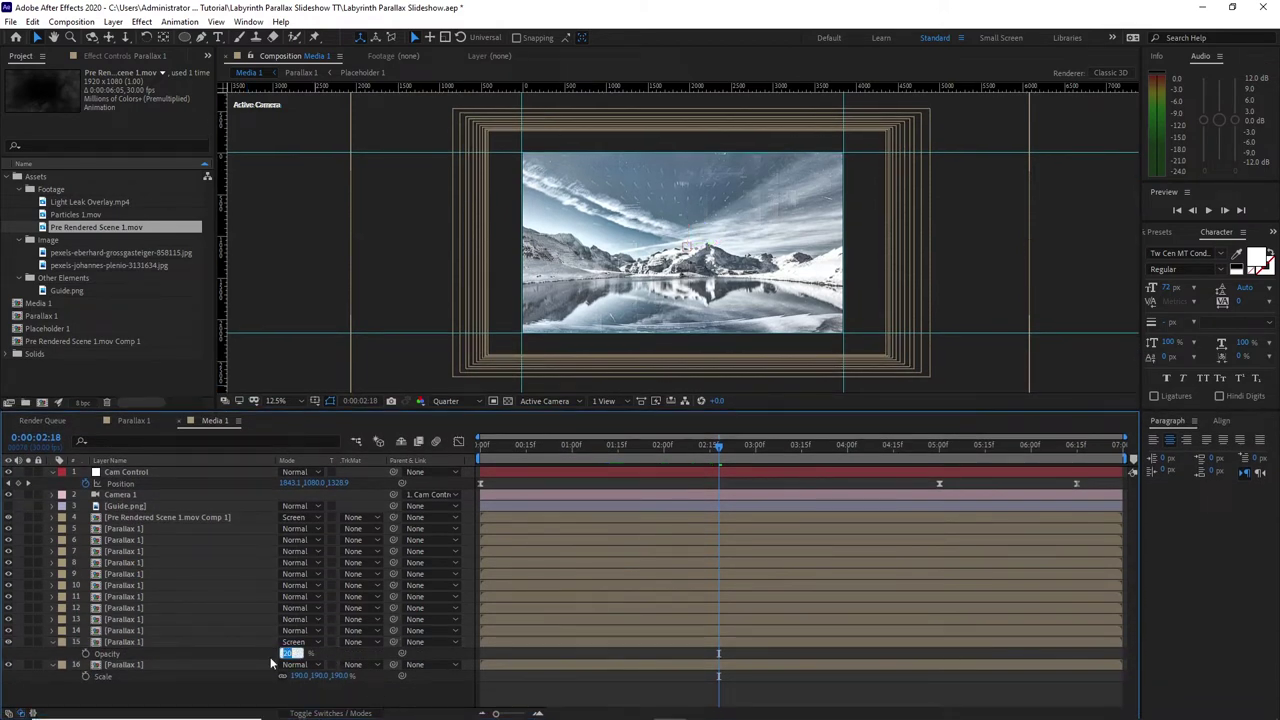
type("5")
left_click(52, 643)
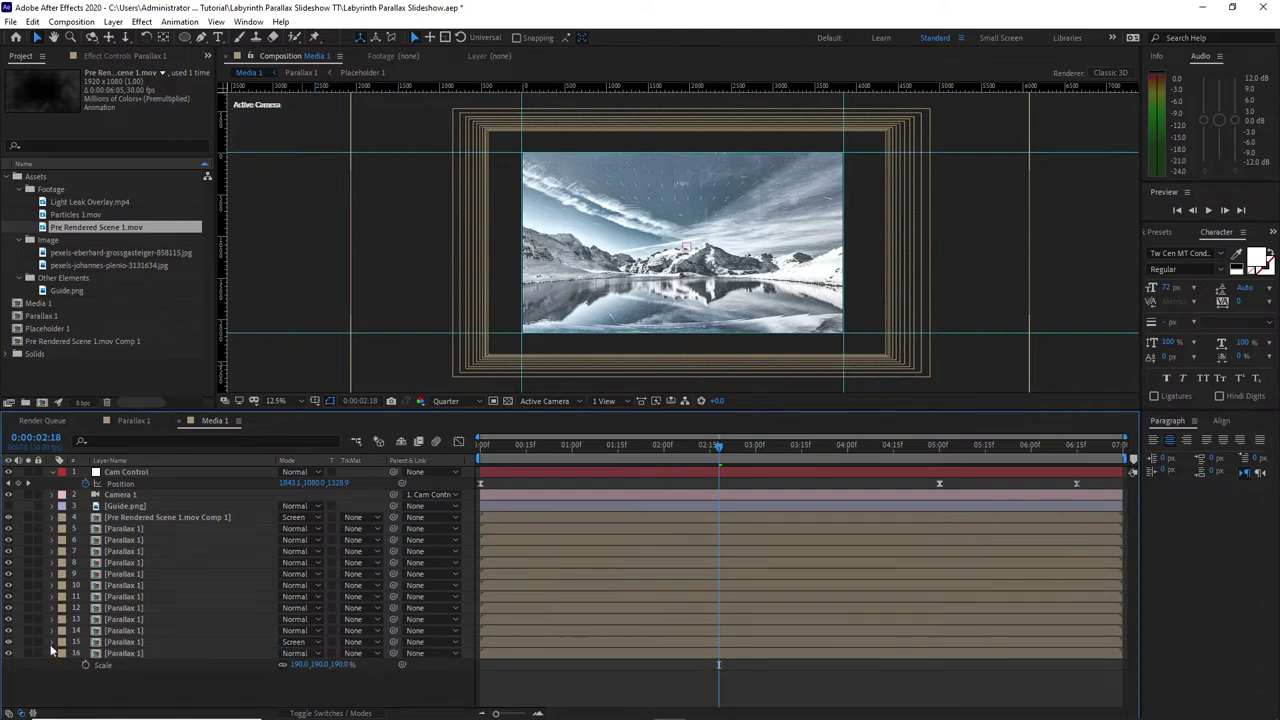
left_click(51, 653)
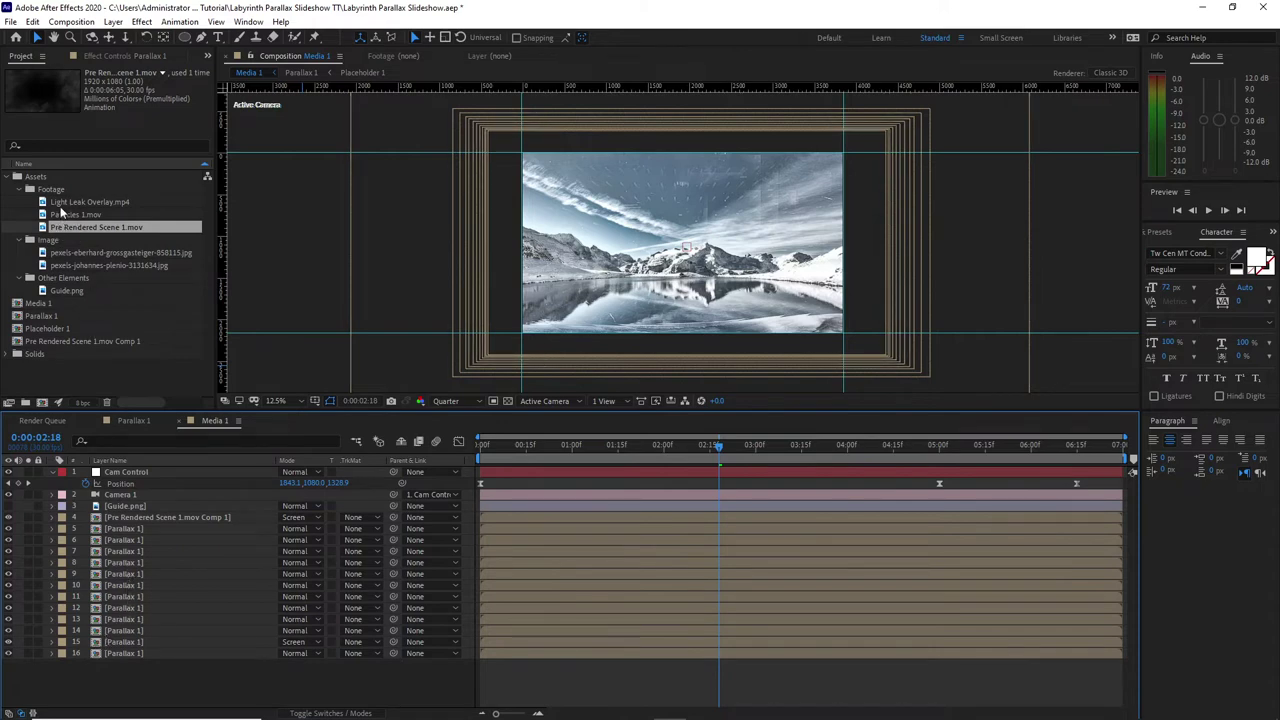
Step: Add Light Leak Overlay.mp4 to Media 1 as layer 4 and fit it to the comp
left_click_drag(60, 204, 176, 518)
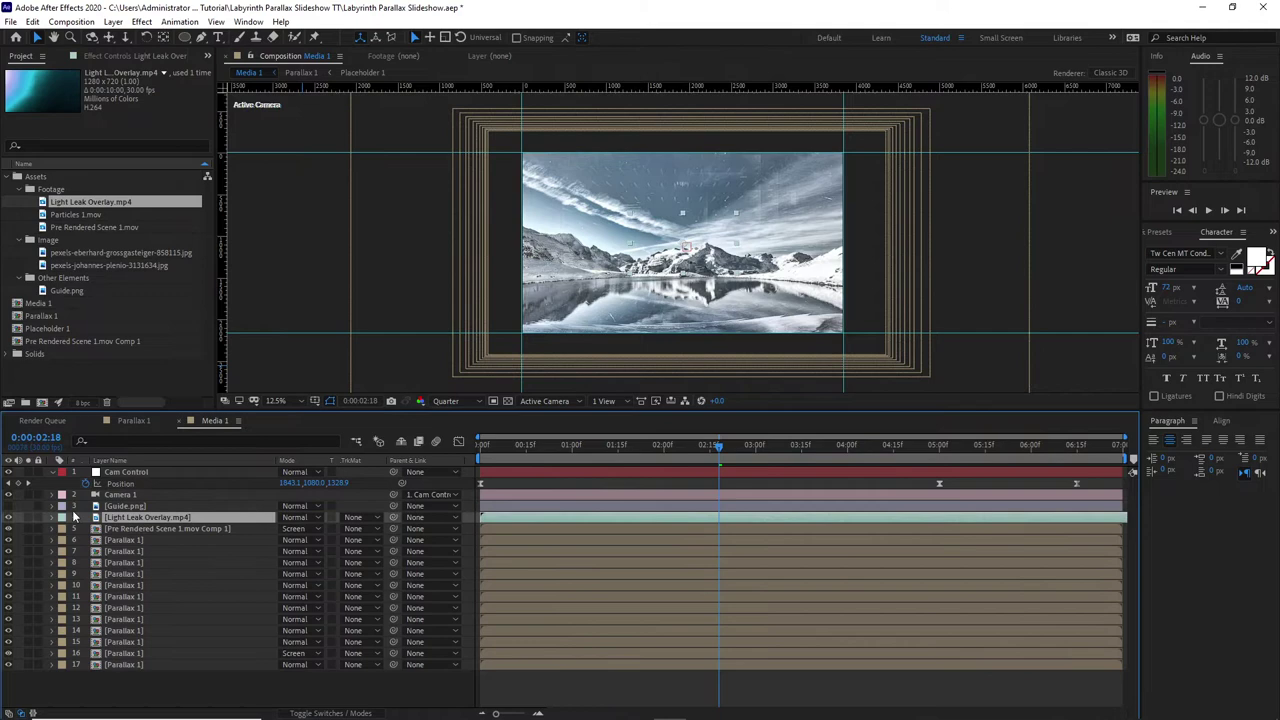
right_click(176, 518)
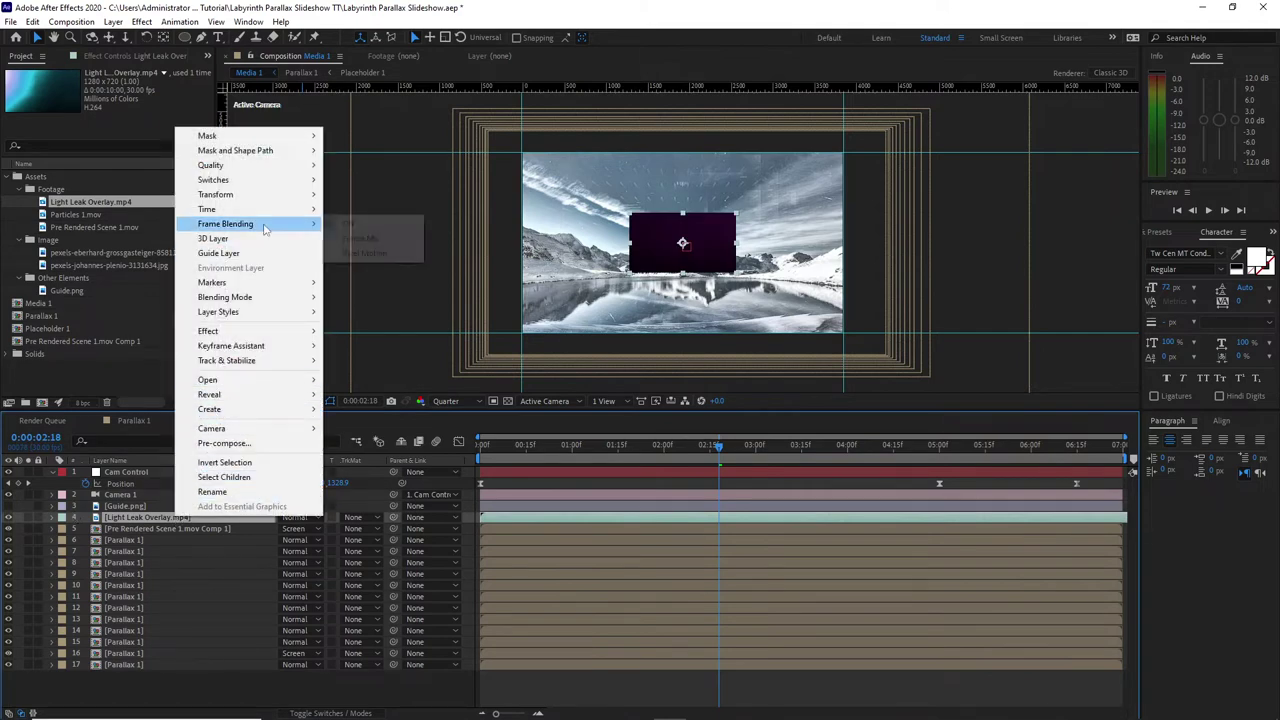
mouse_move(268, 195)
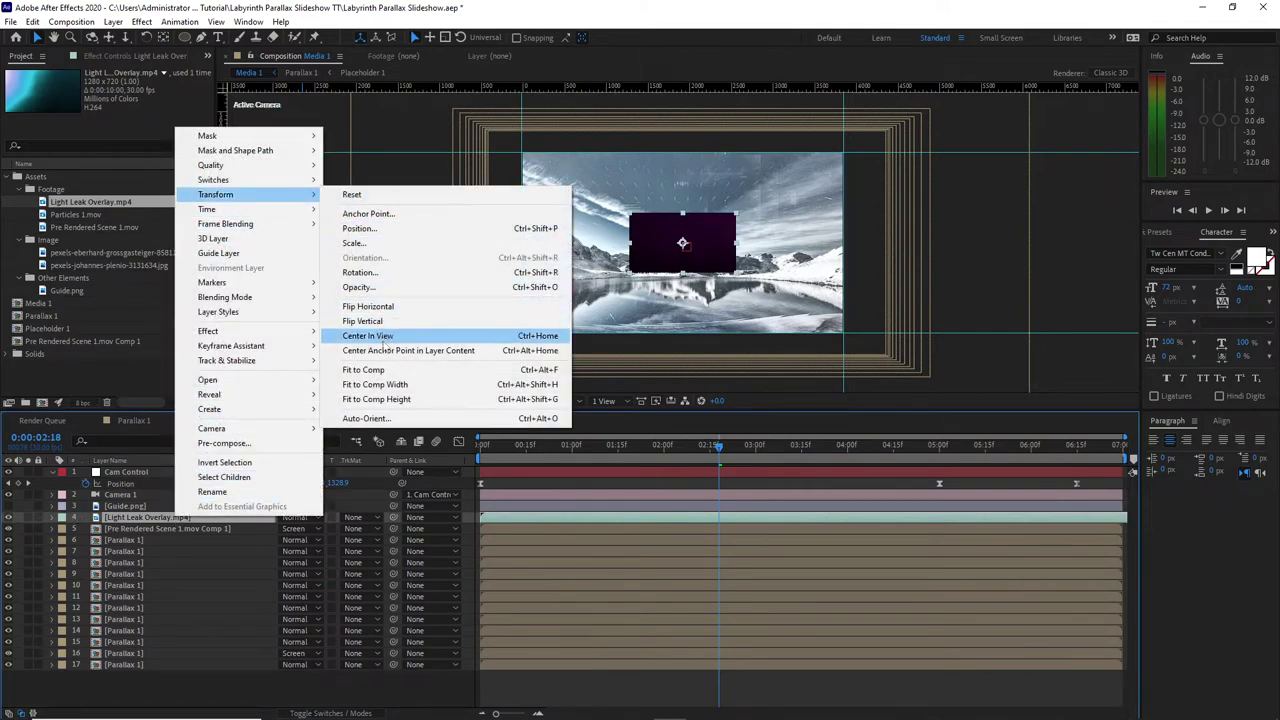
left_click(385, 372)
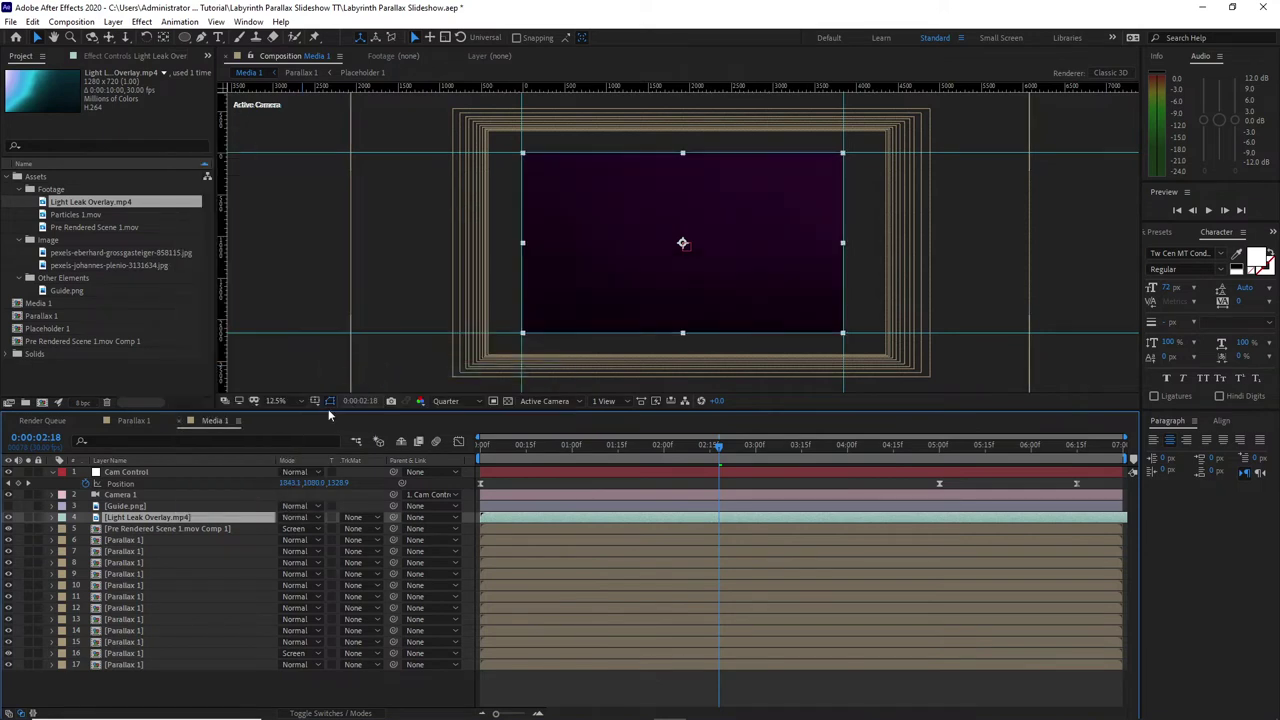
Step: Pre-compose the light leak layer with all attributes moved, and set it to Screen mode
right_click(148, 525)
left_click(200, 447)
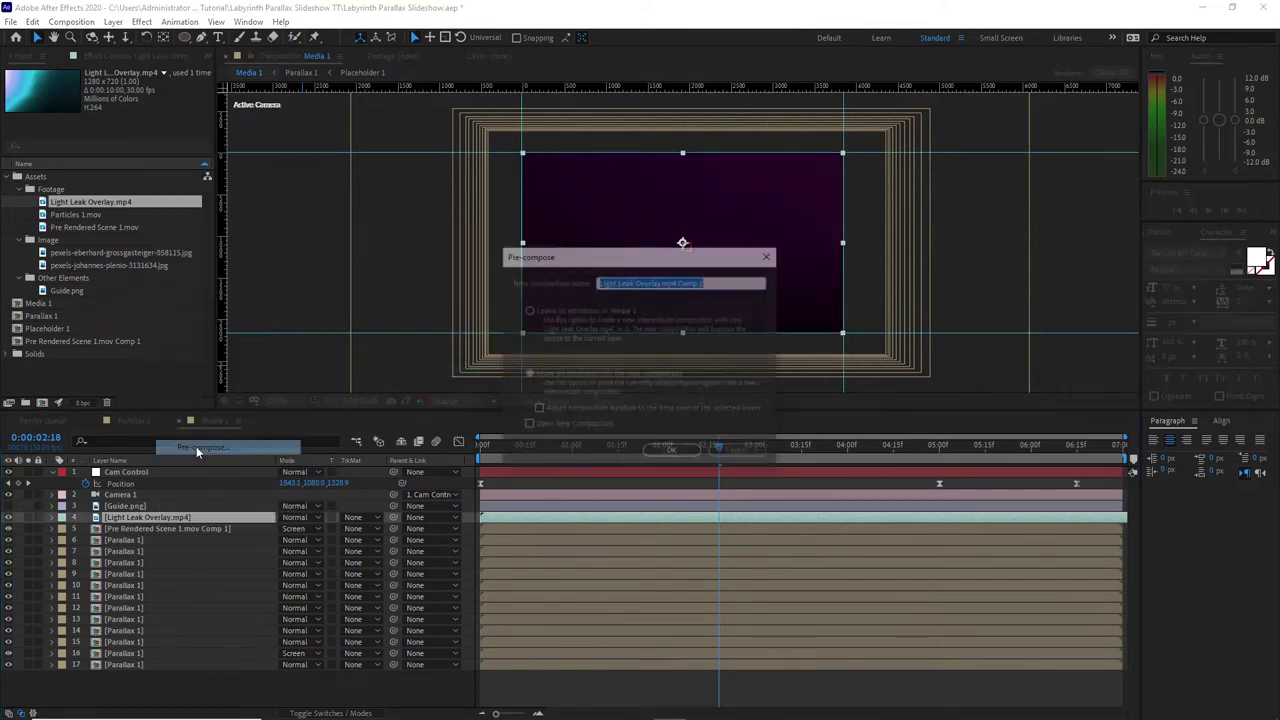
left_click(523, 372)
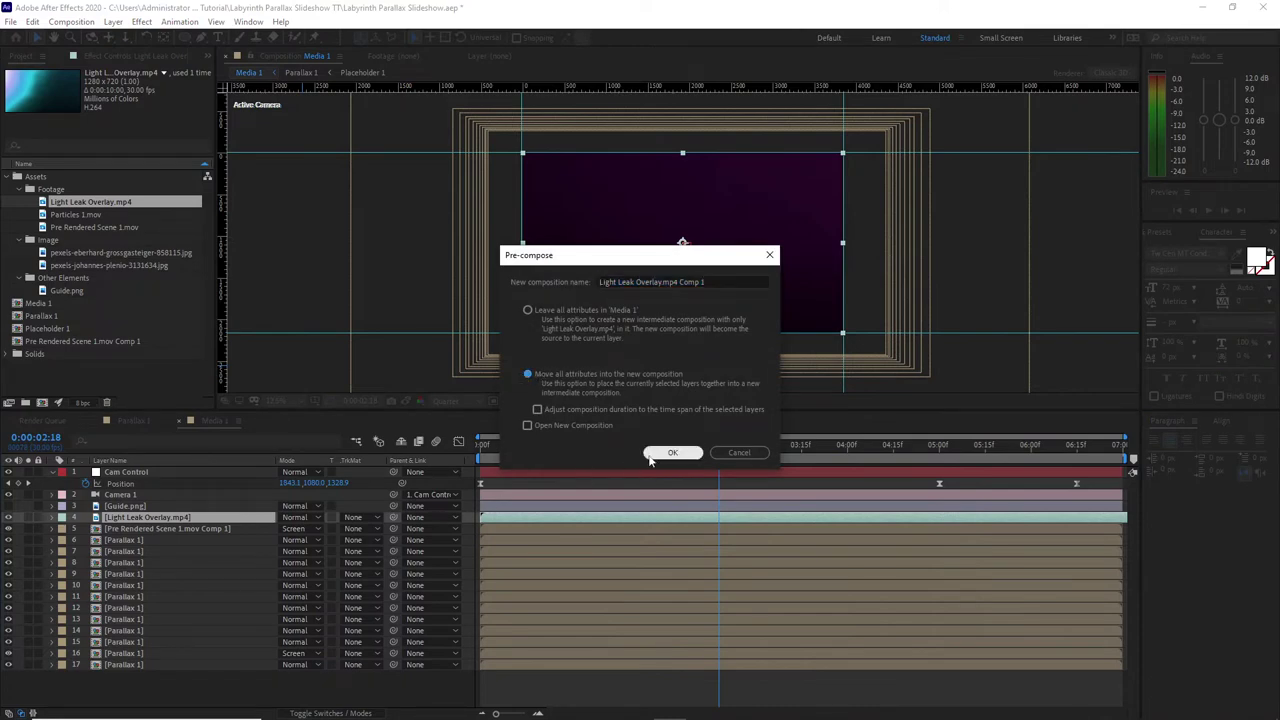
left_click(651, 455)
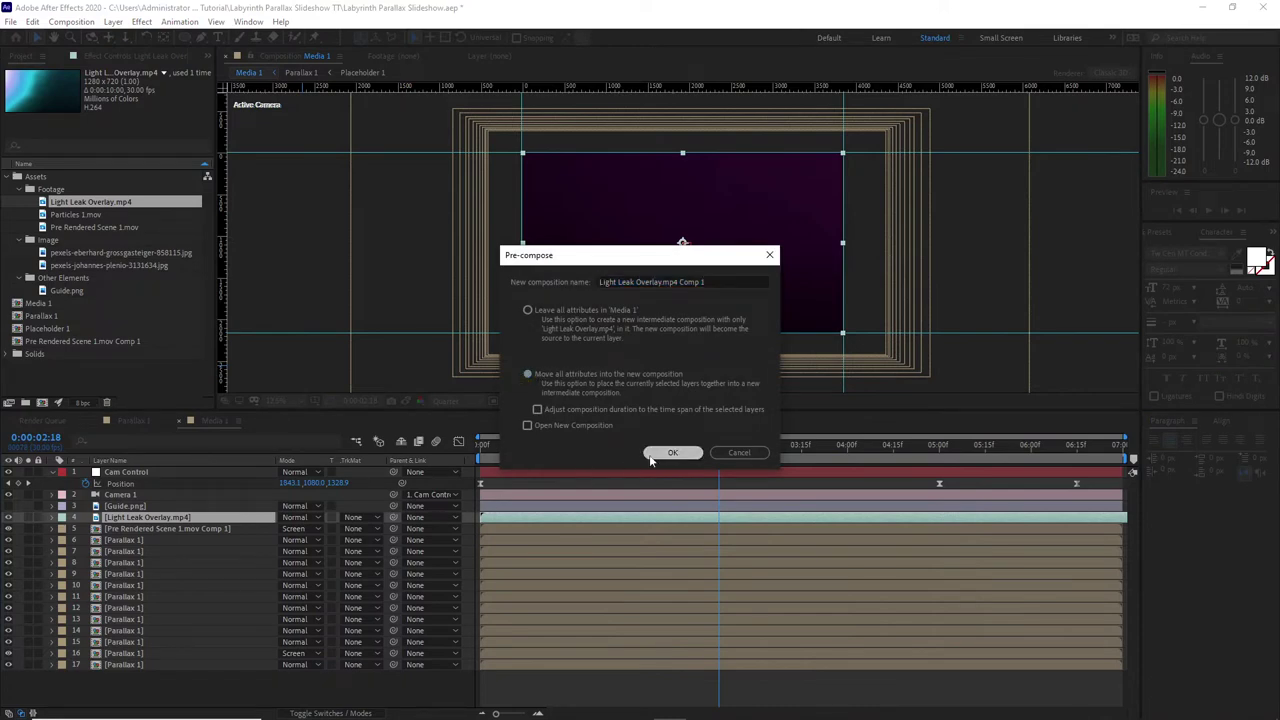
left_click(299, 519)
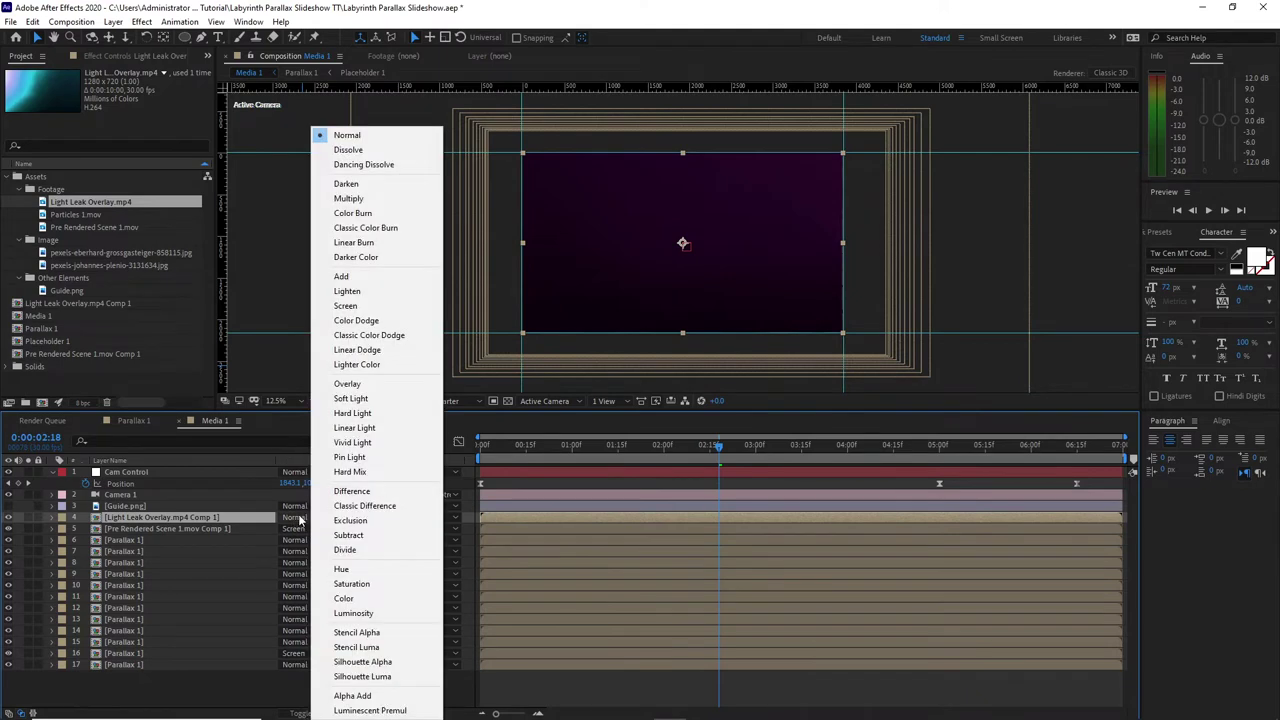
left_click(345, 306)
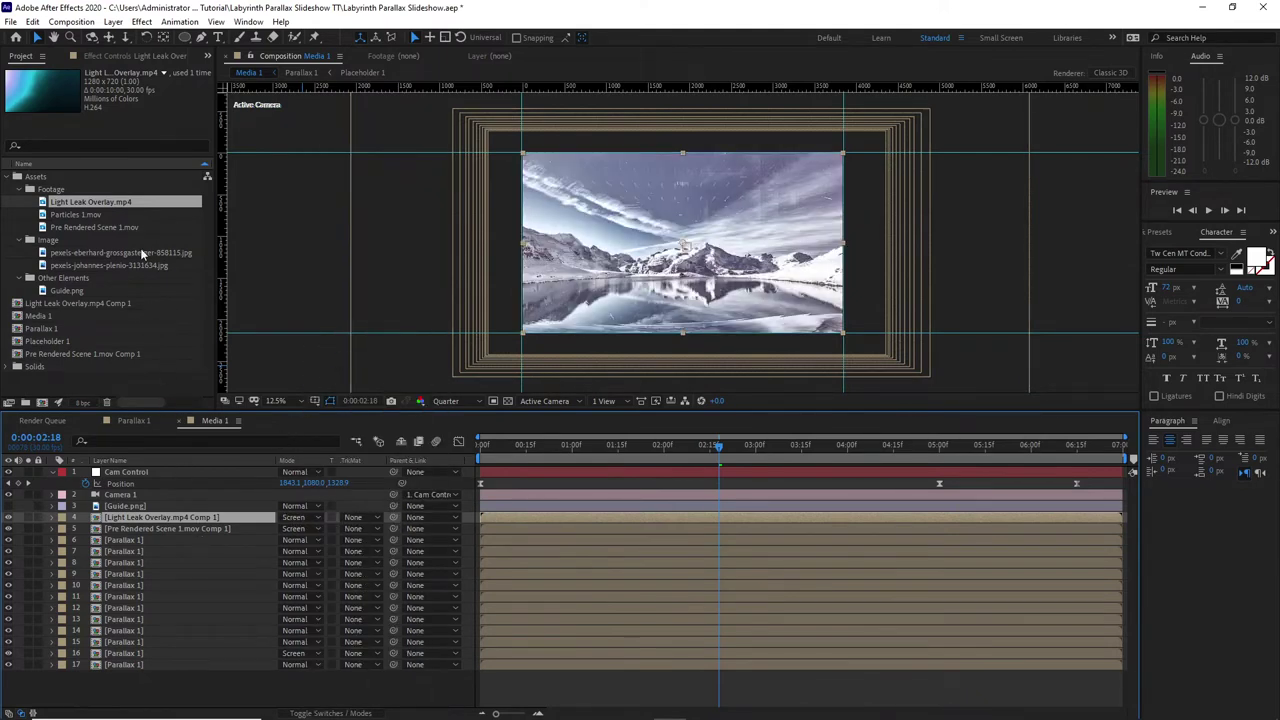
Step: Add Particles 1.mov to the Media 1 timeline and fit it to the comp
left_click_drag(121, 212, 116, 507)
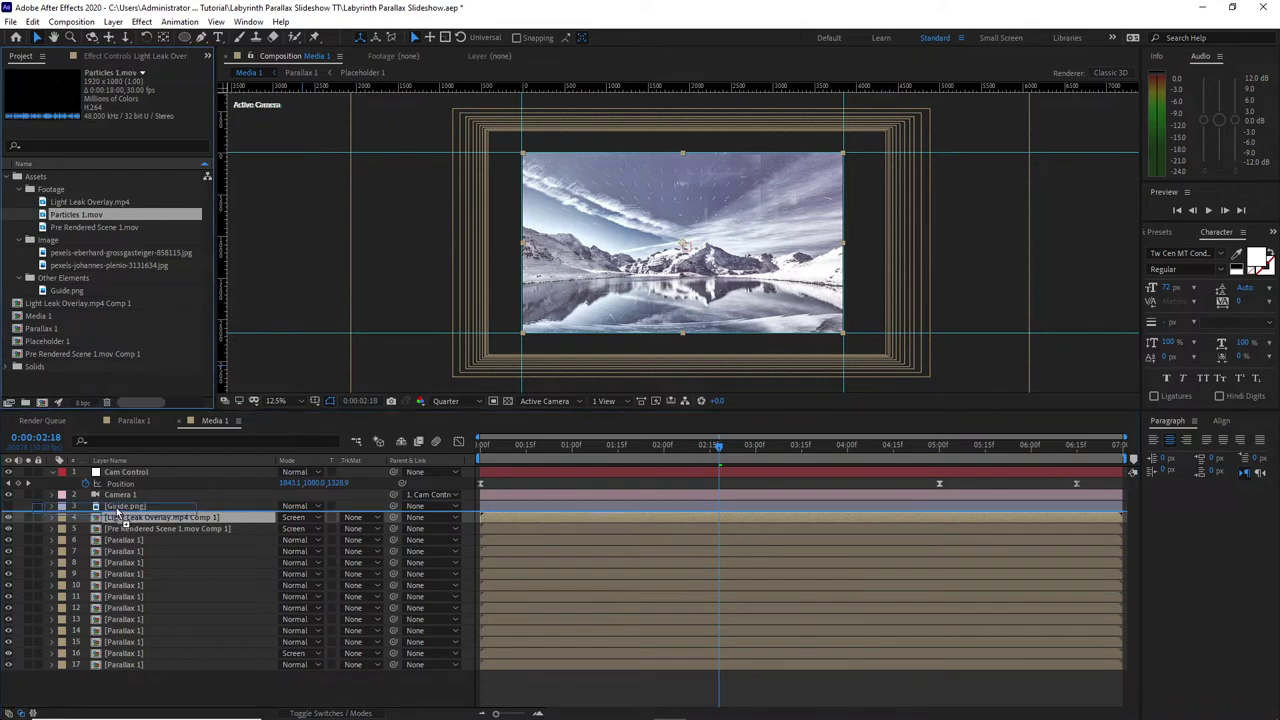
right_click(158, 518)
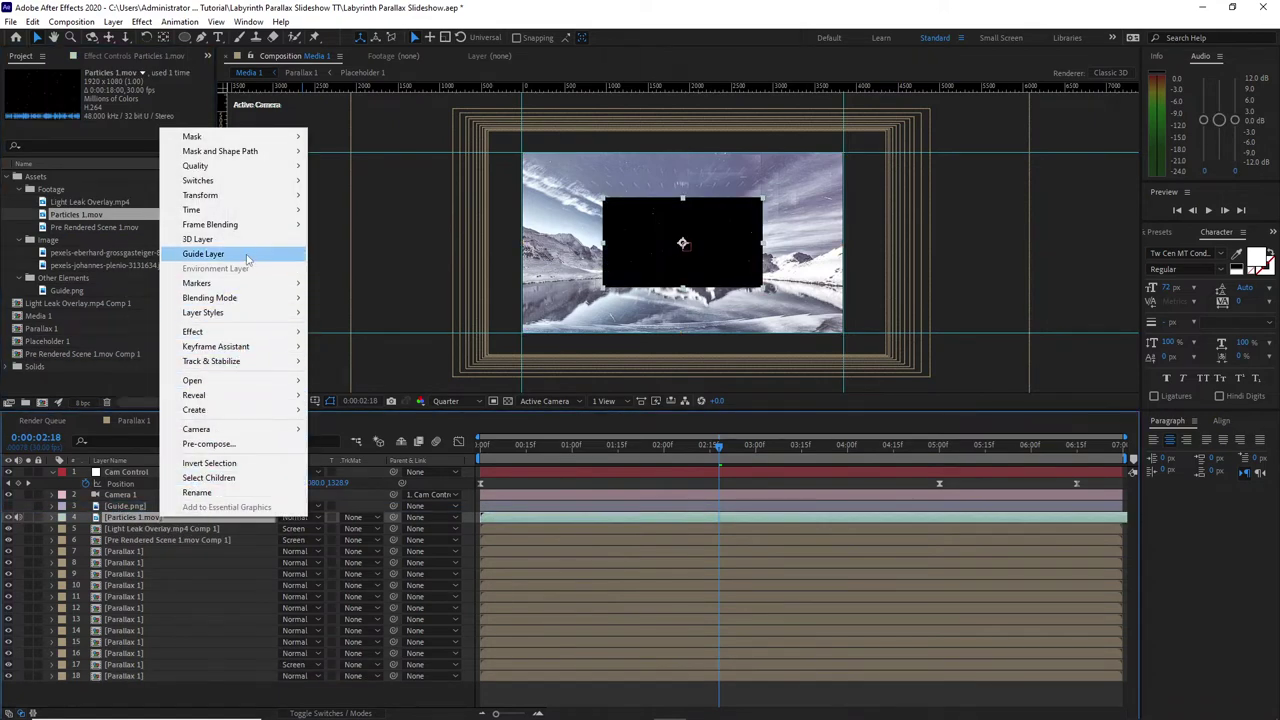
mouse_move(255, 197)
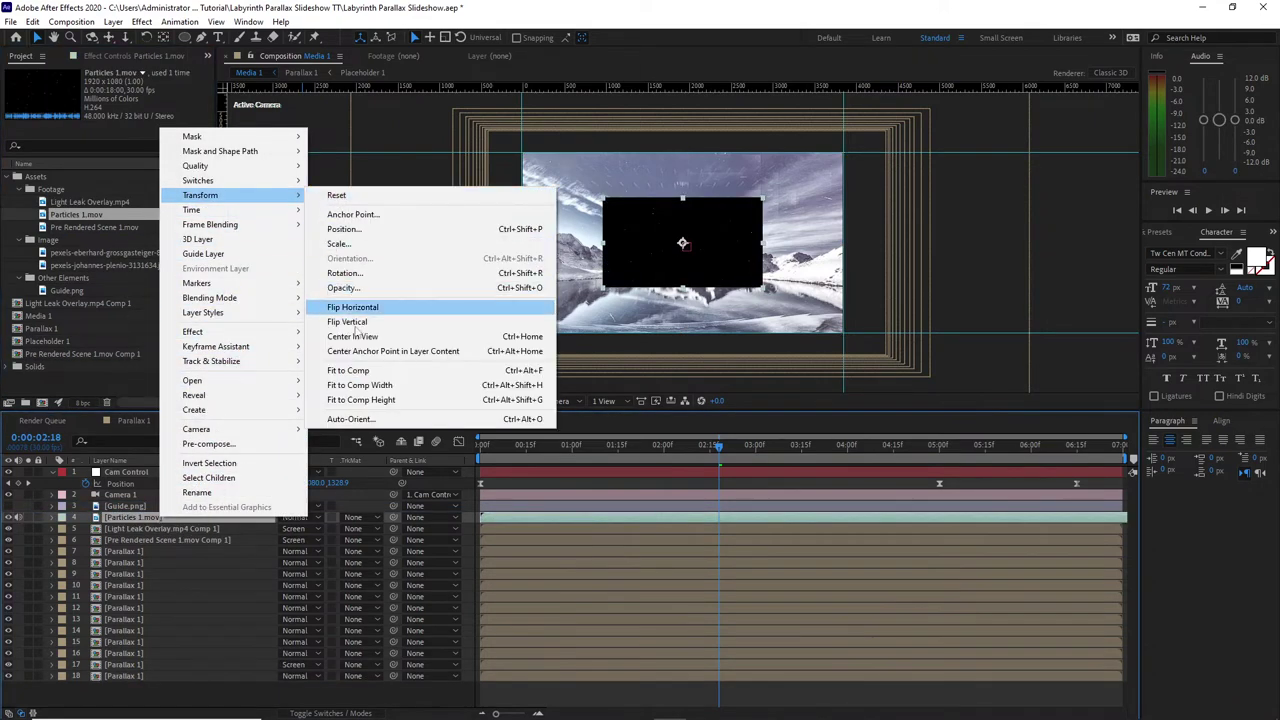
left_click(358, 374)
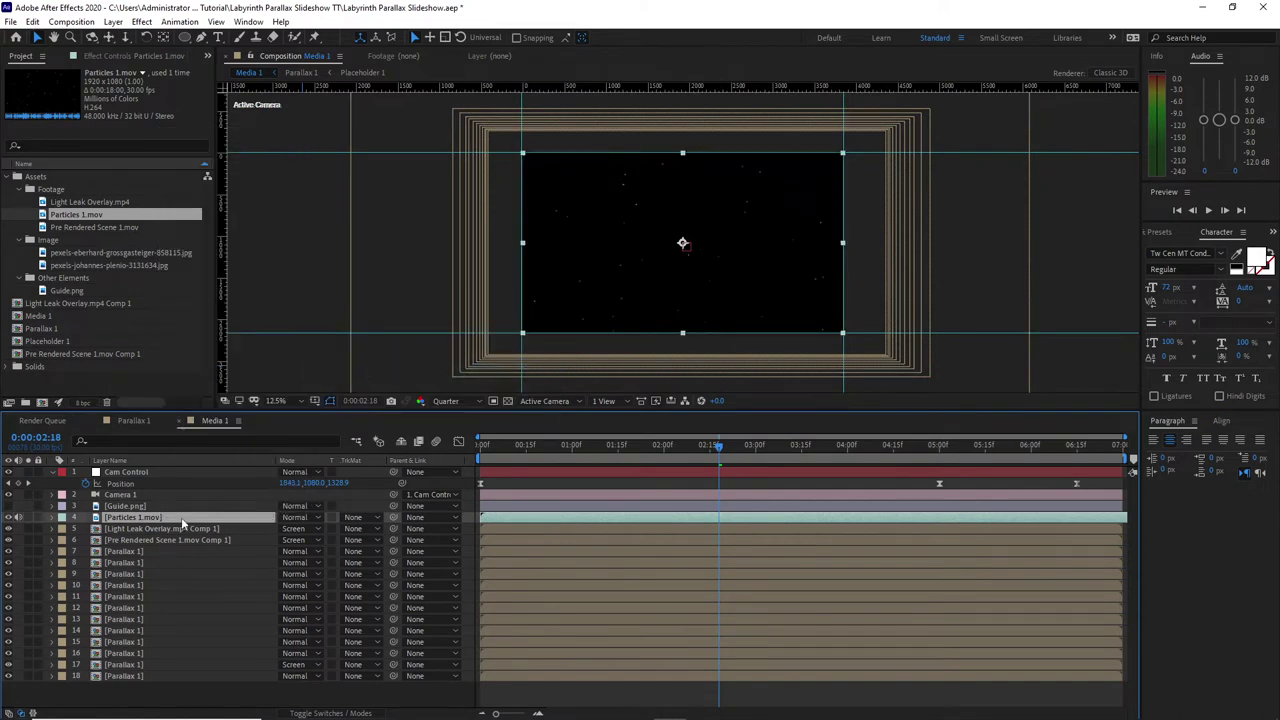
Step: Pre-compose the particles layer as Particles 1.mov Comp 1, moving all attributes, and set Screen blending
right_click(181, 517)
left_click(229, 446)
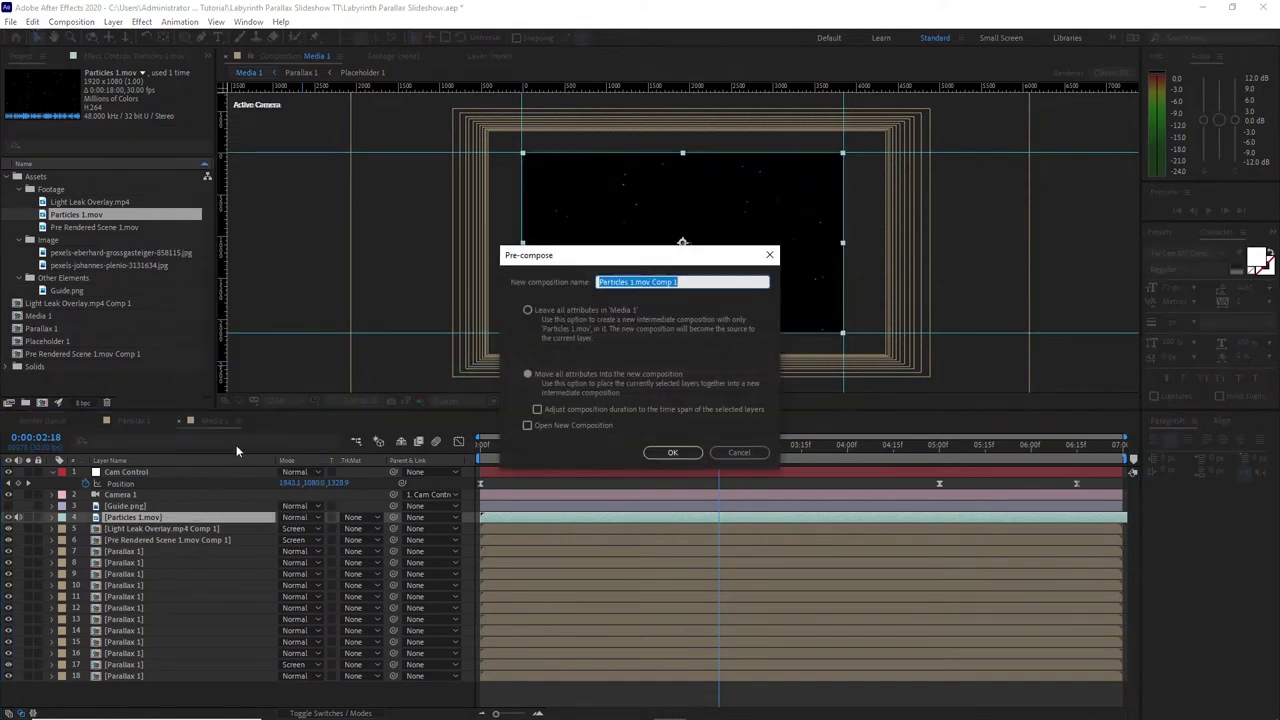
left_click(538, 370)
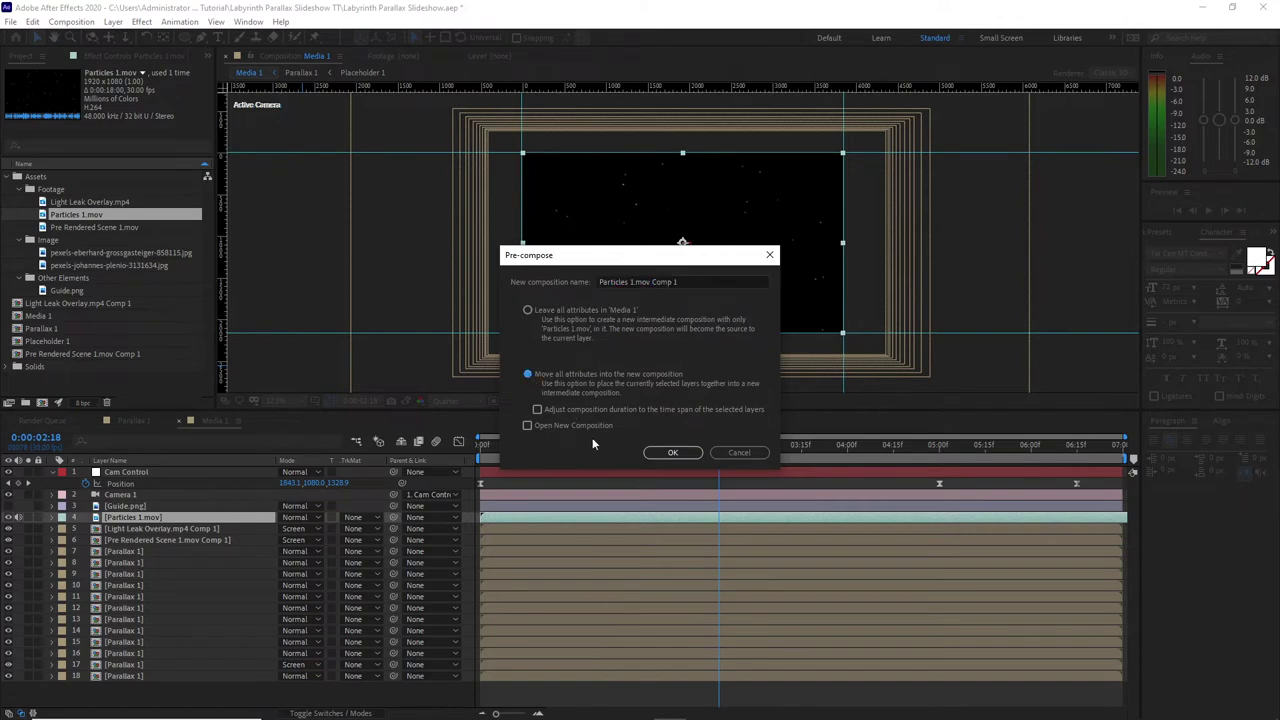
left_click(672, 452)
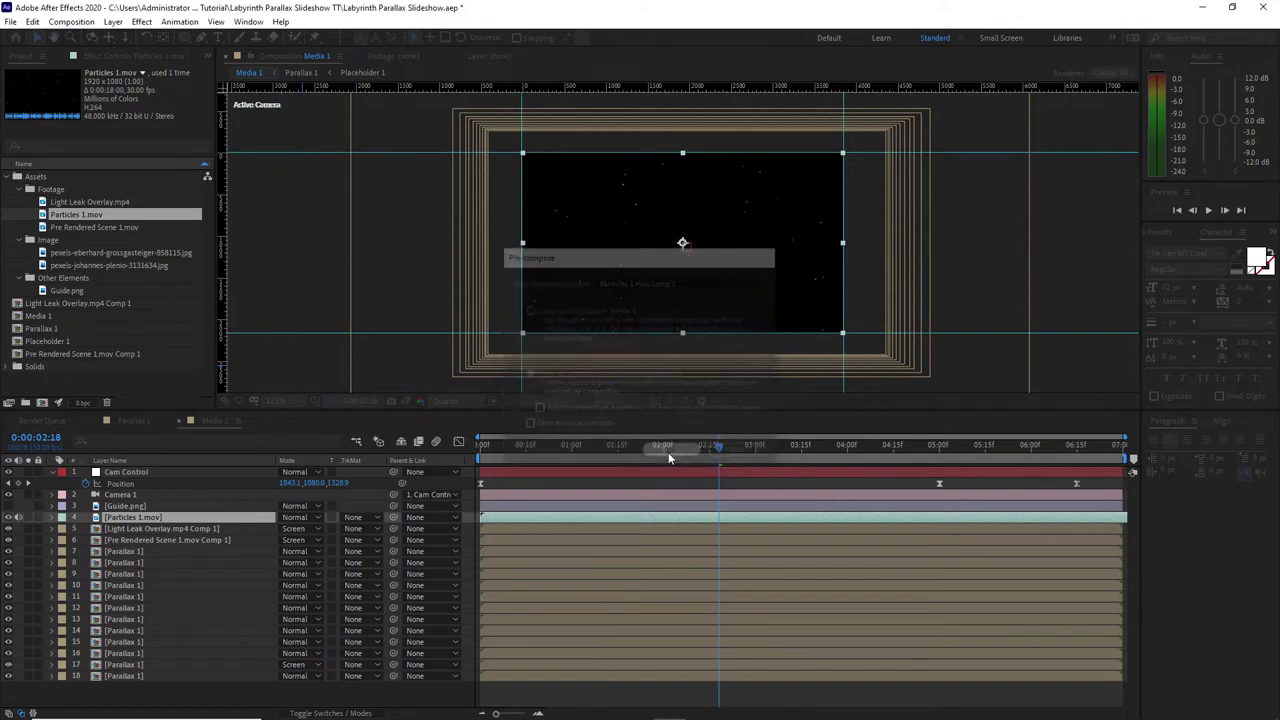
left_click(305, 522)
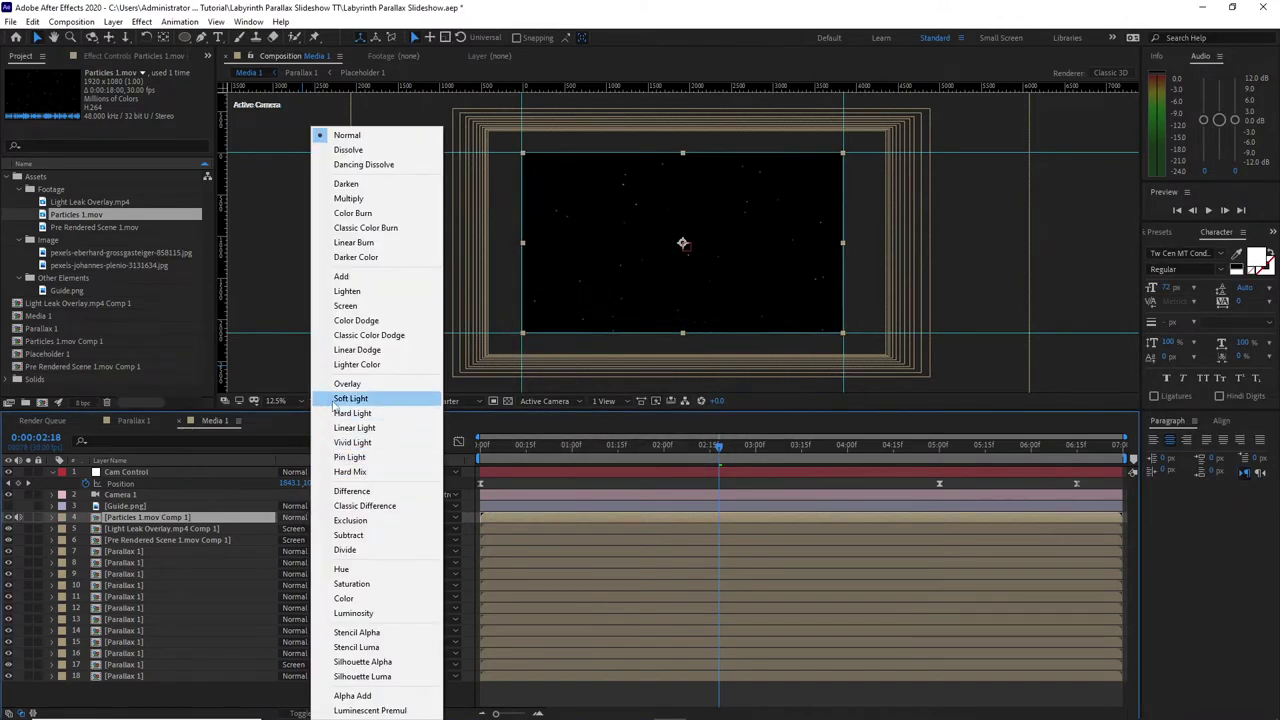
left_click(346, 308)
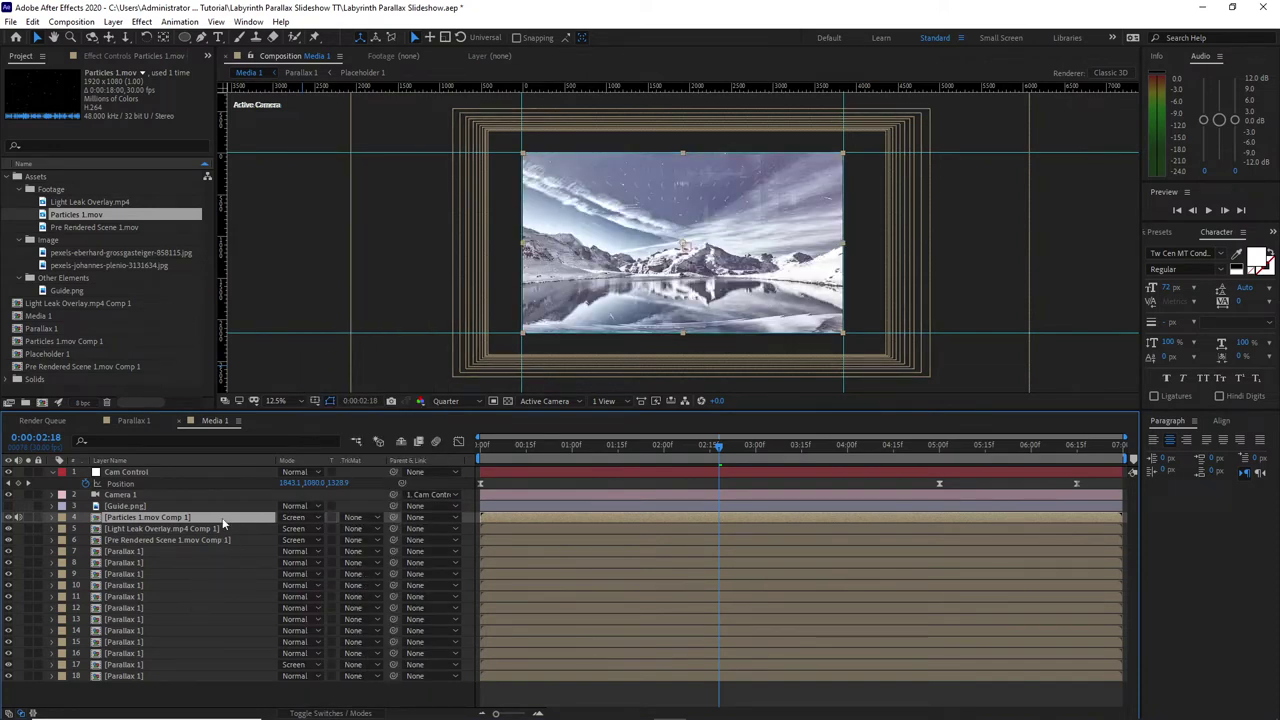
Step: Set Particles 1.mov Comp 1 to 50% opacity and preview the comp from the start
key("t")
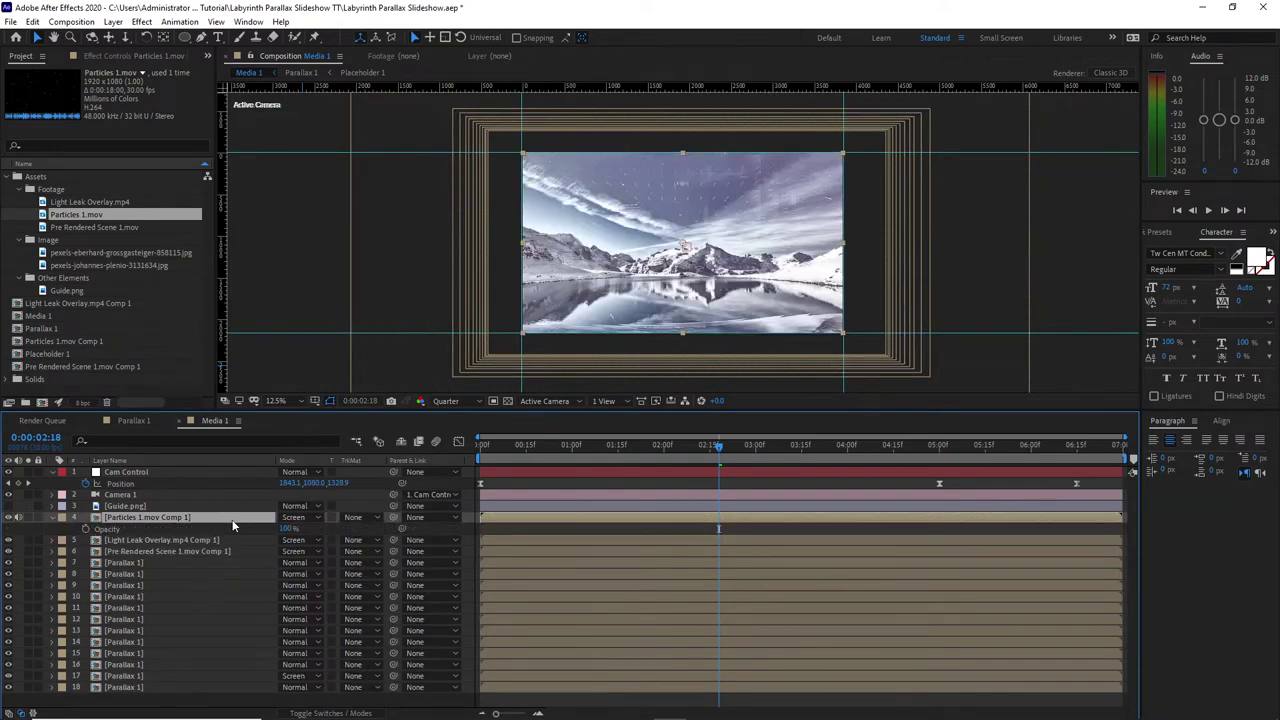
left_click(283, 528)
type("50")
left_click(236, 496)
key("Home")
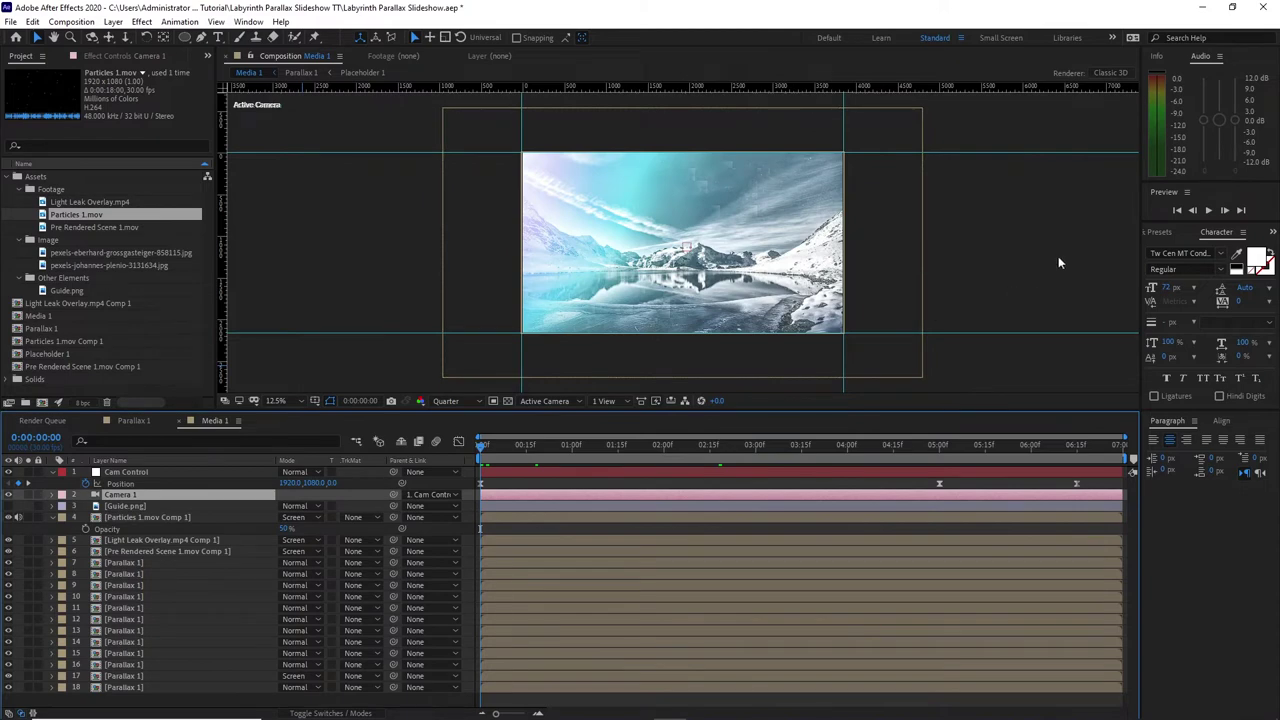
left_click(1209, 210)
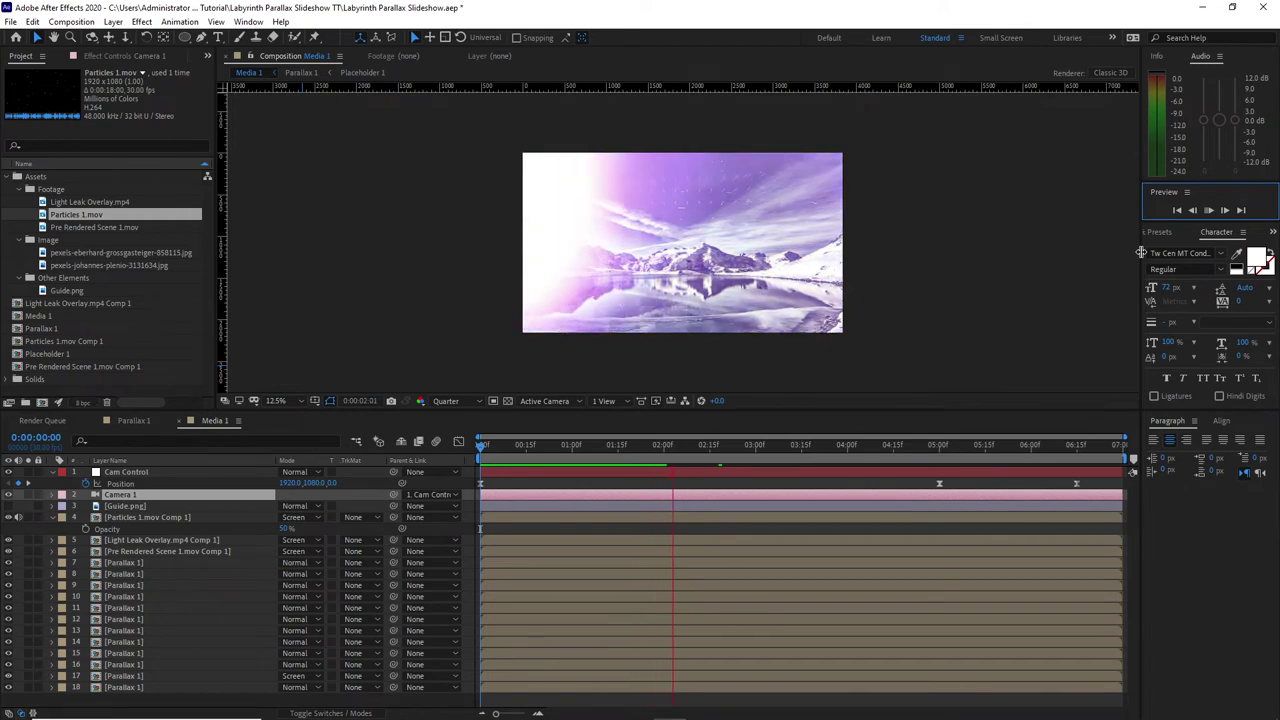
key("space")
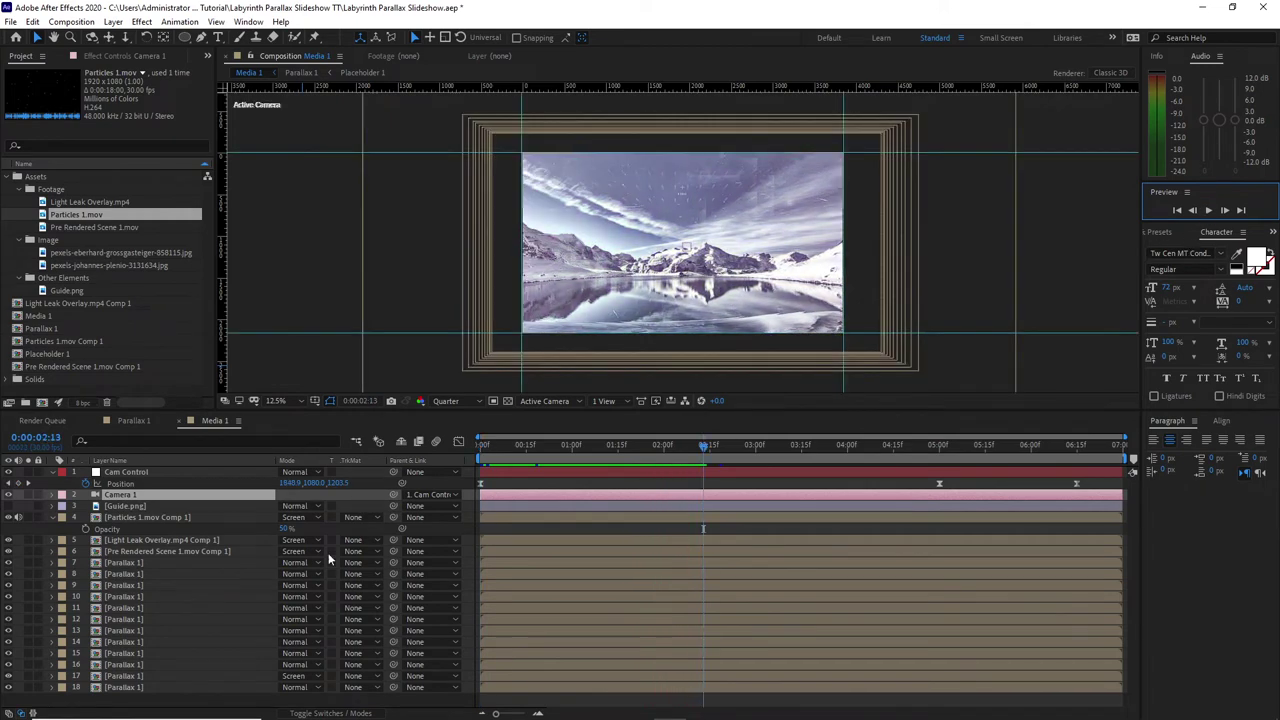
Step: Lower Light Leak Overlay.mp4 Comp 1's opacity to 30% and return the time to the start
left_click(156, 540)
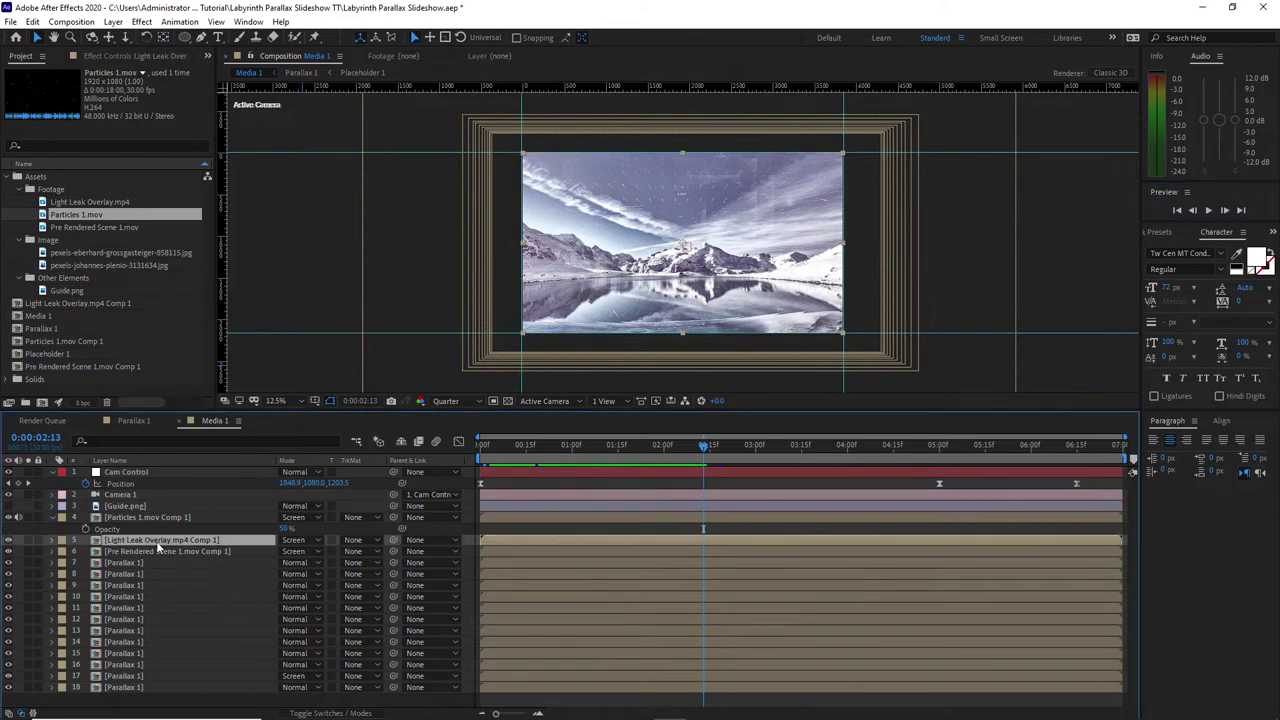
key("t")
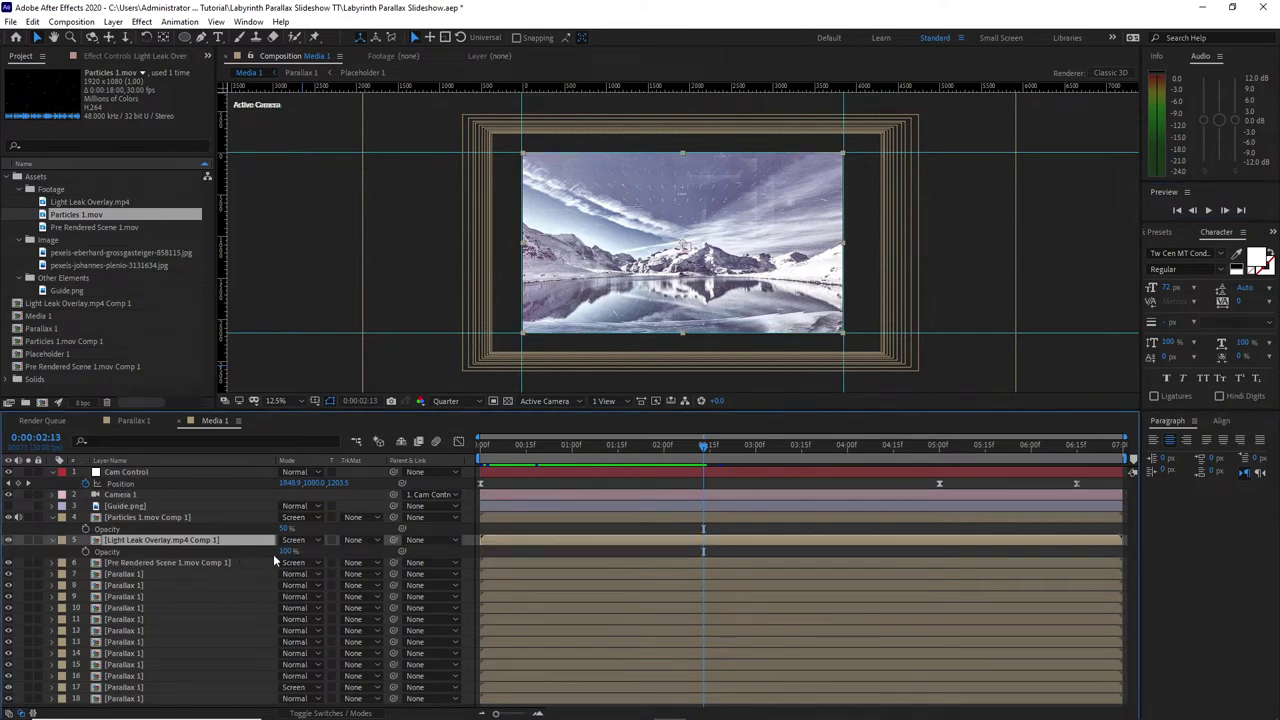
left_click_drag(281, 559, 256, 551)
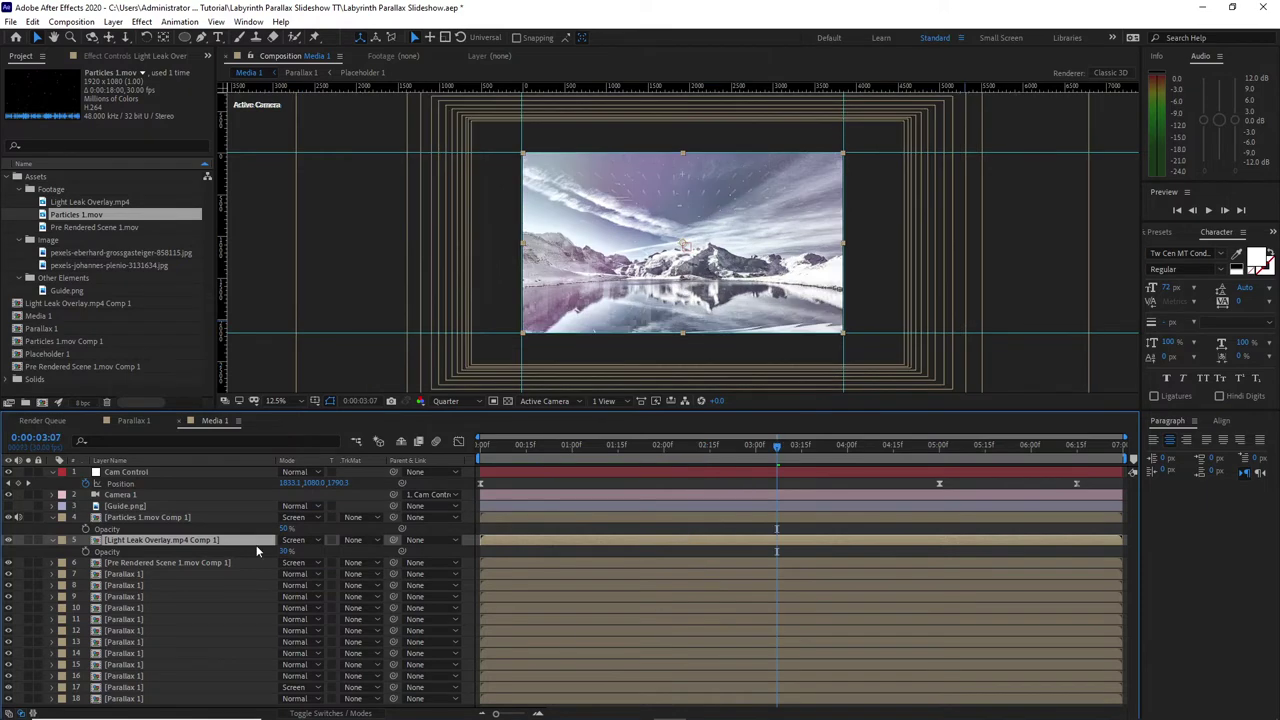
left_click_drag(780, 450, 480, 476)
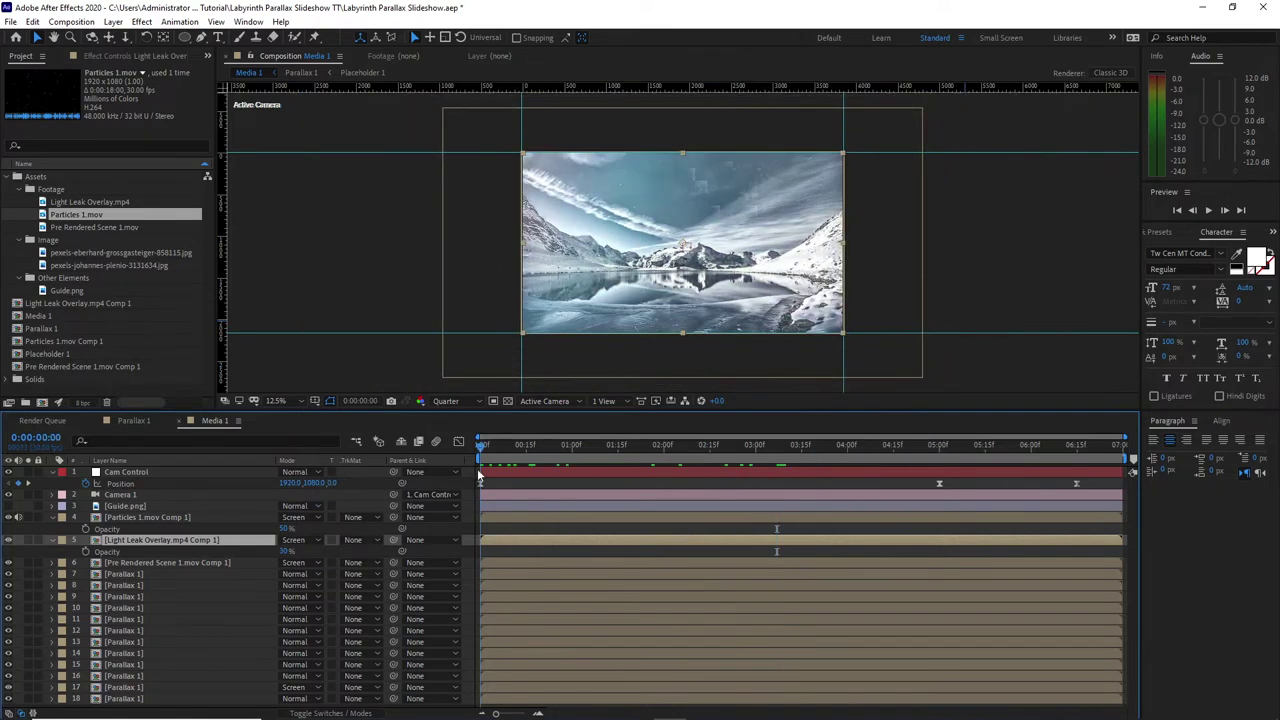
Step: Play through the Media 1 tunnel push with its particle and light-leak overlays, then stop
left_click(1207, 211)
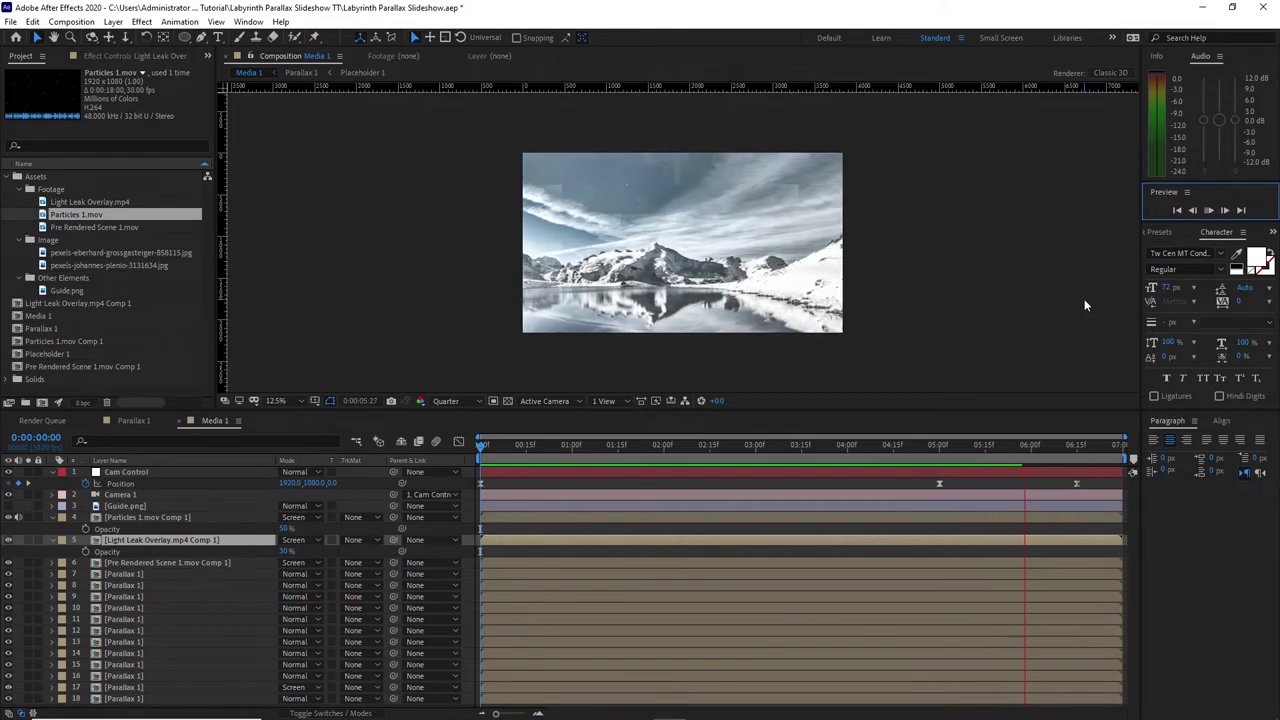
left_click(1209, 212)
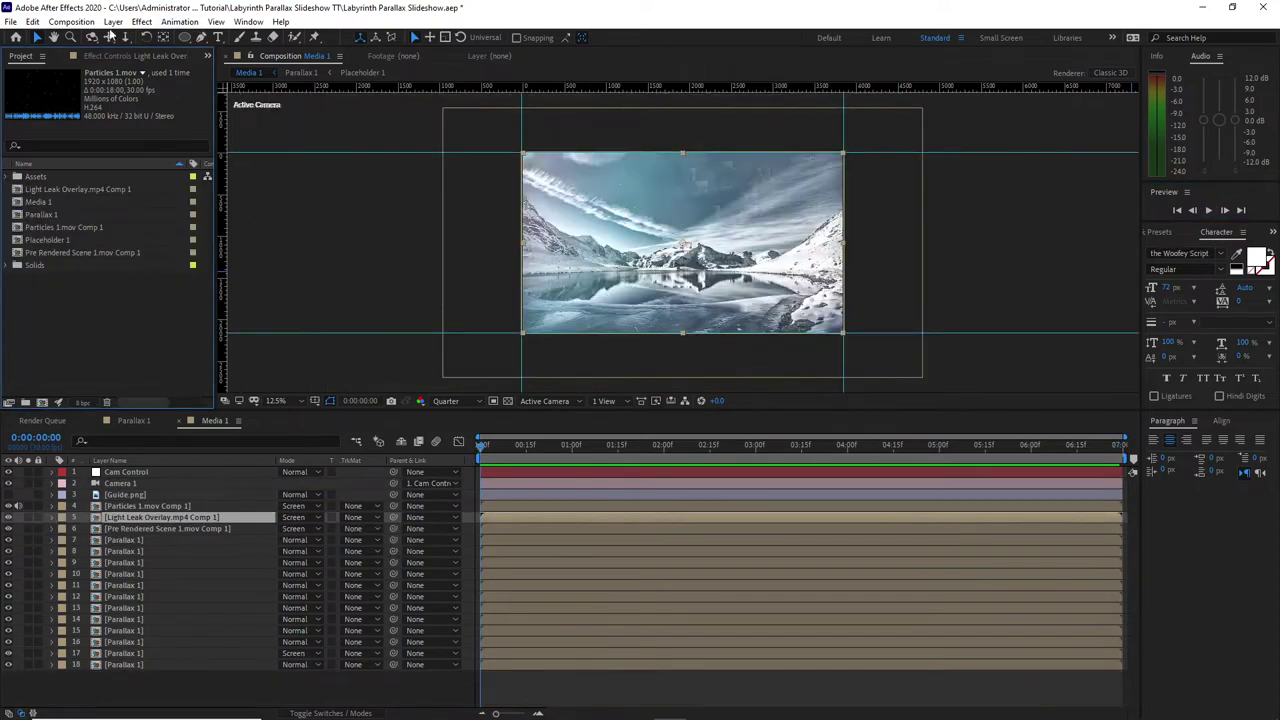
Step: Create a new composition named Text with a height of 500 px (3840 × 500)
left_click(72, 22)
left_click(93, 44)
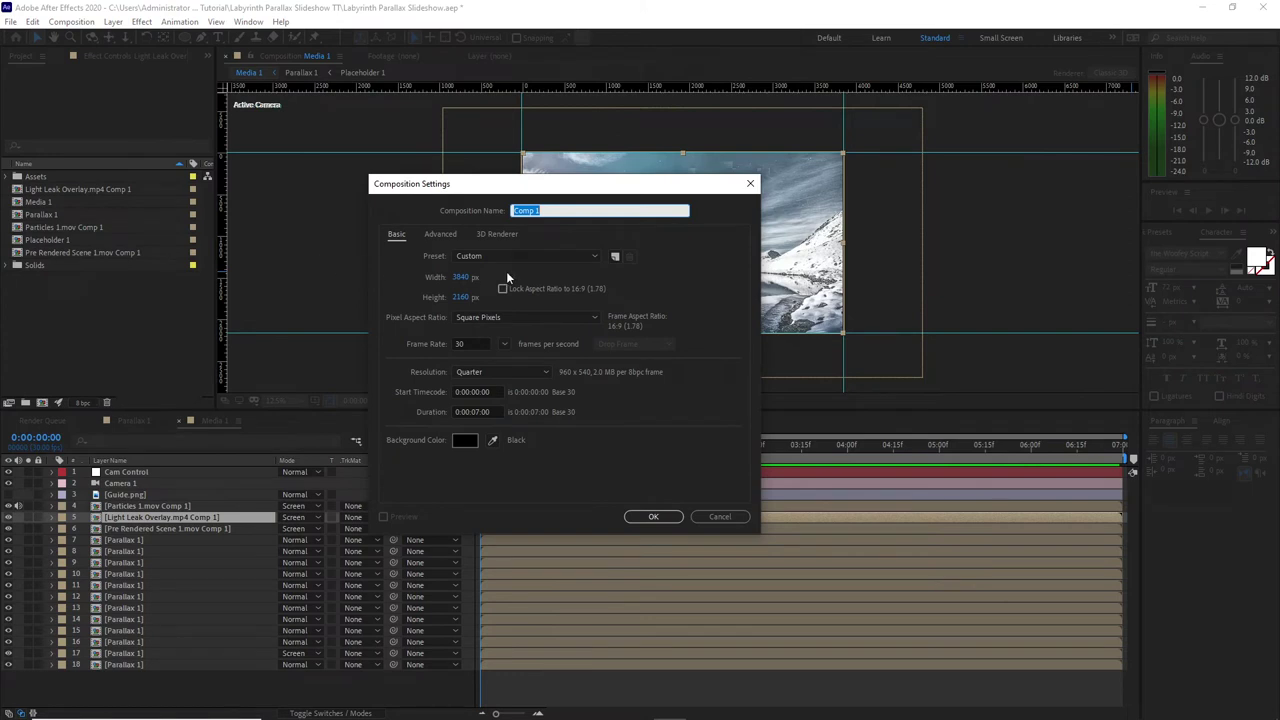
type("Text")
left_click(462, 298)
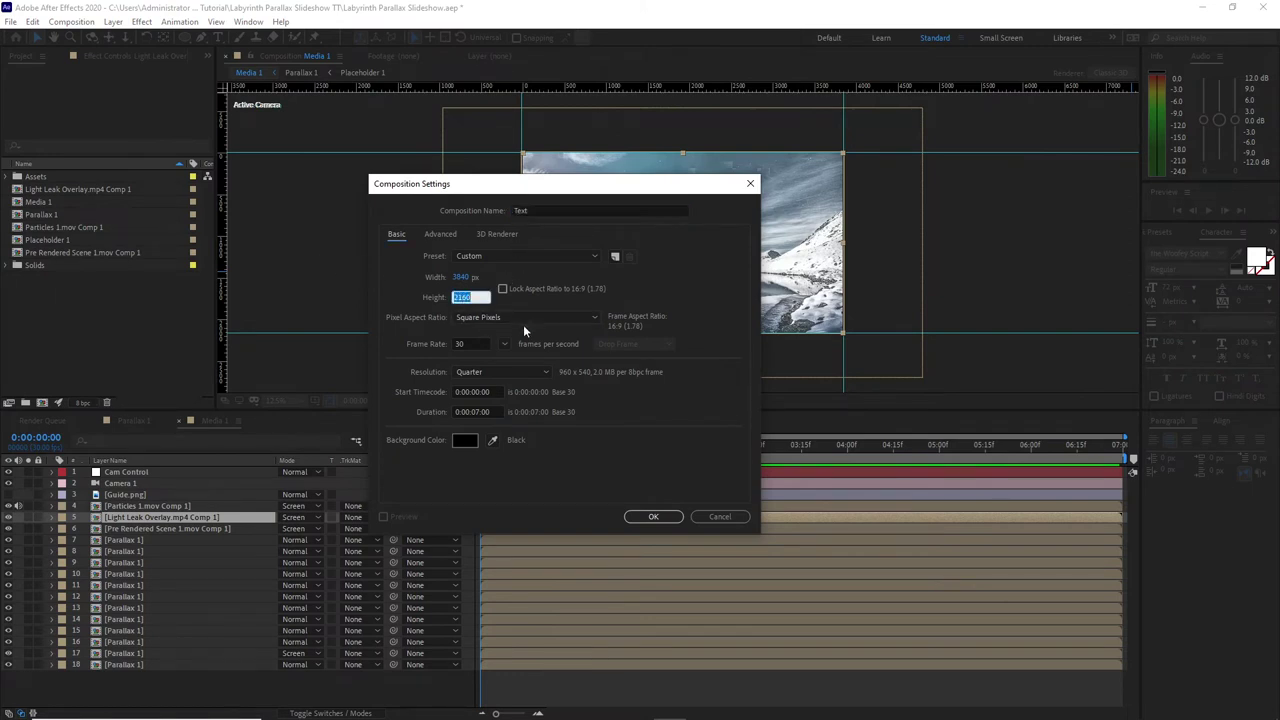
type("500")
left_click(648, 518)
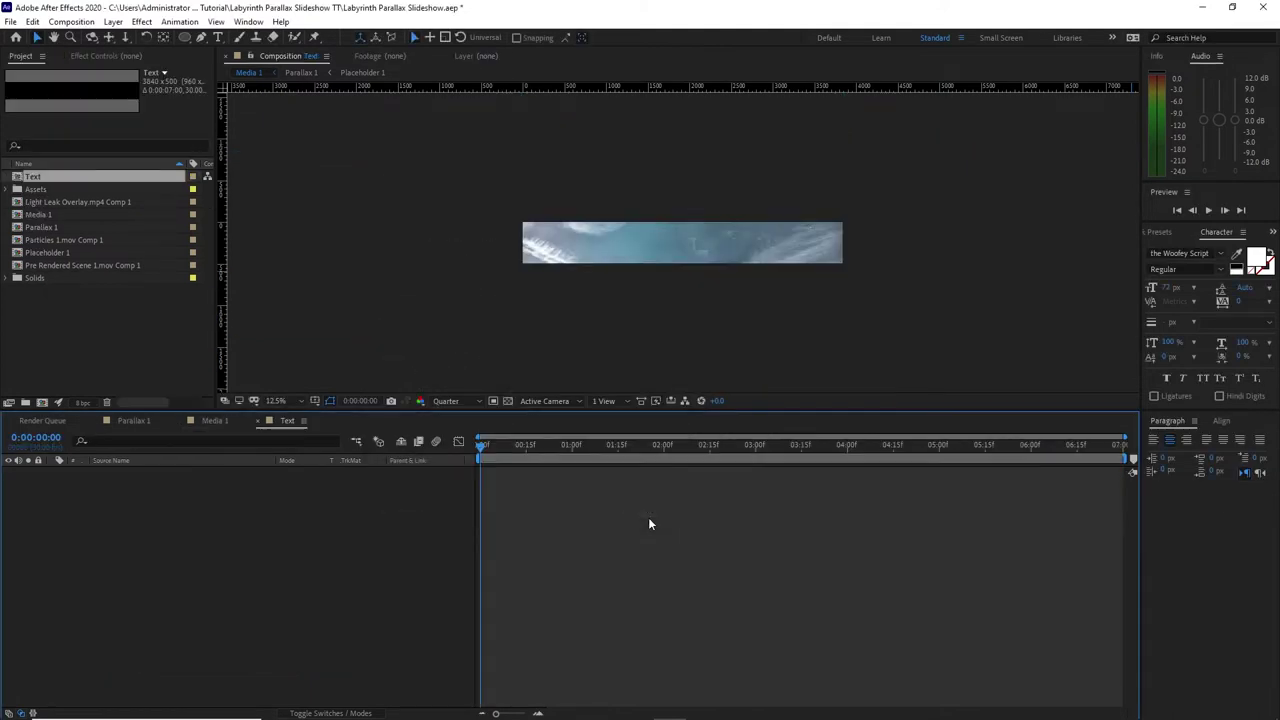
Step: Type the 'Labyrinth Parallax' title, centre it horizontally, and start a second text layer below
left_click(219, 37)
left_click(443, 248)
type("L")
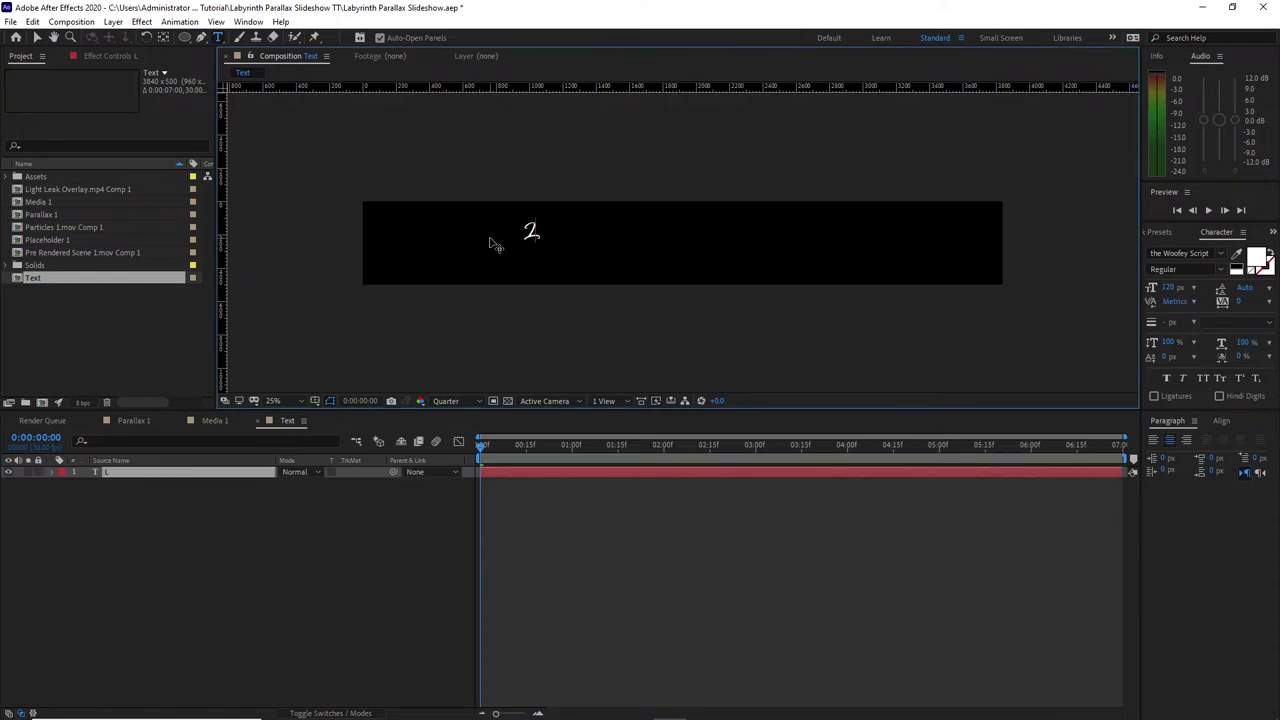
type("abyrinth")
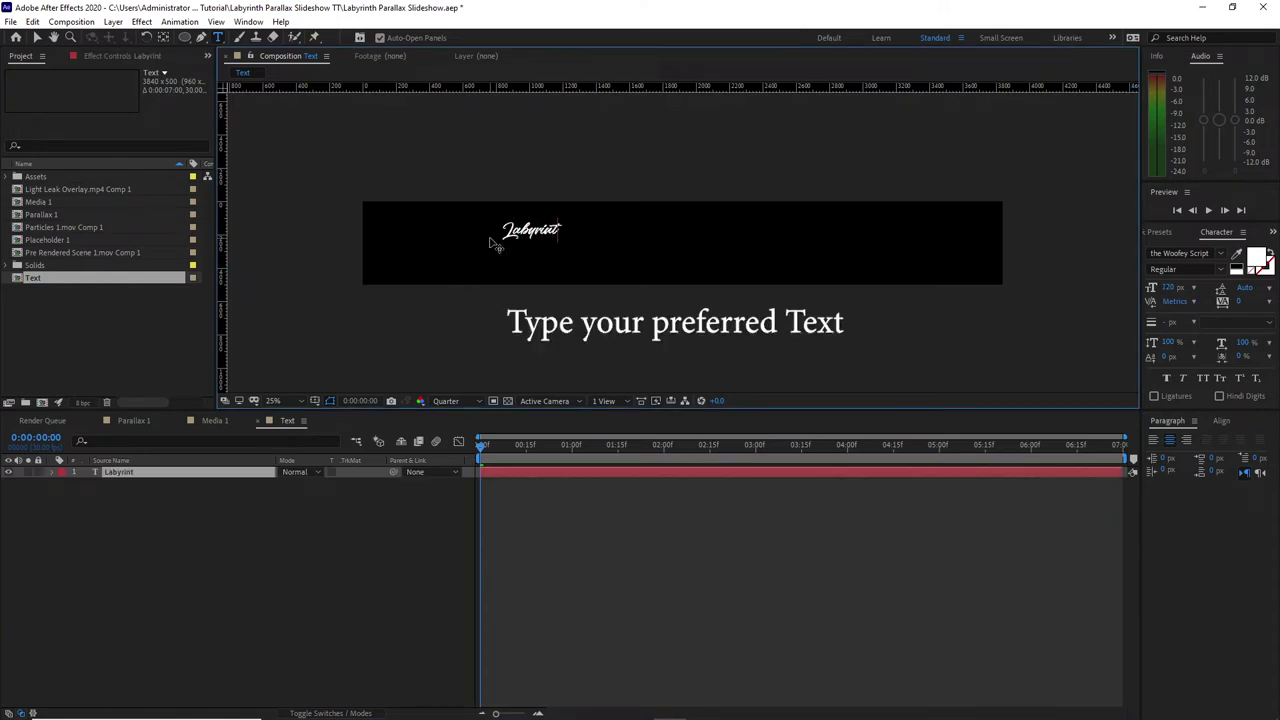
type(" Parallax")
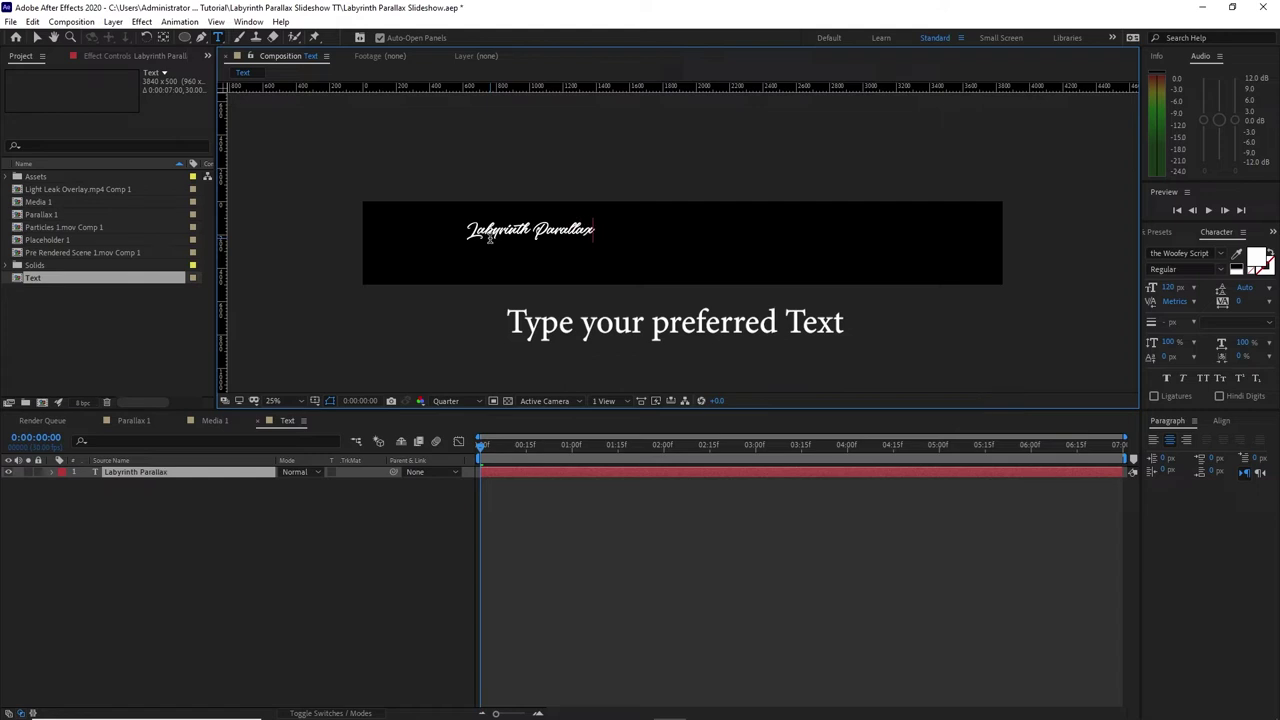
key("Escape")
key("v")
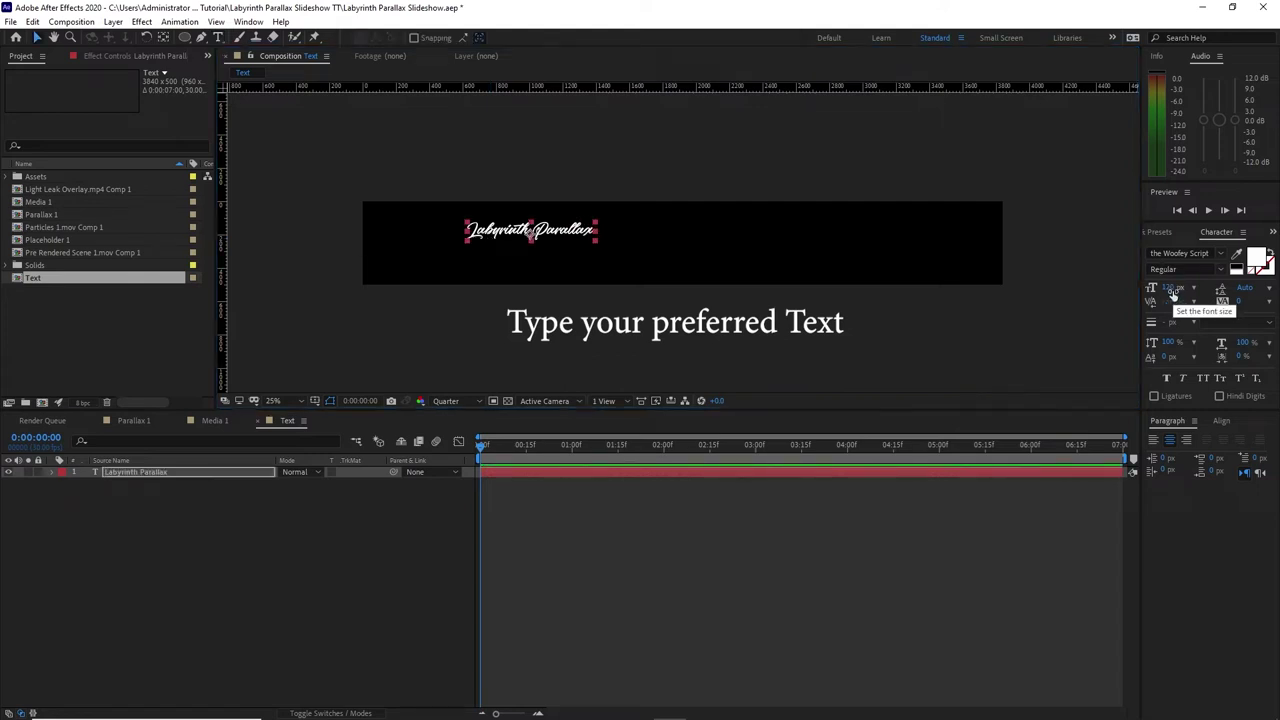
left_click(1222, 421)
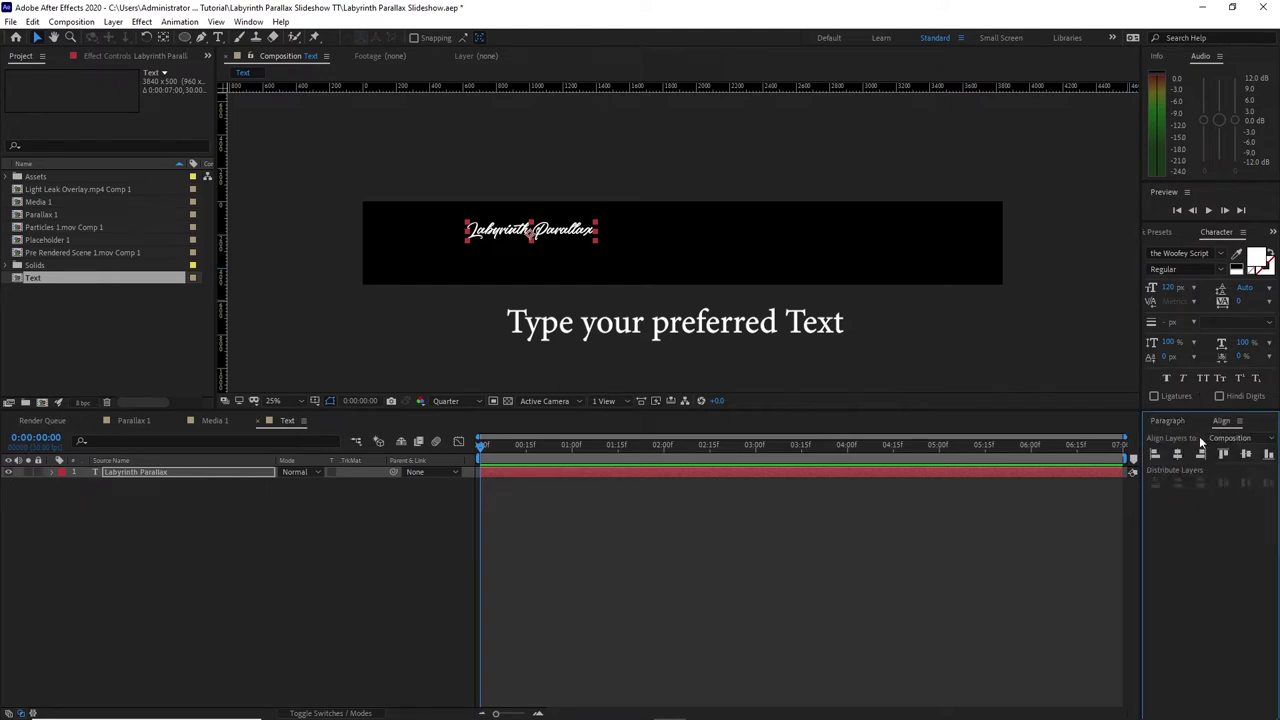
left_click(1182, 455)
left_click(218, 37)
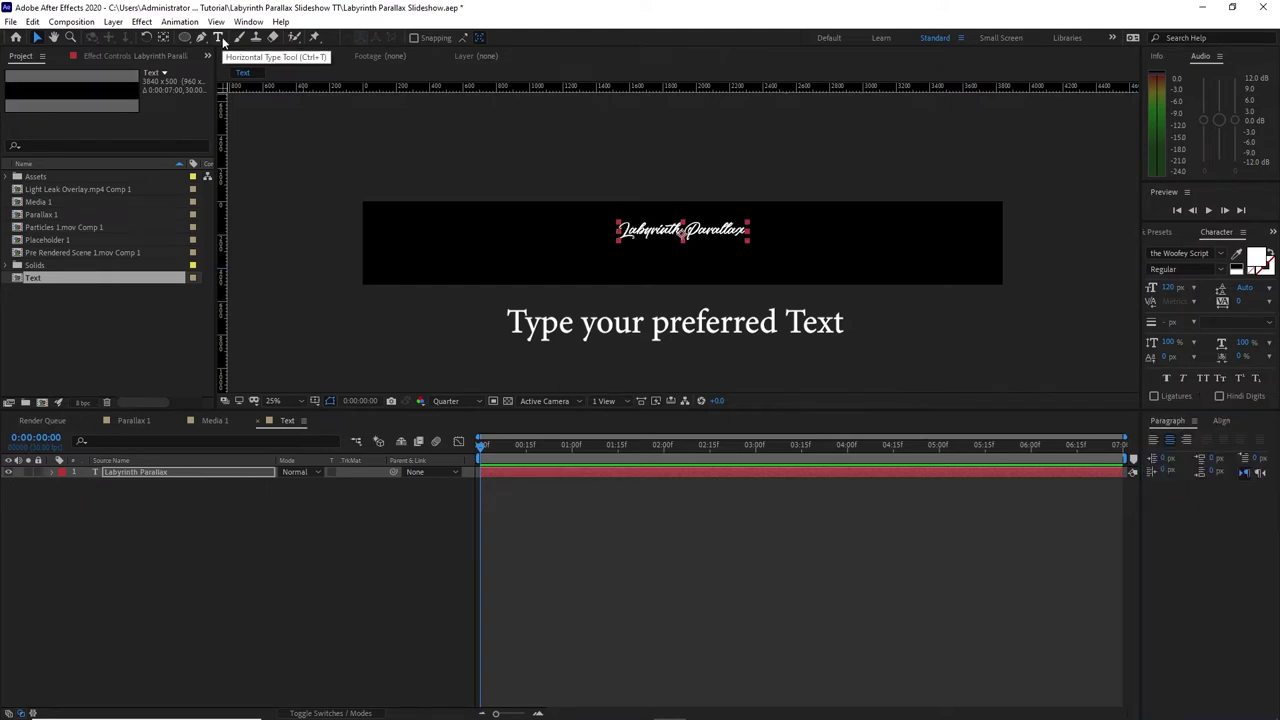
left_click(570, 262)
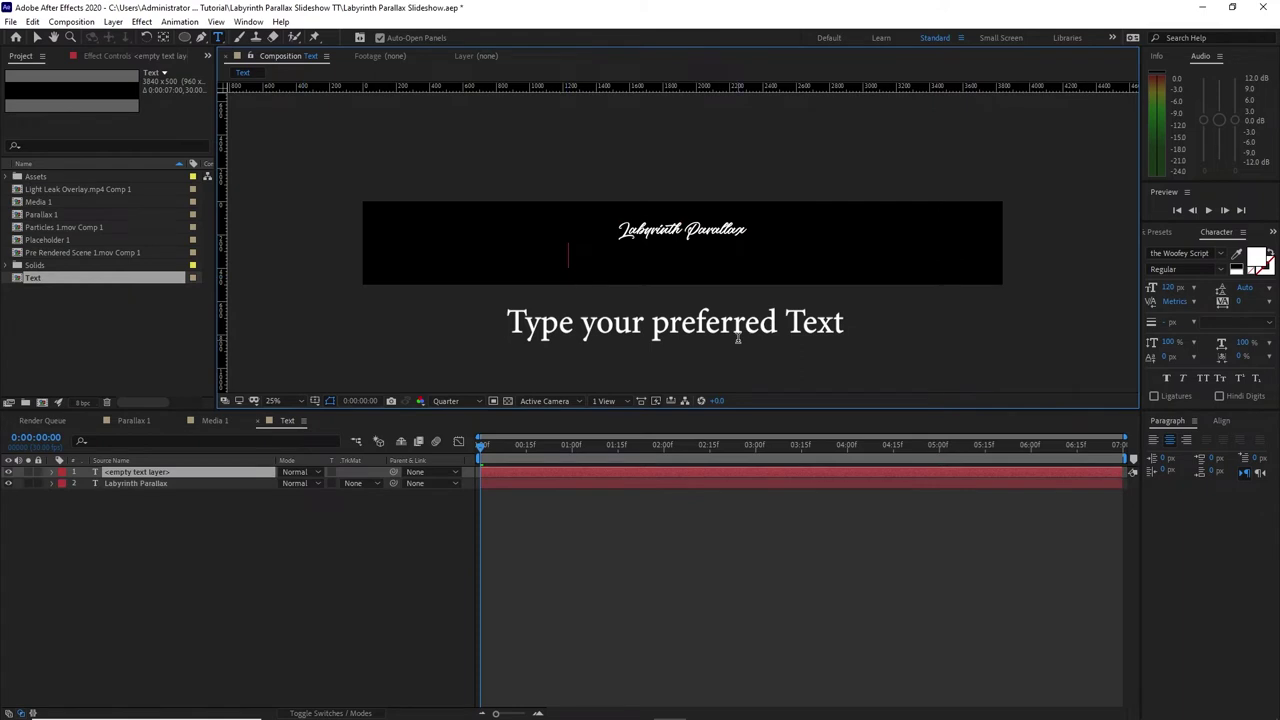
Step: Type 'SLIDESHOW' in the second text layer, correcting a typo
type("SD")
key("BackSpace")
type("L")
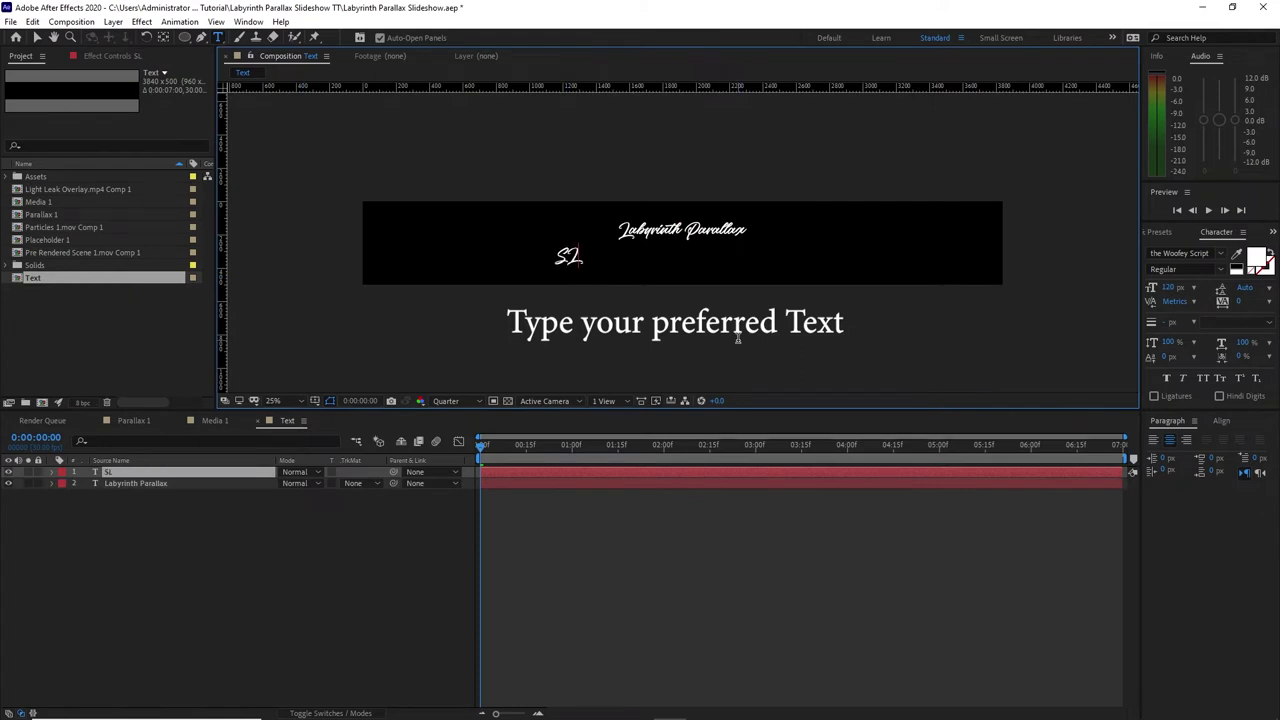
type("IDESHOW")
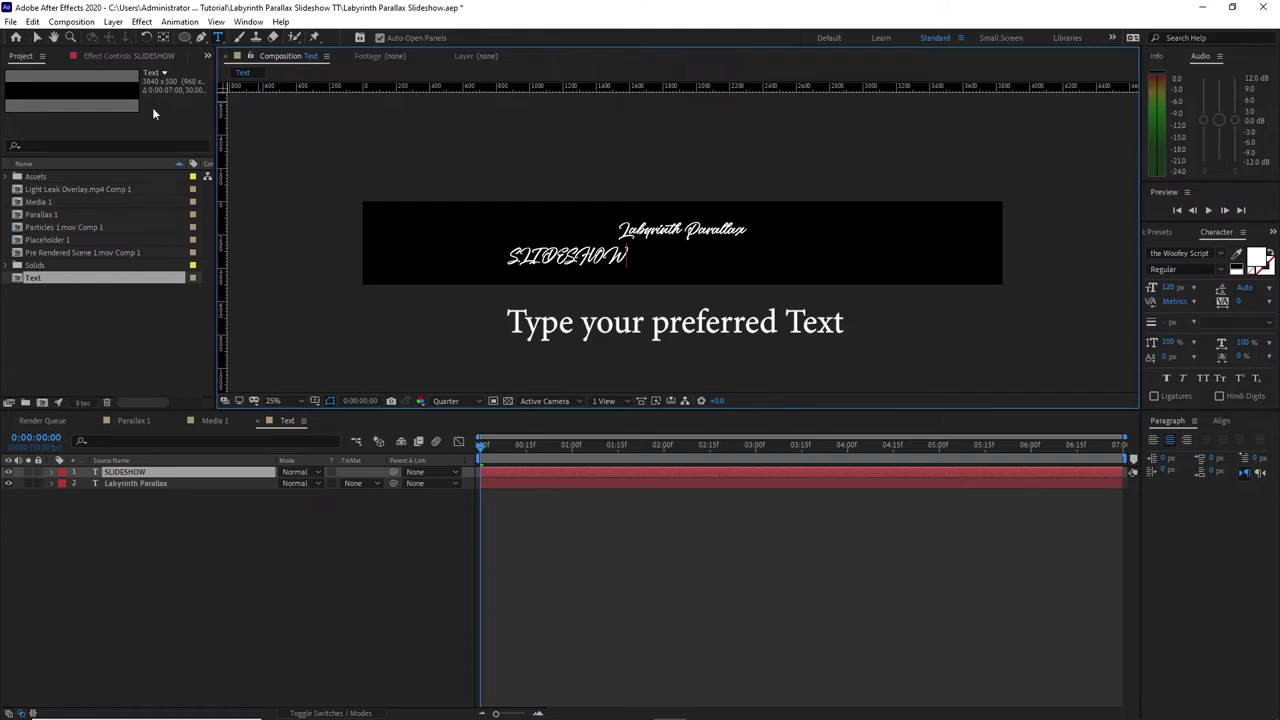
left_click(37, 37)
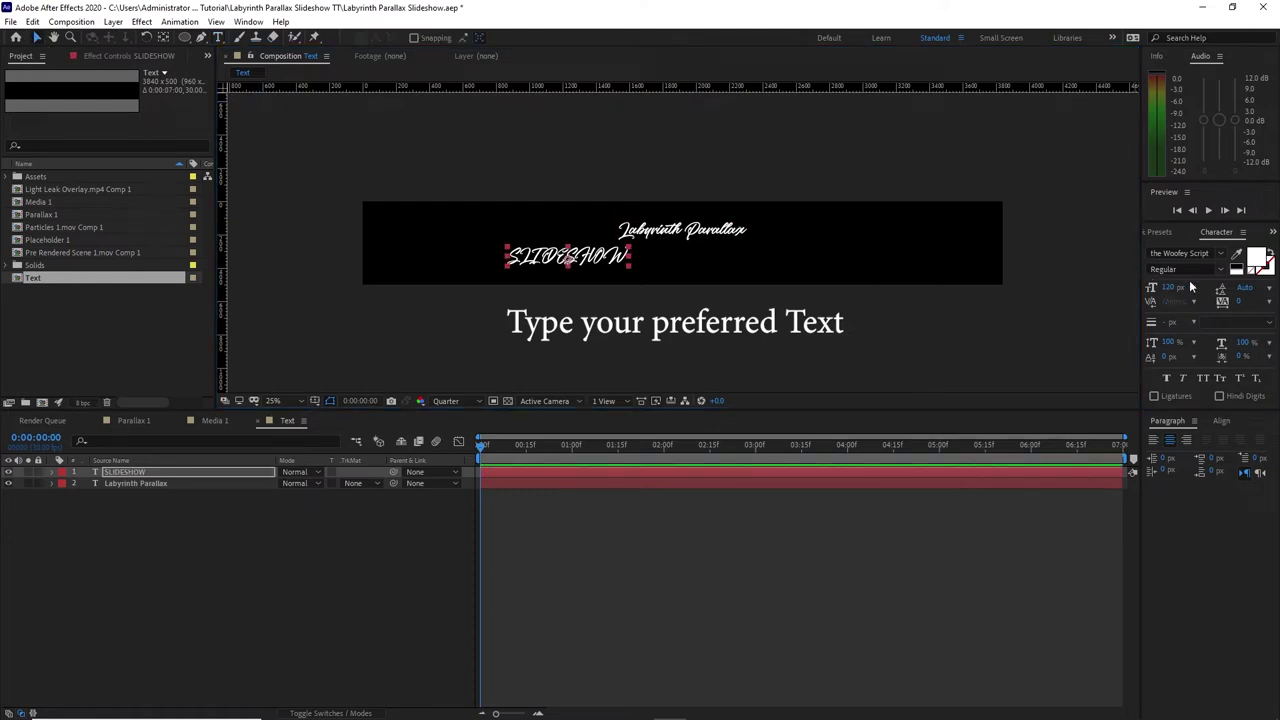
Step: Format SLIDESHOW as Tw Cen MT, 60 px, tracking 200, centred horizontally
left_click(1221, 256)
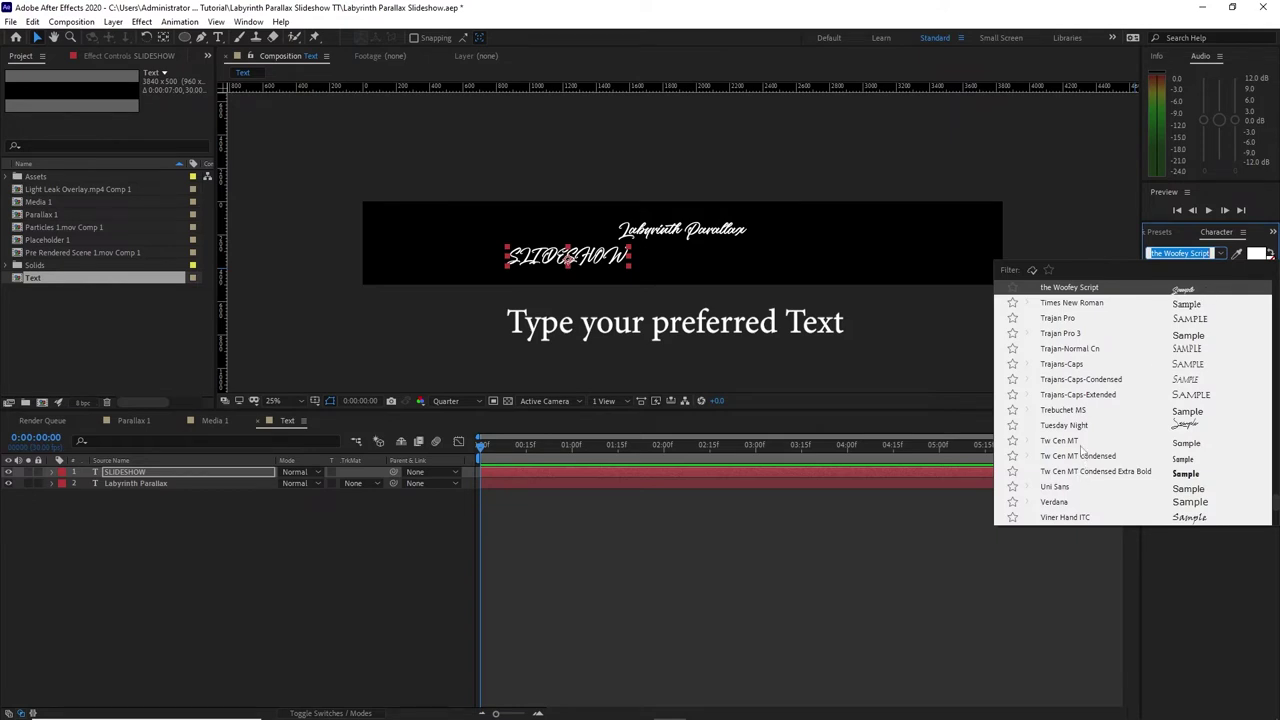
left_click(1079, 446)
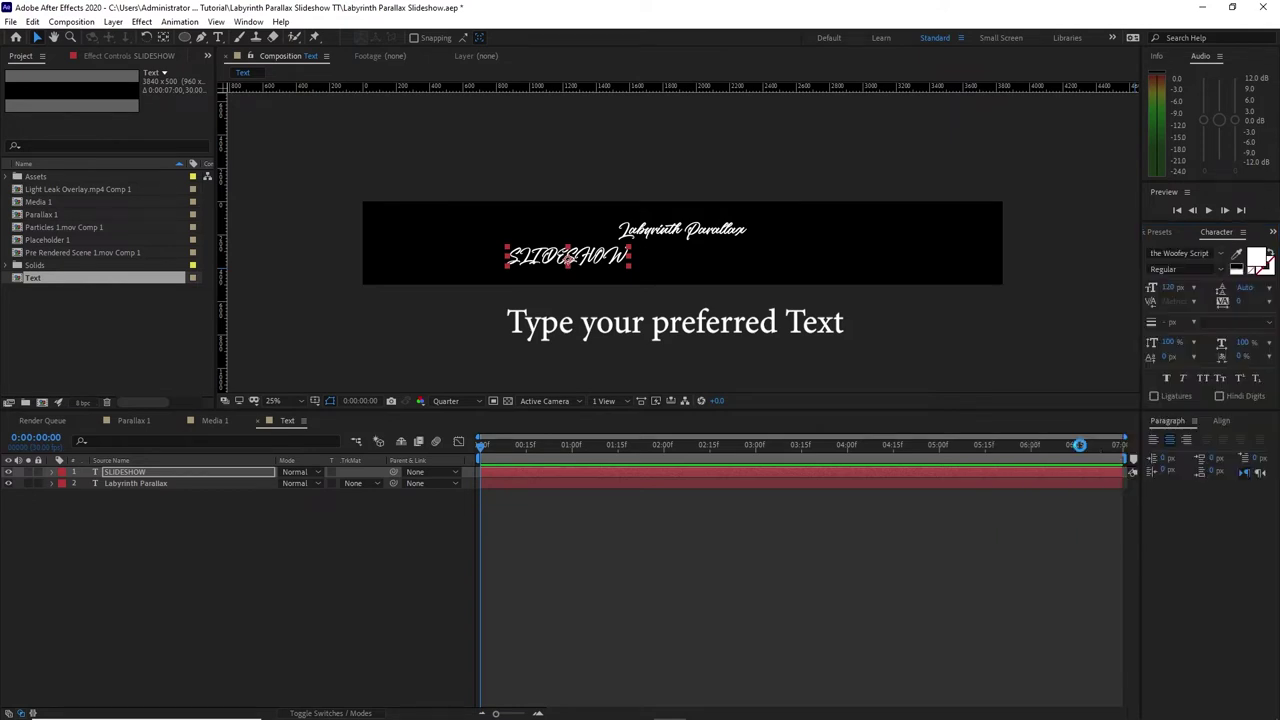
left_click(1194, 288)
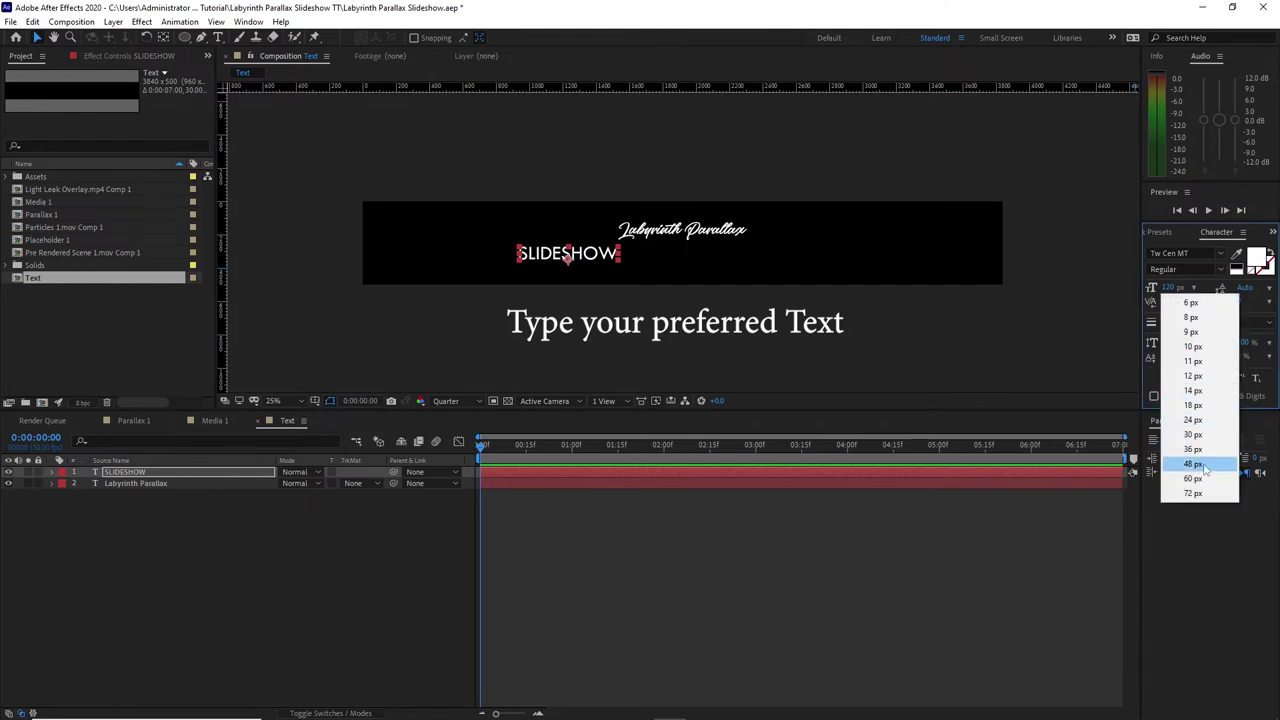
left_click(1203, 478)
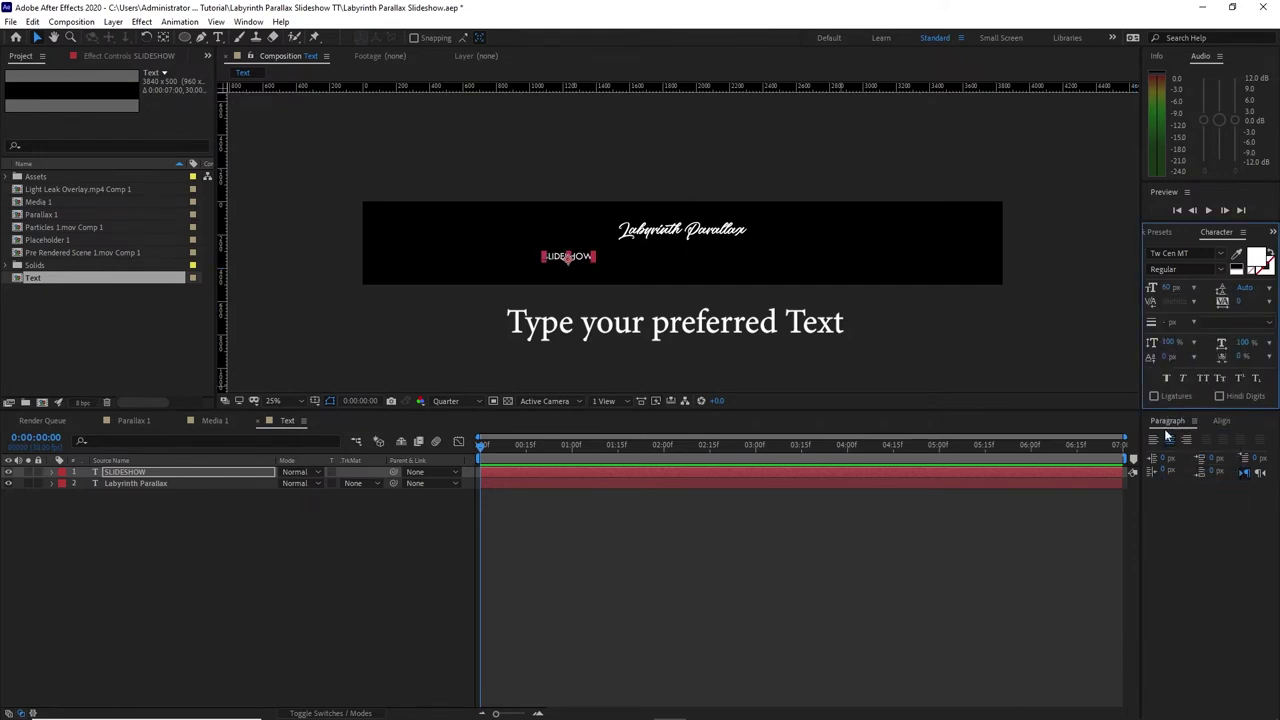
left_click(1220, 421)
left_click(1178, 455)
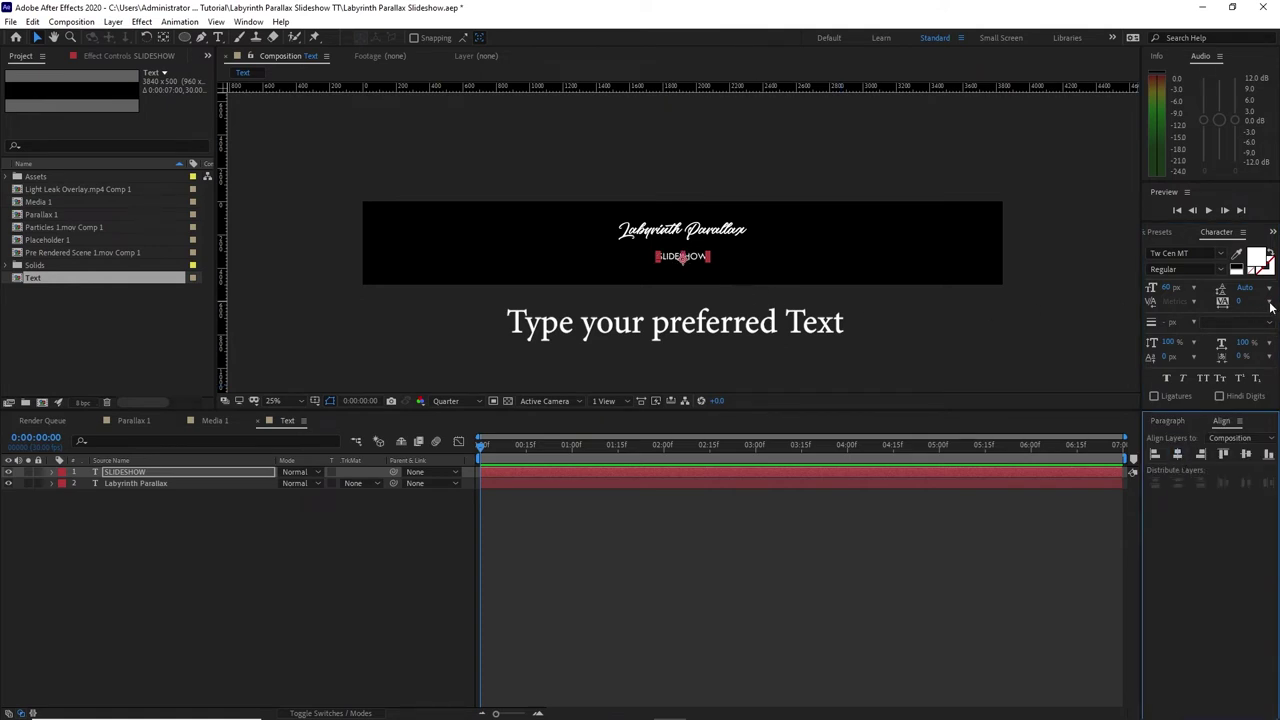
left_click(1269, 303)
left_click(1247, 526)
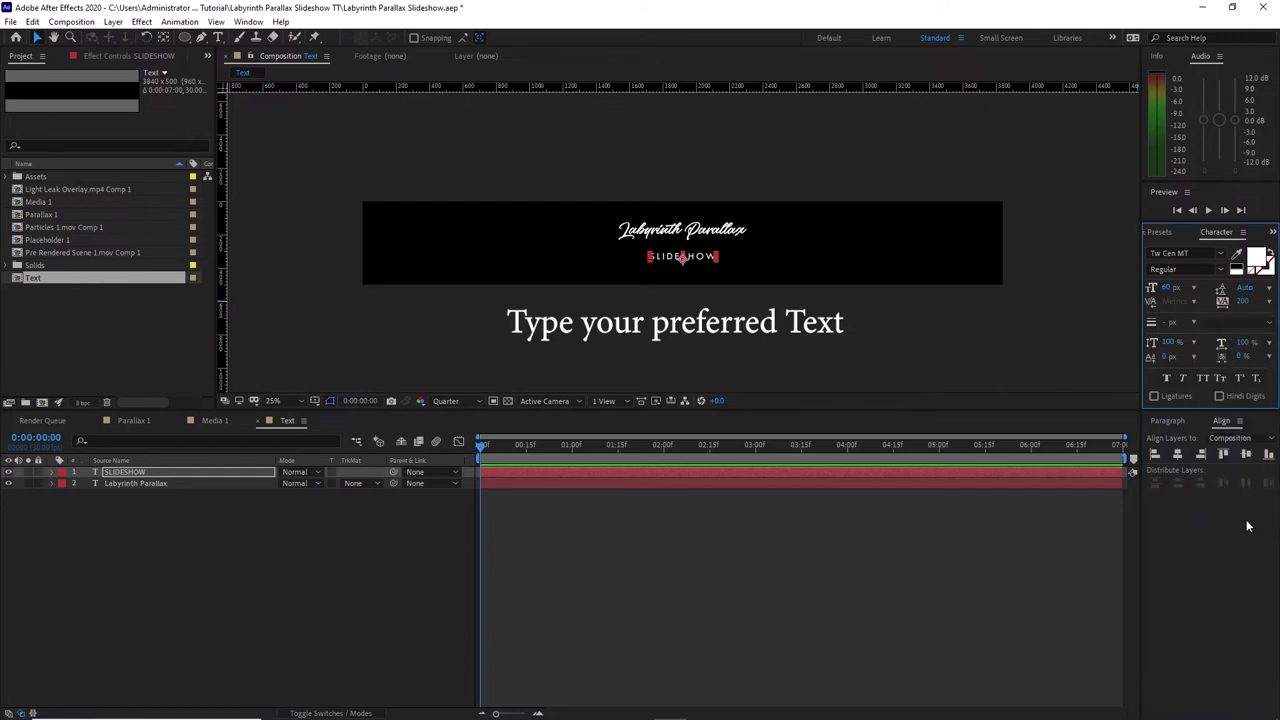
Step: Nudge SLIDESHOW up and Labyrinth Parallax down slightly to tighten the spacing
left_click_drag(680, 265, 680, 262)
left_click(680, 232)
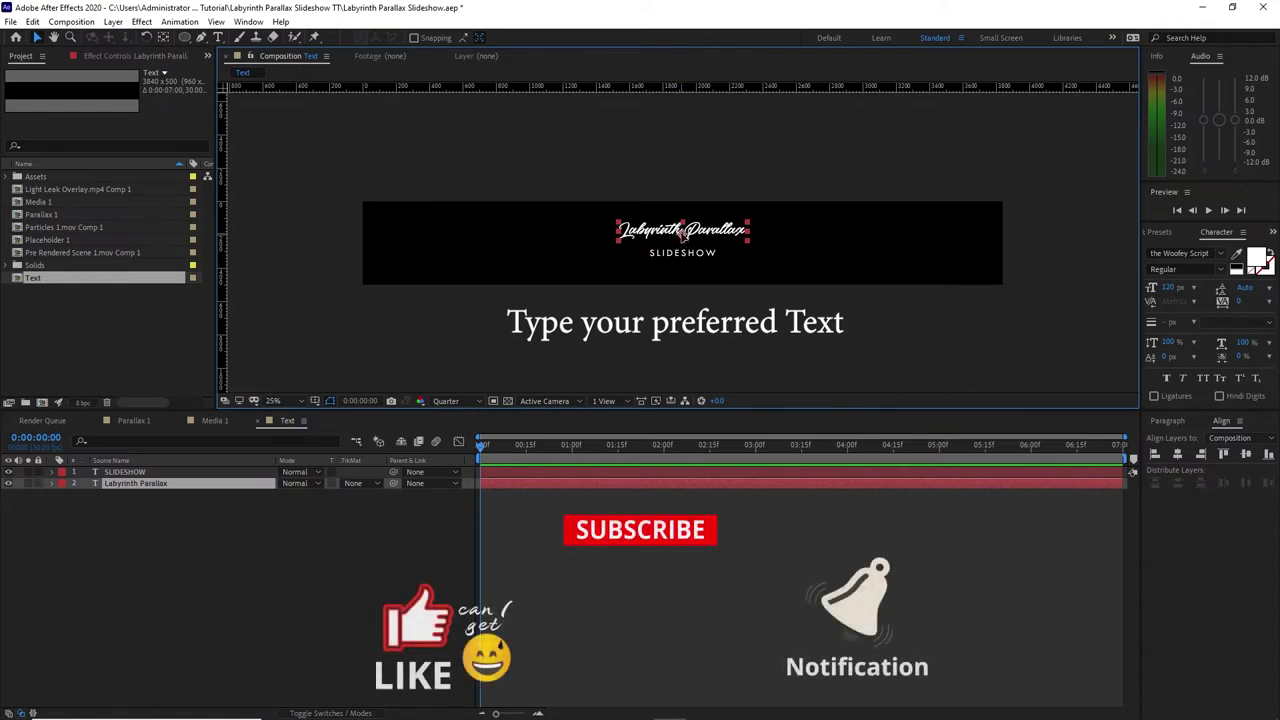
left_click_drag(685, 240, 685, 246)
left_click(560, 300)
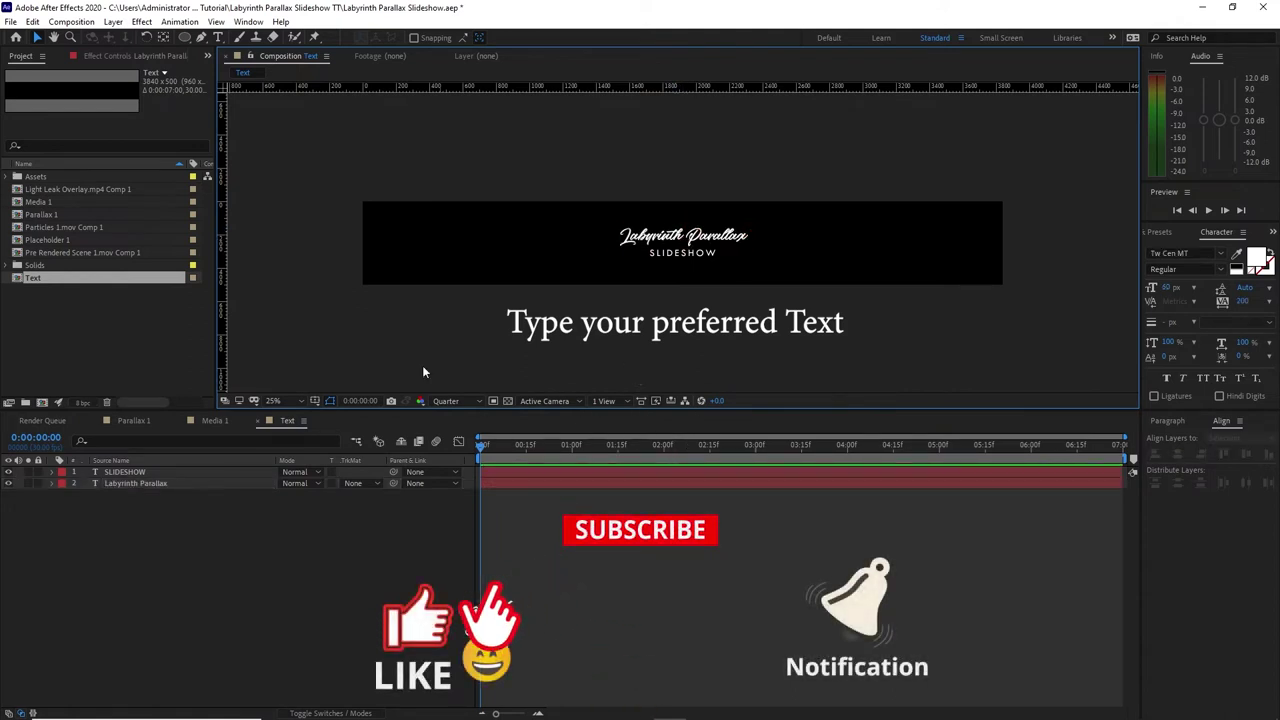
Step: Rename the Text composition to Text Animation
right_click(129, 280)
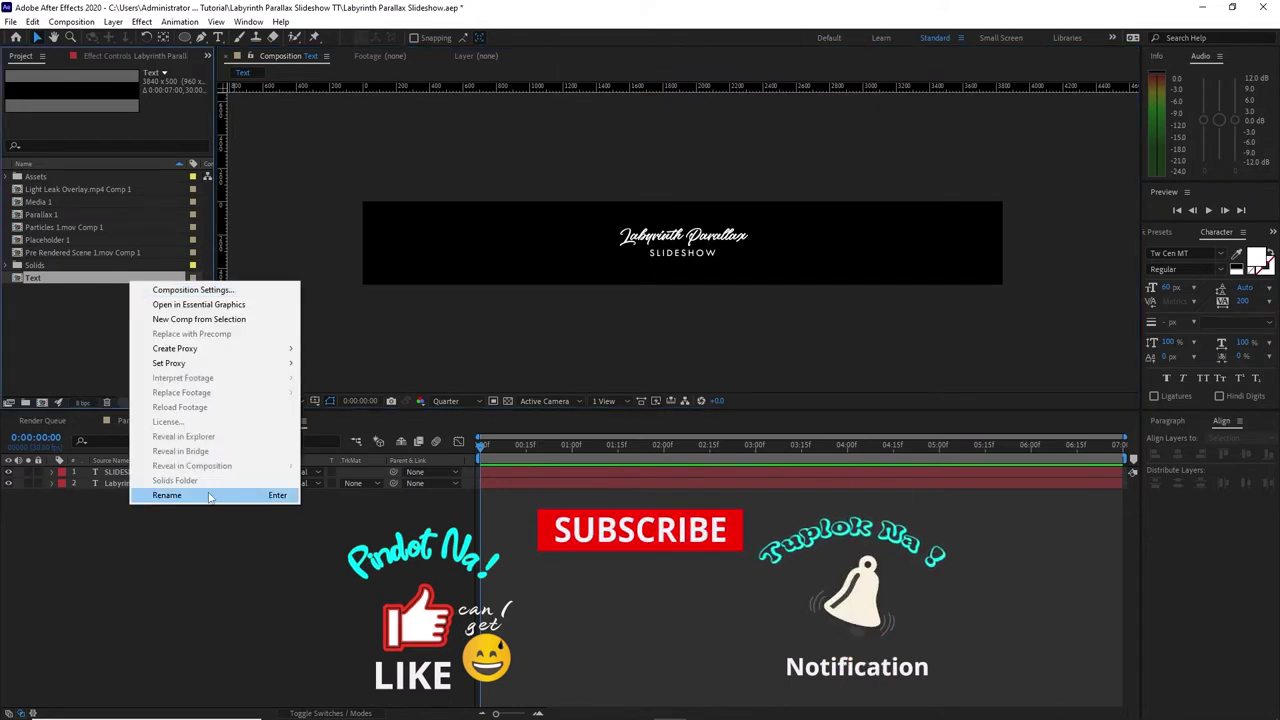
left_click(160, 495)
type("An")
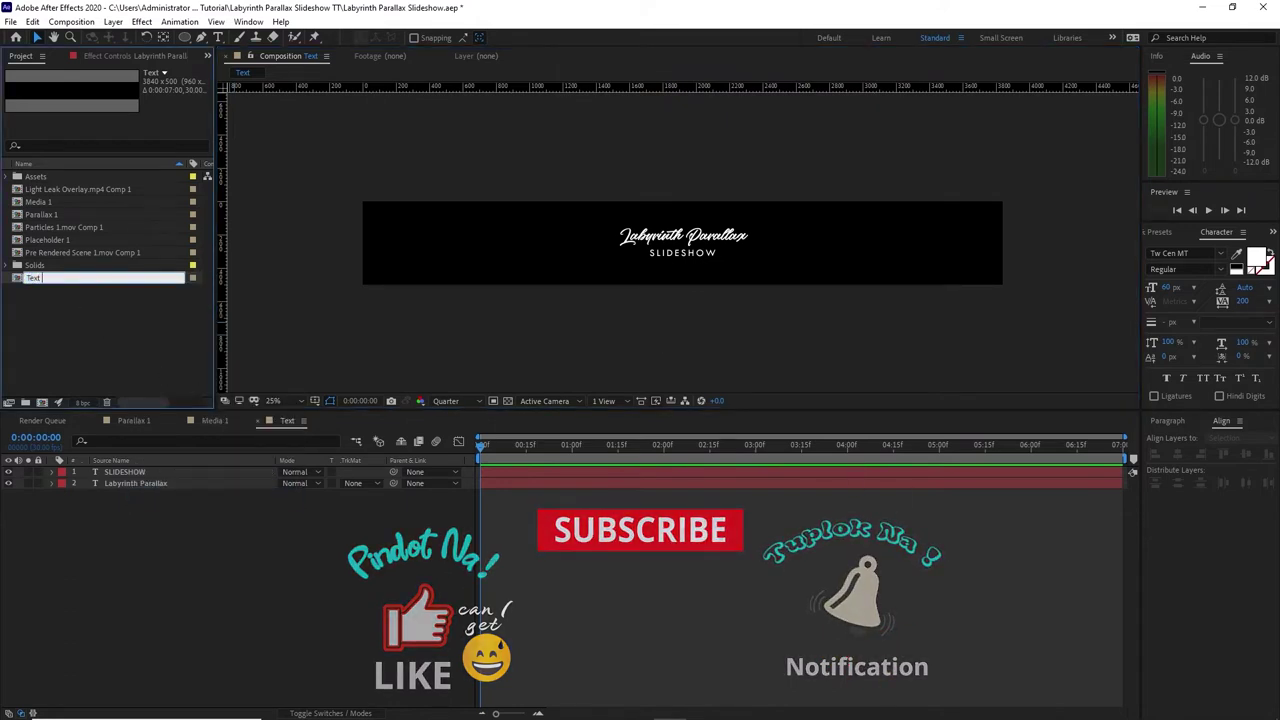
type("imation")
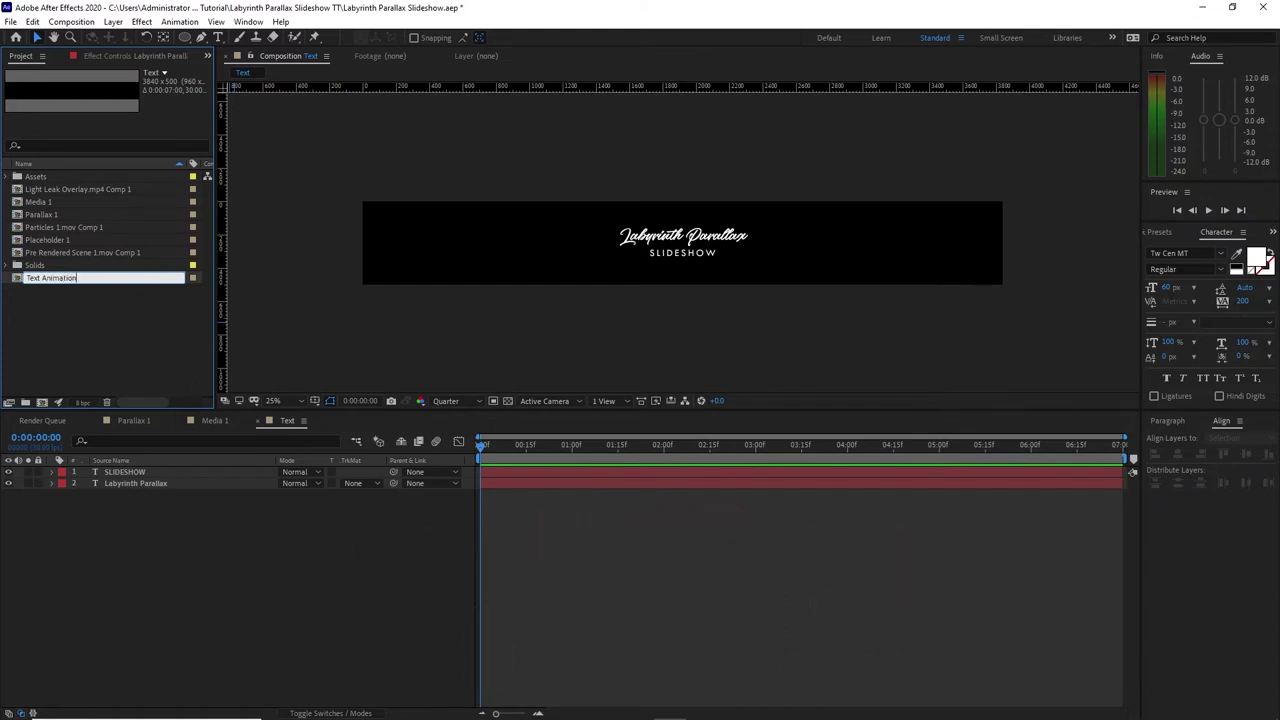
left_click(146, 508)
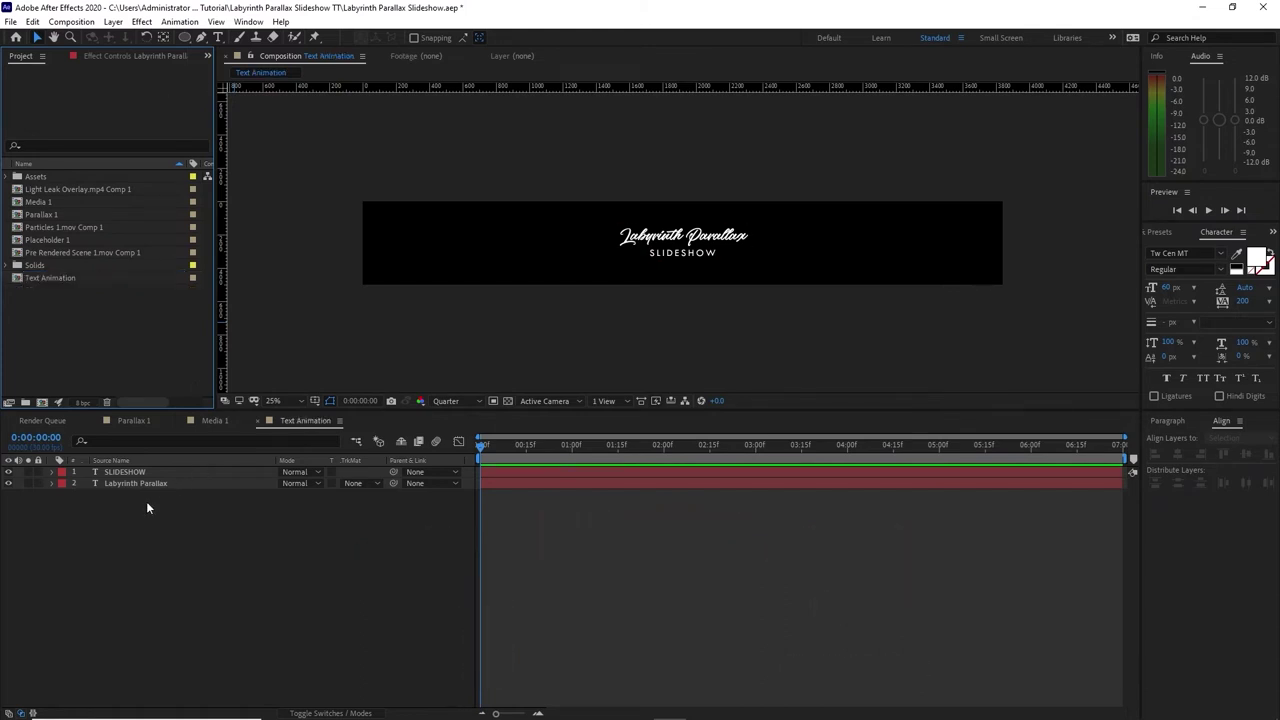
Step: Keyframe both text layers' opacity from 0% to 100% over about one second
left_click_drag(130, 533, 117, 474)
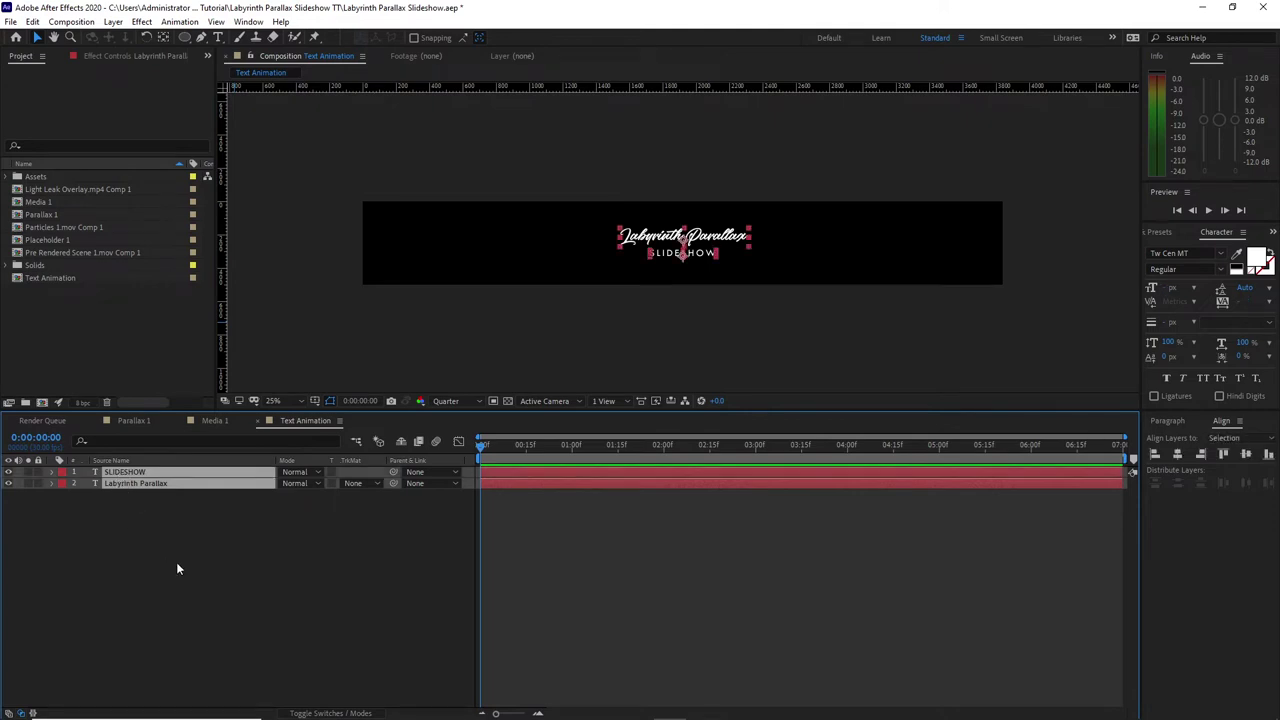
key("t")
left_click_drag(481, 446, 514, 456)
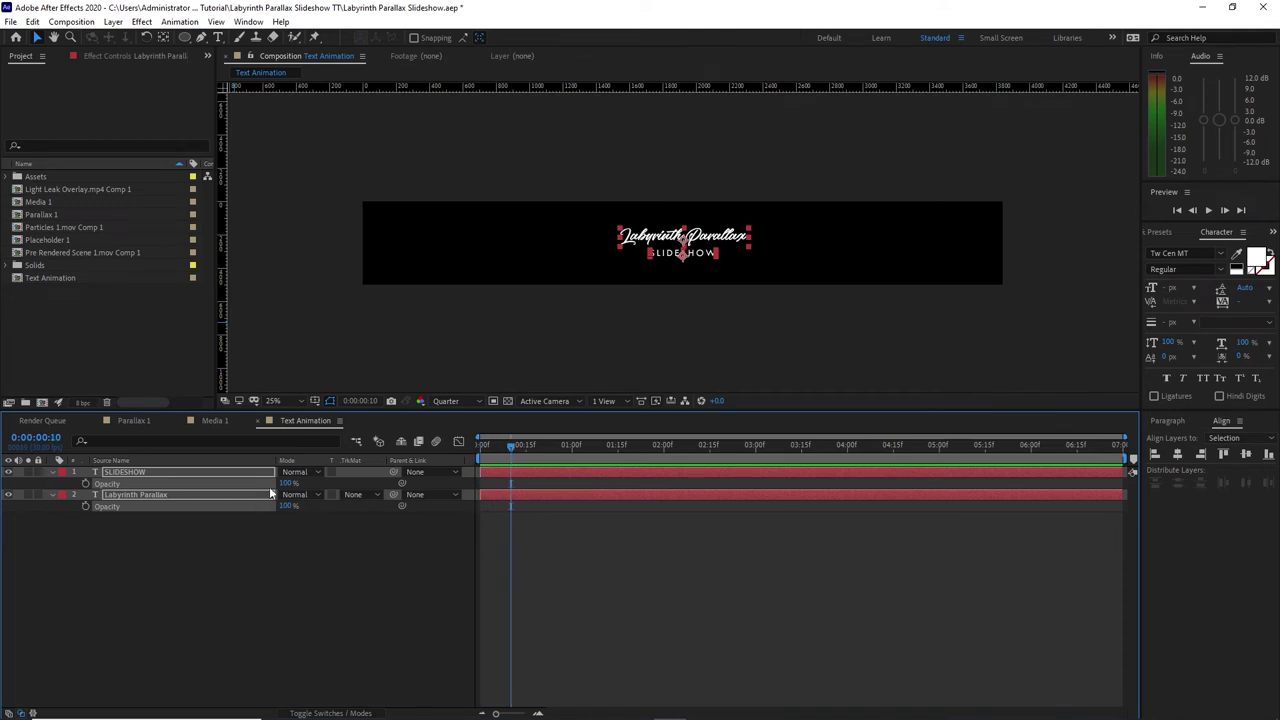
left_click_drag(285, 484, 145, 497)
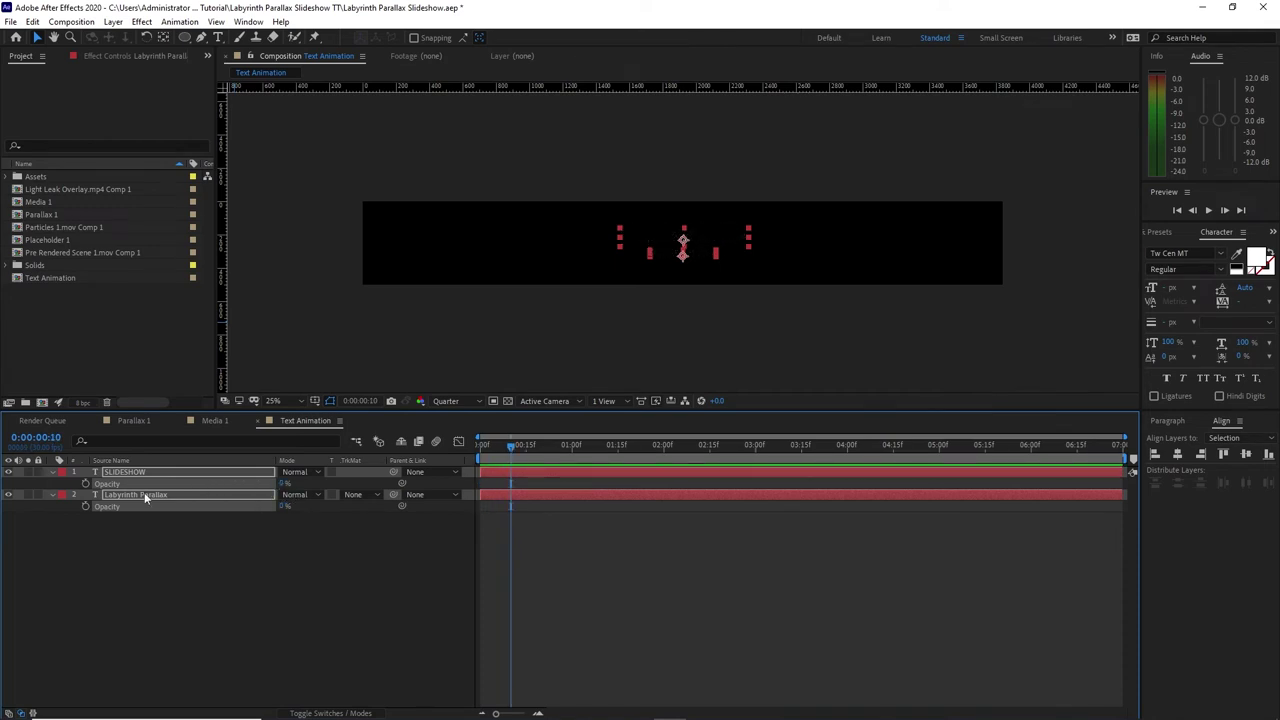
left_click(86, 482)
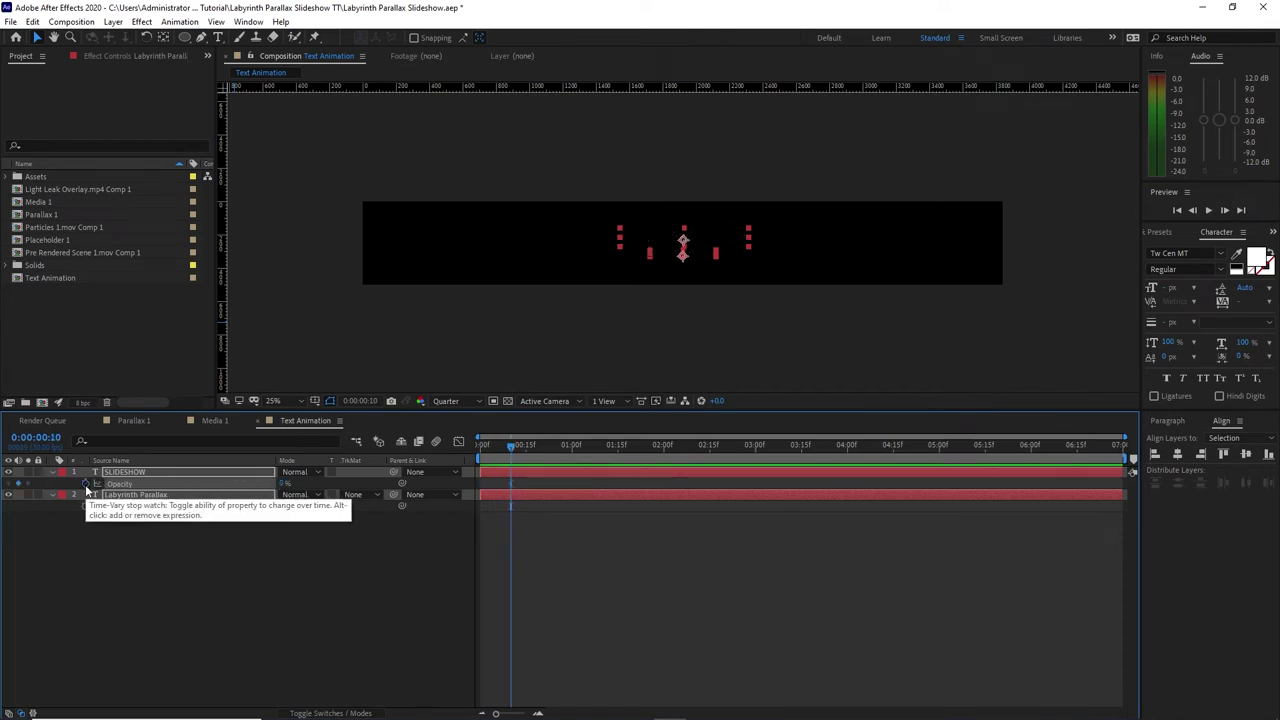
left_click_drag(511, 446, 615, 480)
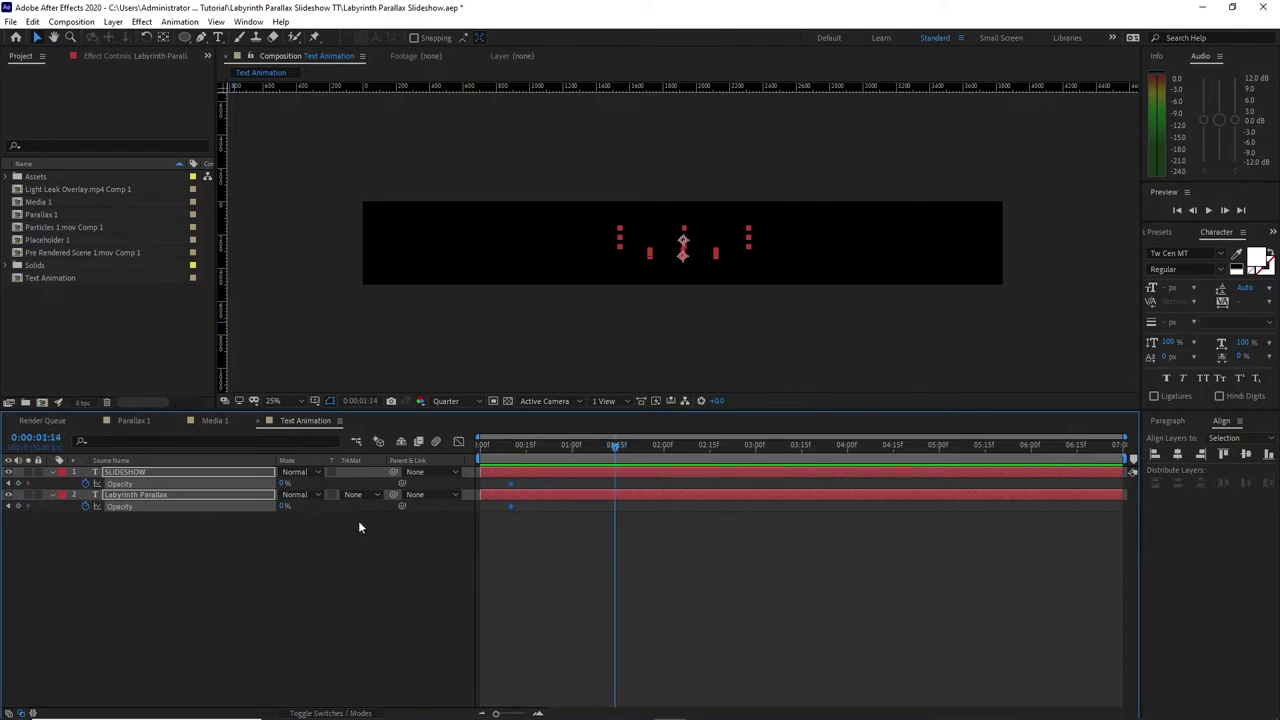
left_click_drag(281, 484, 428, 496)
Step: Shift SLIDESHOW's fade-in keyframes later to start at 1:00
left_click(505, 482)
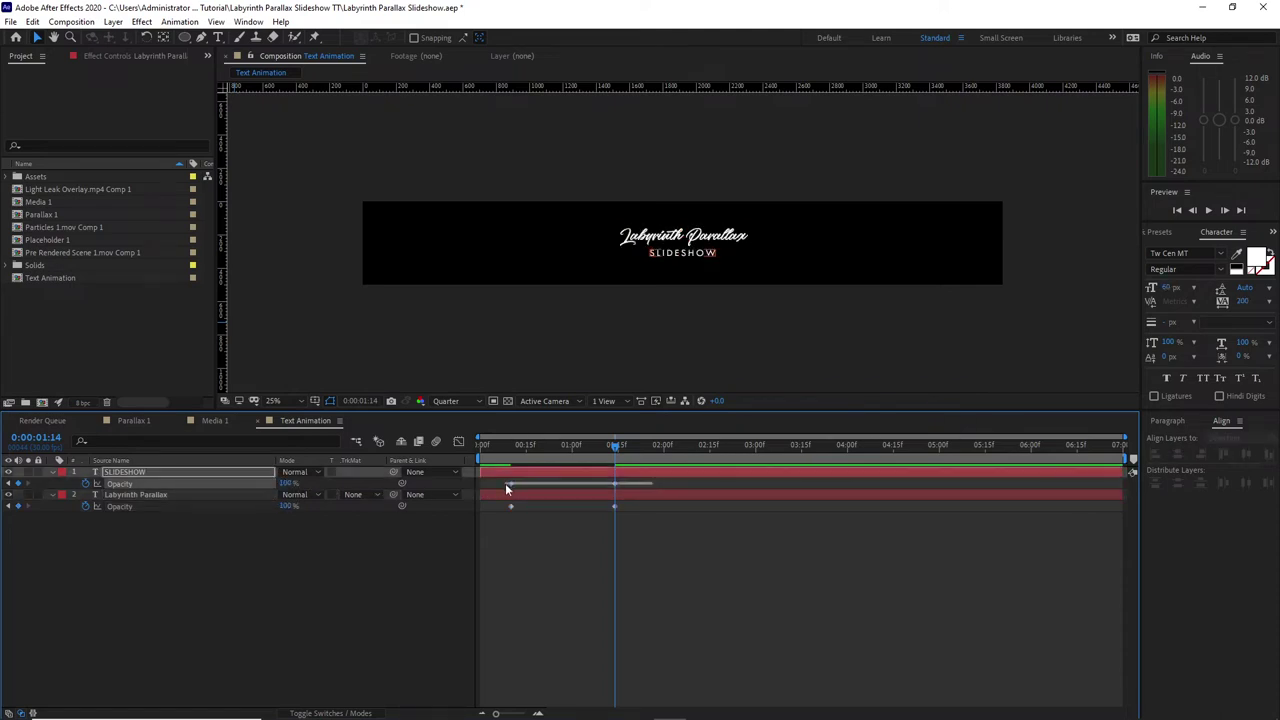
left_click(571, 450)
left_click_drag(512, 485, 685, 464)
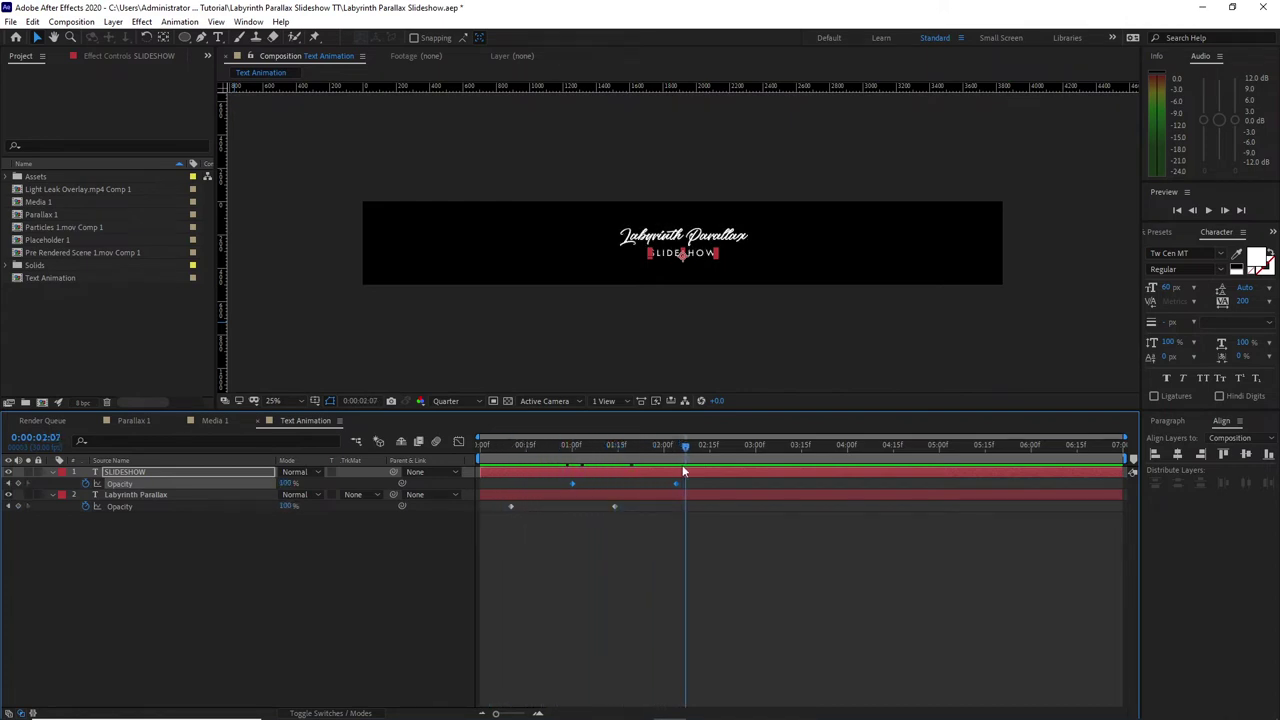
Step: Place the Text Animation comp into the Media 1 timeline and move to about two seconds
left_click(215, 421)
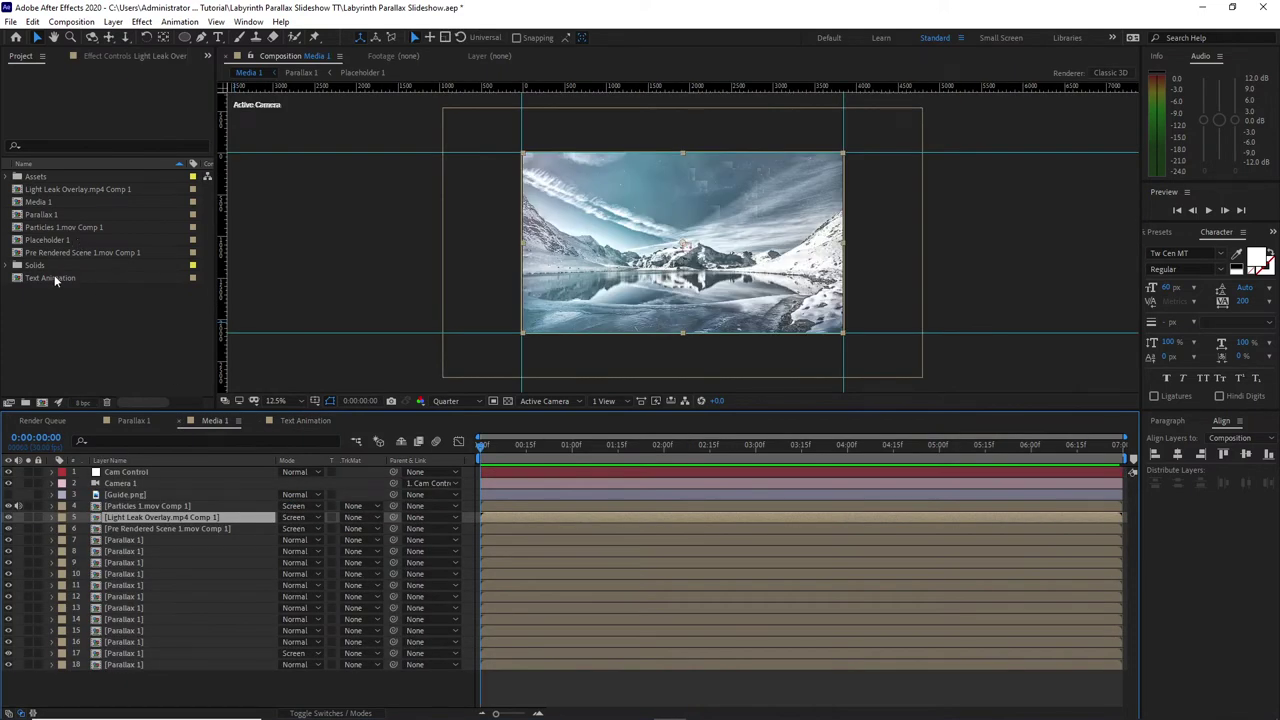
left_click_drag(55, 278, 110, 501)
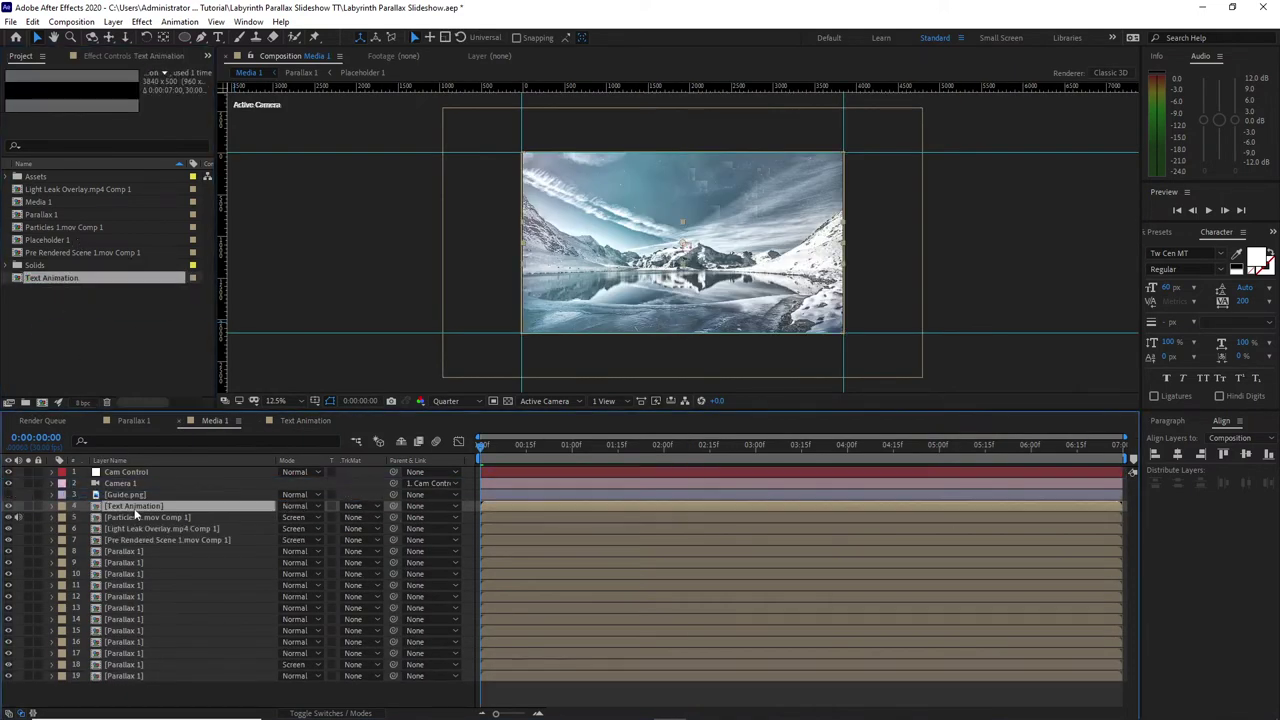
left_click_drag(485, 450, 696, 452)
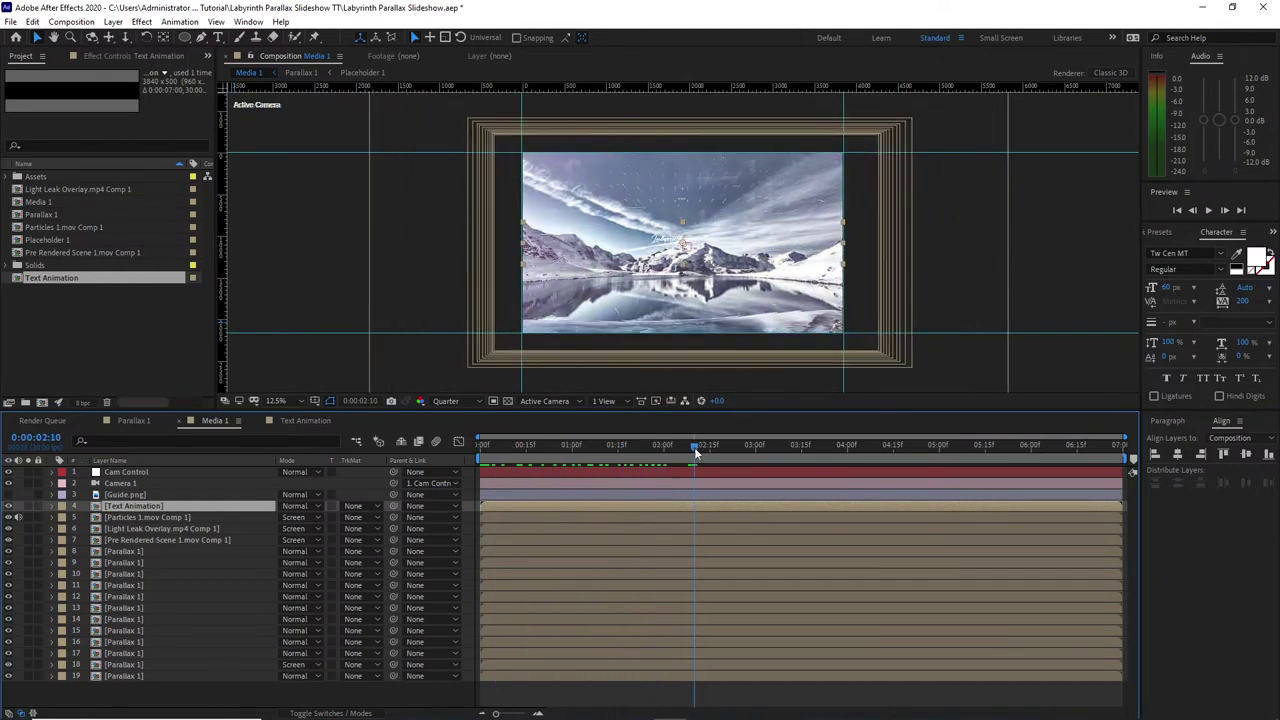
Step: Make the Text Animation layer and the particles, light leak and scene layers 3D
key("p")
key("period")
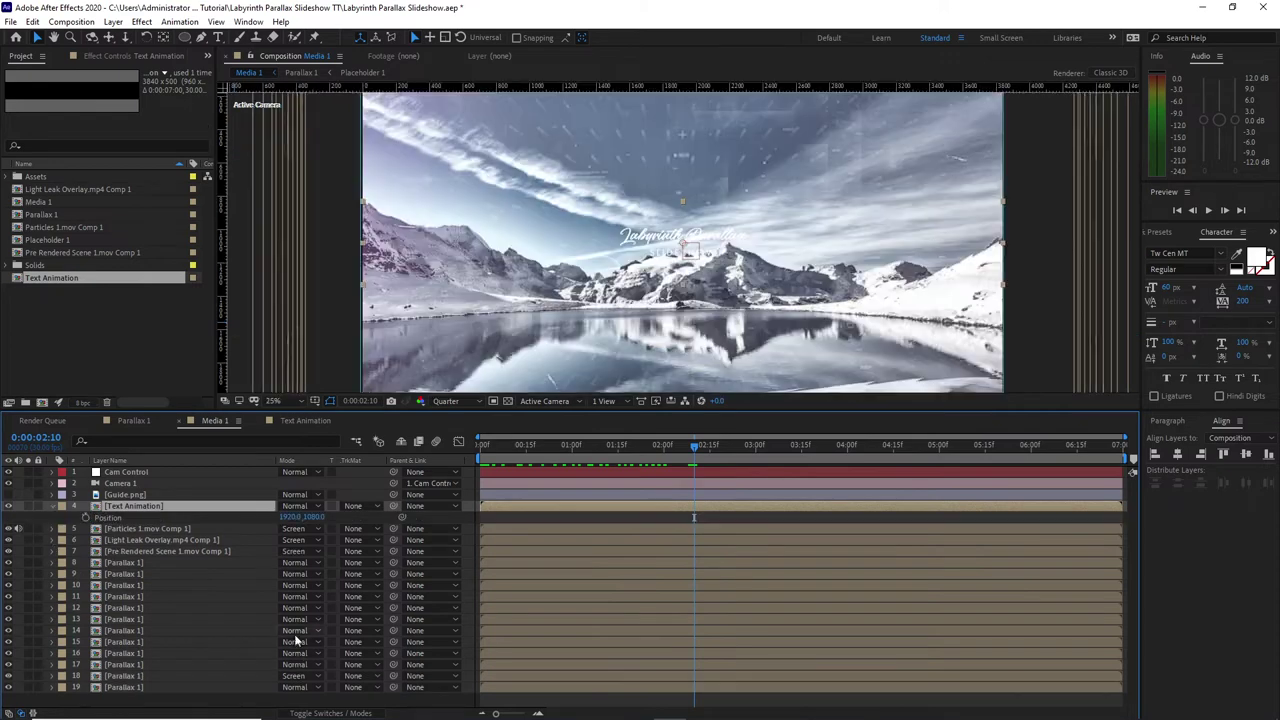
left_click(334, 710)
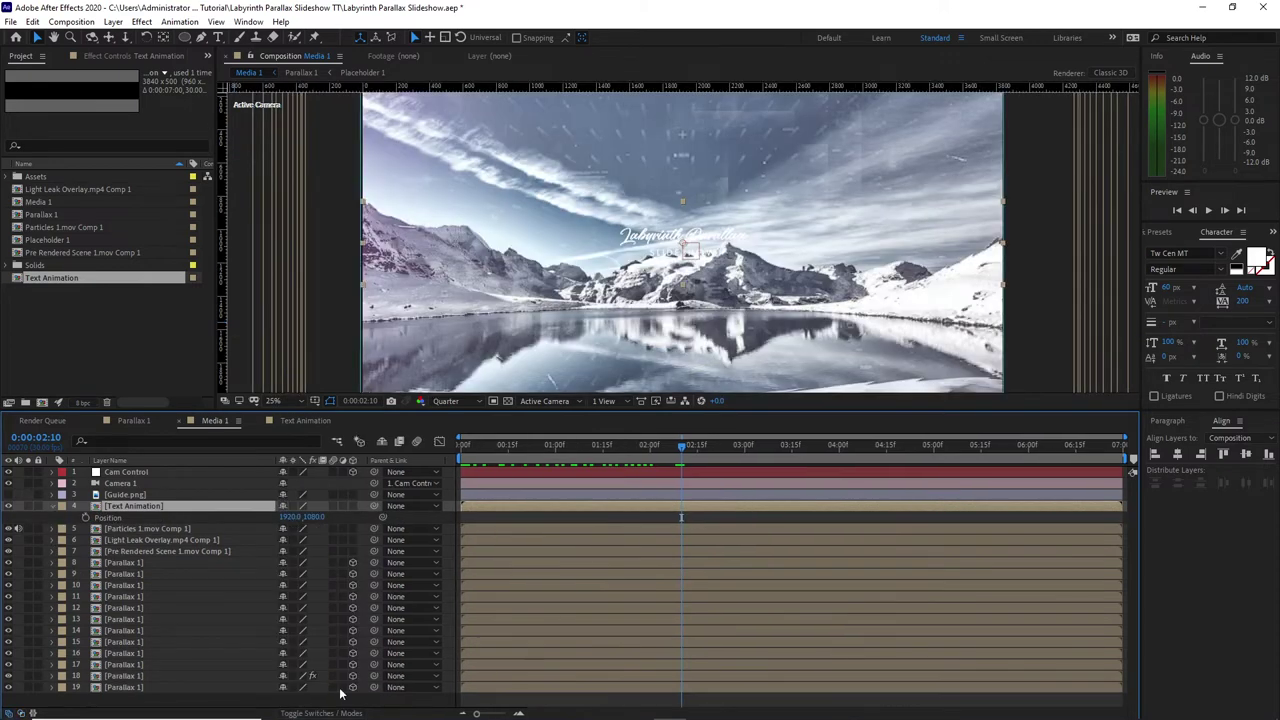
left_click(354, 505)
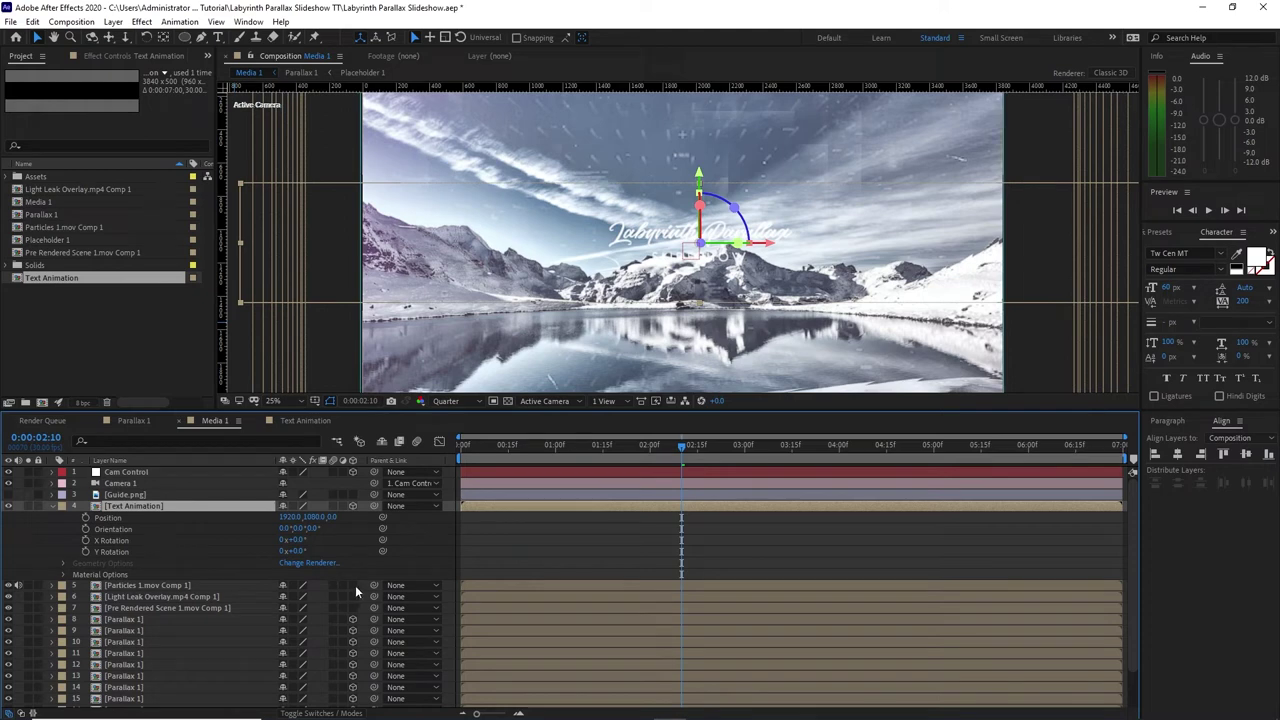
left_click_drag(355, 585, 353, 605)
left_click(53, 506)
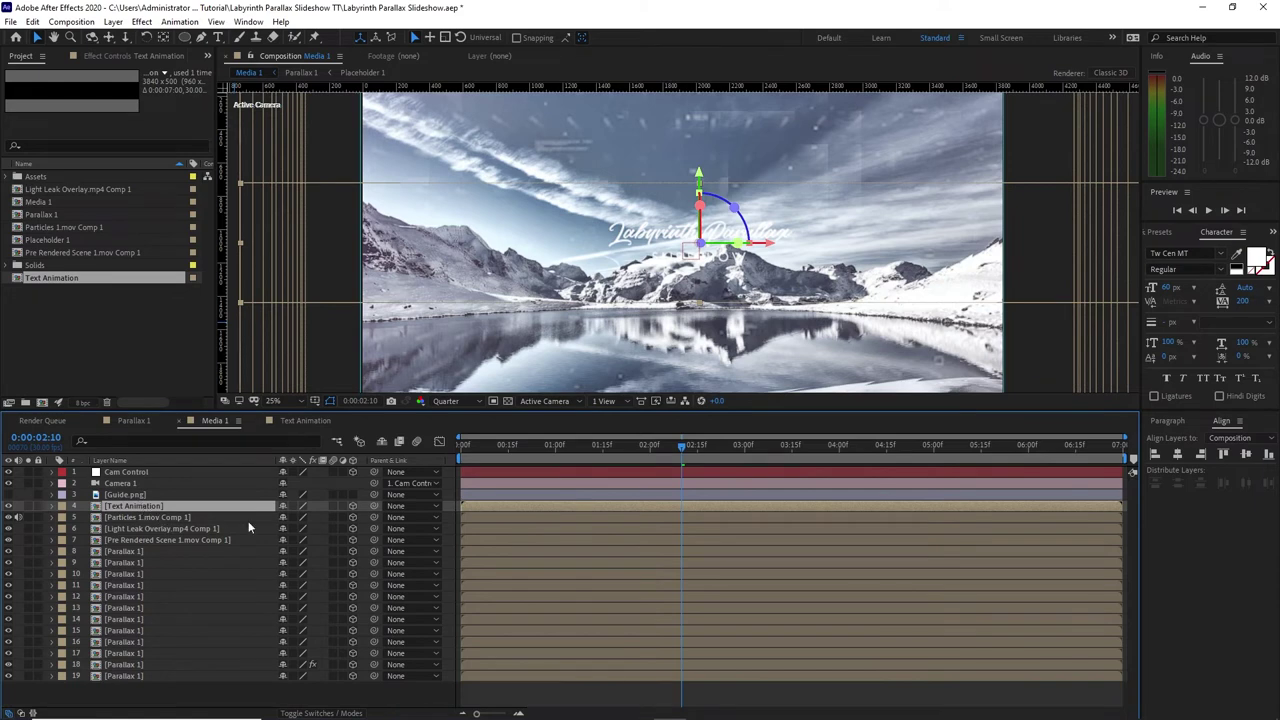
Step: Raise the Text Animation title to position 1920, 914, 0
key("p")
key("comma")
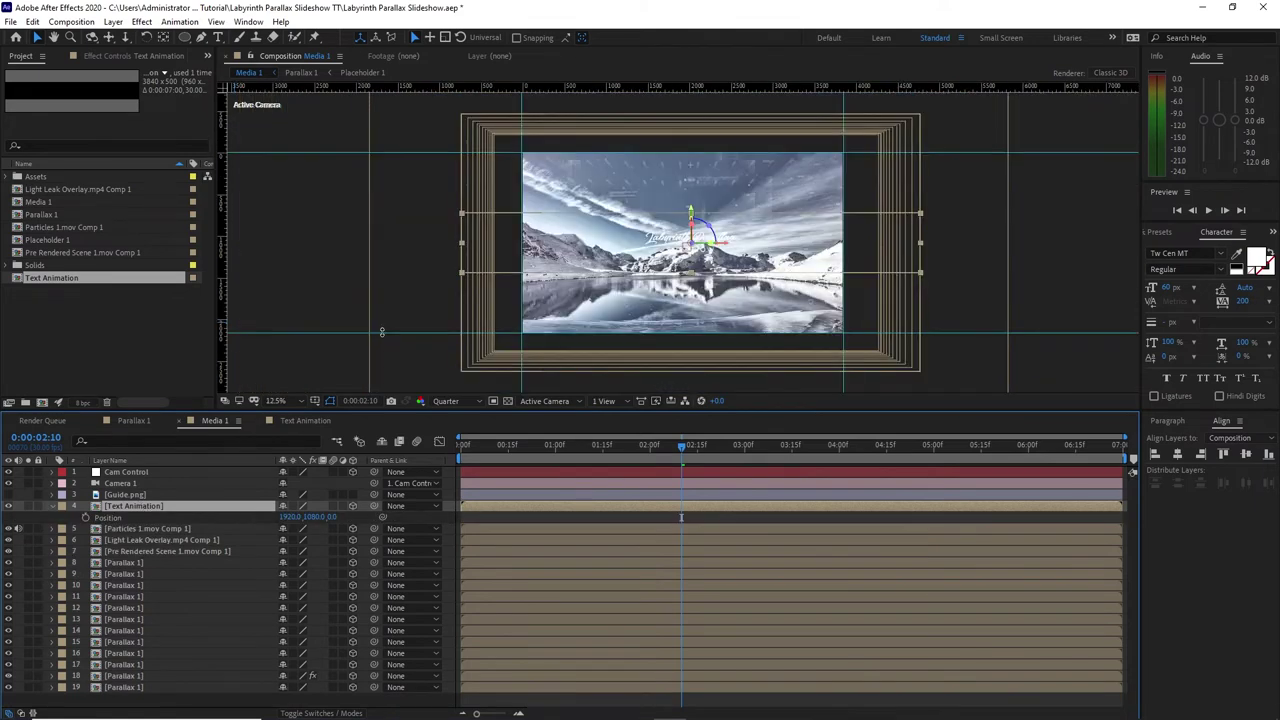
left_click_drag(312, 517, 287, 537)
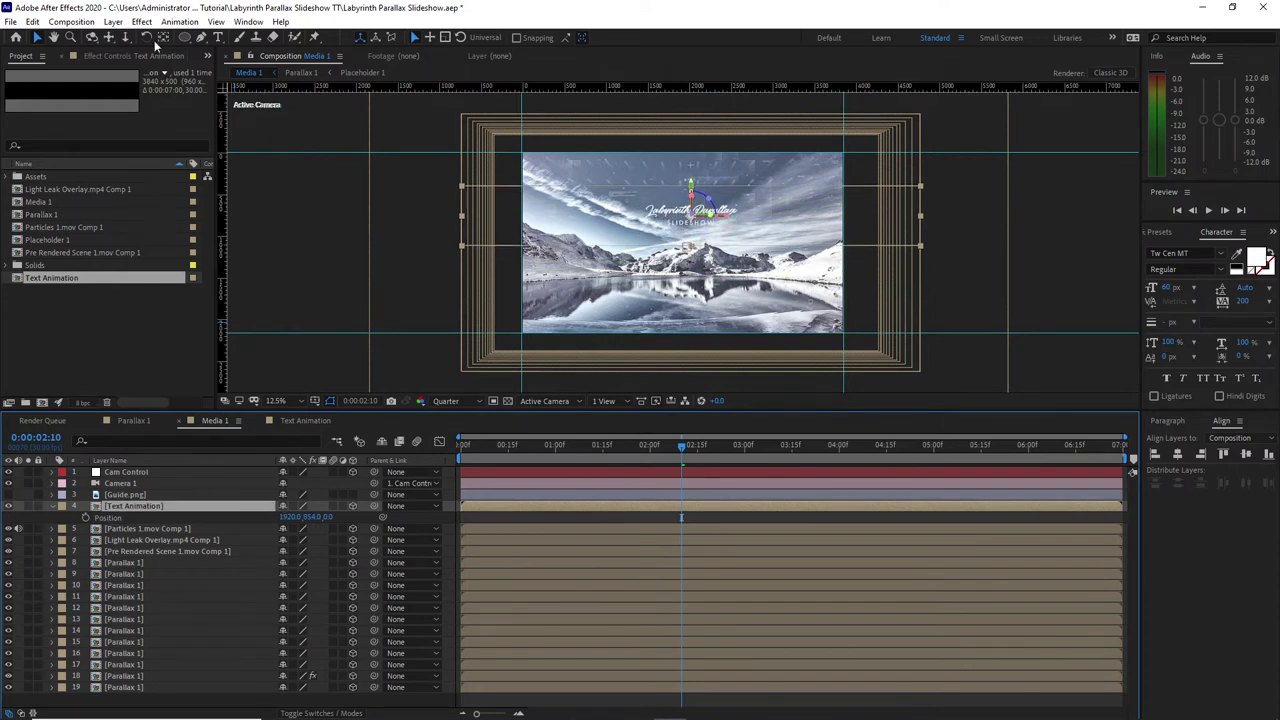
Step: Add a Fill effect to the title and change its colour from red to cyan from Color themes
left_click(141, 21)
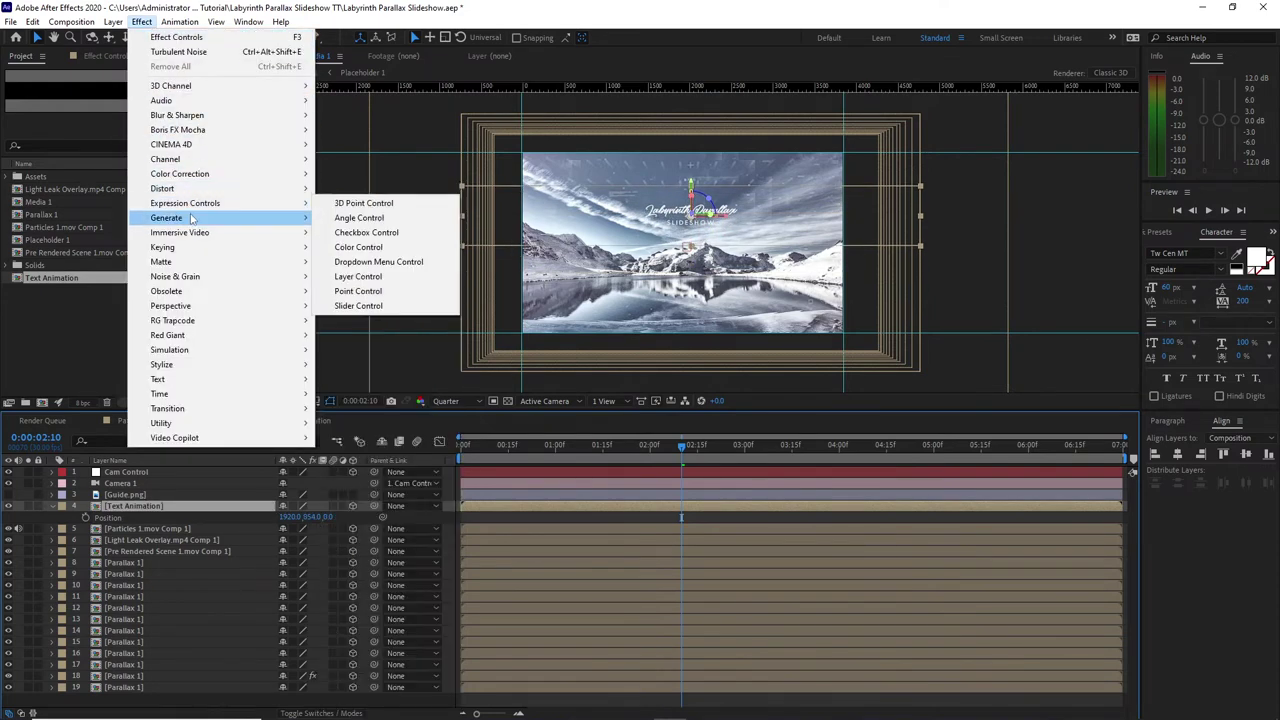
mouse_move(195, 218)
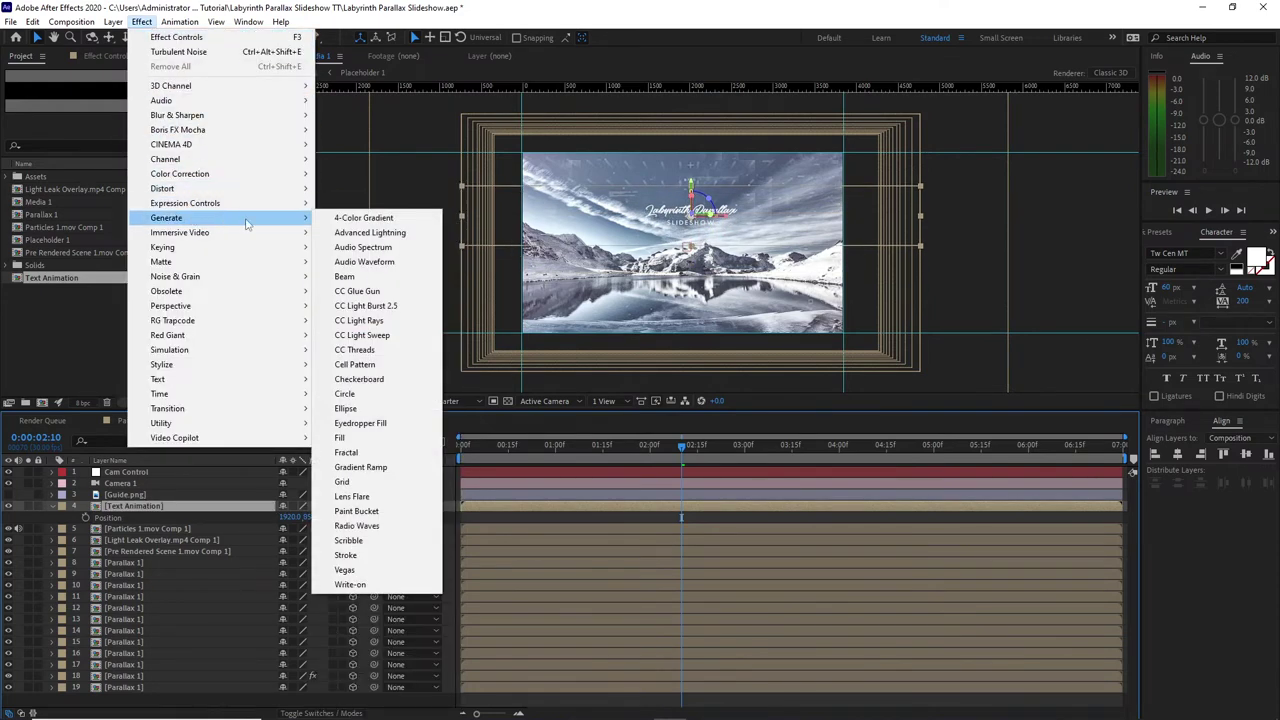
left_click(358, 437)
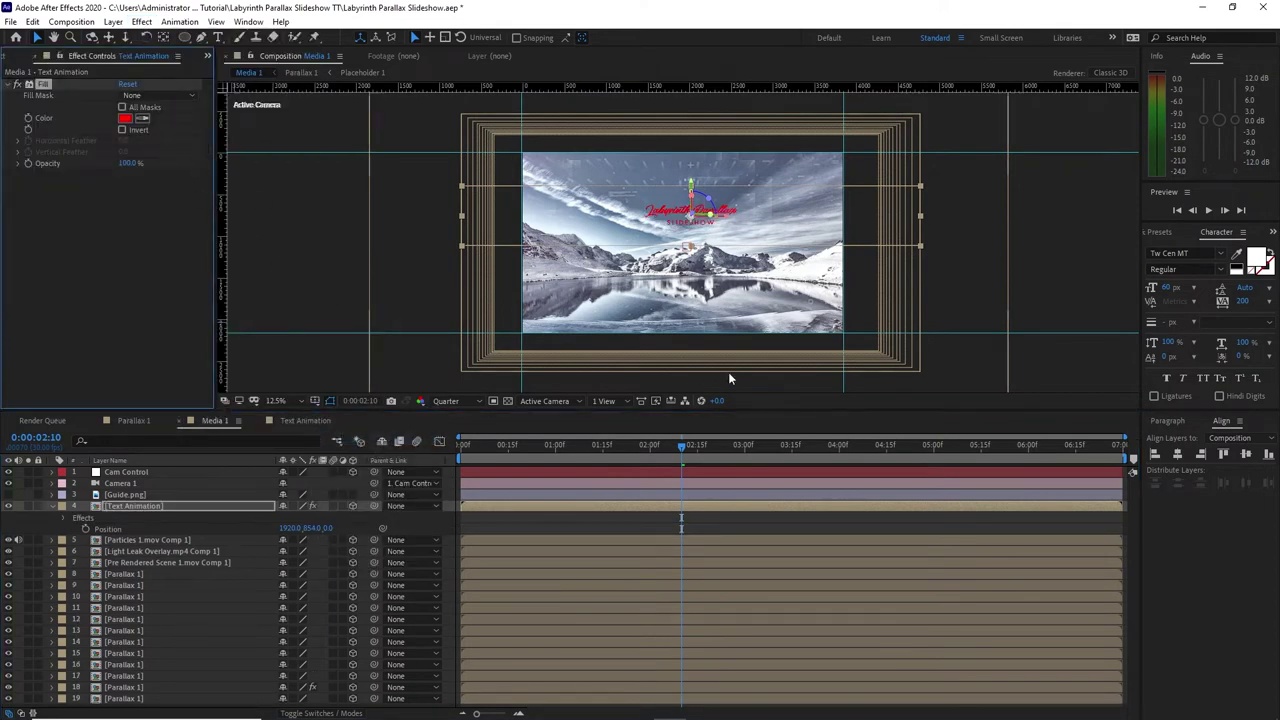
left_click(1272, 231)
left_click(1215, 256)
left_click(145, 125)
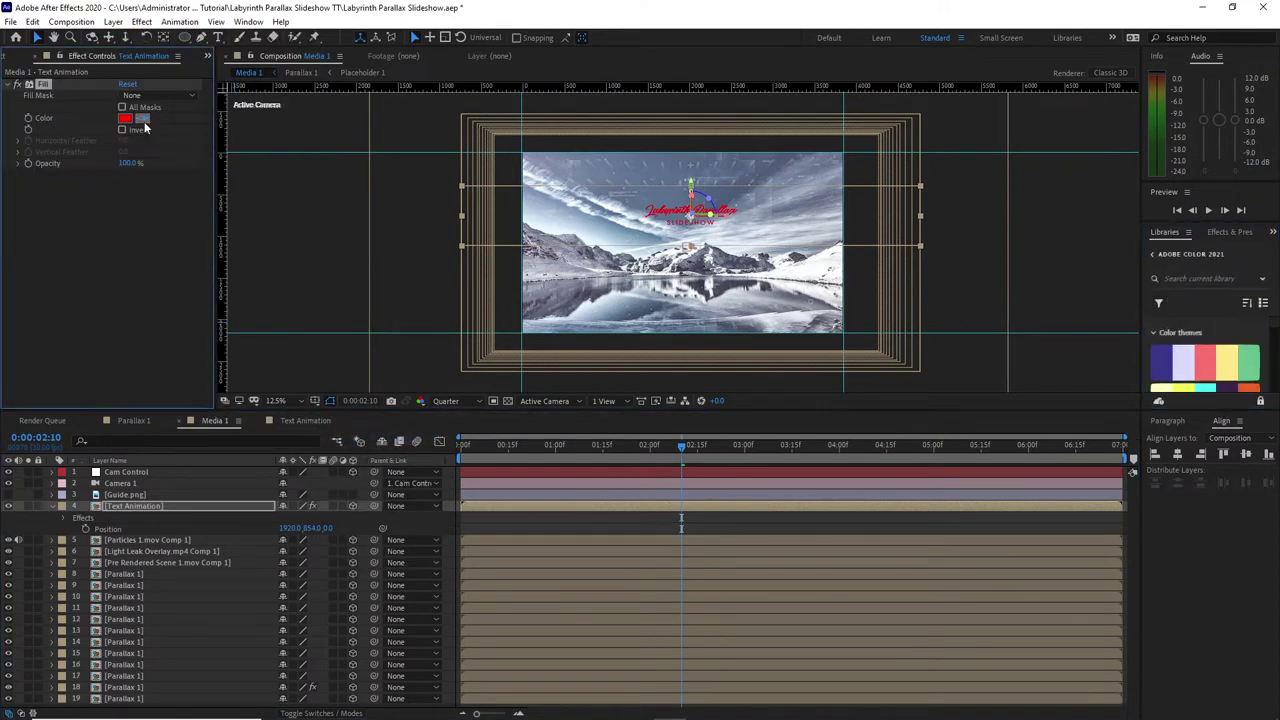
left_click_drag(1212, 381, 124, 118)
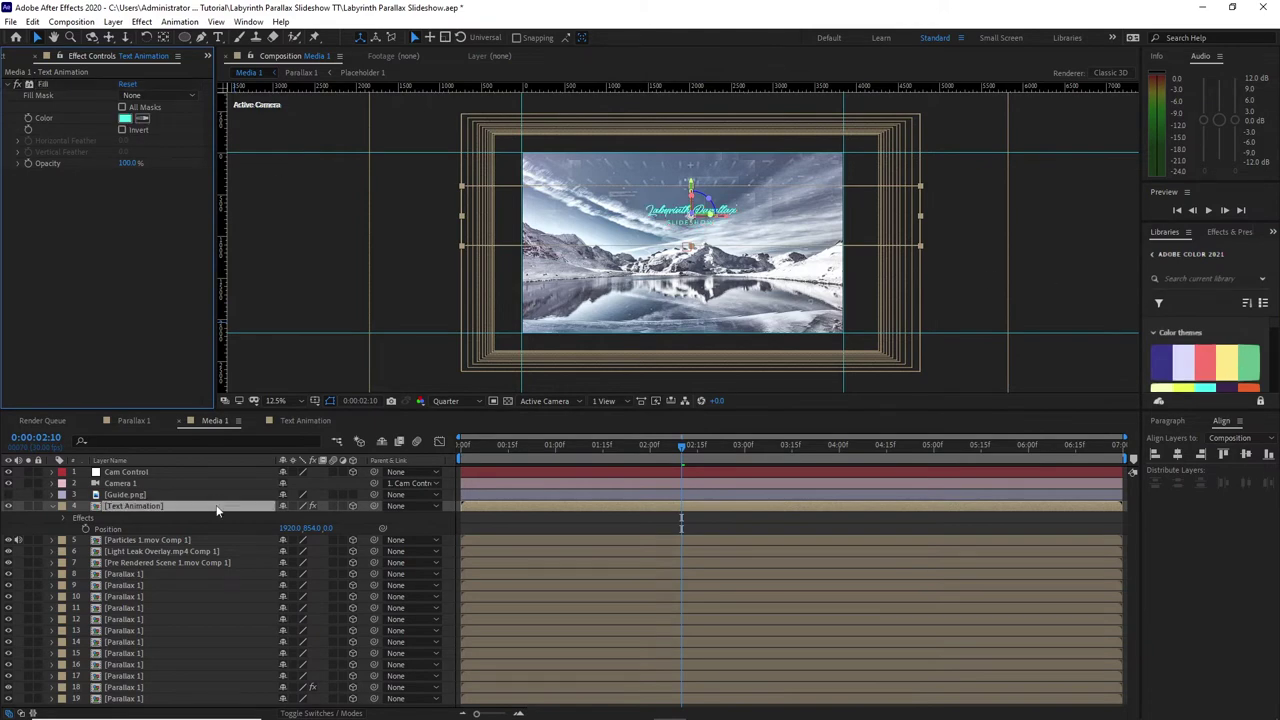
Step: Duplicate the Text Animation layer and collapse the original's properties
left_click(33, 22)
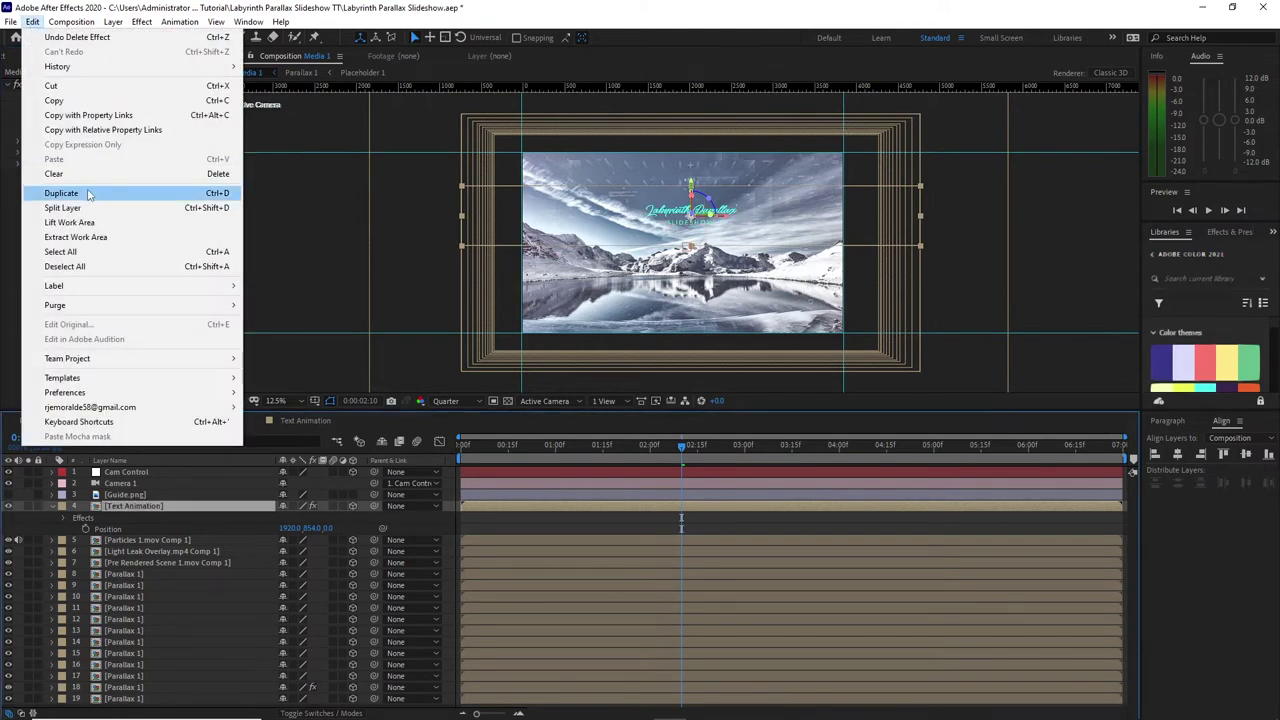
left_click(80, 192)
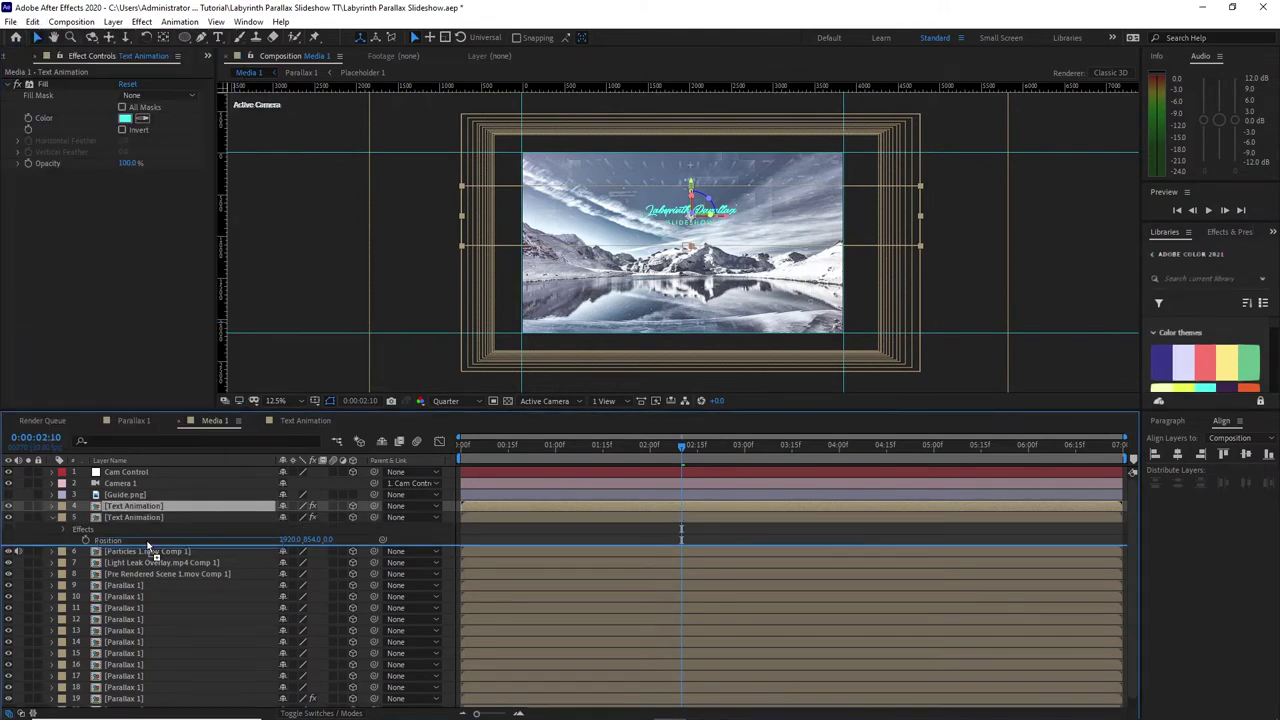
left_click(54, 507)
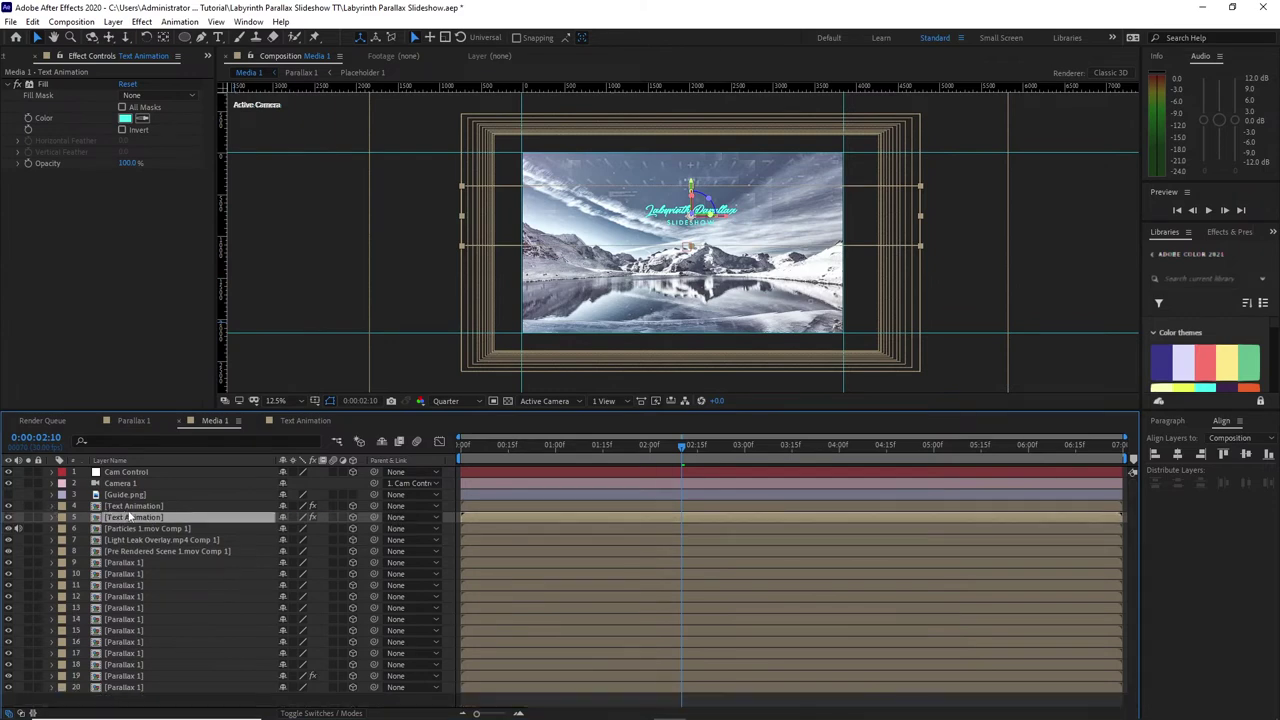
left_click(141, 22)
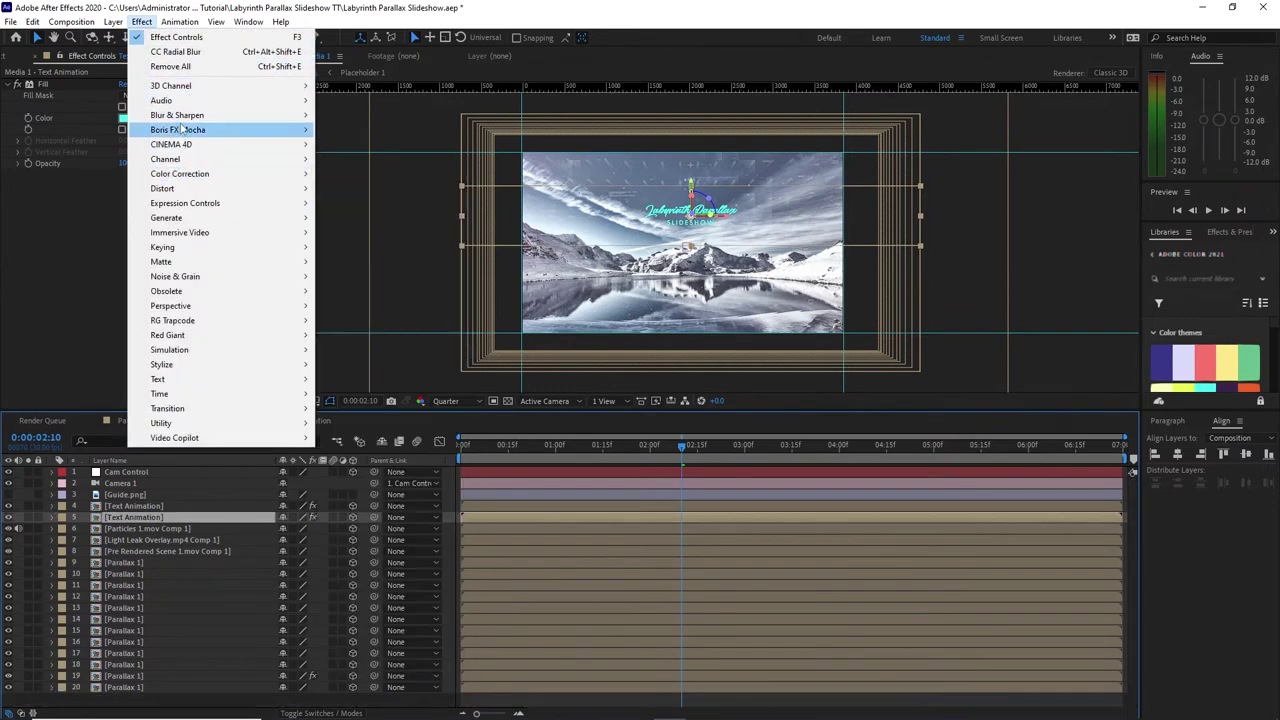
Step: Add CC Radial Blur to the duplicate title with Fading Zoom type and amount 100
mouse_move(182, 118)
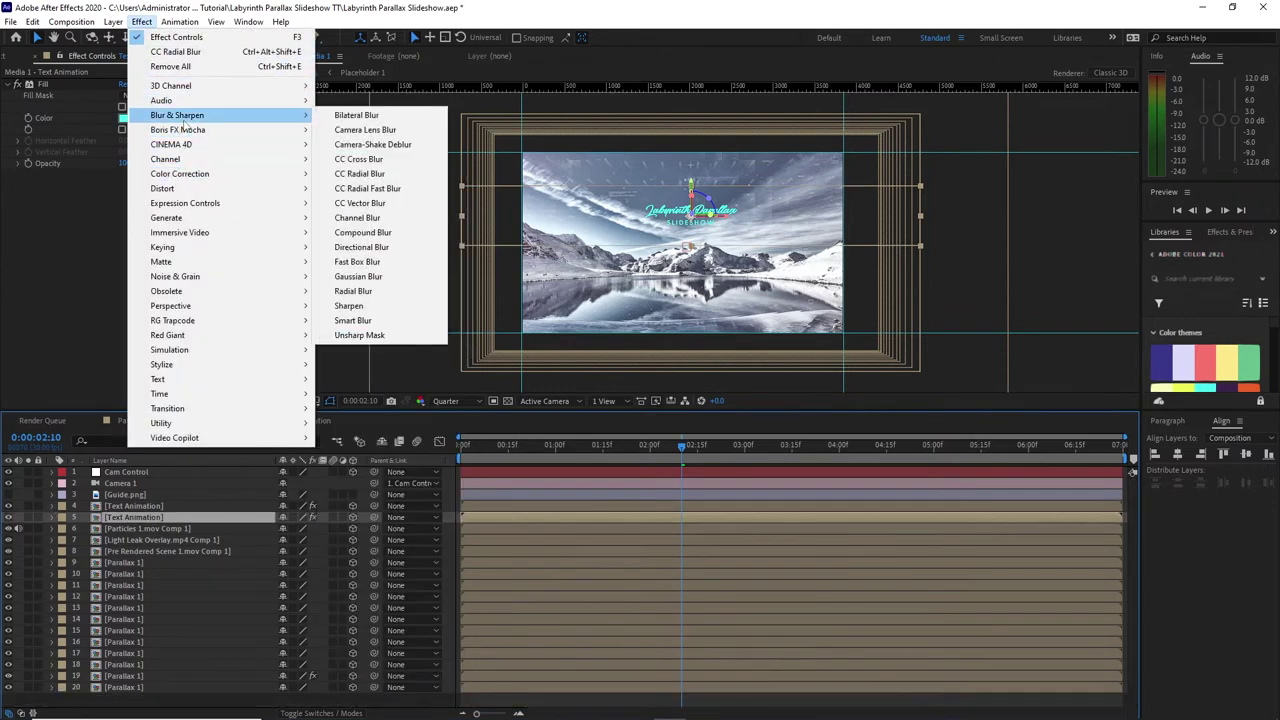
left_click(348, 176)
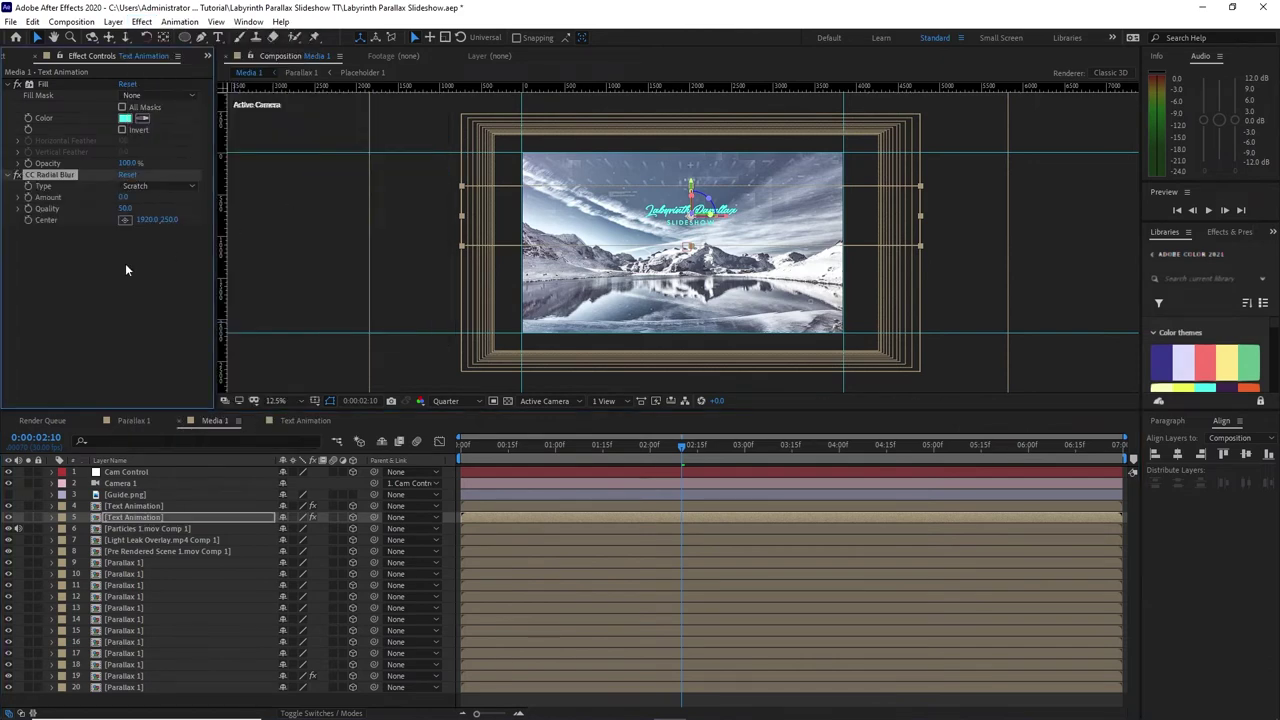
left_click(142, 184)
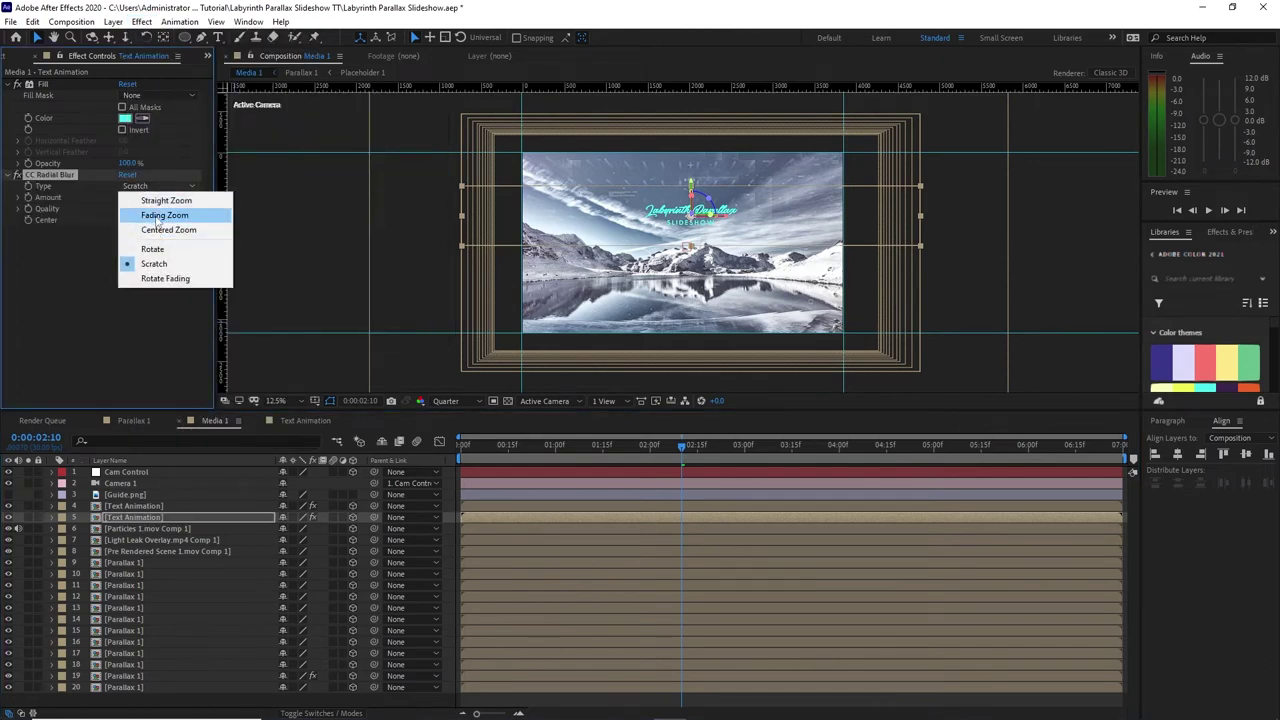
left_click(157, 216)
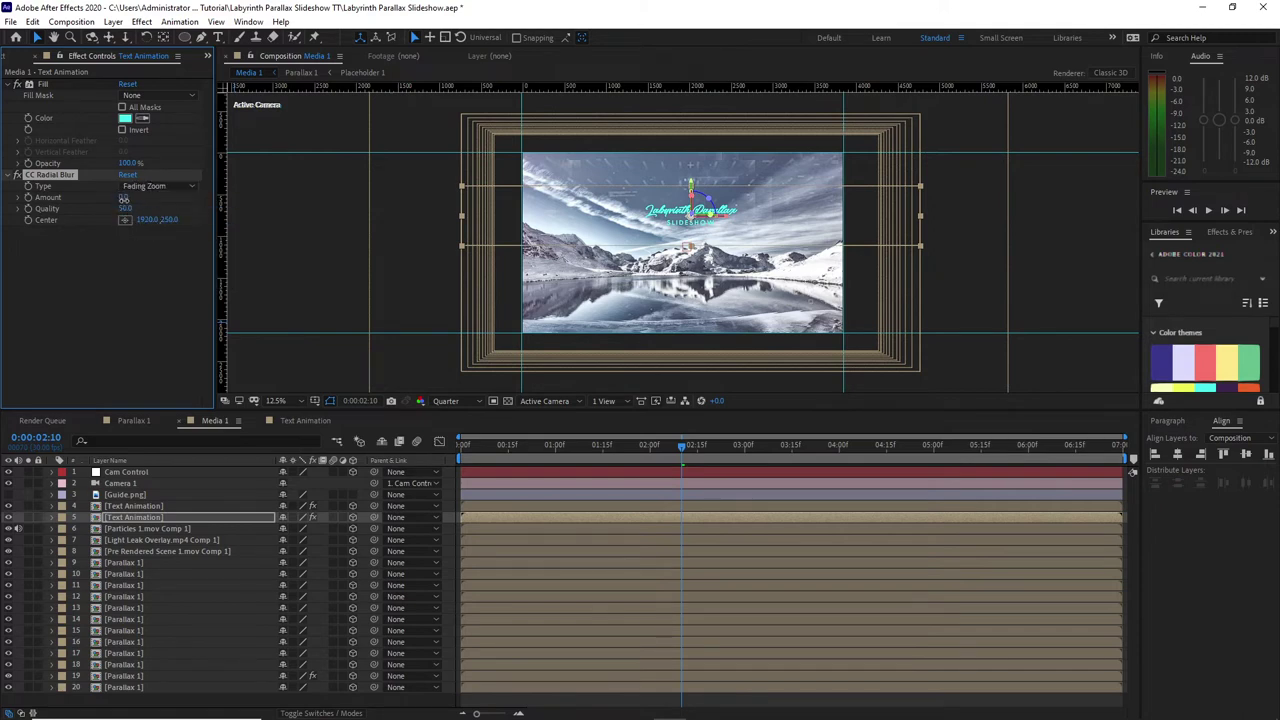
left_click_drag(137, 201, 190, 211)
Step: Set the duplicate's fill colour to near black, then preview from the start
left_click(125, 118)
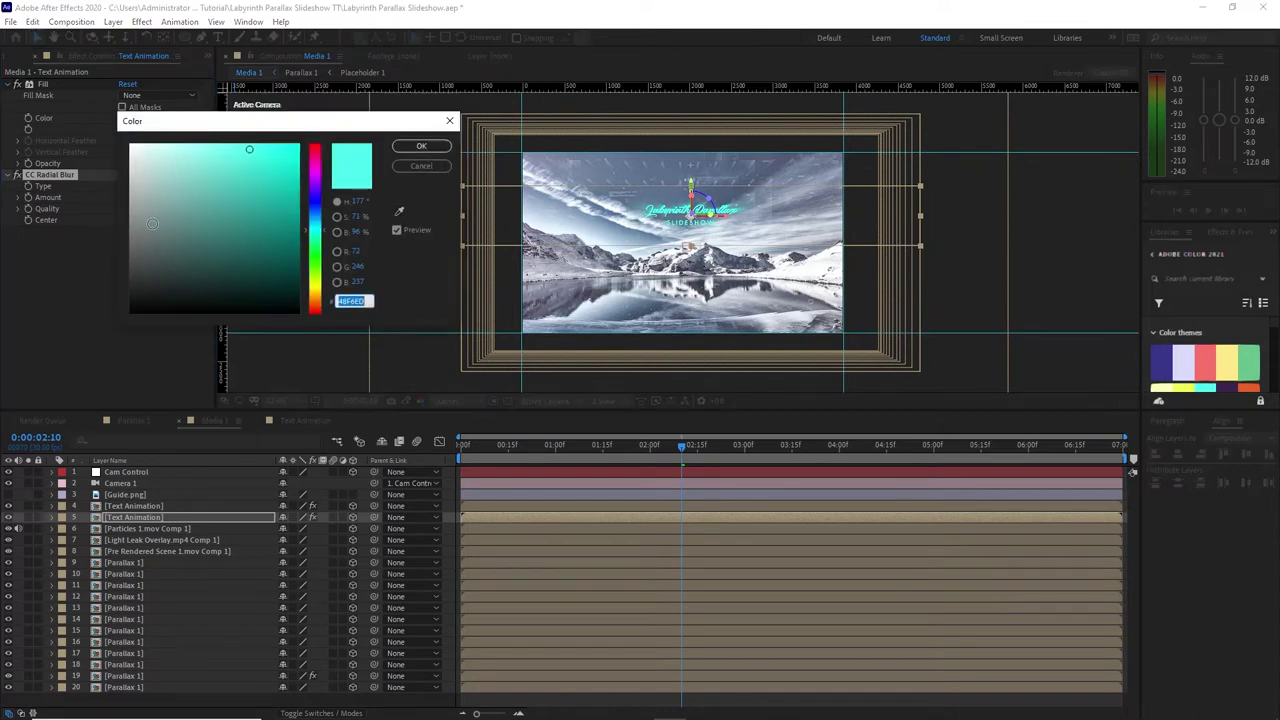
mouse_move(134, 173)
left_mouse_down()
mouse_move(121, 333)
mouse_move(125, 290)
left_mouse_up()
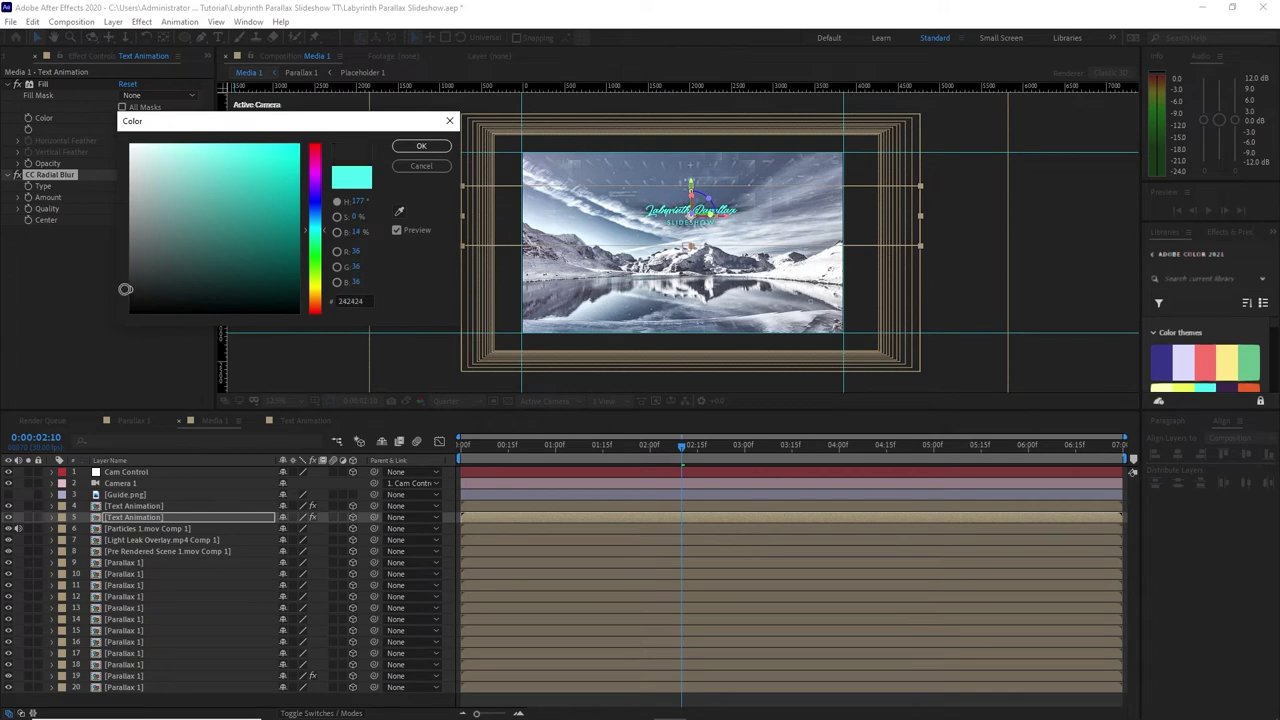
left_click(421, 146)
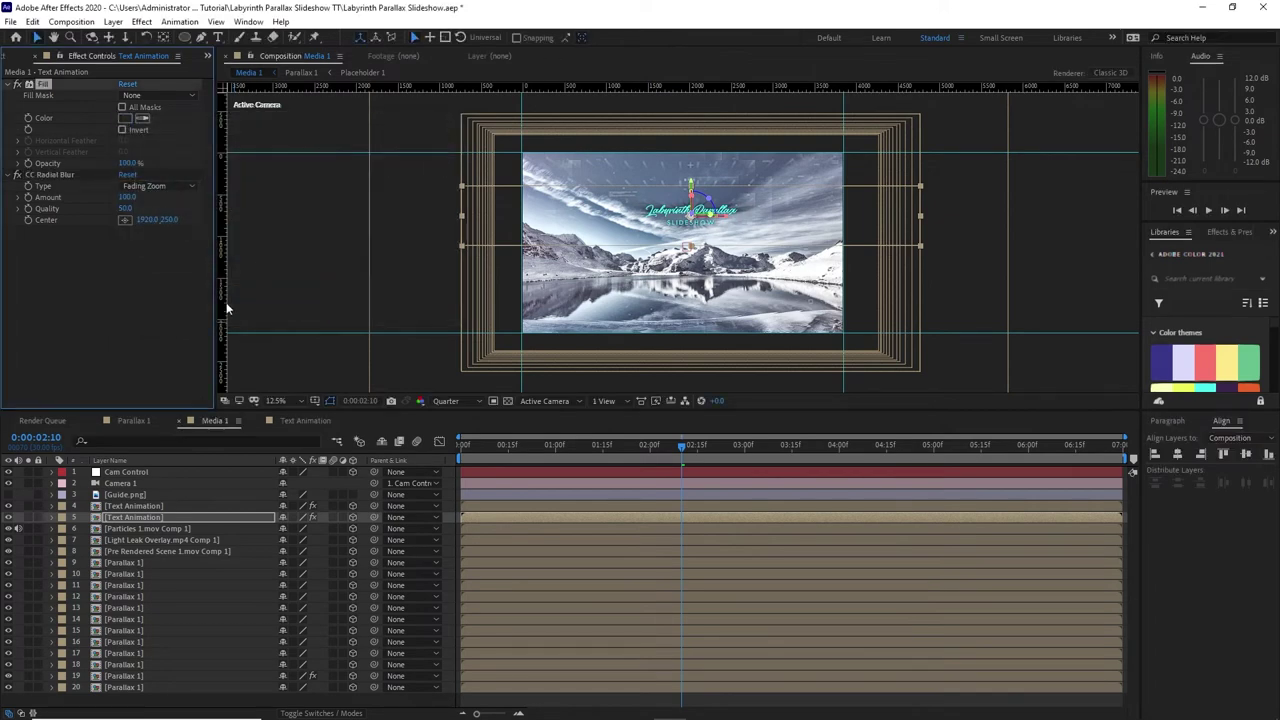
left_click(1177, 210)
left_click(1209, 211)
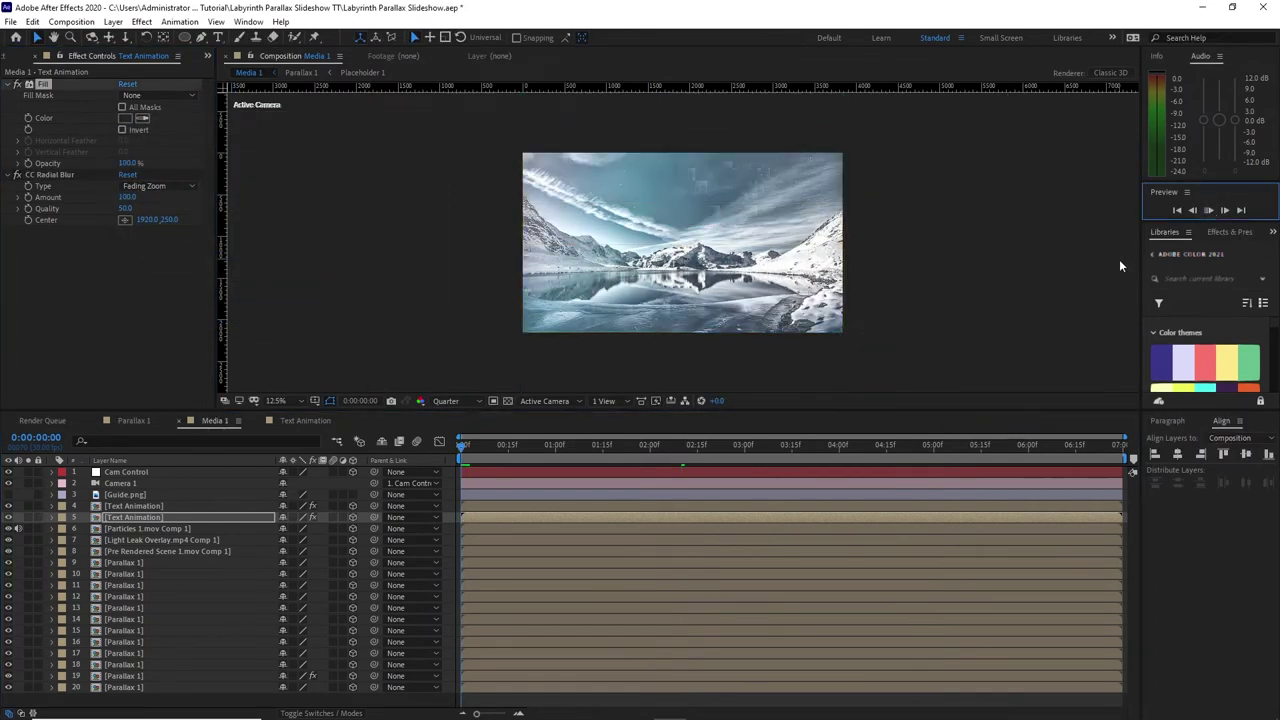
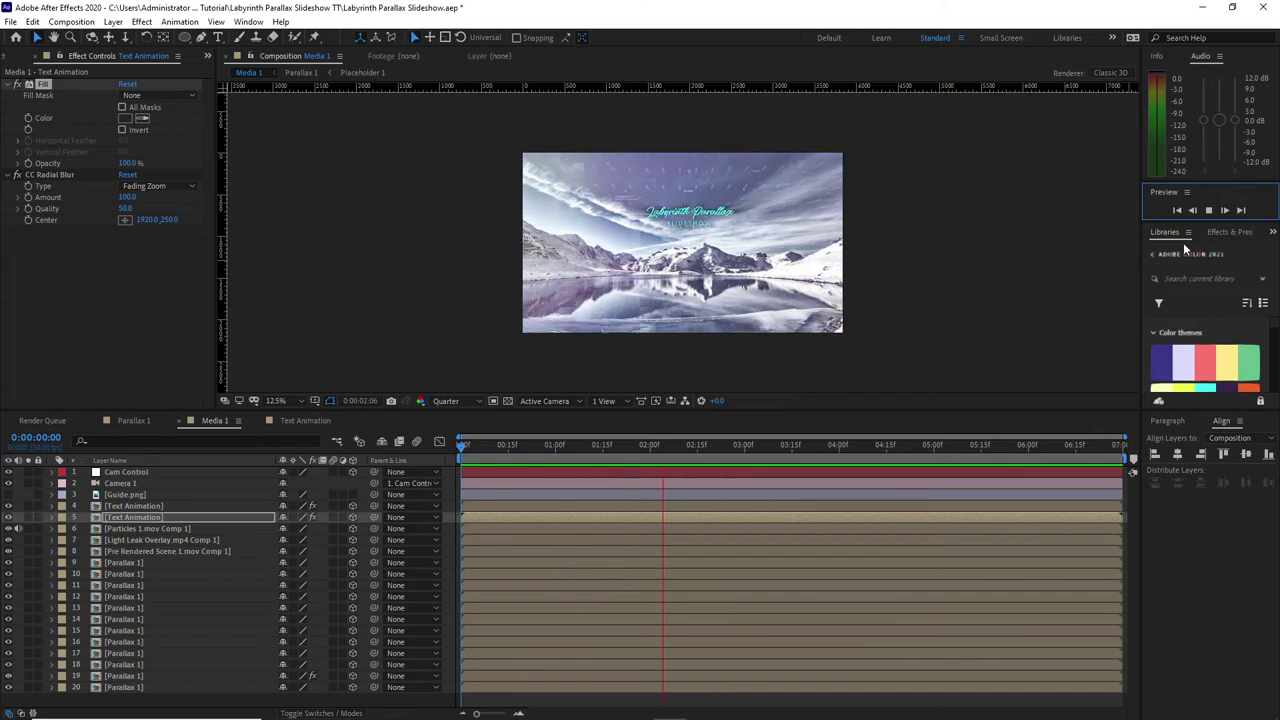
Step: Stop the preview and add a Drop Shadow effect to the upper Text Animation layer
key("space")
left_click(158, 507)
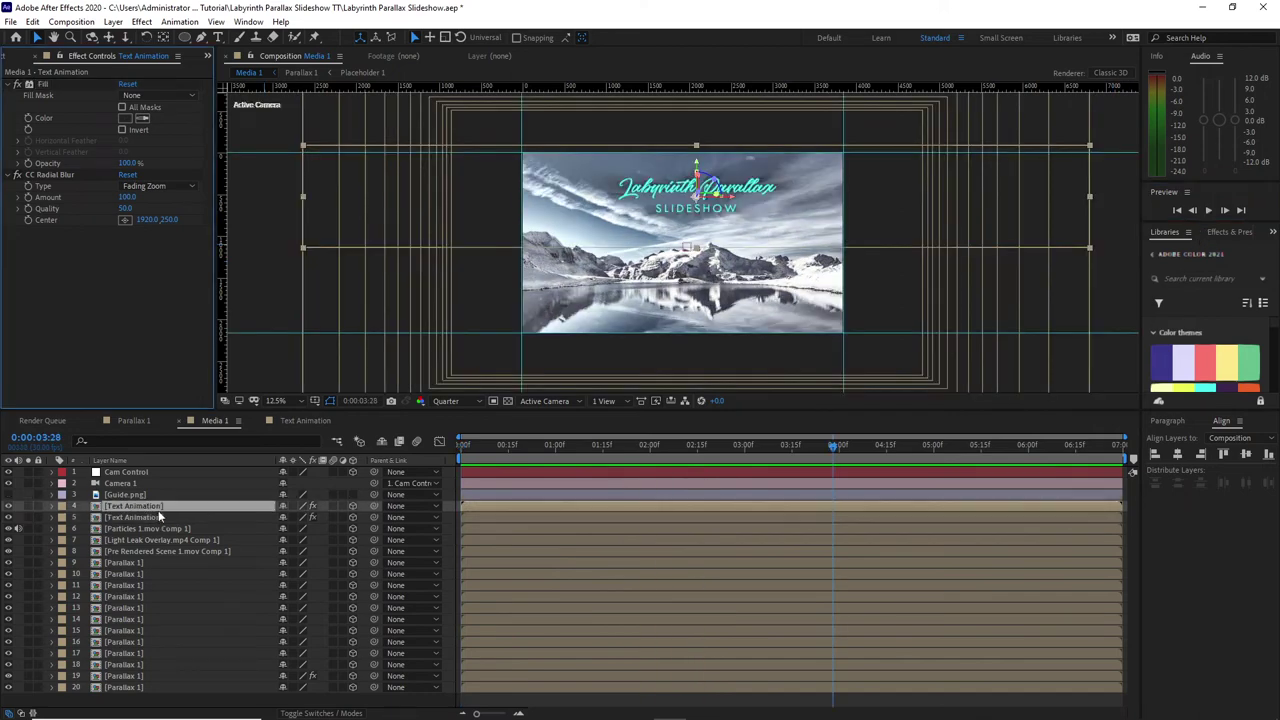
left_click(141, 21)
mouse_move(203, 282)
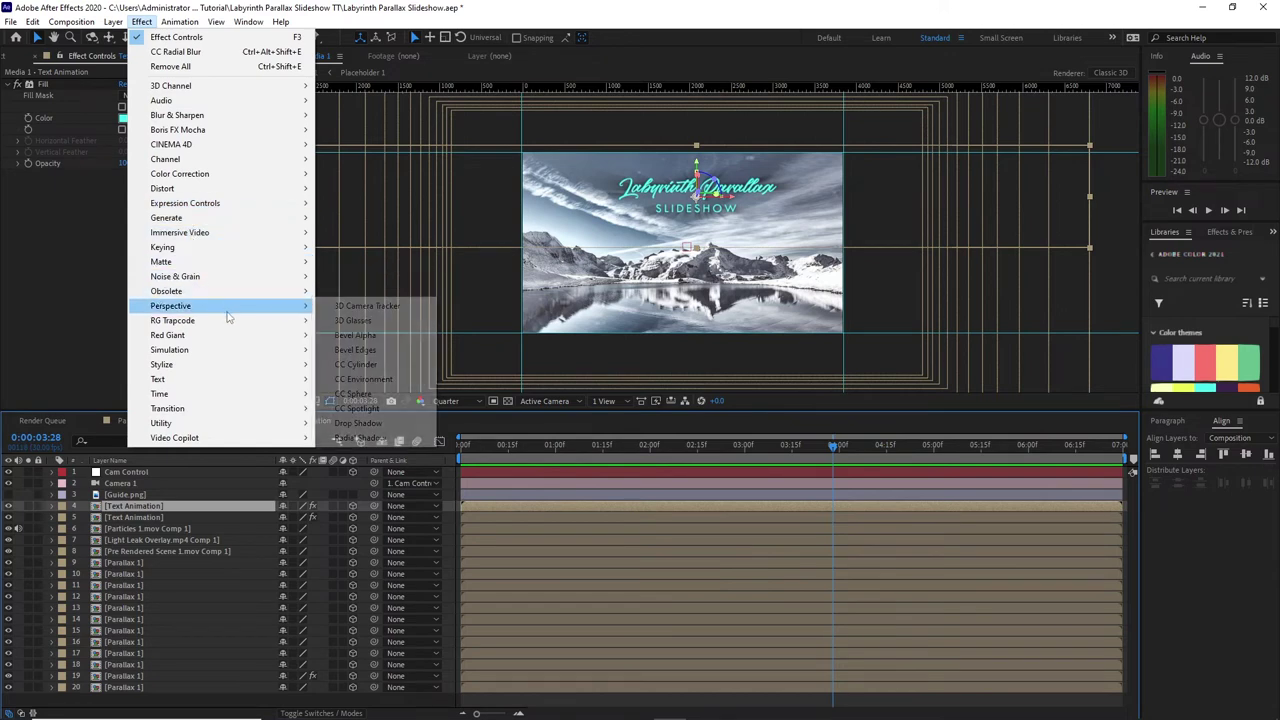
mouse_move(295, 308)
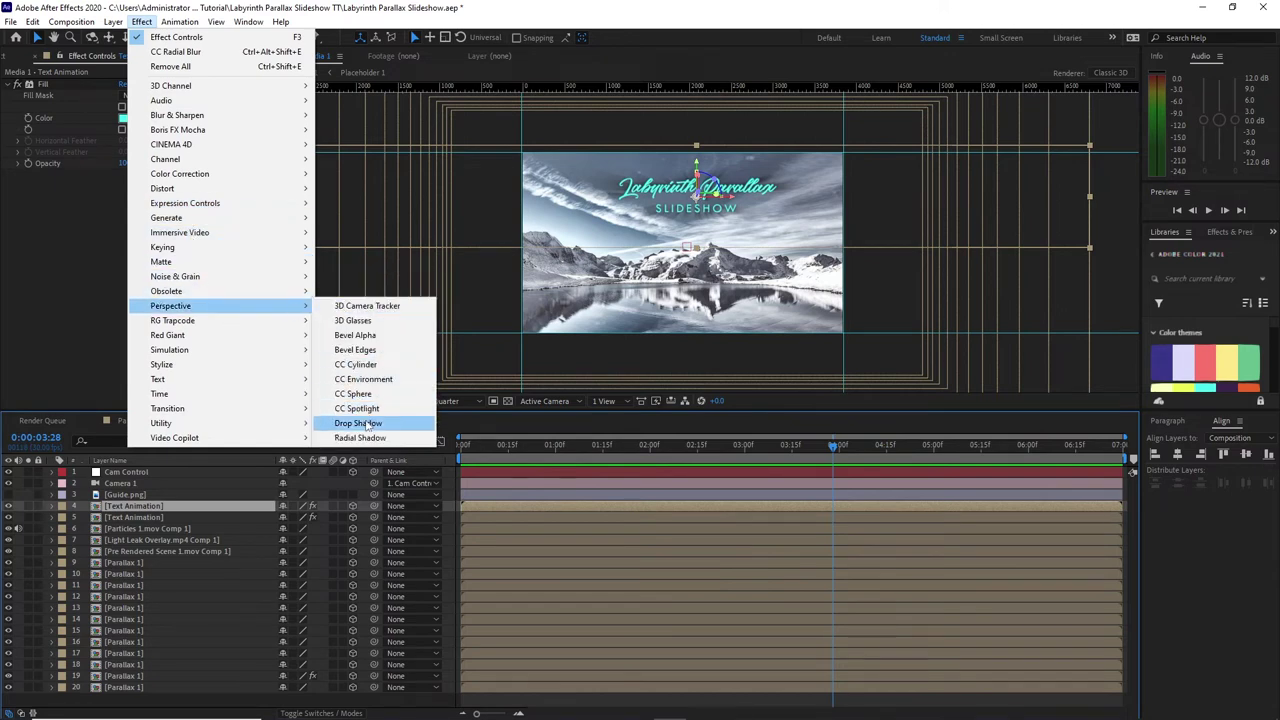
left_click(358, 423)
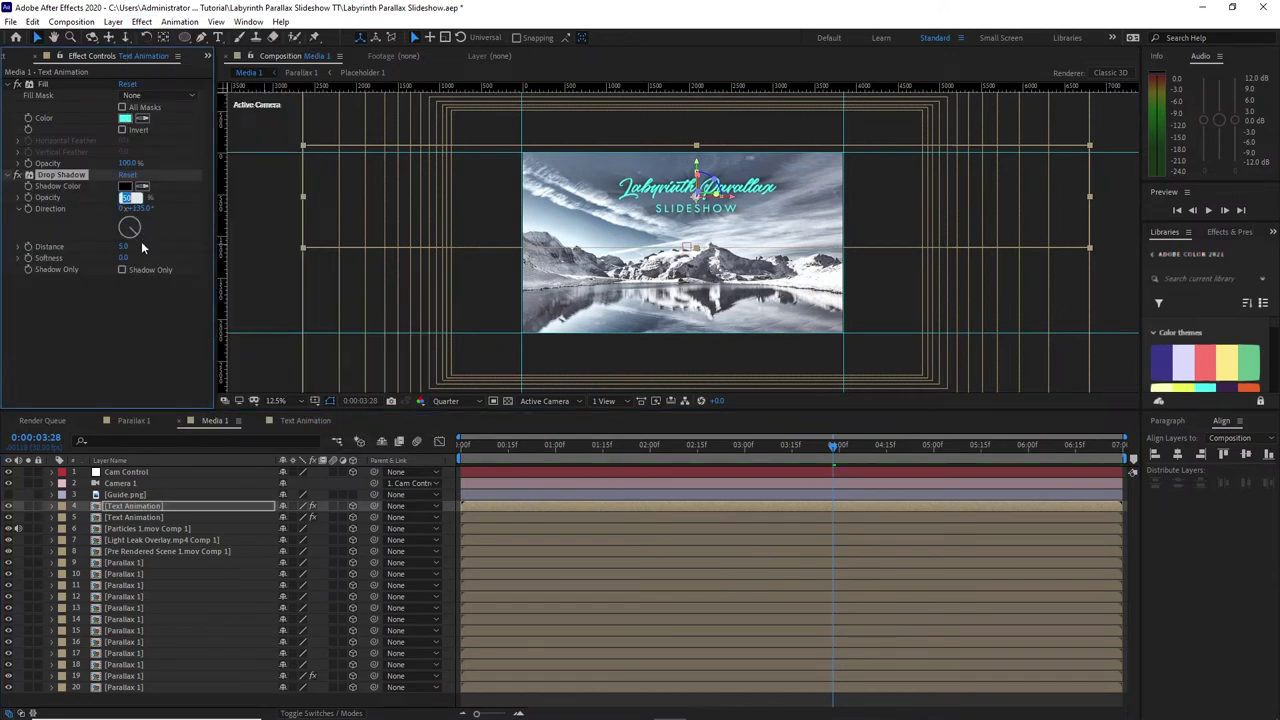
Step: Set the shadow's Opacity to 75%, Distance to 6 and Softness to 2
type("75")
left_click(122, 247)
type("6")
key("Return")
type("2")
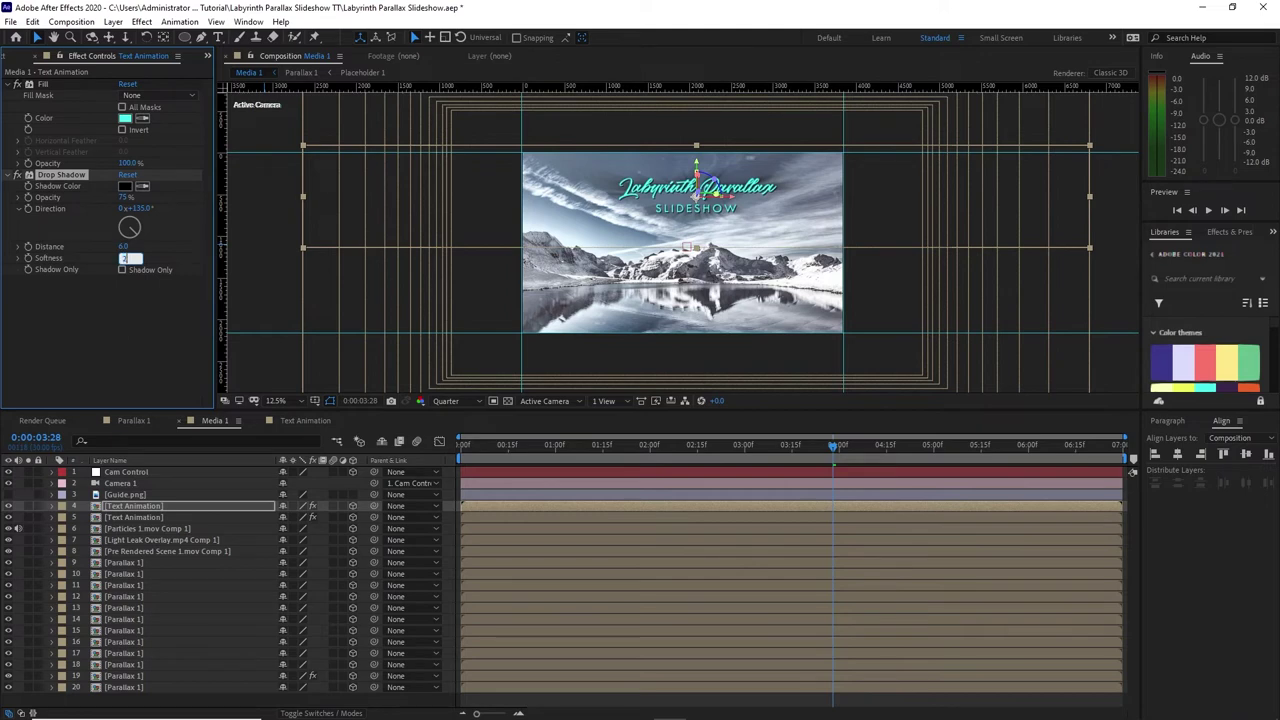
left_click(589, 205)
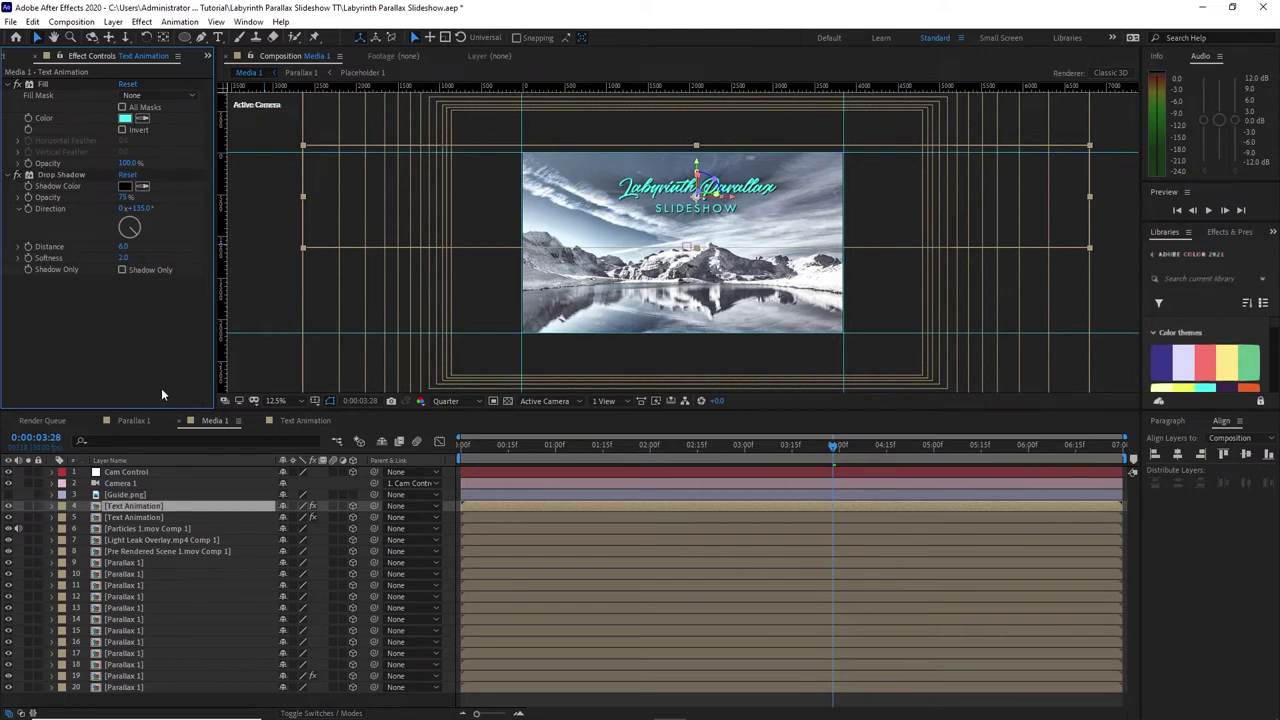
Step: Rename the Text Animation comp to 'Text Animation 1' in the Project panel
left_click(16, 57)
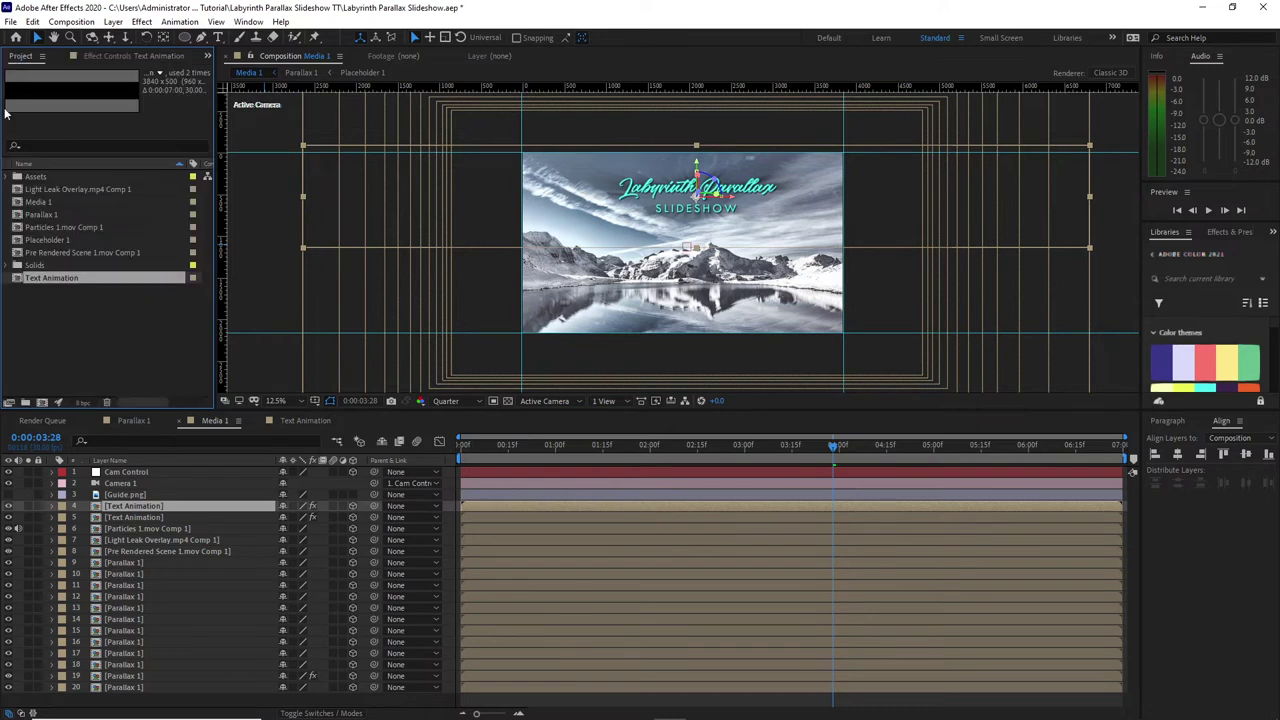
right_click(36, 279)
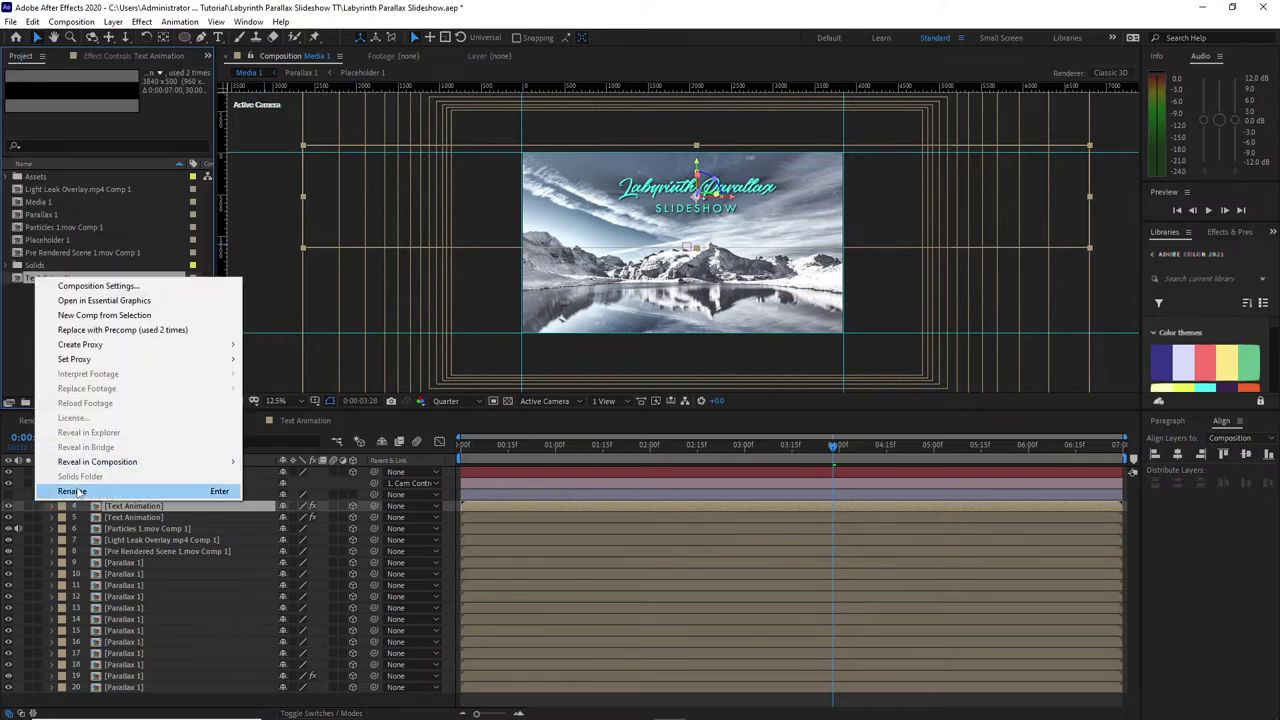
left_click(80, 487)
left_click(101, 279)
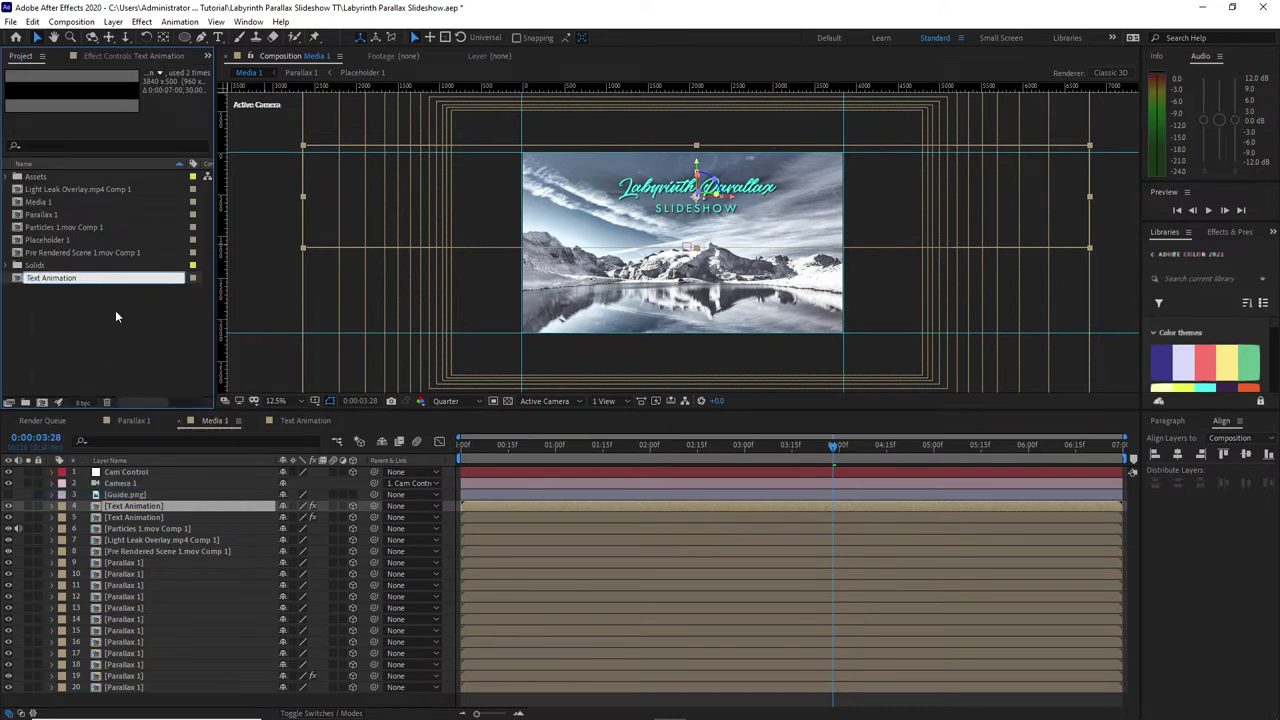
type("1")
left_click(55, 343)
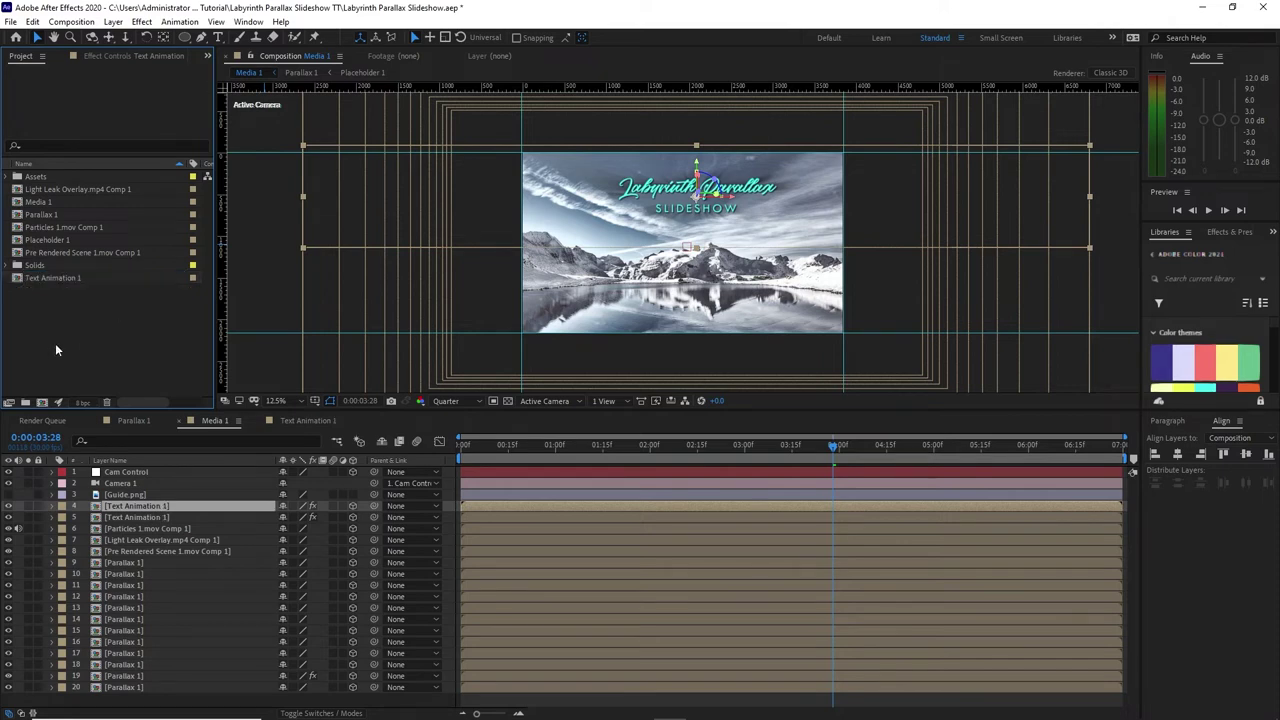
Step: Create a new 'Scene 1' folder and select the scene comps, including Text Animation 1
left_click(25, 402)
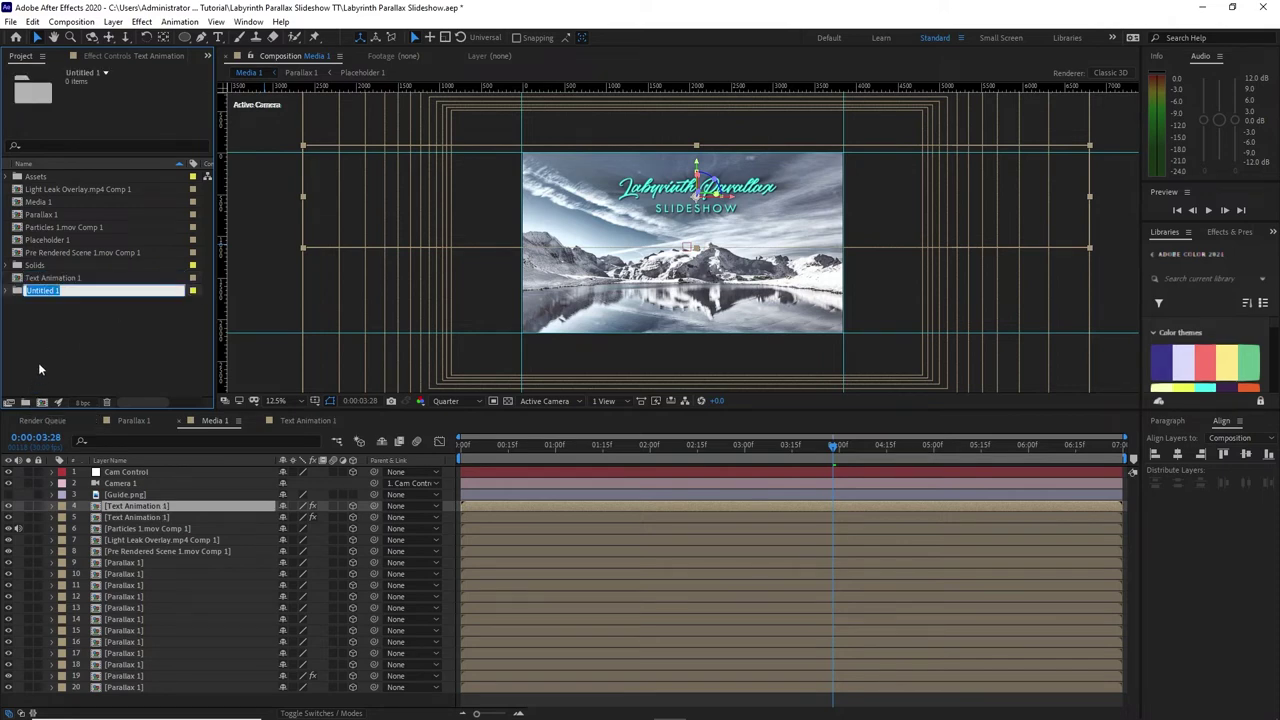
type("Scene")
left_click_drag(6, 184, 40, 189)
left_click(46, 290)
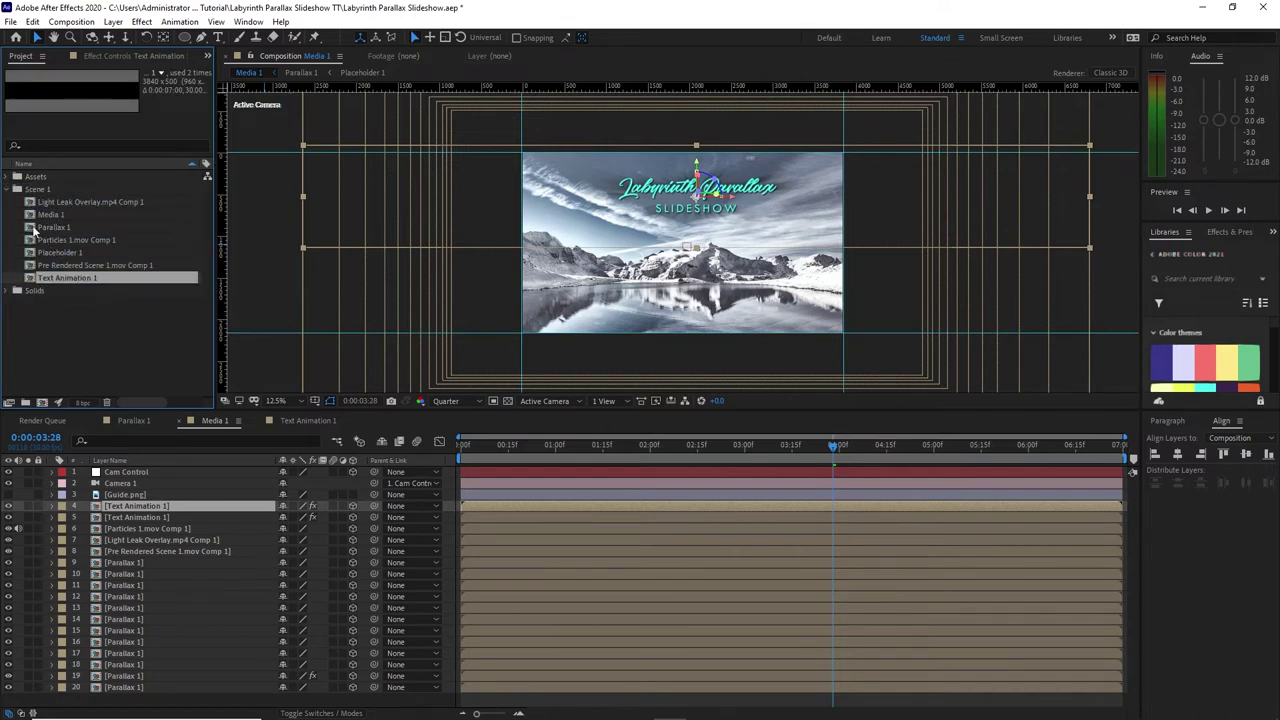
Step: File the comps into Scene 1, create a 3840×2160 'Scene_01' comp, and add Media 1 to it
left_click(16, 189)
left_click(70, 21)
left_click(79, 36)
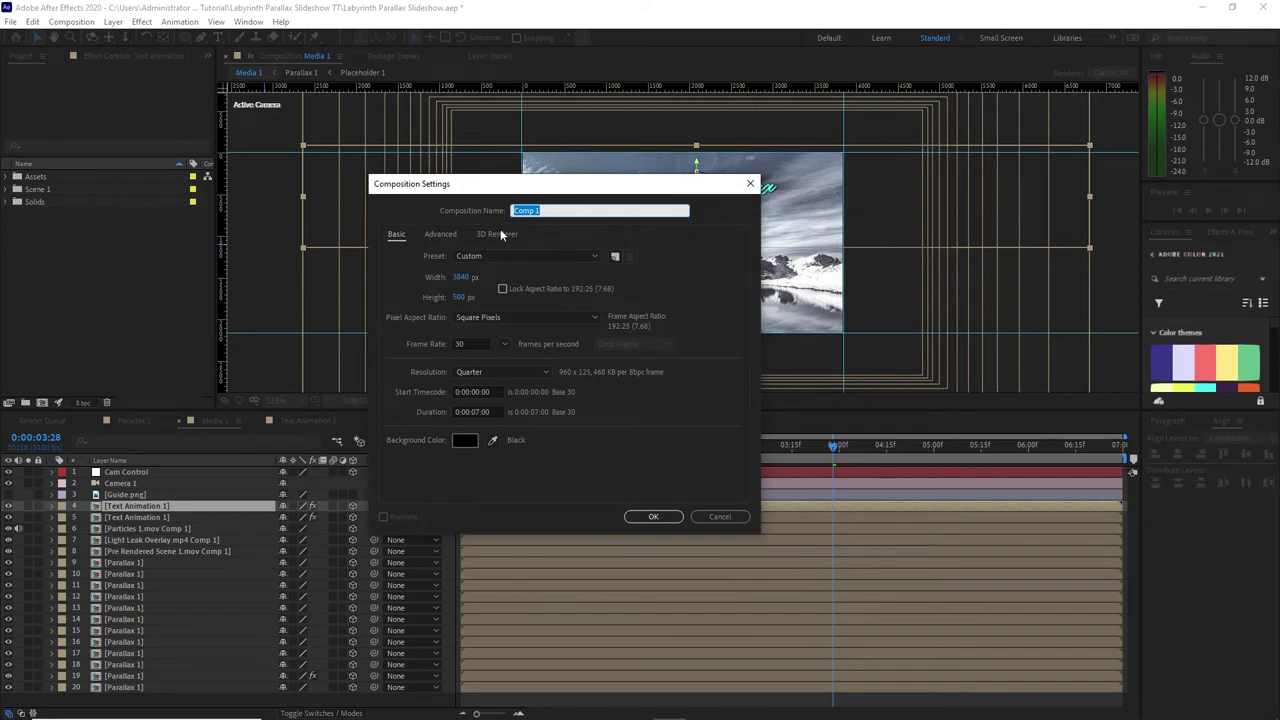
type("Scene_01")
left_click(456, 298)
type("21")
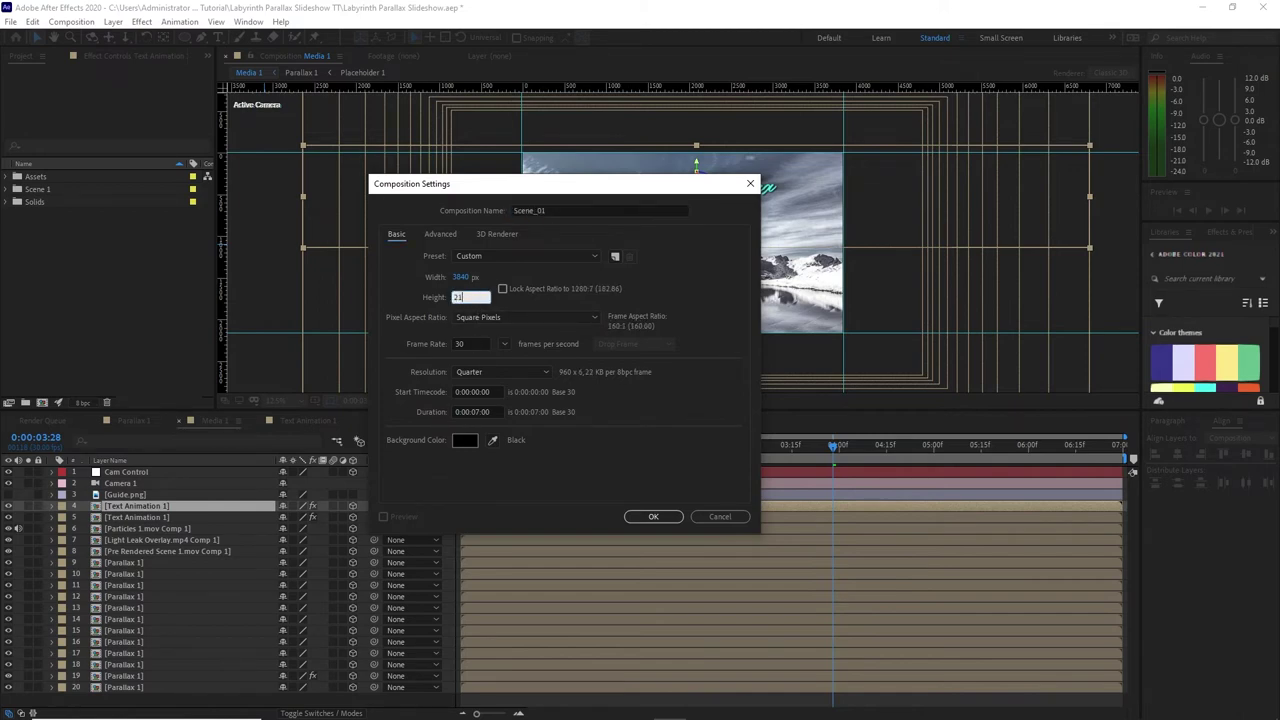
type("60")
left_click(637, 517)
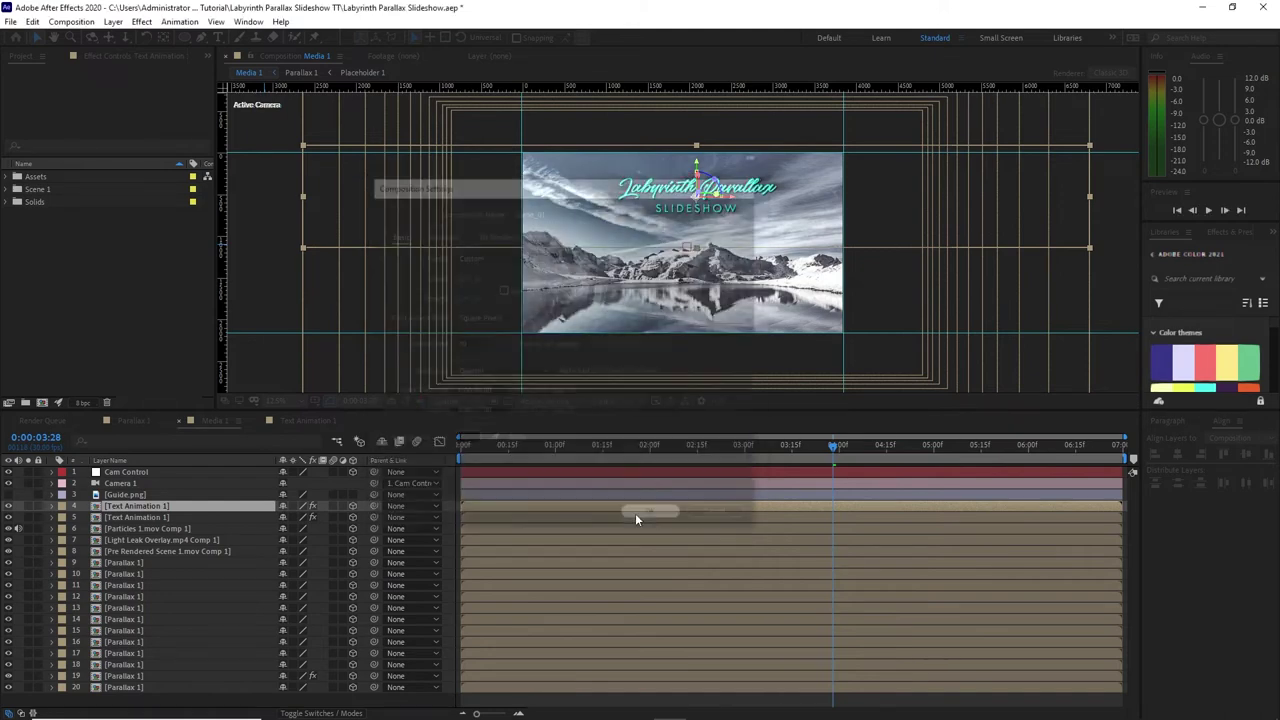
left_click(7, 190)
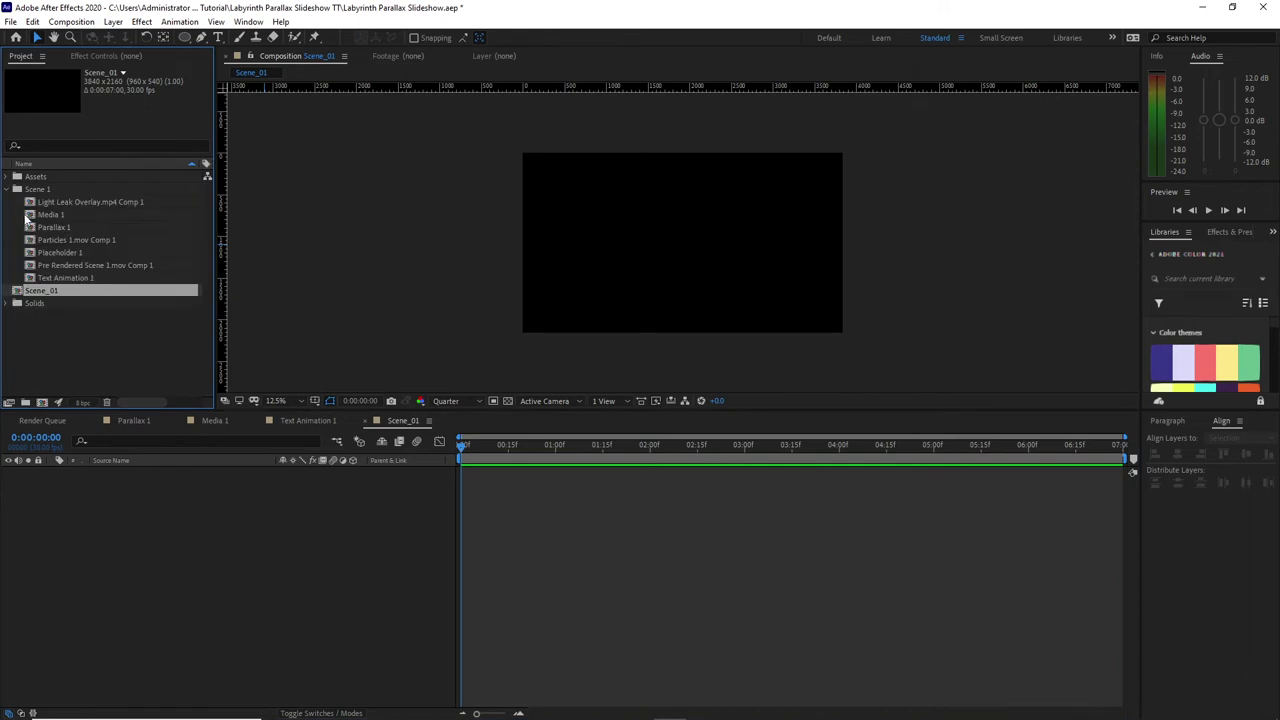
left_click_drag(26, 218, 114, 546)
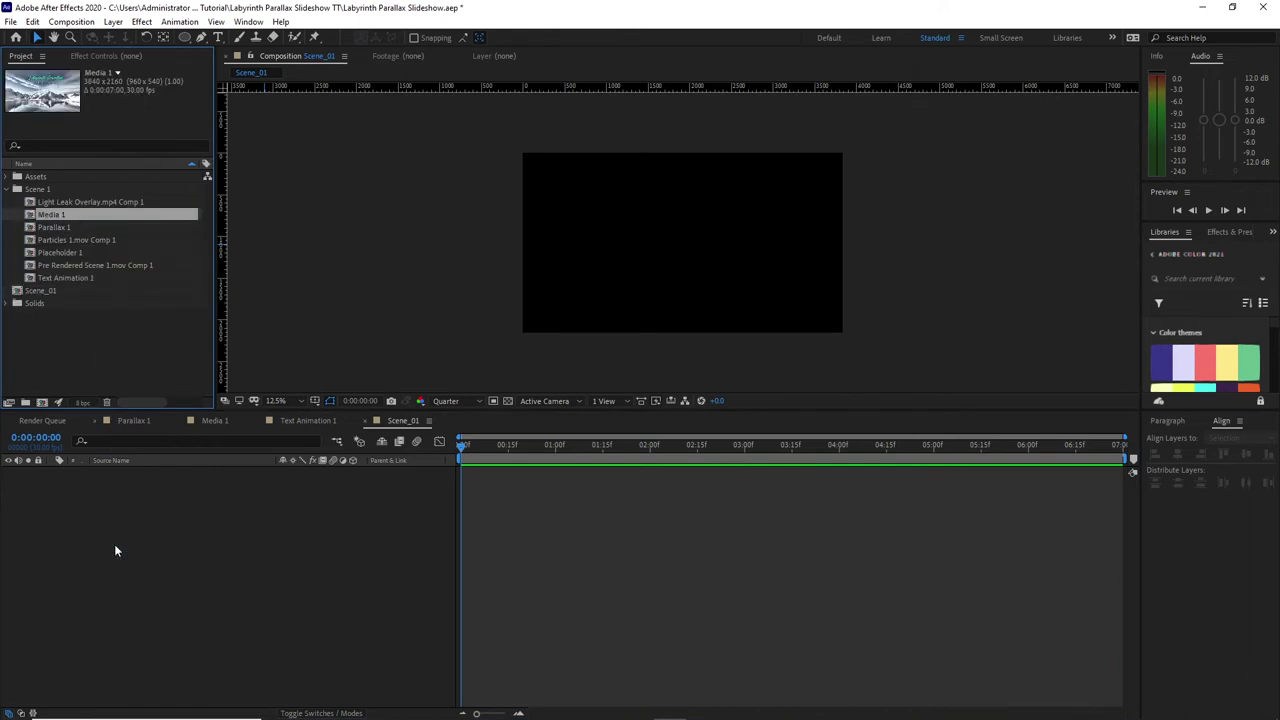
Step: Make Media 1 a 3D layer and add a Camera 1 layer to Scene_01
left_click(352, 472)
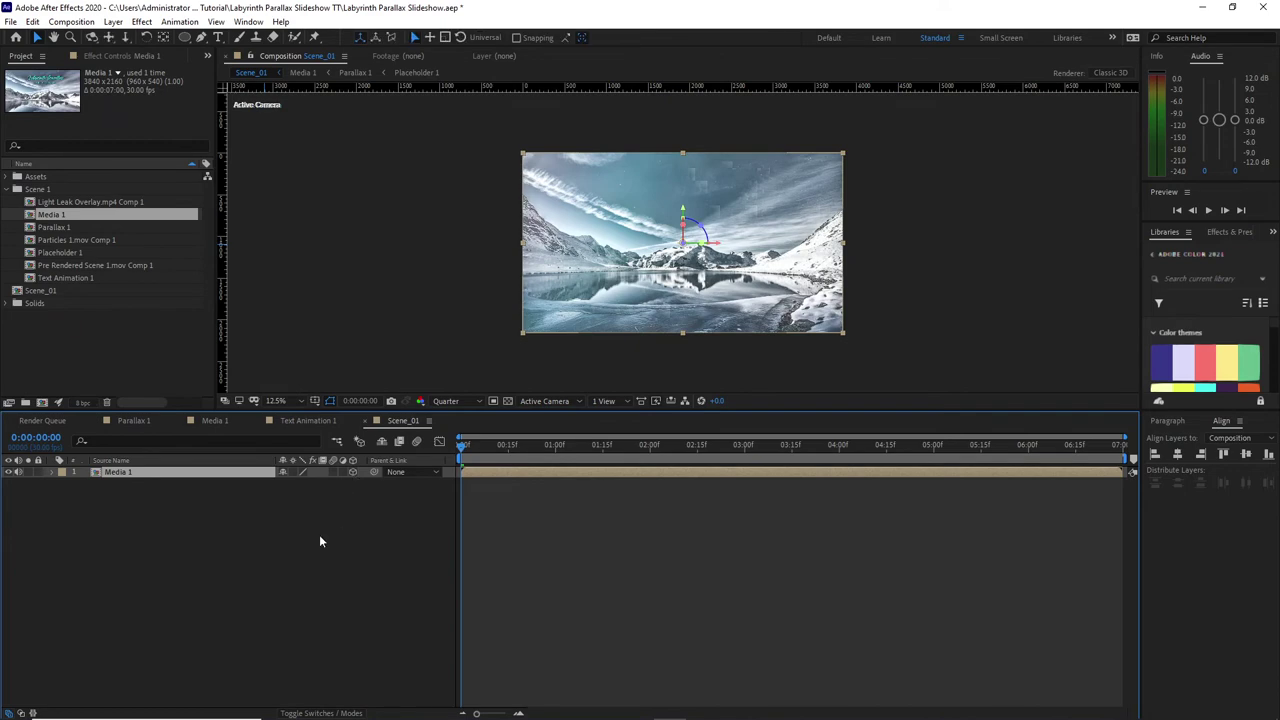
left_click(113, 21)
mouse_move(135, 29)
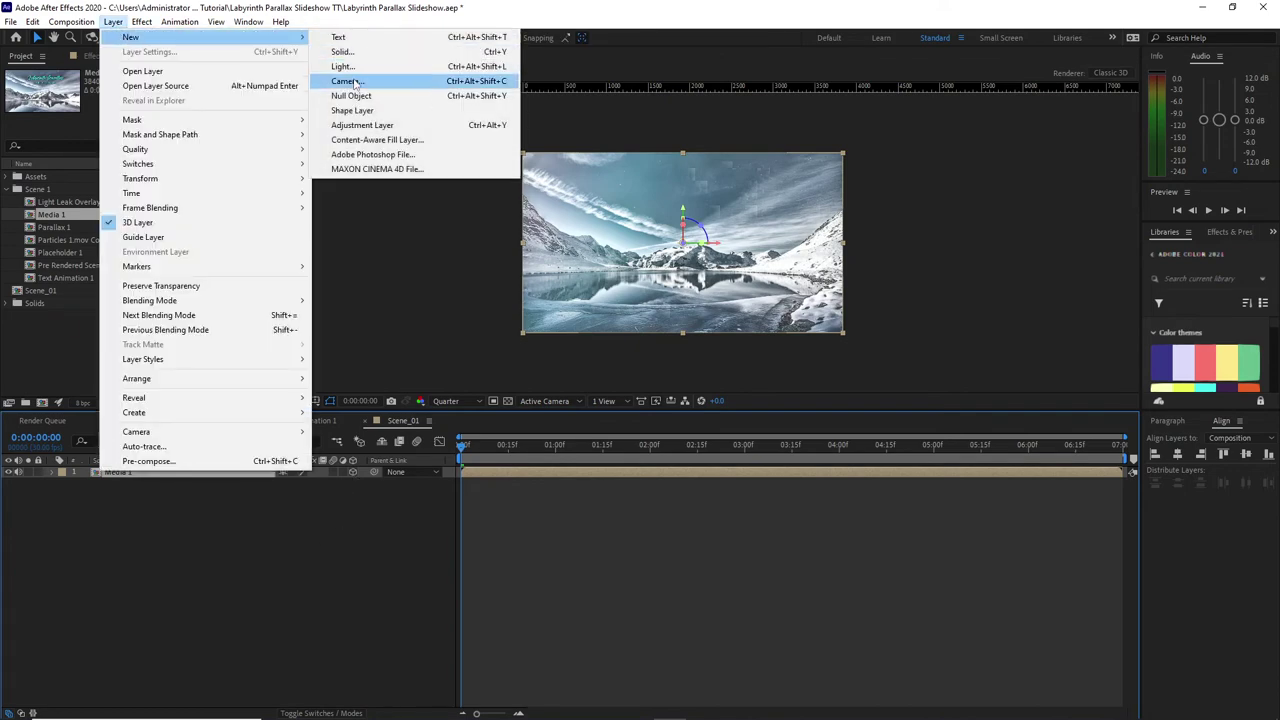
left_click(356, 83)
left_click(776, 510)
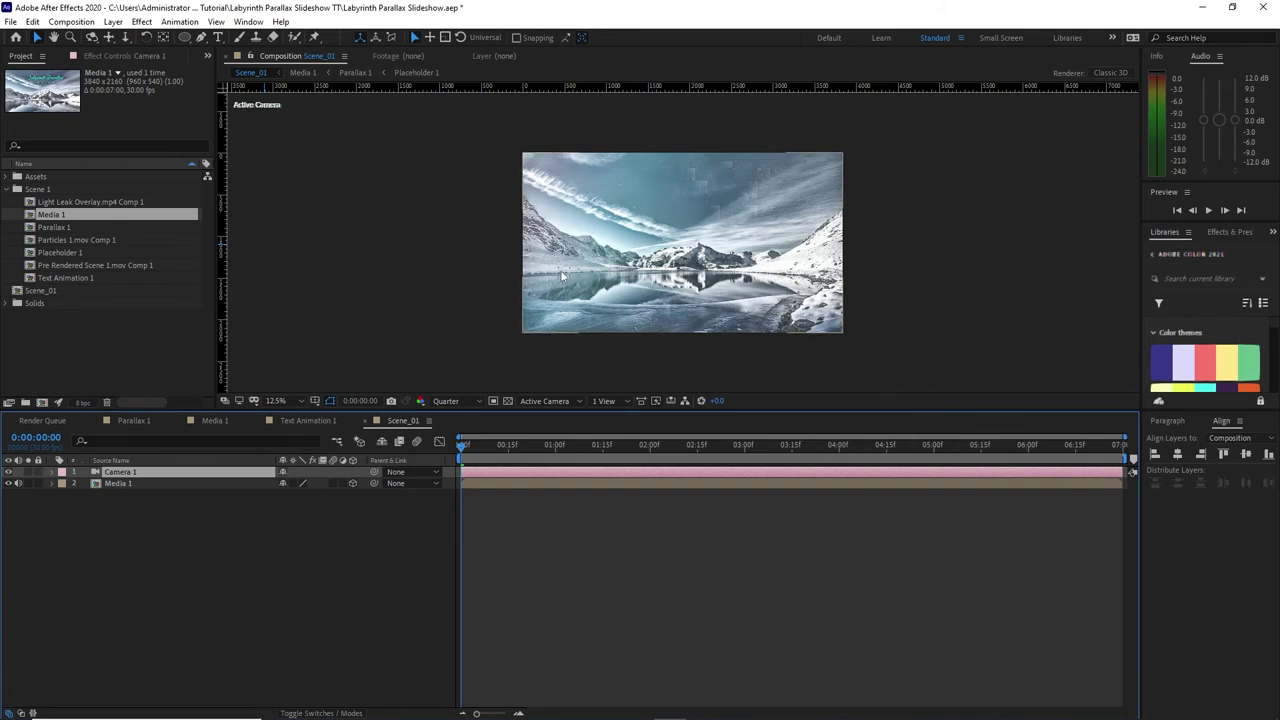
key("period")
left_click(53, 37)
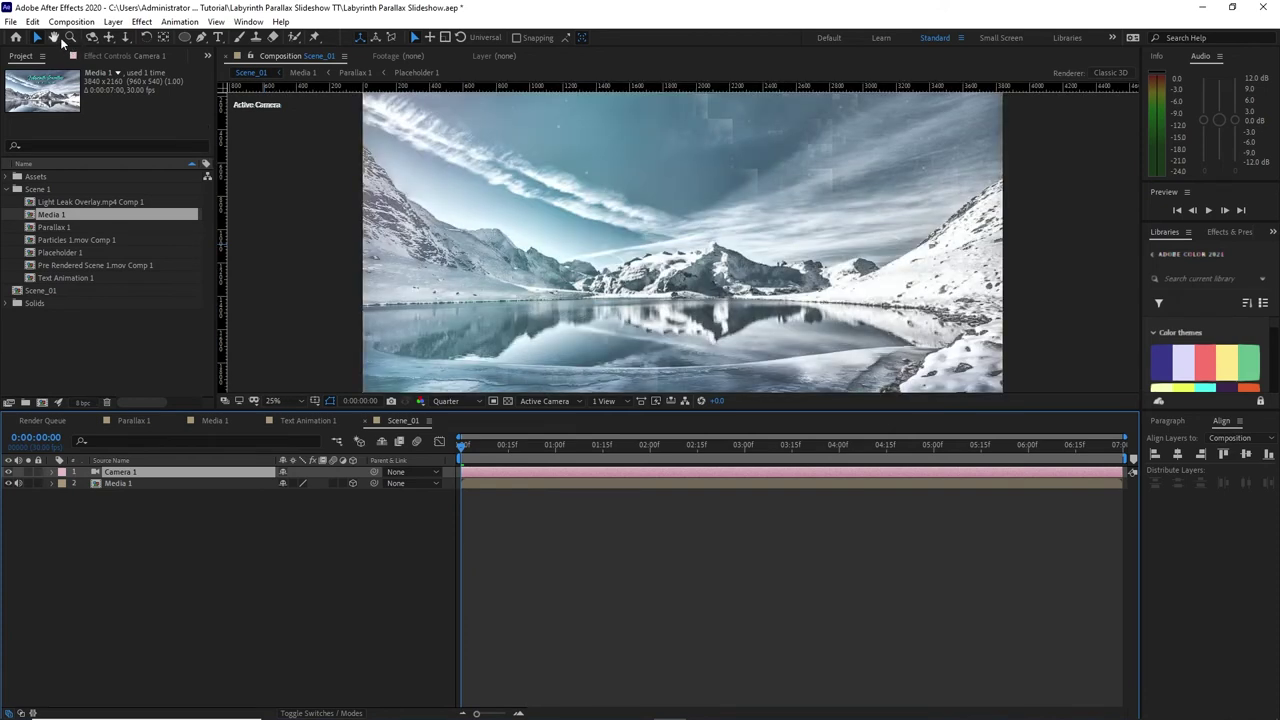
left_click_drag(441, 157, 480, 285)
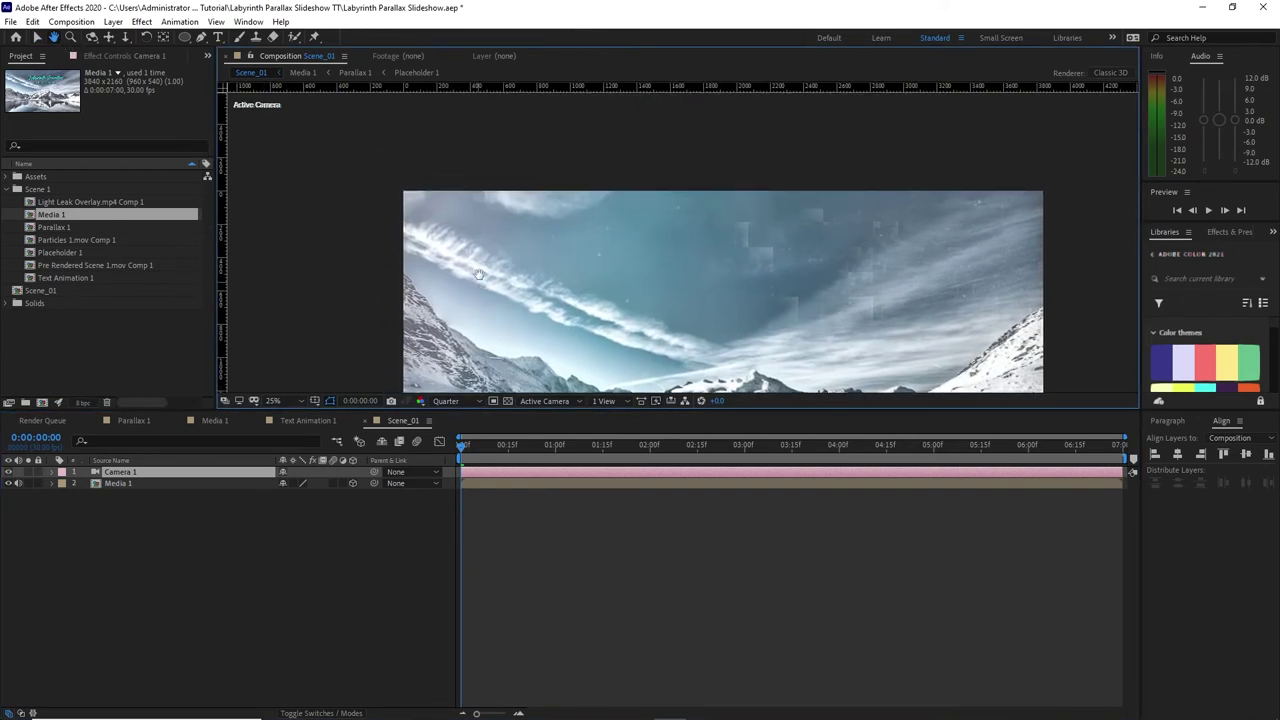
scroll(496, 210, "up", 2)
scroll(497, 216, "down", 2)
key("comma")
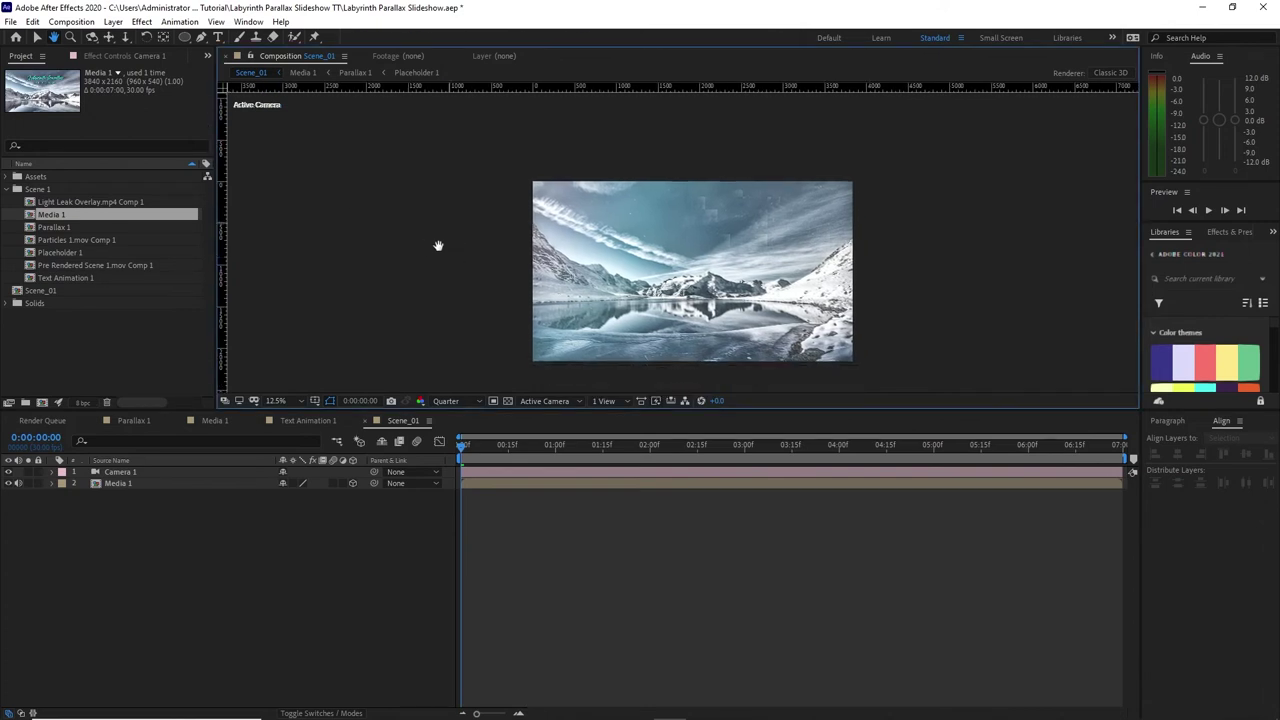
key("v")
Step: Nudge Camera 1's Z Position to about -3714.3 and preview the scene
left_click(218, 472)
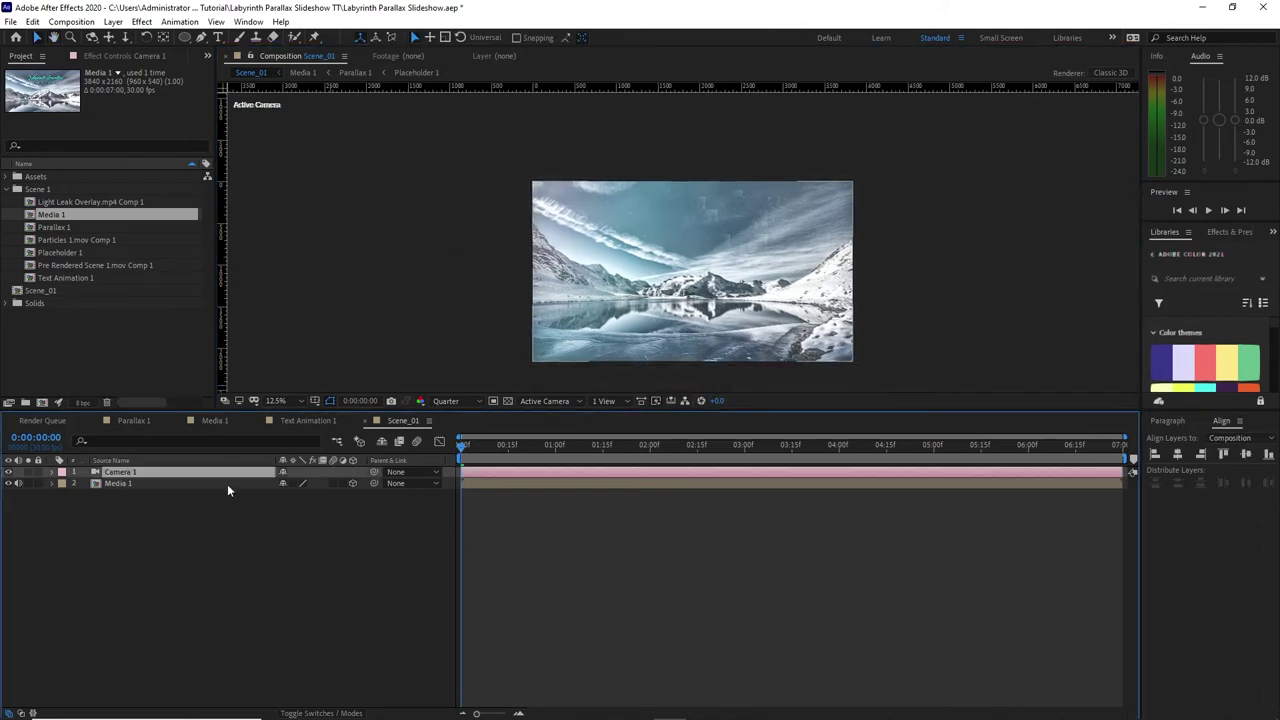
key("p")
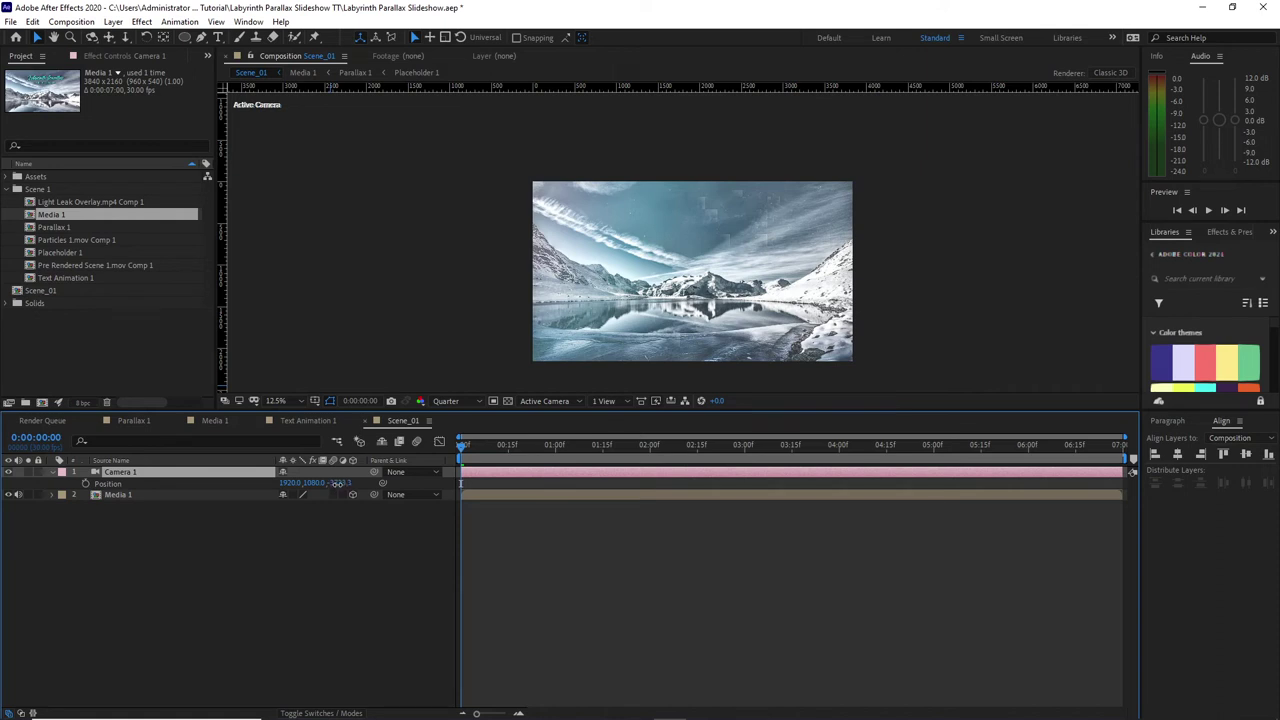
left_click_drag(337, 483, 360, 494)
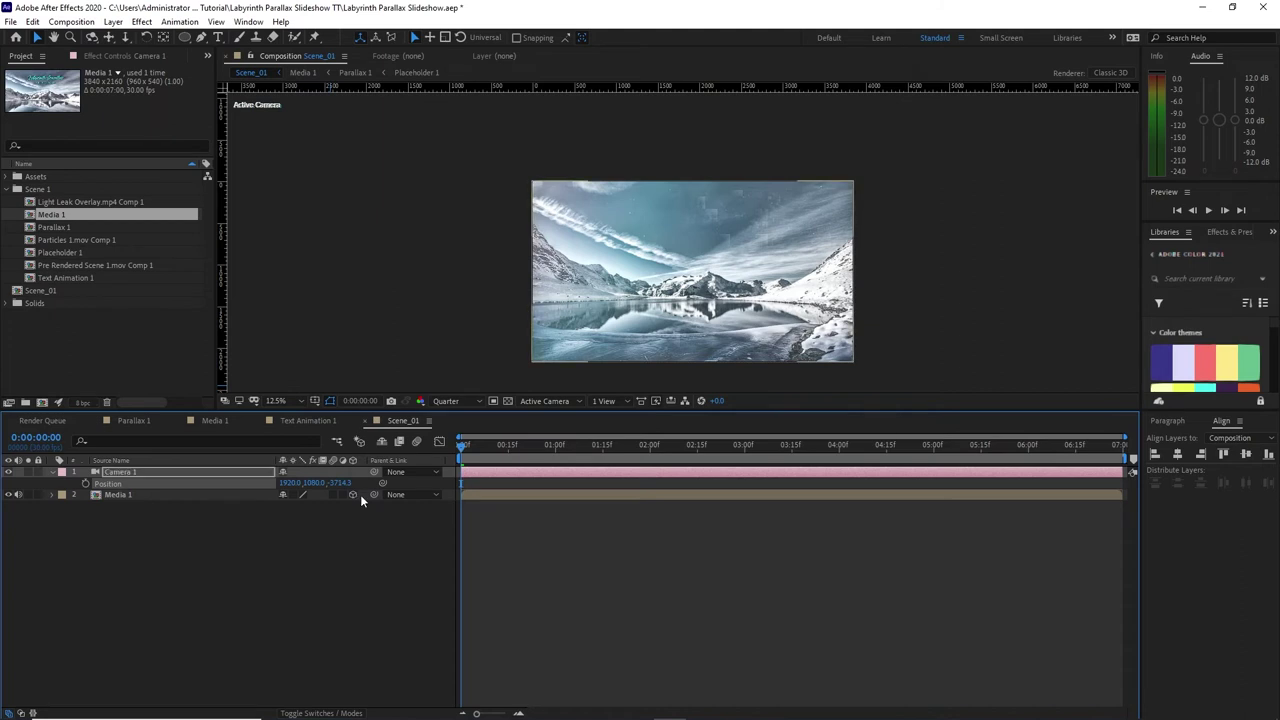
left_click(1209, 210)
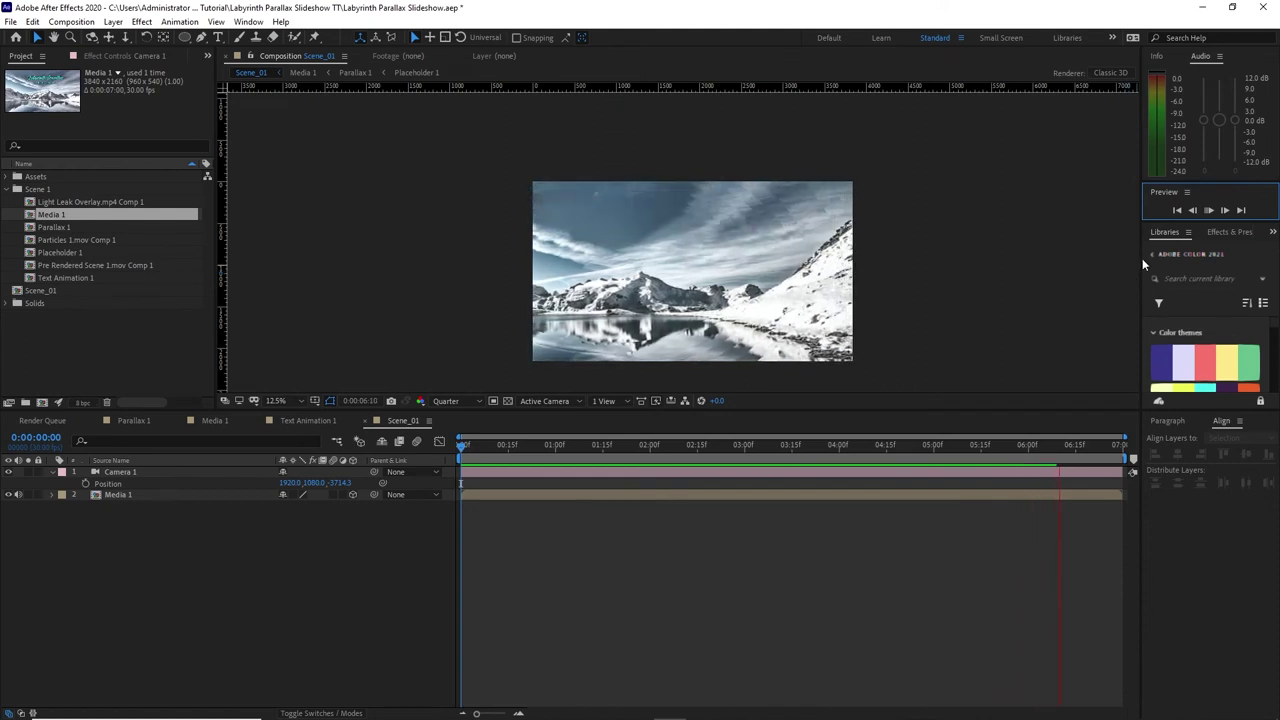
Step: Move Scene_01 into the Scene 1 folder and create a new 'Scene 2' folder
left_click(10, 189)
left_click_drag(24, 201, 31, 193)
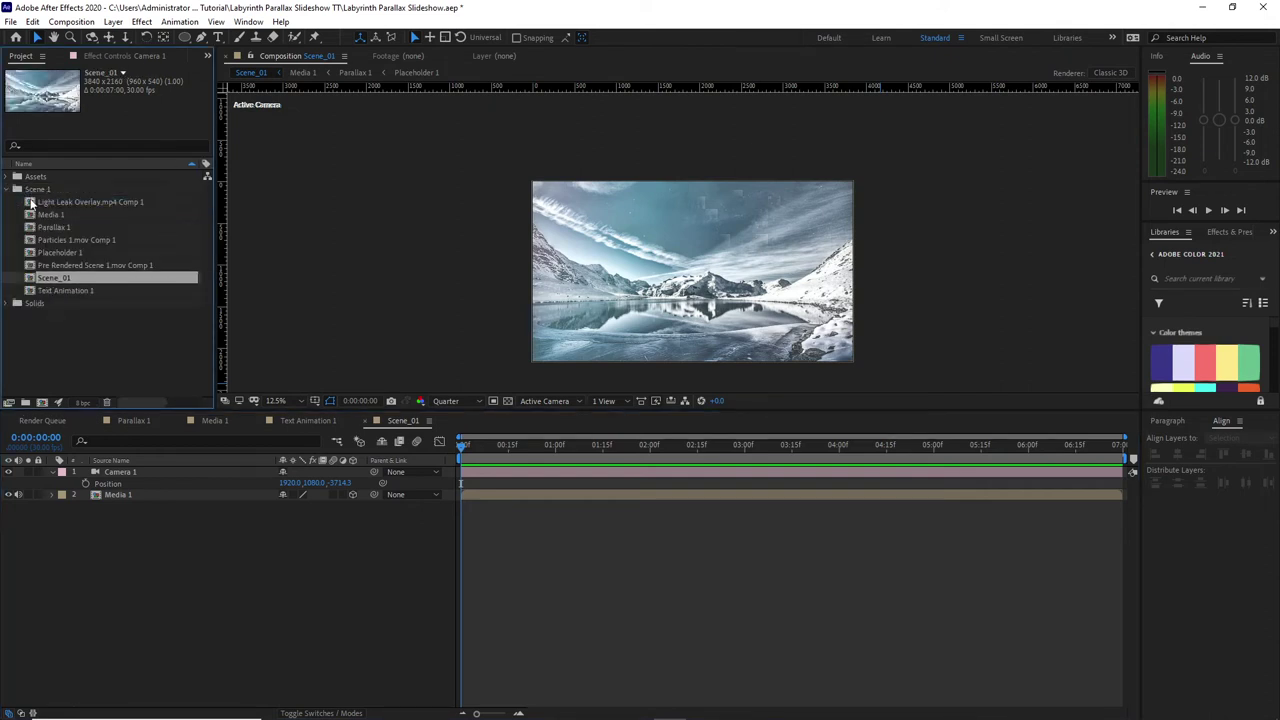
left_click(48, 350)
left_click(25, 402)
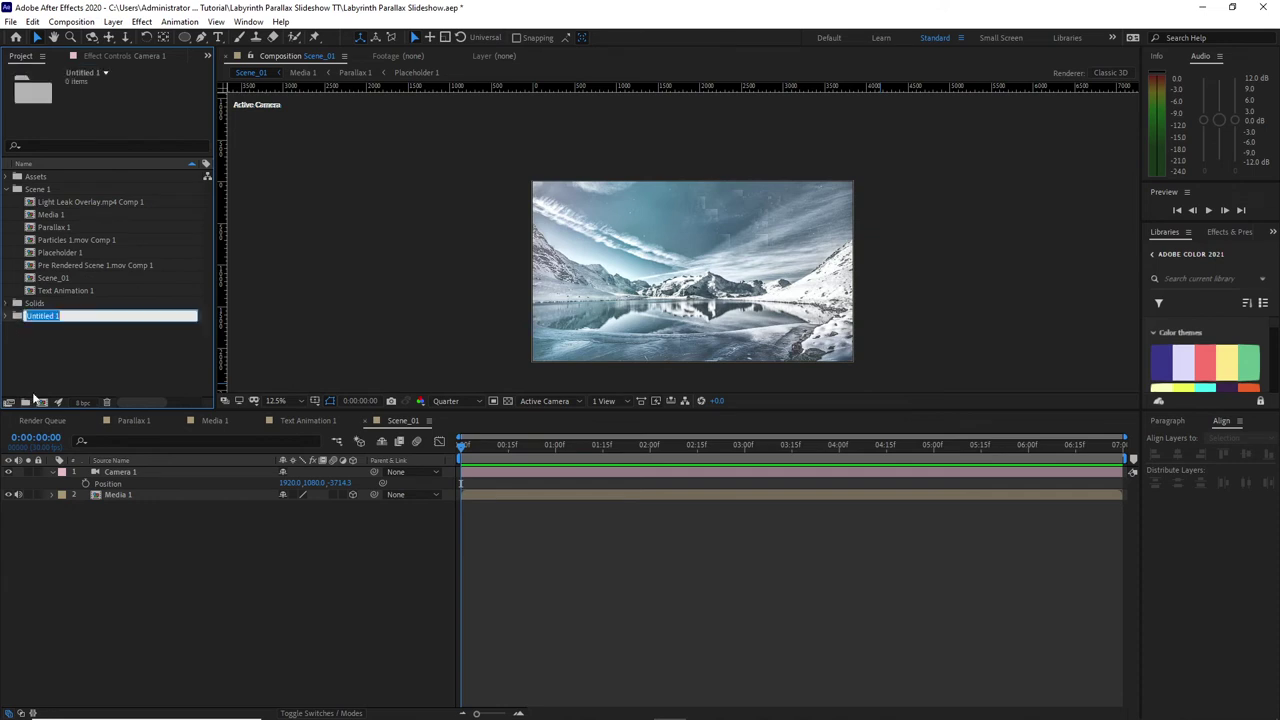
type("Scene 2")
Step: Duplicate all eight Scene 1 items and move the copies into the Scene 2 folder
left_click_drag(18, 207, 74, 292)
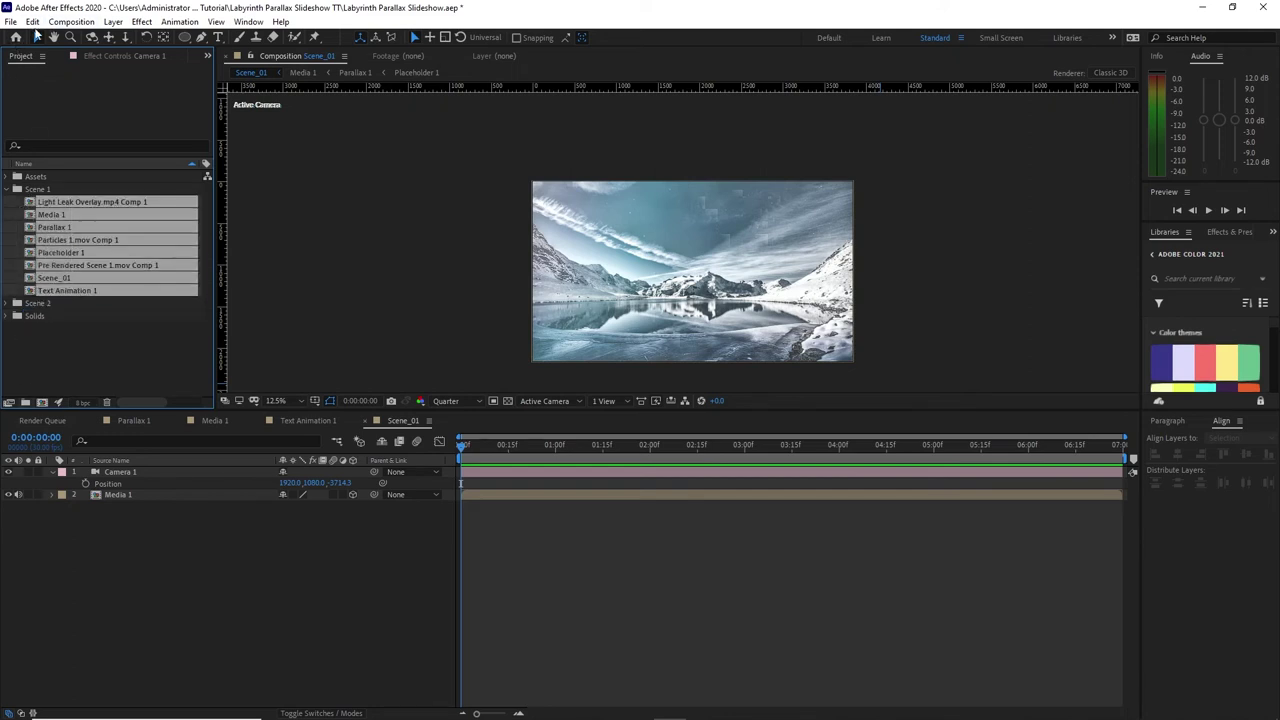
left_click(32, 21)
left_click(60, 197)
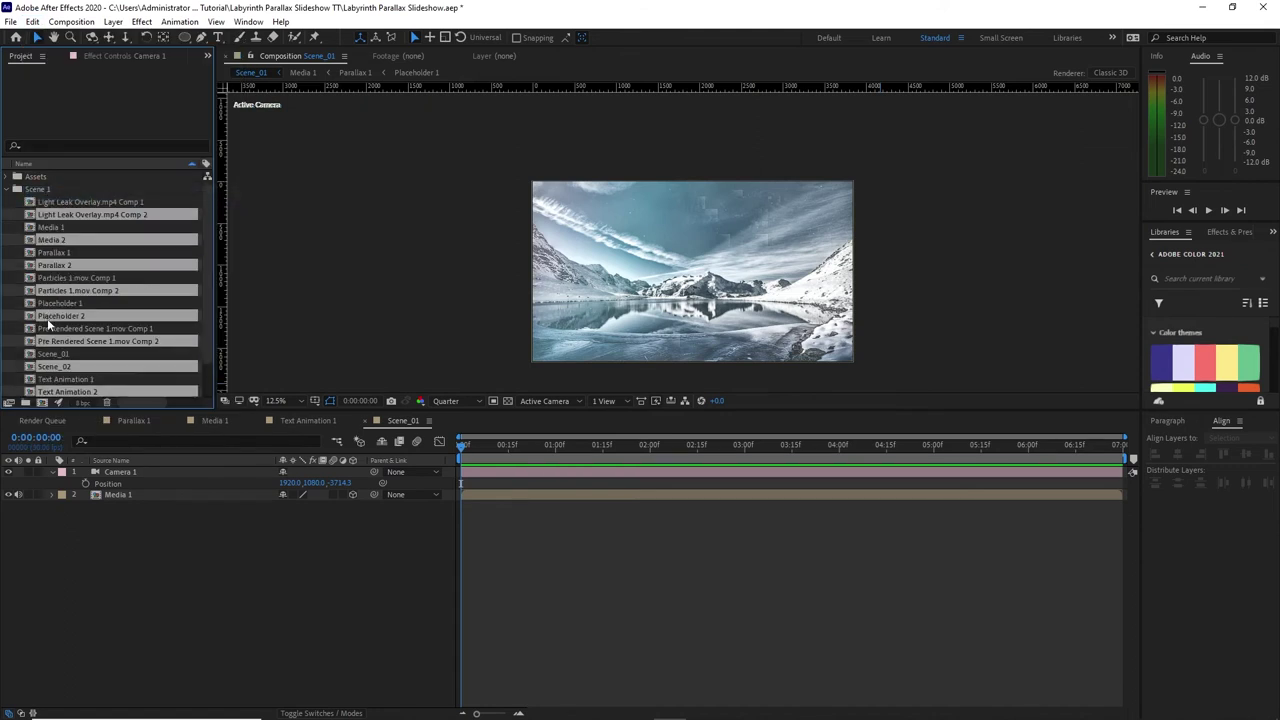
left_click_drag(143, 360, 148, 368)
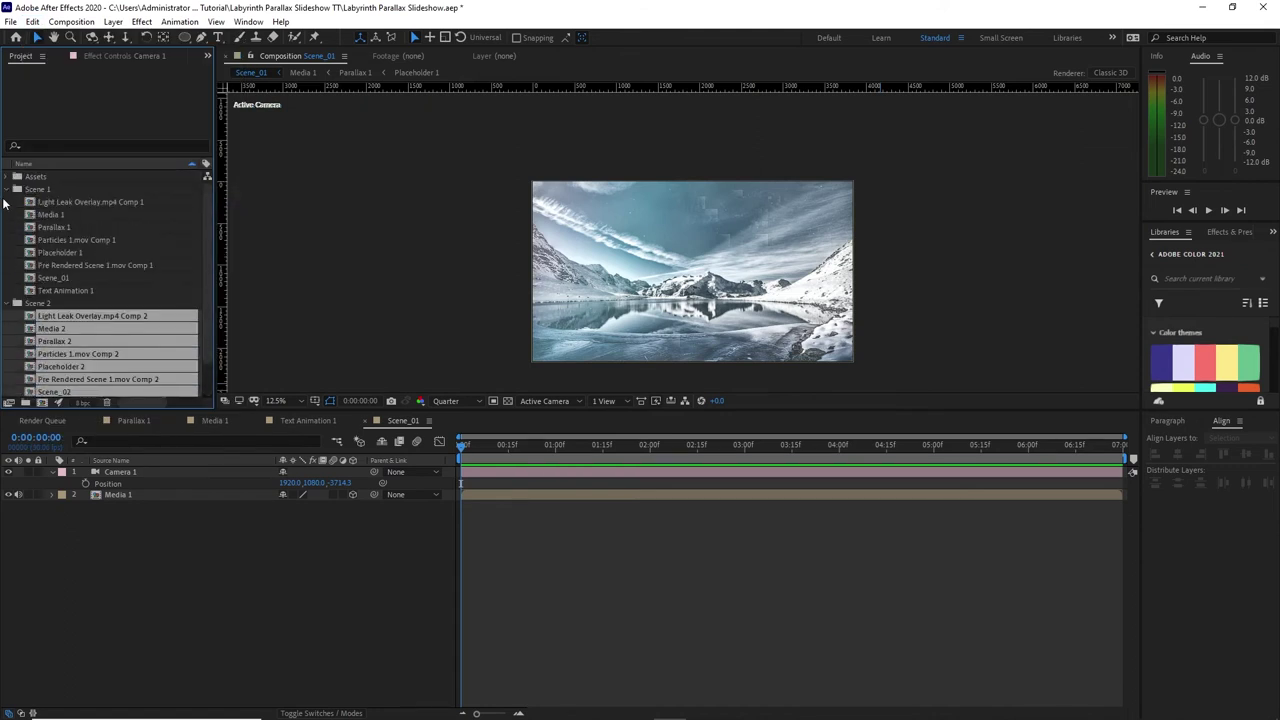
left_click(9, 189)
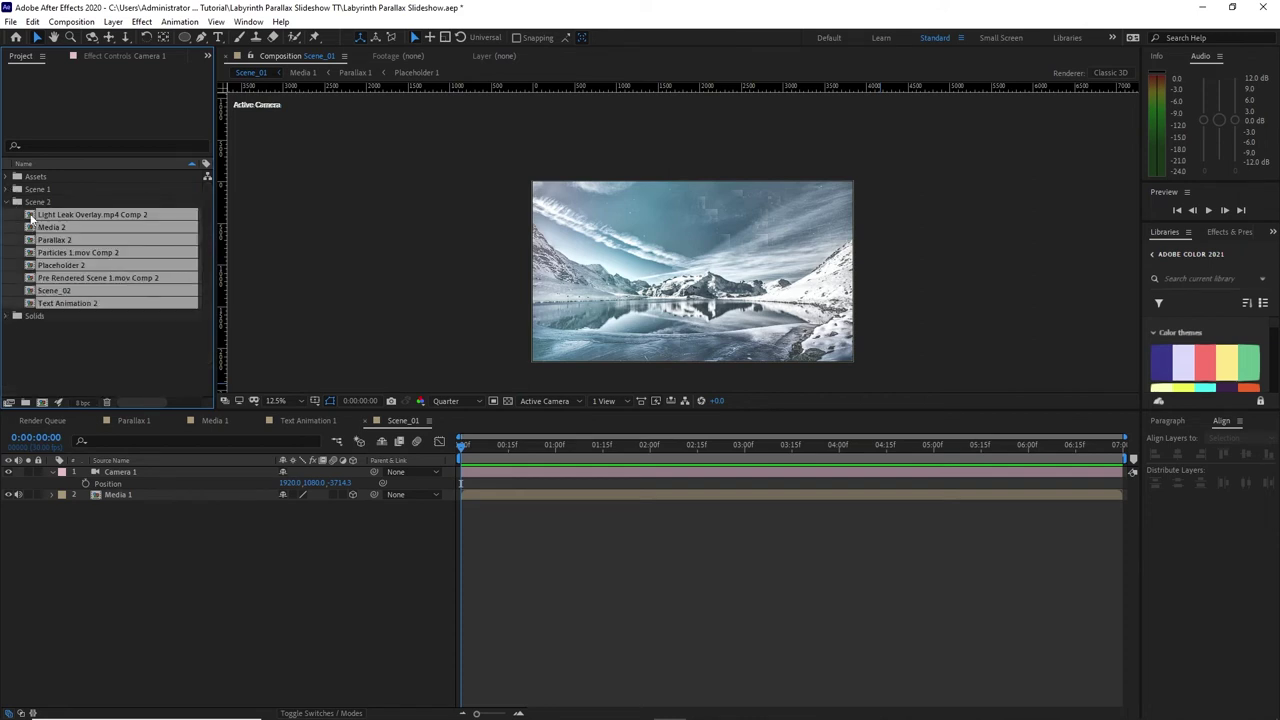
Step: Open all Scene 2 comps and close the Light Leak, Media 1, Text Animation 1 and Scene_01 timelines
double_click(30, 218)
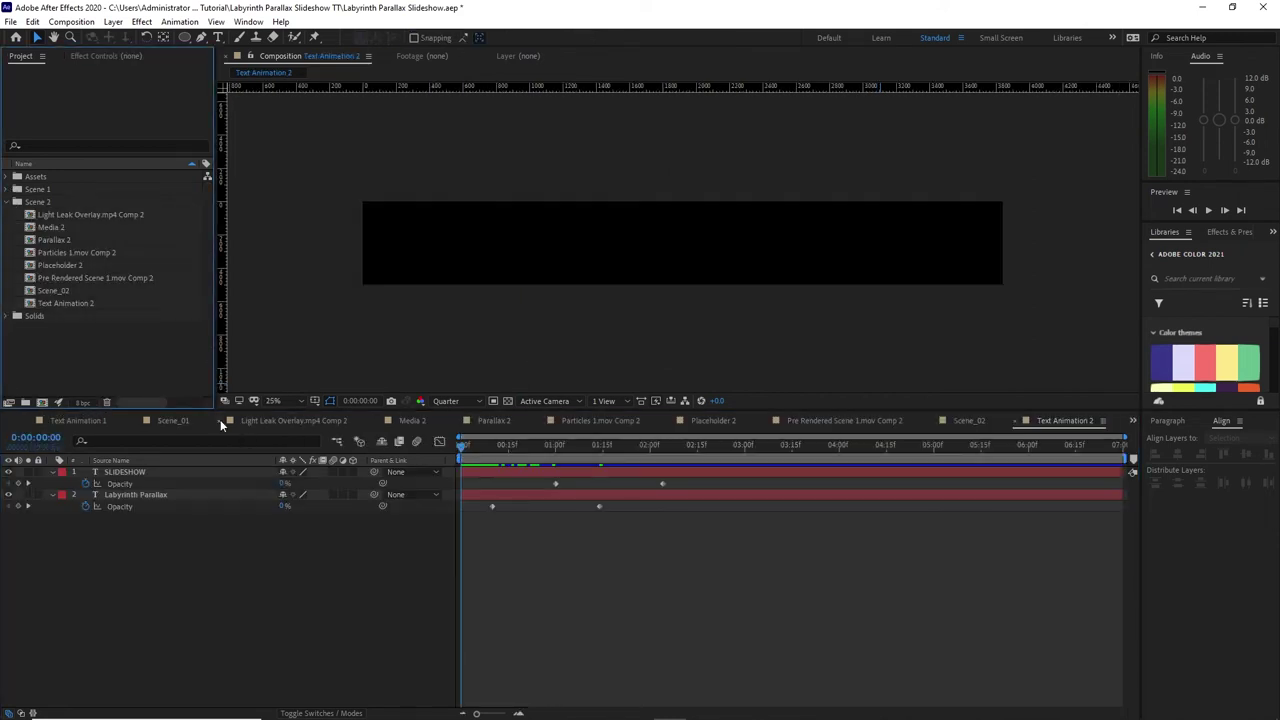
left_click(220, 419)
left_click(104, 421)
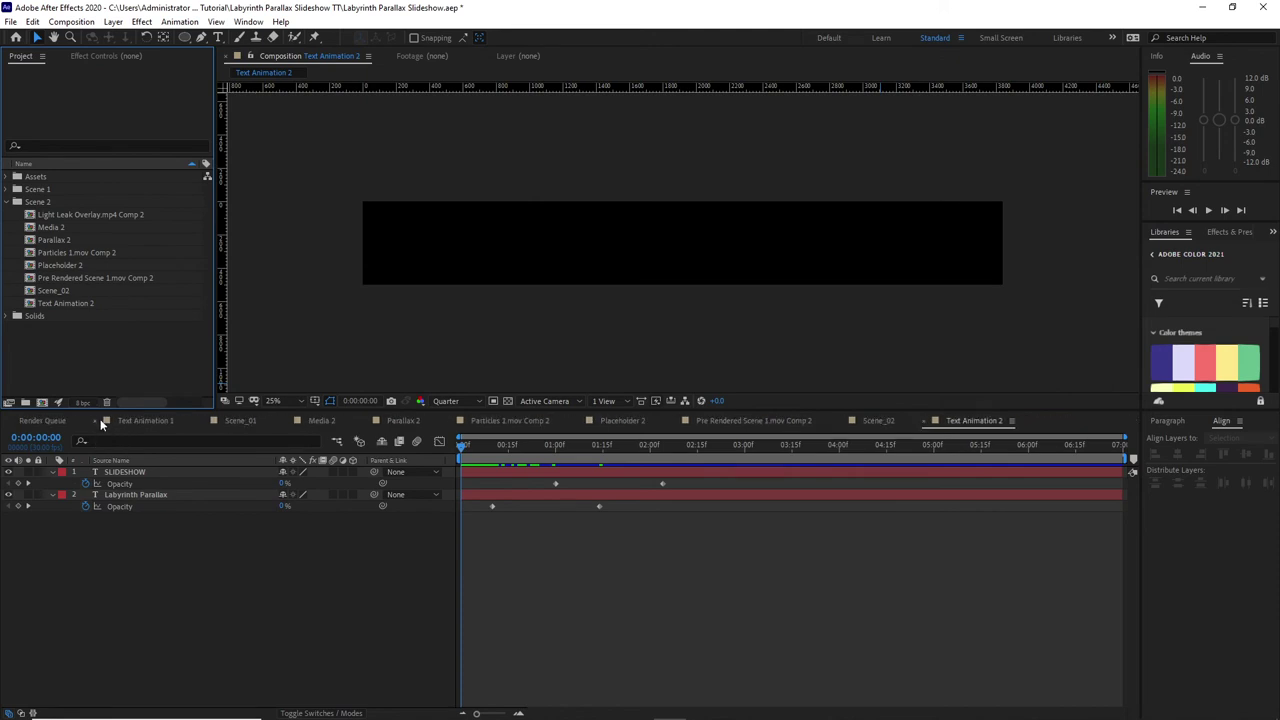
left_click(104, 421)
left_click(104, 421)
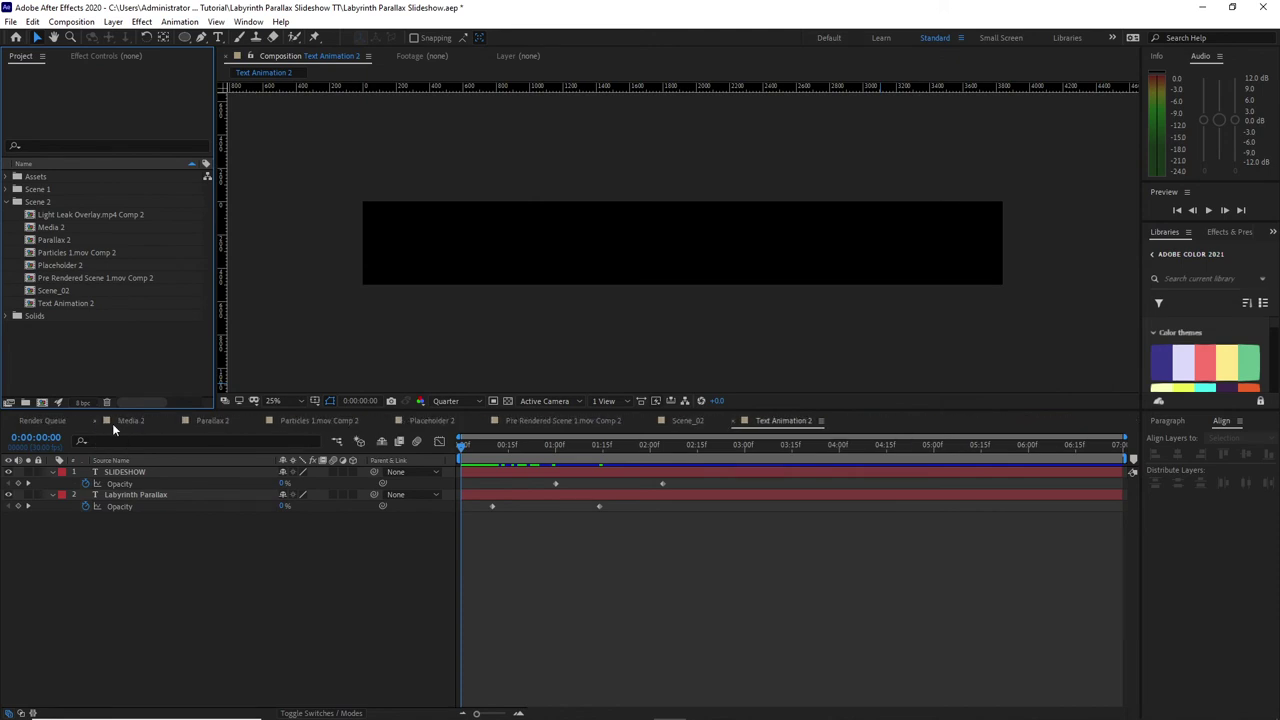
Step: In Placeholder 2, replace the old mountain-lake image with the sunset mountains photo at 65% scale
left_click(432, 421)
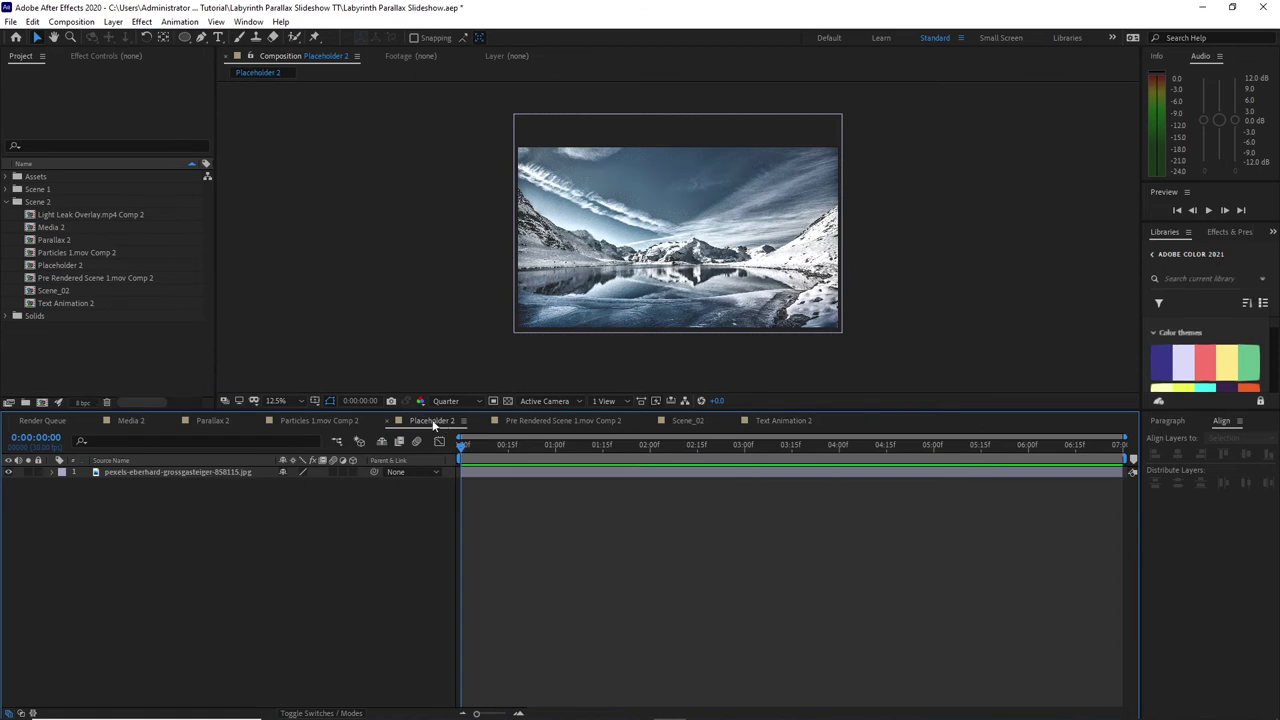
left_click(168, 474)
key("Delete")
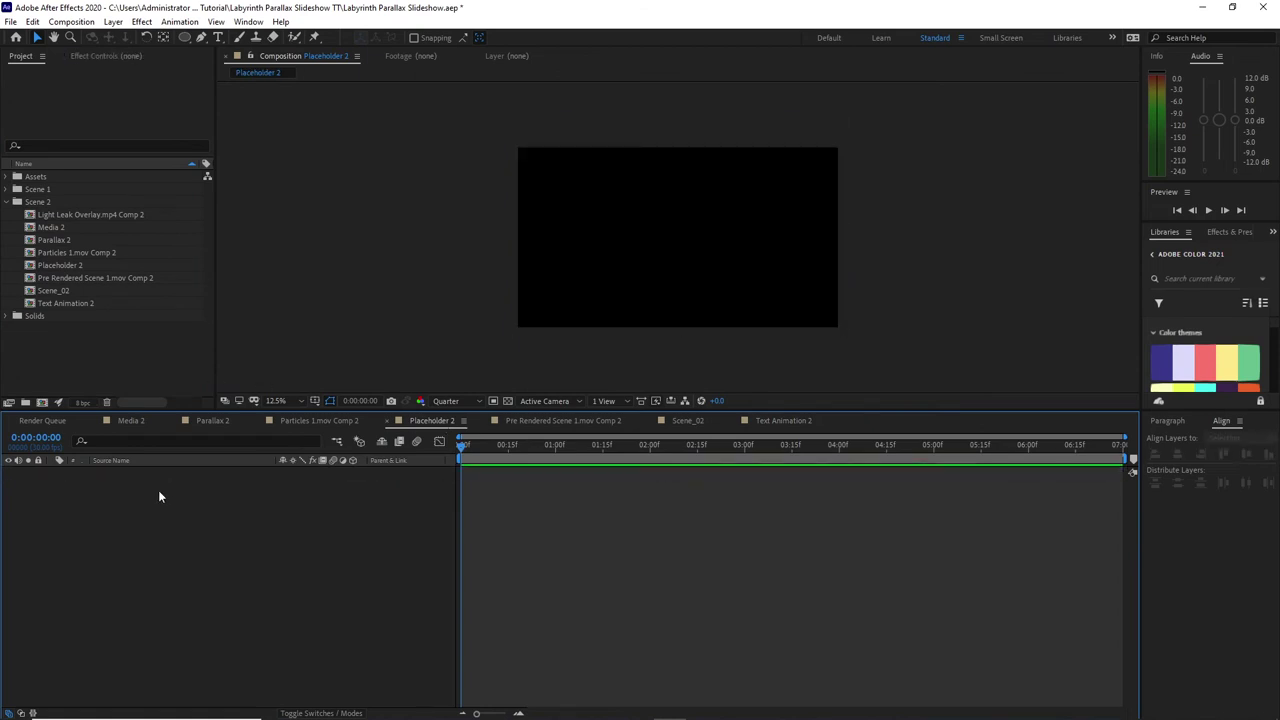
left_click(7, 177)
left_click(19, 202)
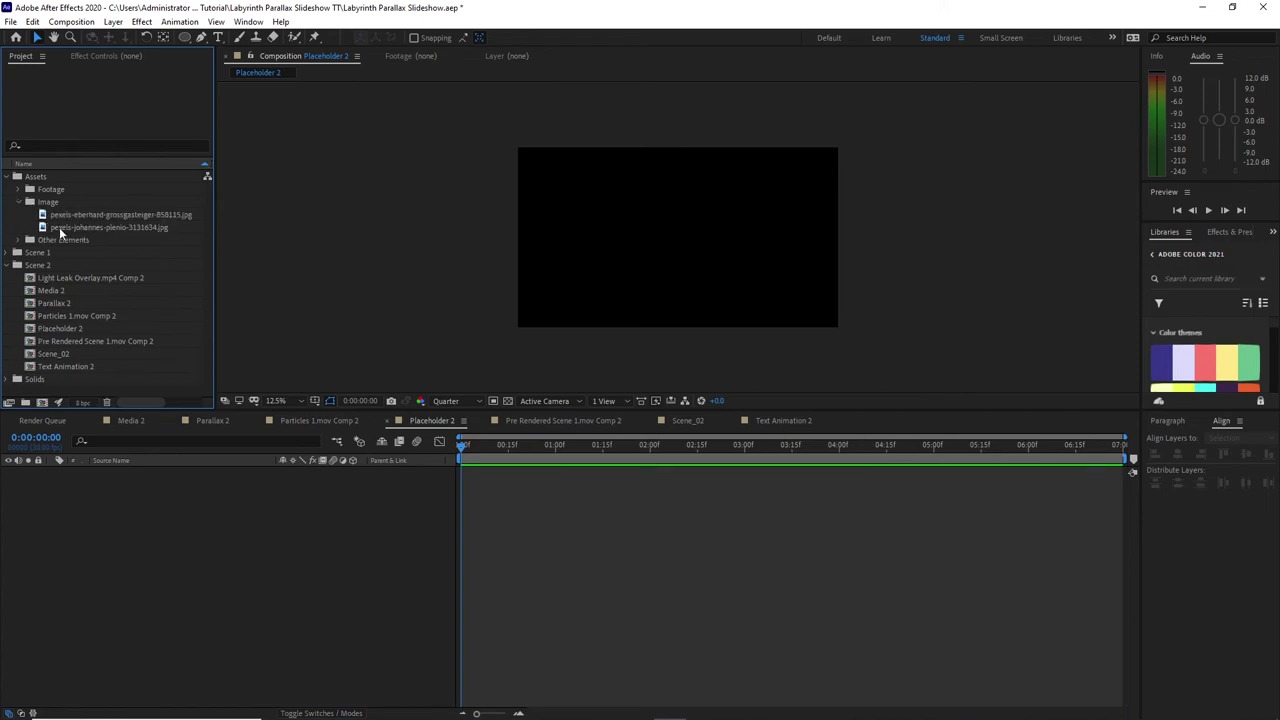
left_click_drag(60, 228, 124, 512)
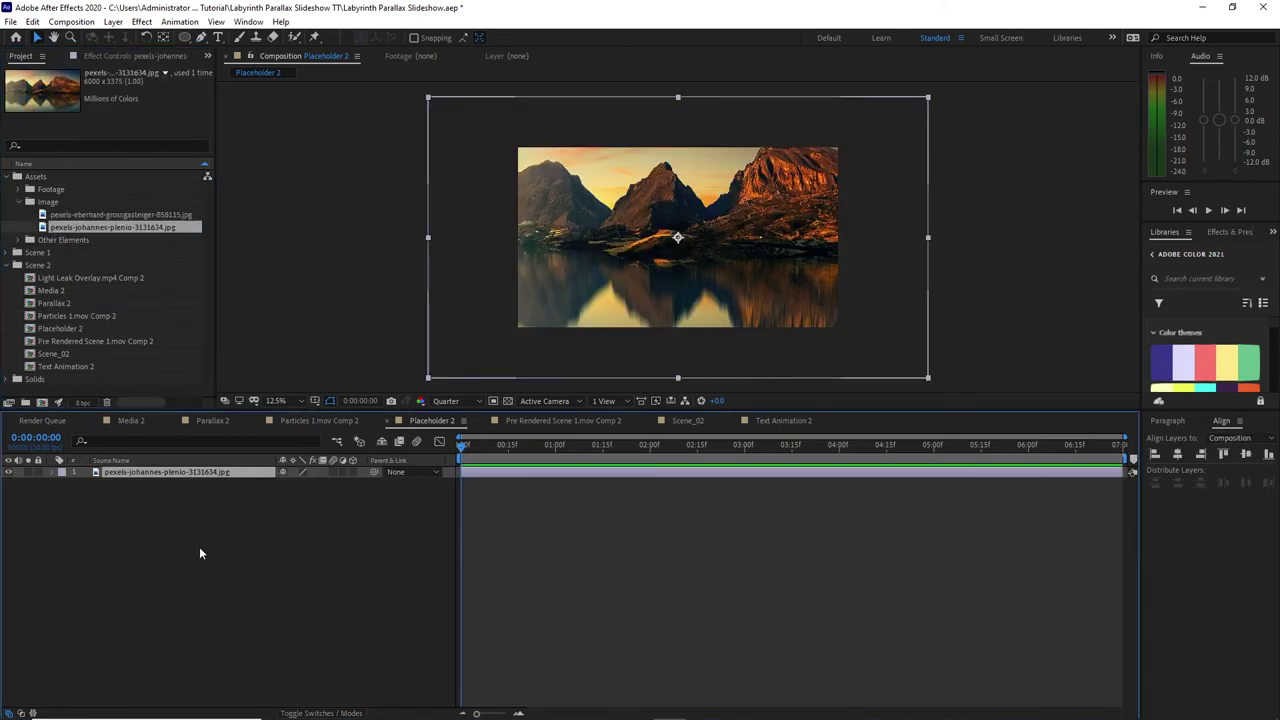
key("s")
left_click_drag(310, 483, 275, 483)
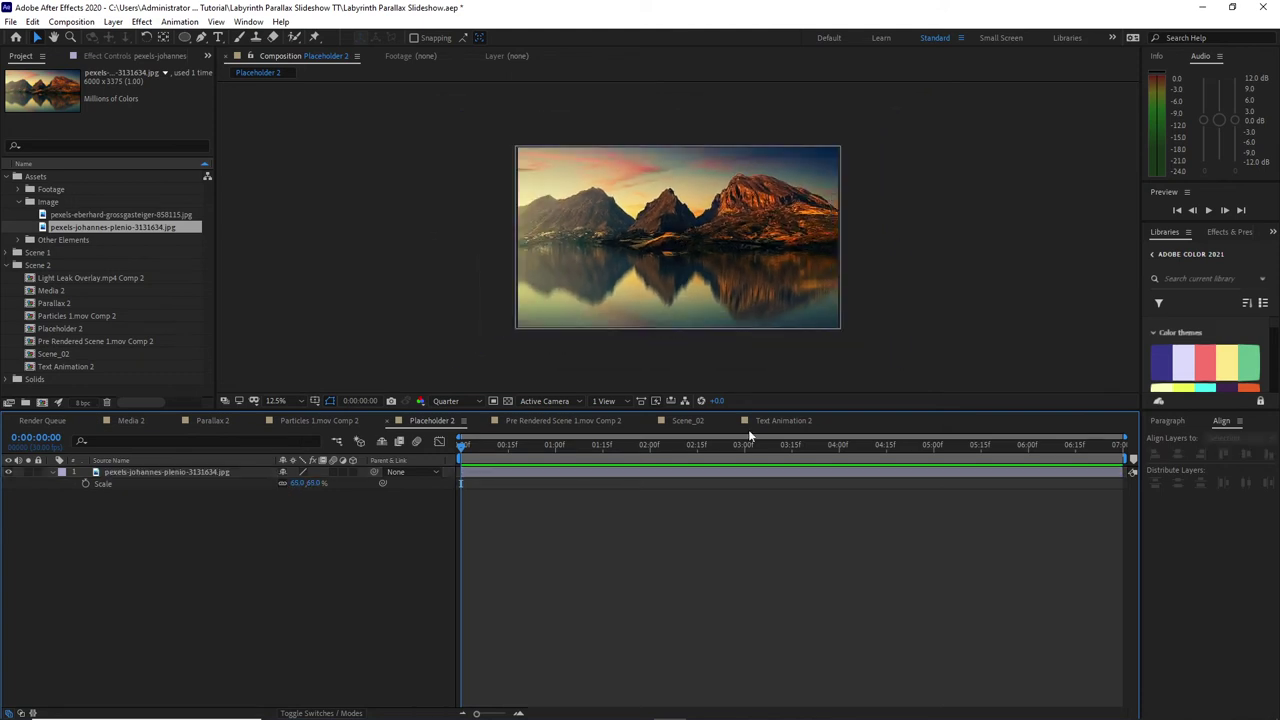
Step: In Text Animation 2, advance to the title and begin editing the Labyrinth Parallax text
left_click(789, 420)
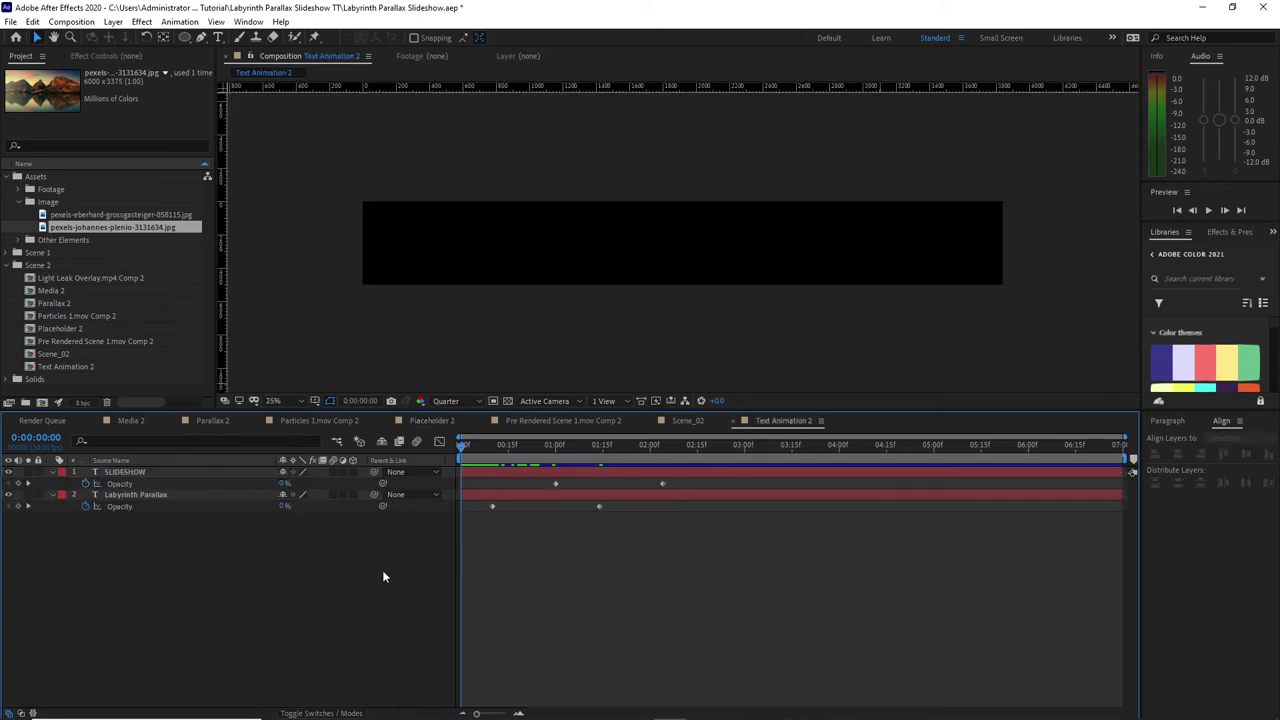
left_click_drag(465, 446, 729, 430)
left_click(163, 497)
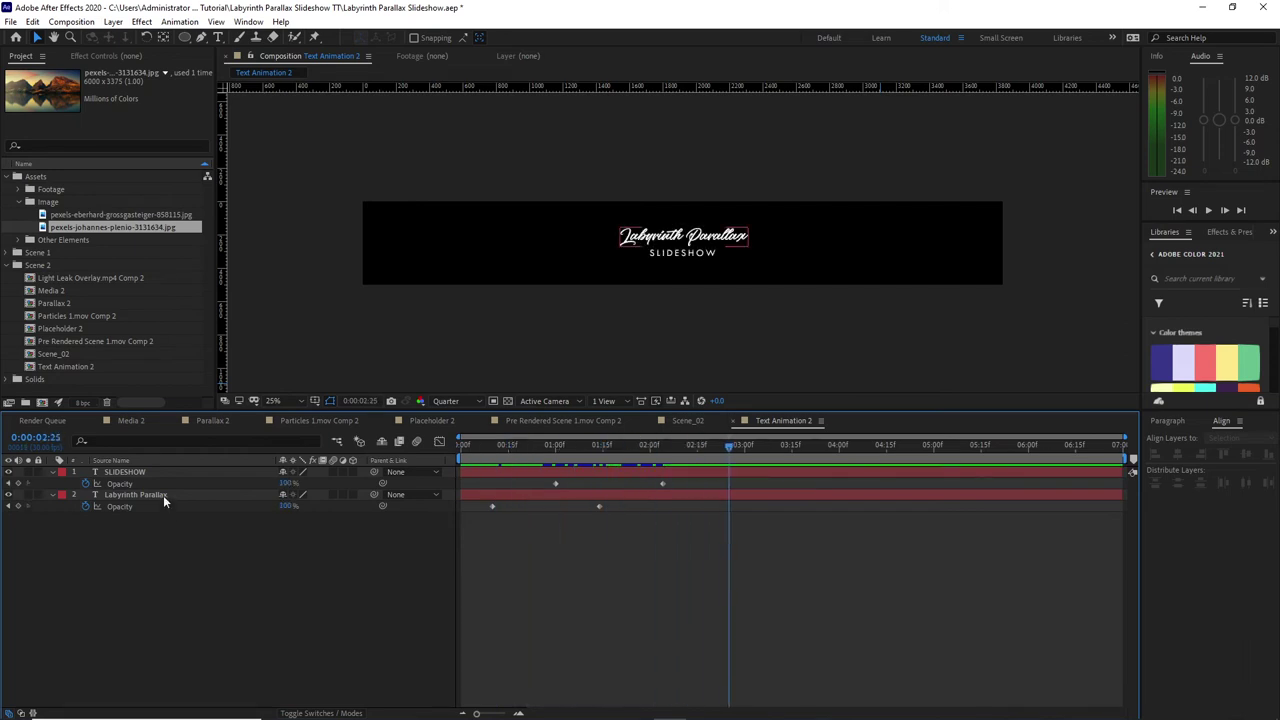
double_click(163, 495)
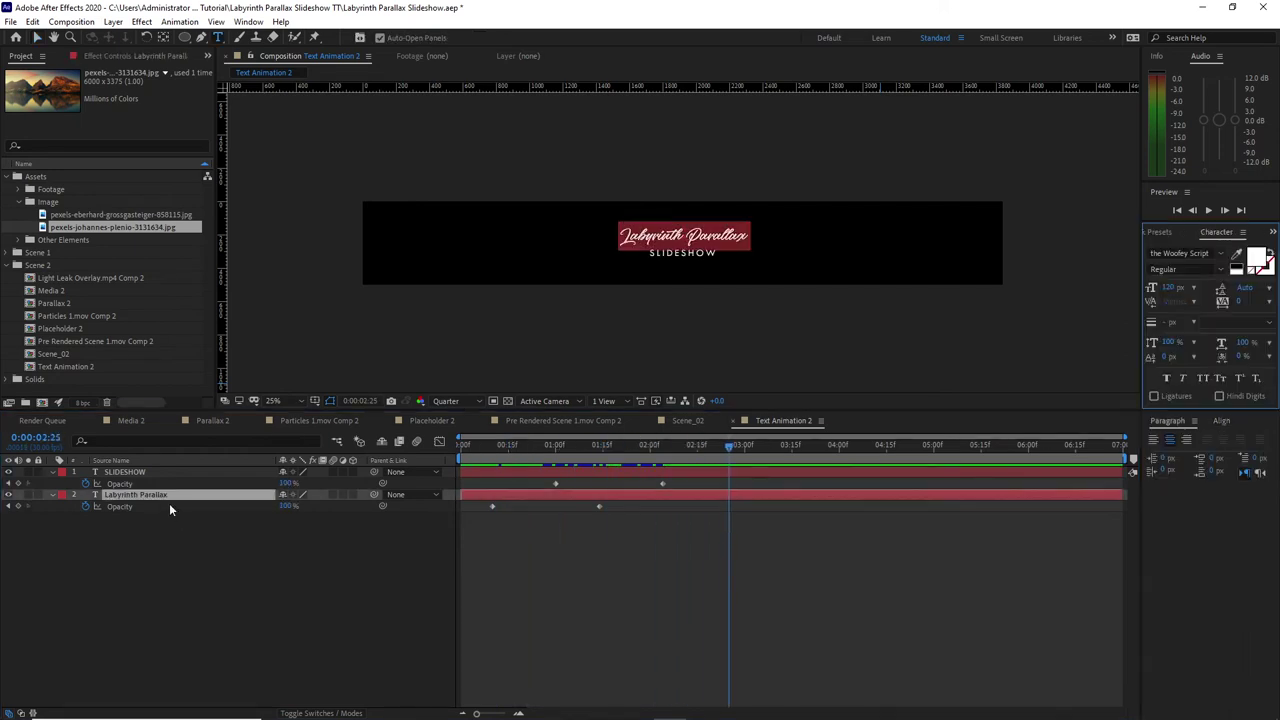
Step: Retitle to the creator's brand name over 'presents', then close the Pre Rendered and Particles Comp 2 timelines
type("Rha")
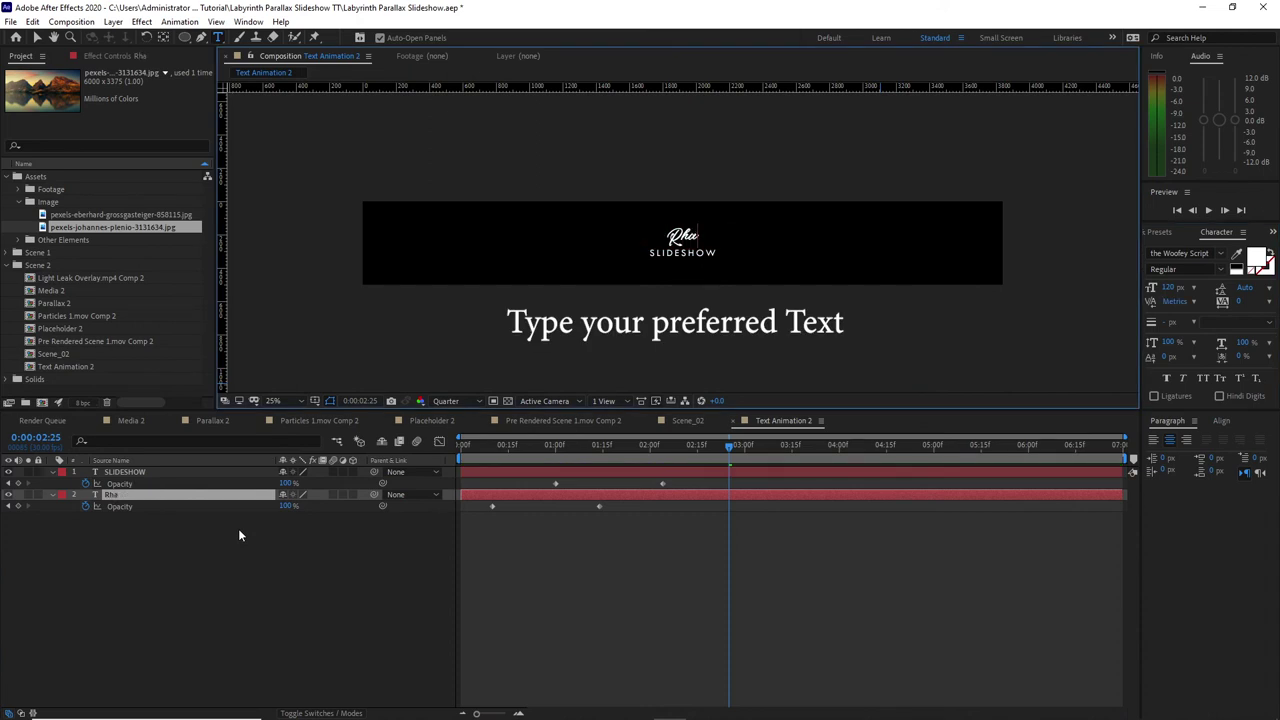
type("ndz G")
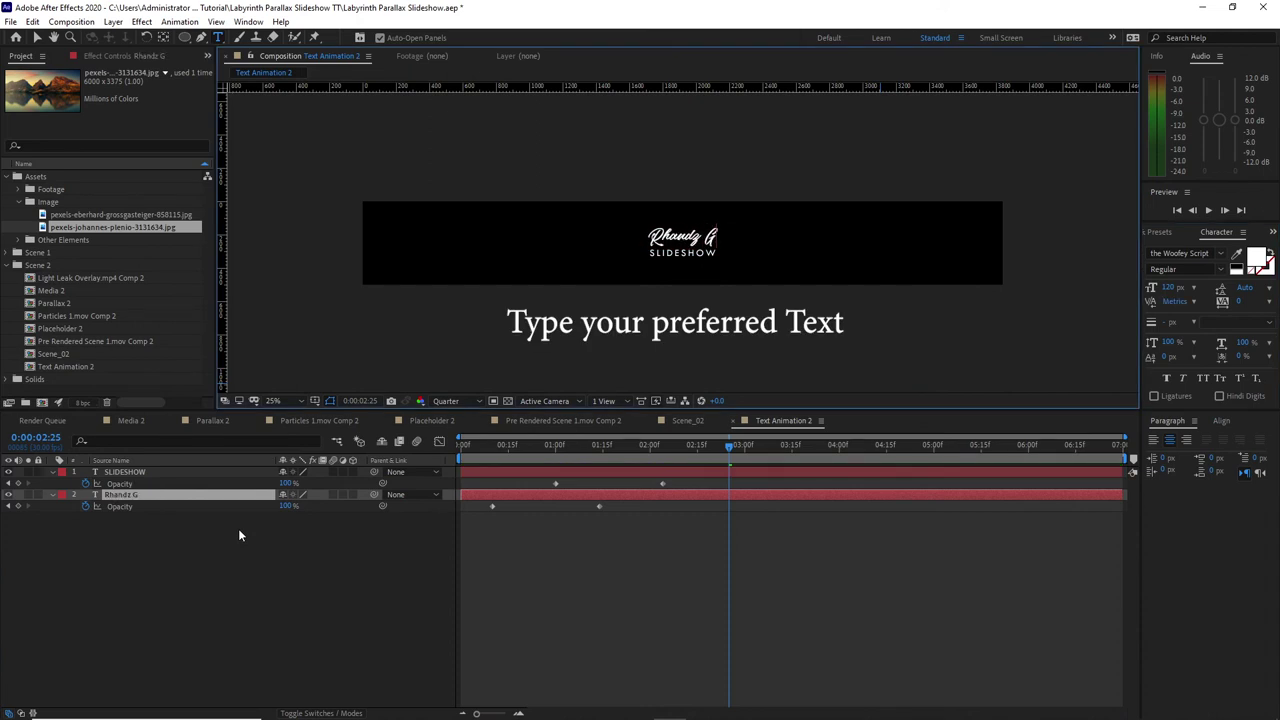
type("raphix")
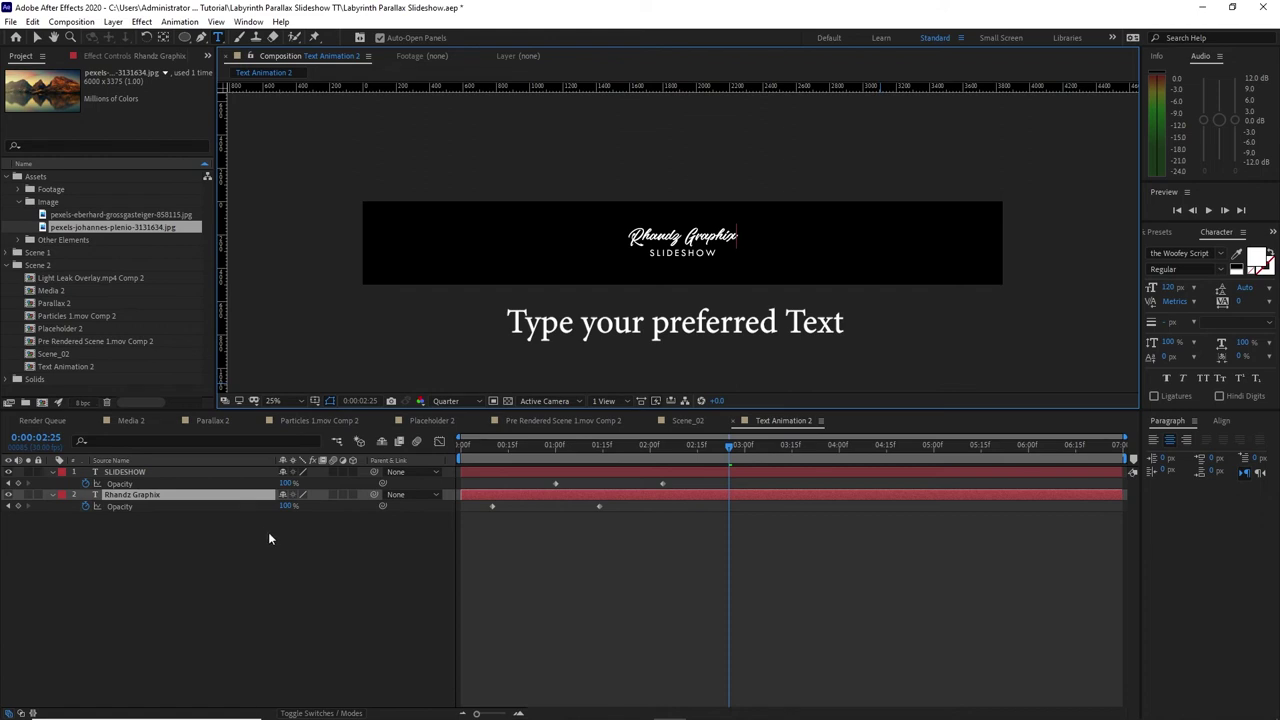
left_click(268, 538)
left_click(188, 476)
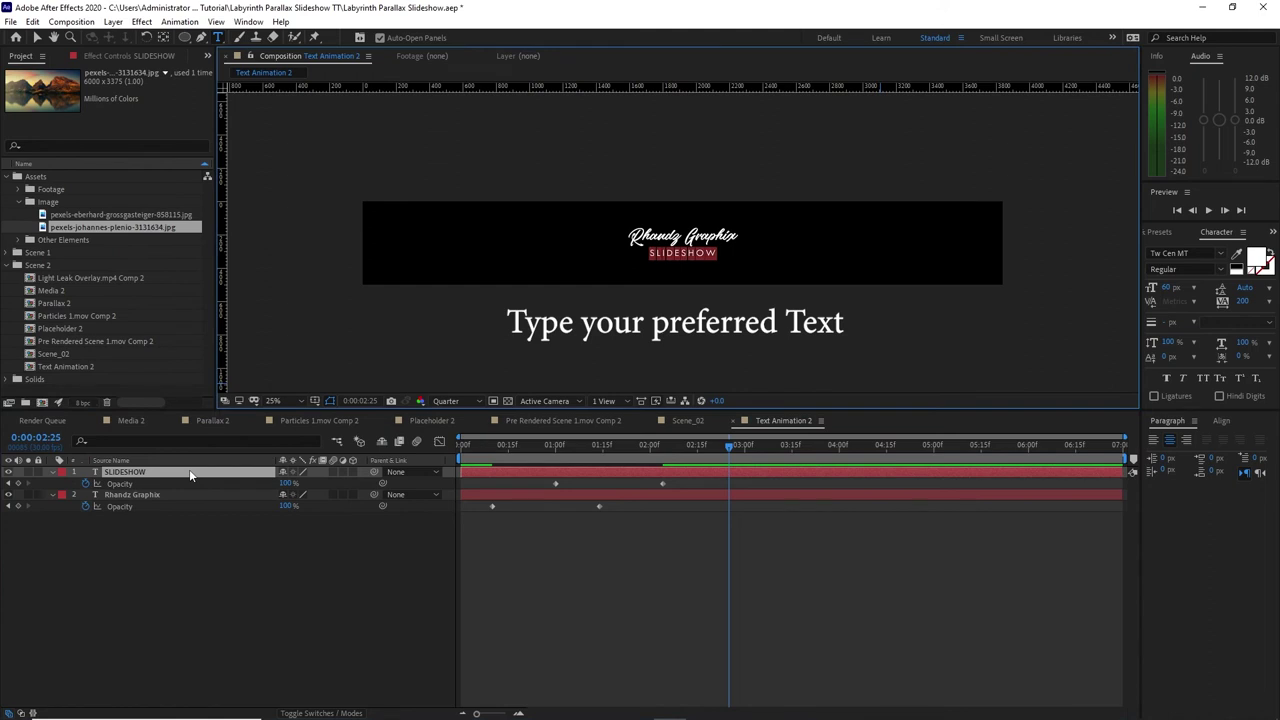
type("pr")
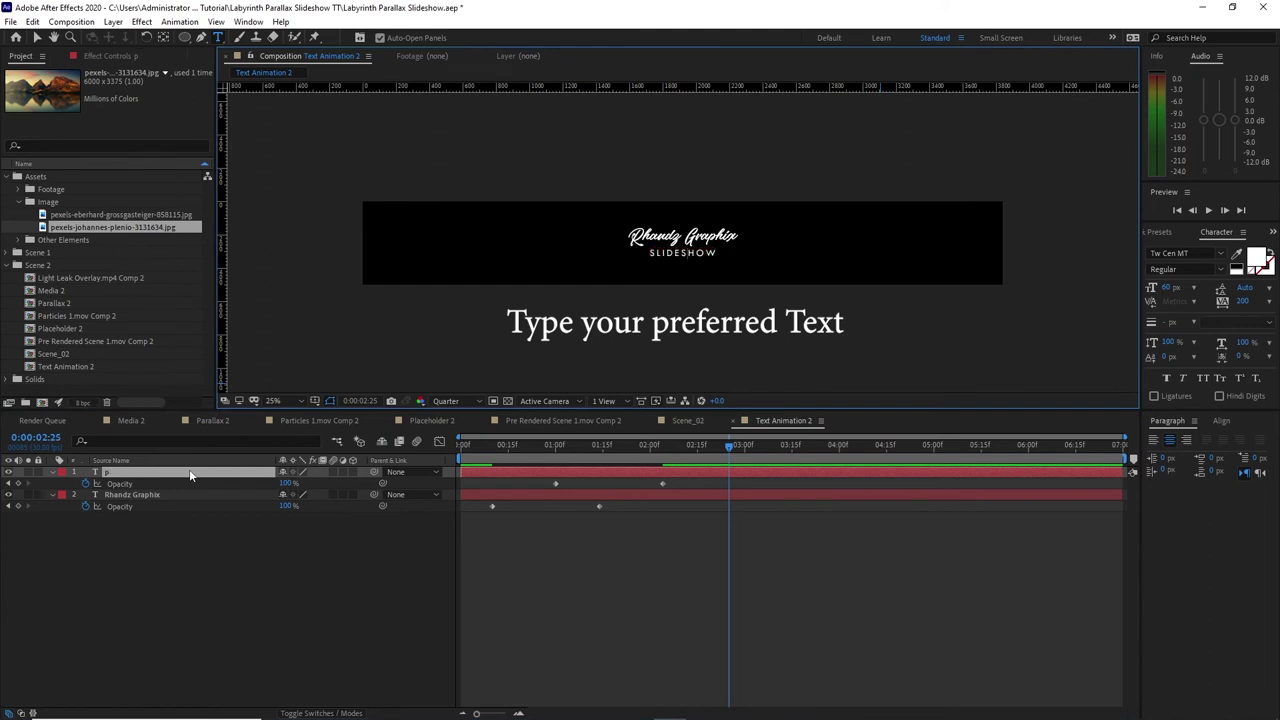
type("esents")
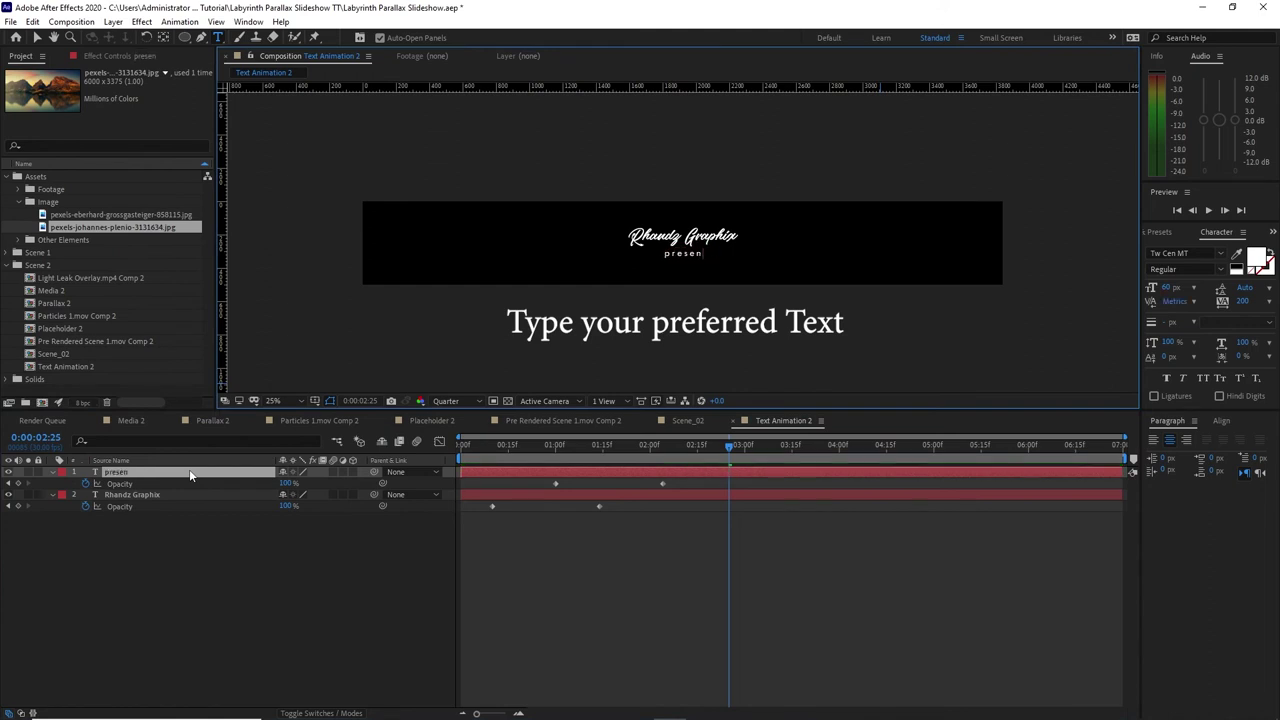
left_click(190, 580)
left_click(489, 420)
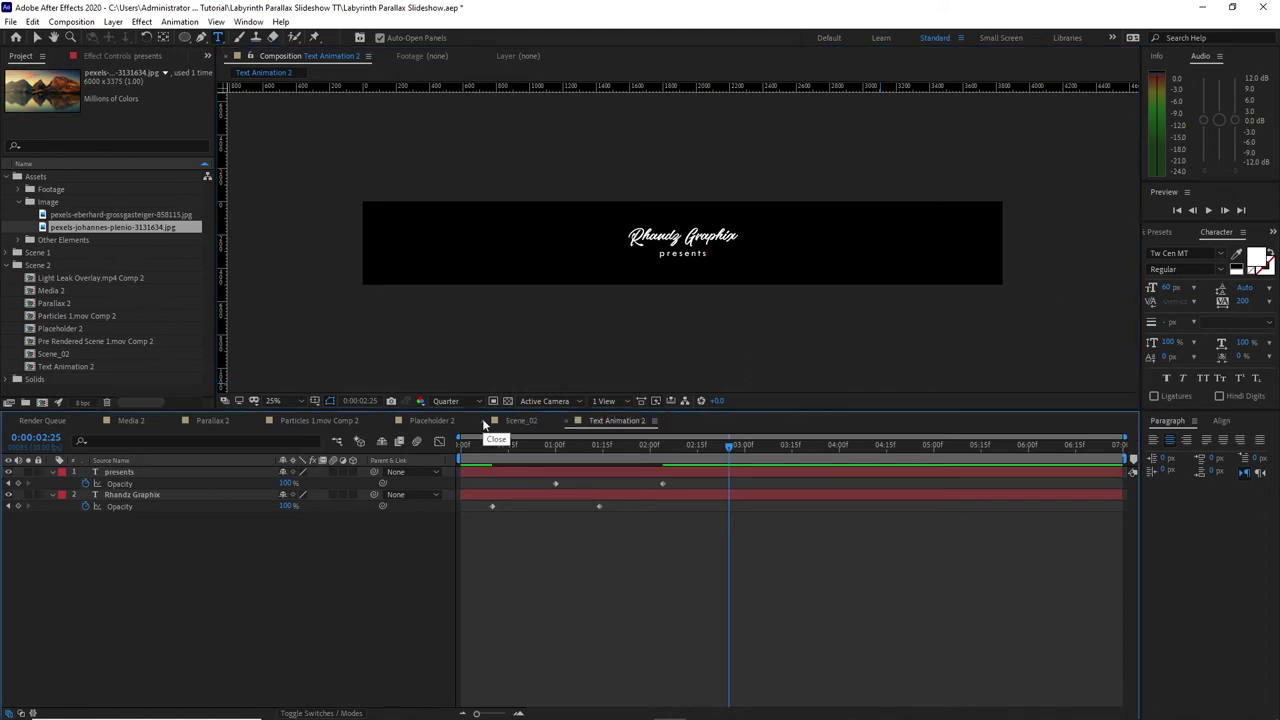
left_click(258, 420)
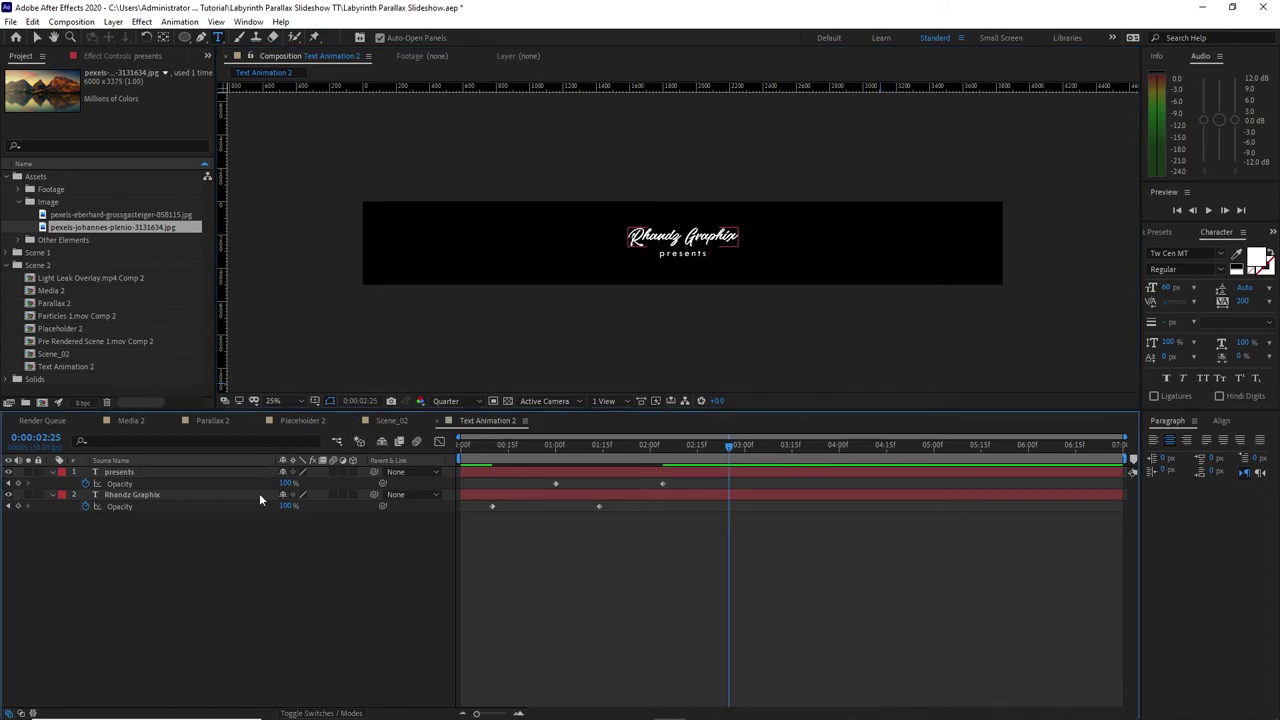
Step: Swap Placeholder 1 for Placeholder 2 in Parallax 2, and the Parallax 1 layers for Parallax 2 in Media 2
left_click(214, 420)
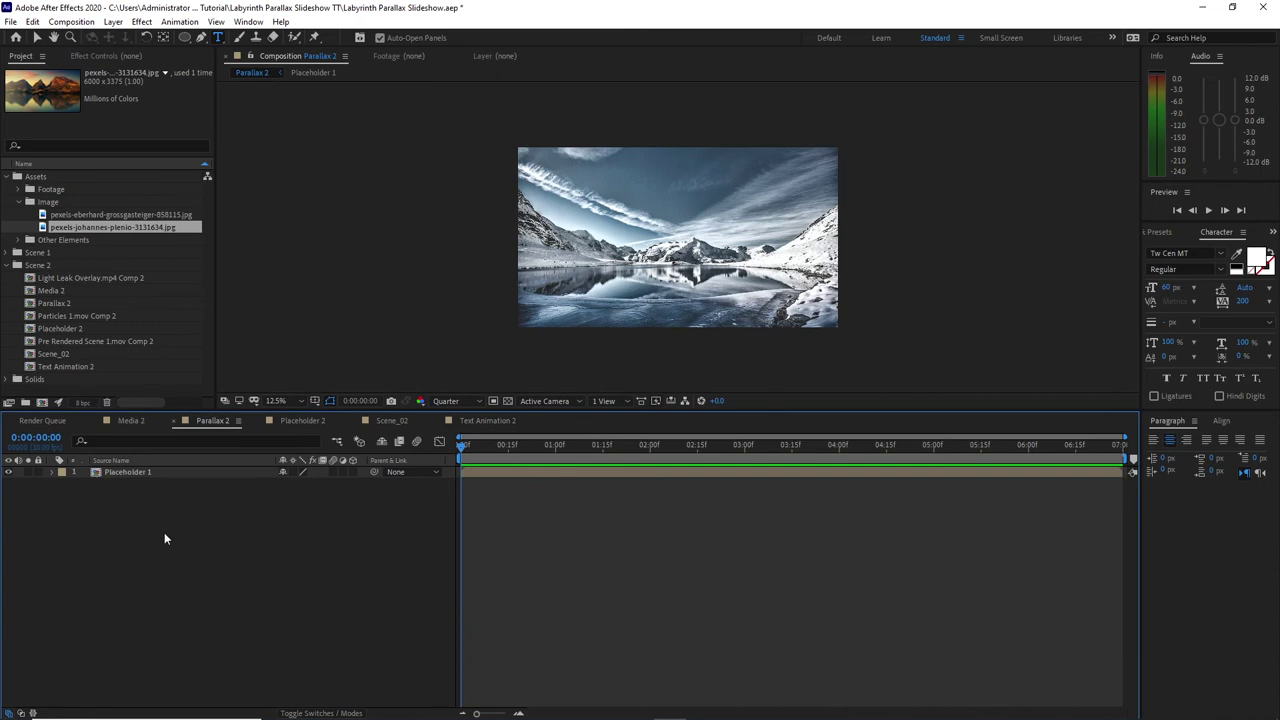
left_click(153, 472)
left_click_drag(106, 329, 128, 472)
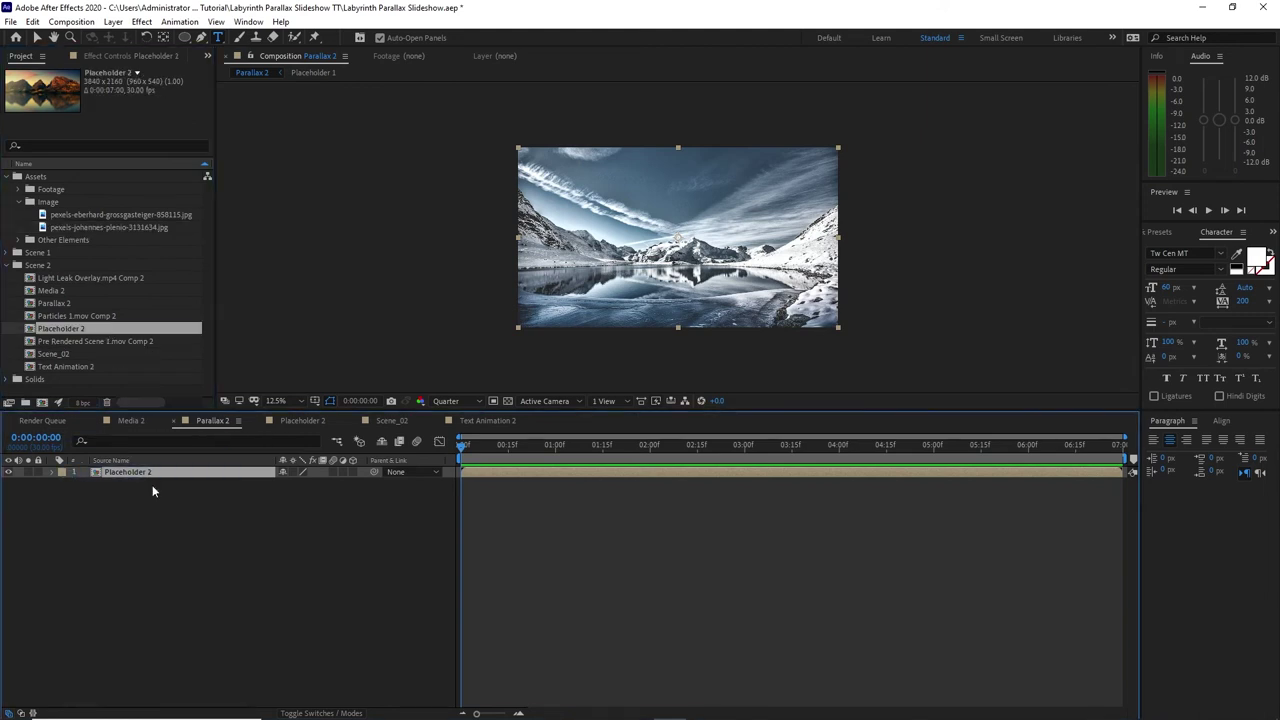
left_click(142, 421)
left_click_drag(165, 698, 163, 565)
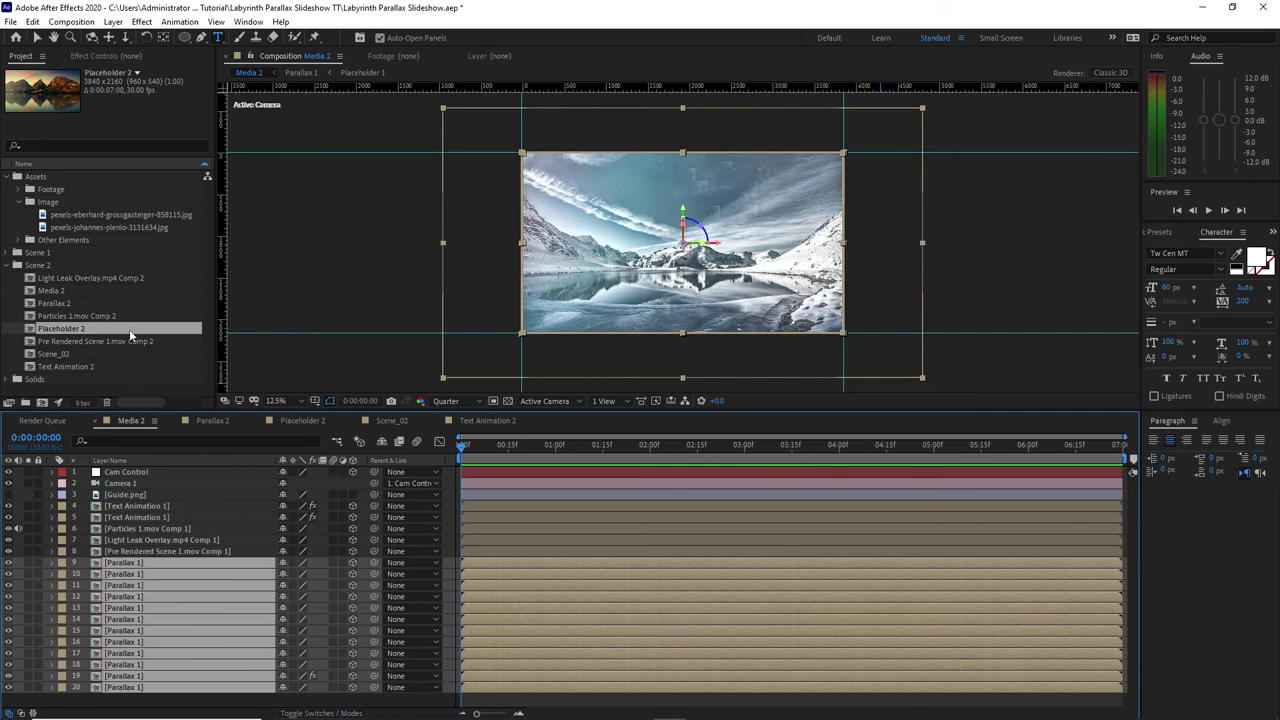
left_click_drag(115, 304, 143, 560)
Step: Replace Media 2's Pre Rendered, Light Leak and Particles Comp 1 layers with their Comp 2 versions
left_click(143, 552)
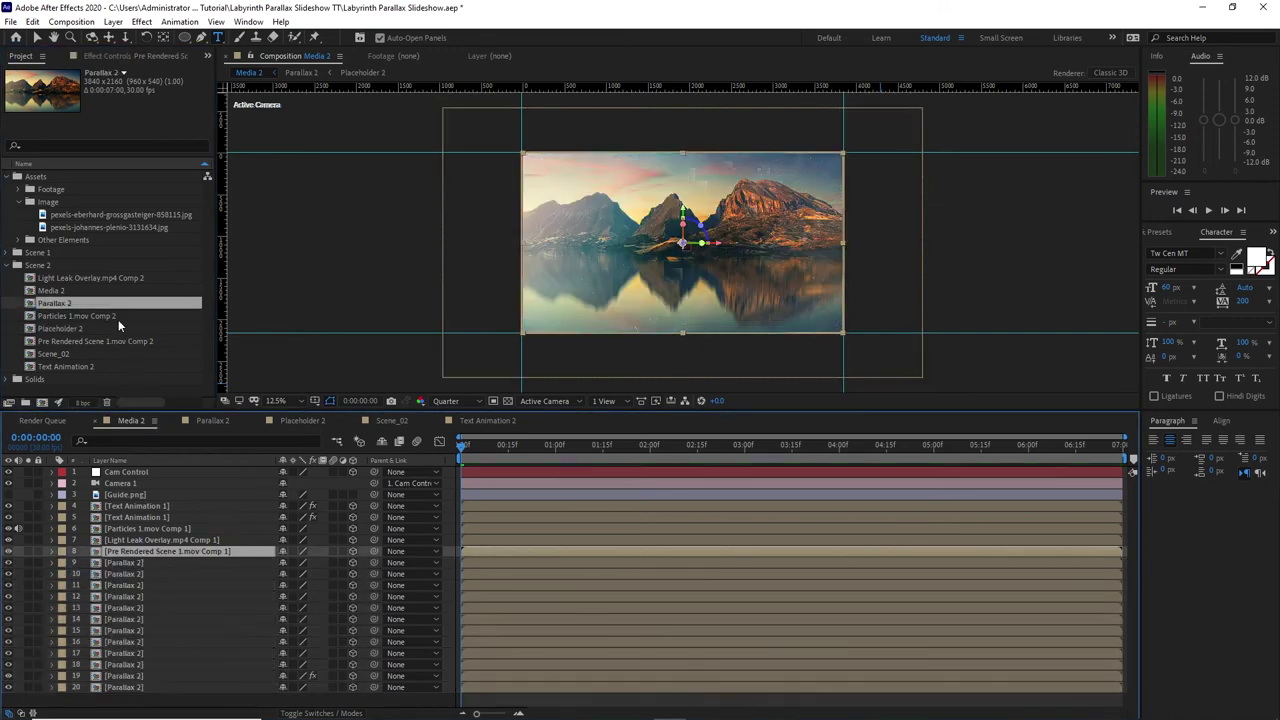
left_click_drag(123, 342, 164, 552)
left_click(162, 540)
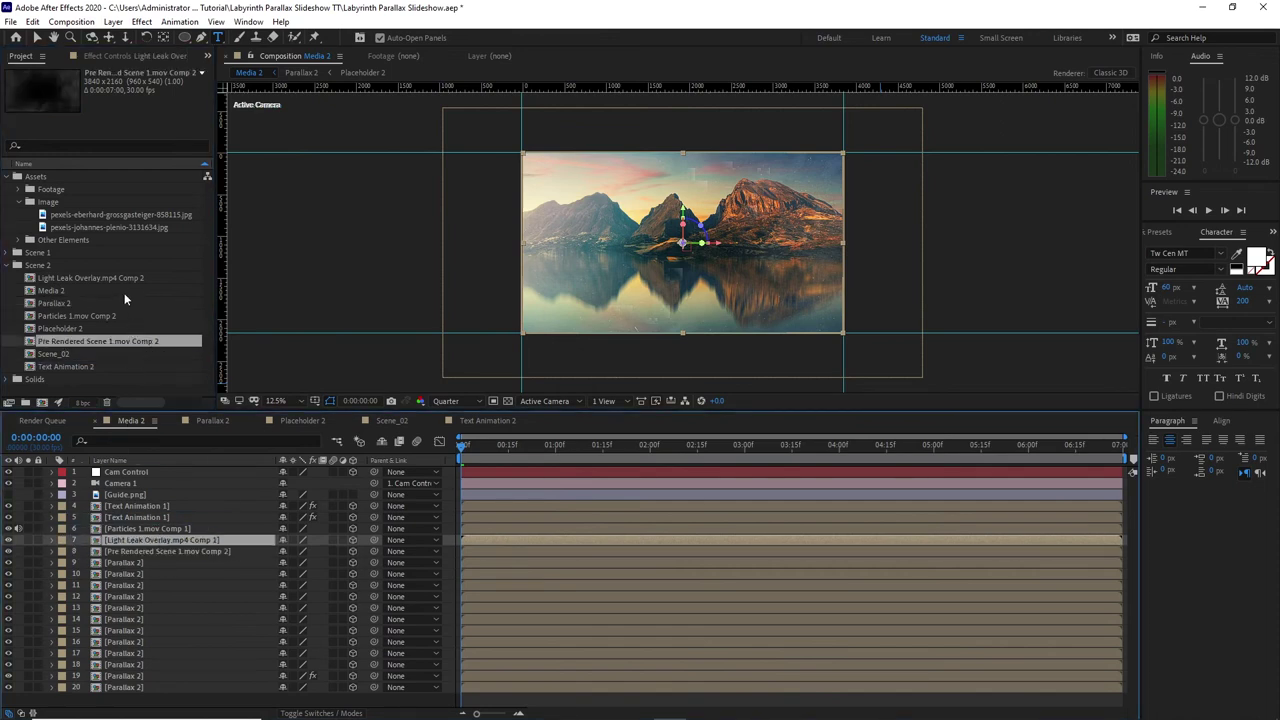
left_click_drag(122, 283, 157, 541)
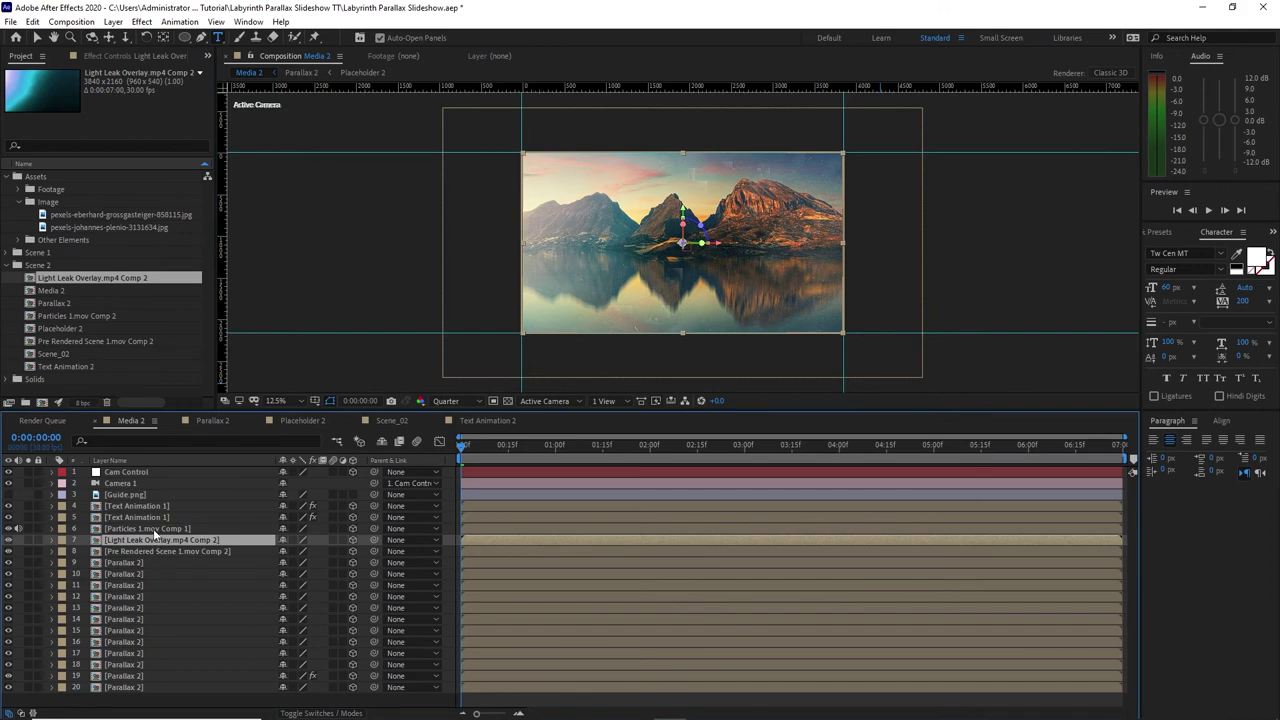
left_click(153, 529)
left_click(139, 308)
left_click_drag(139, 308, 150, 528)
Step: Replace Media 2 layers 4 and 5 (Text Animation 1) with Text Animation 2
left_click(152, 506)
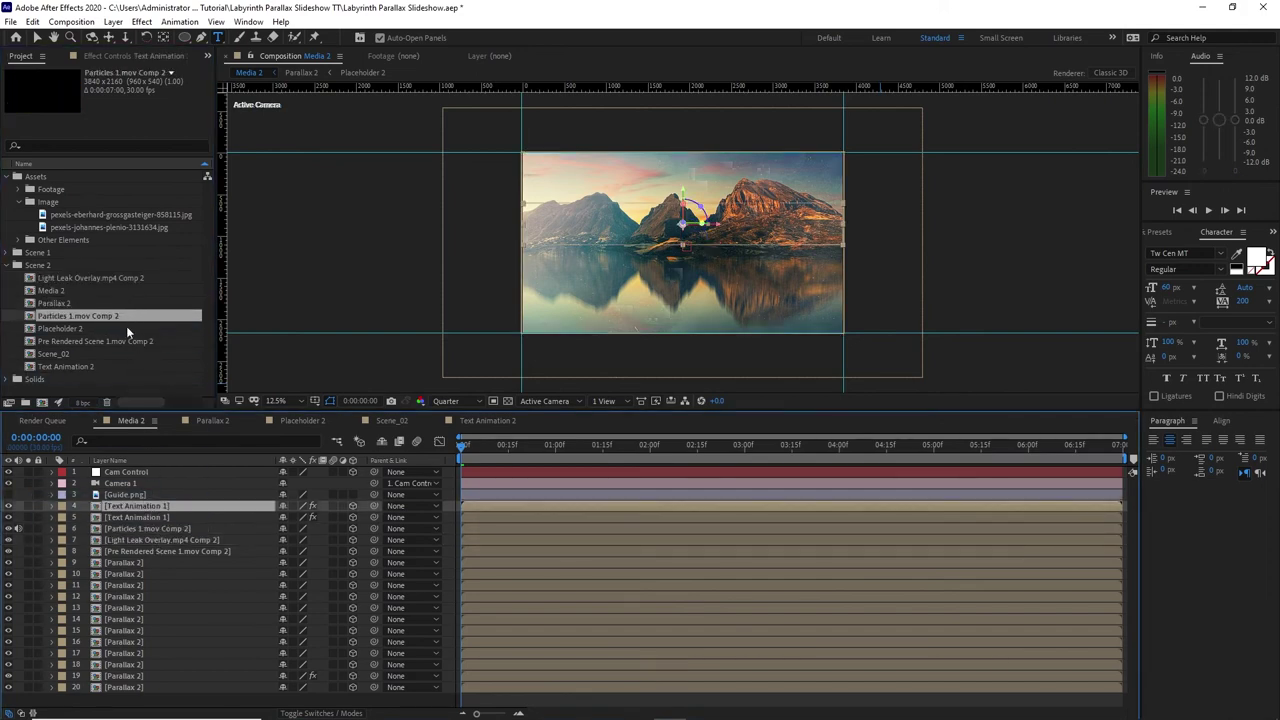
left_click(122, 367)
left_click_drag(122, 367, 146, 510)
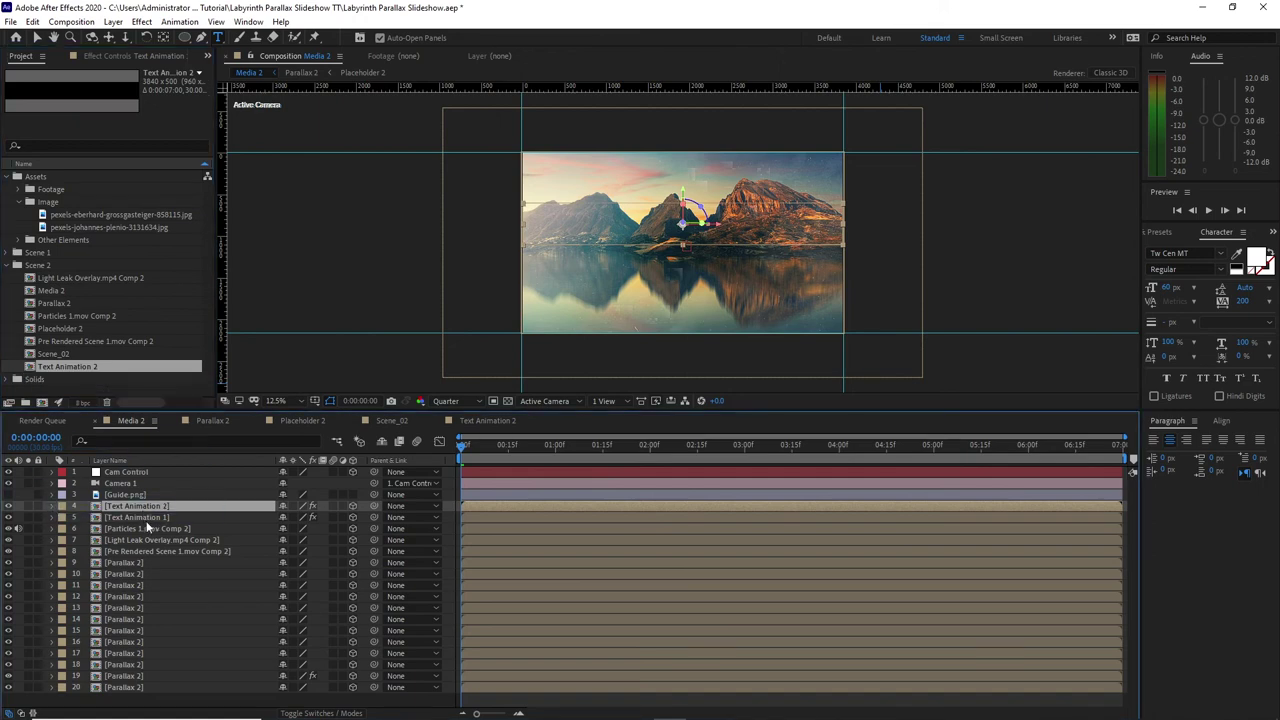
left_click(146, 518)
left_click_drag(140, 375, 153, 524)
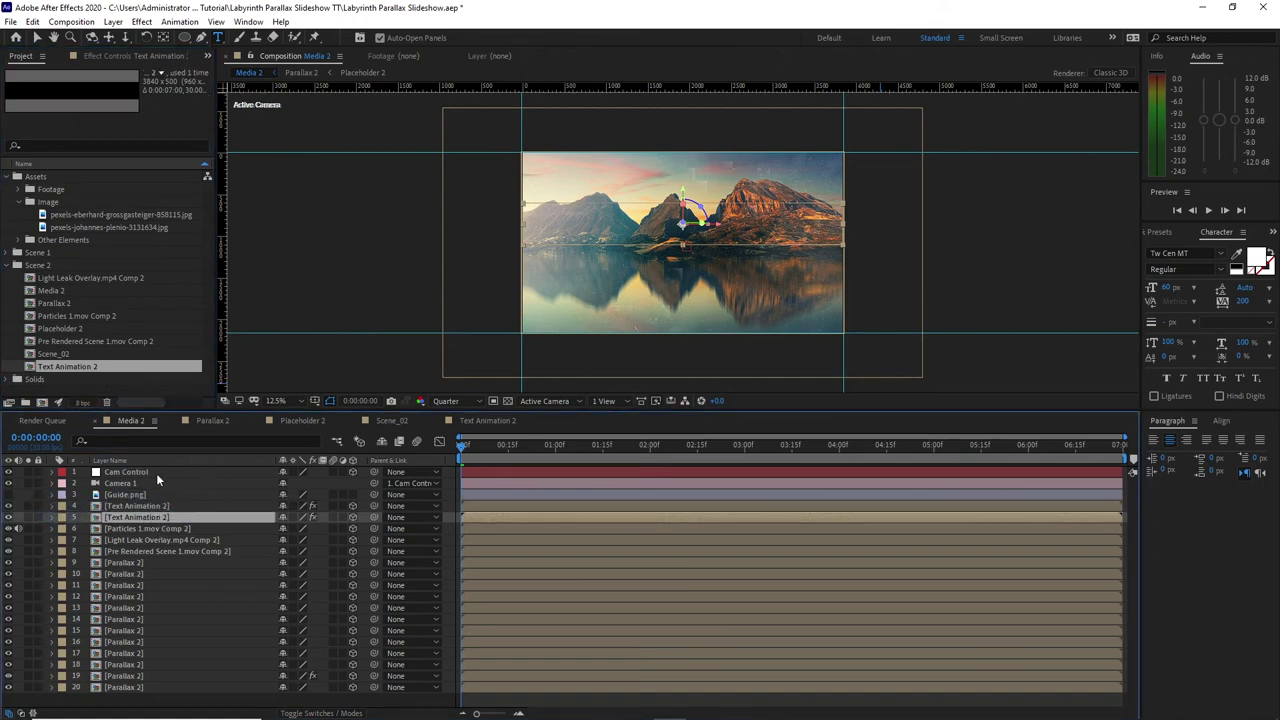
left_click(156, 473)
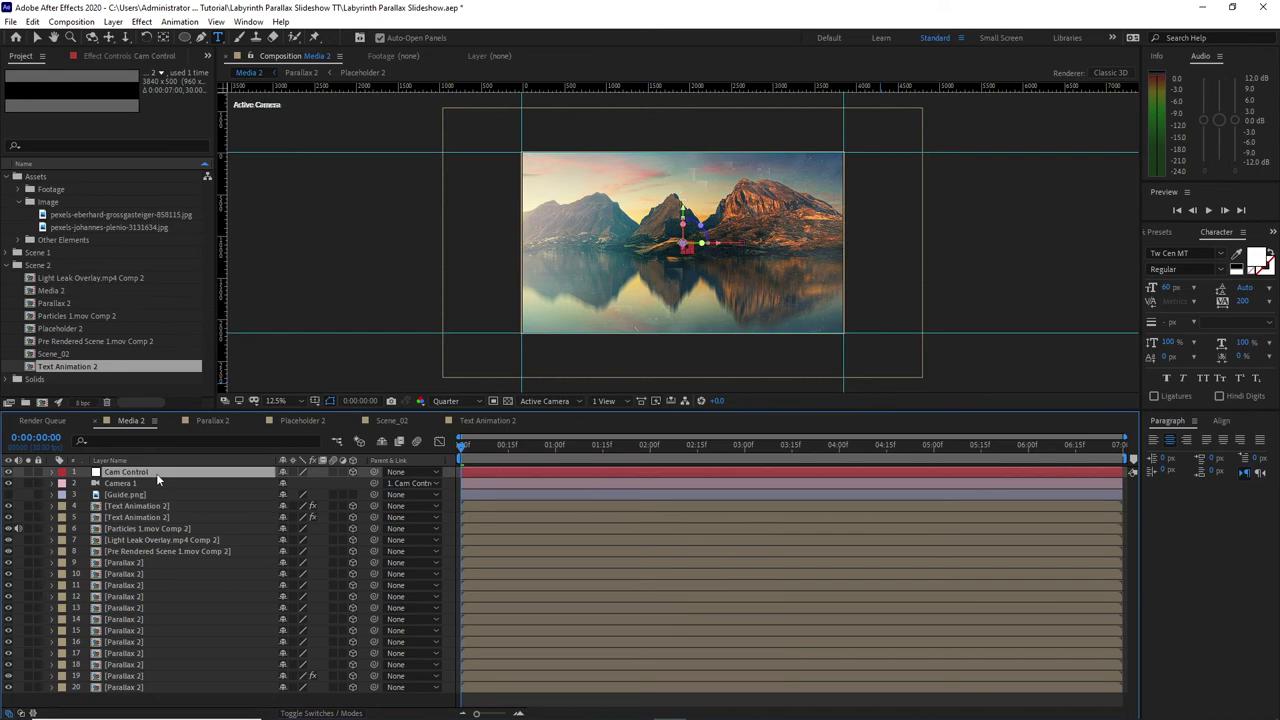
Step: Change Cam Control's final Position keyframe at 6:15 to X ≈ 1230 and play back the move
key("p")
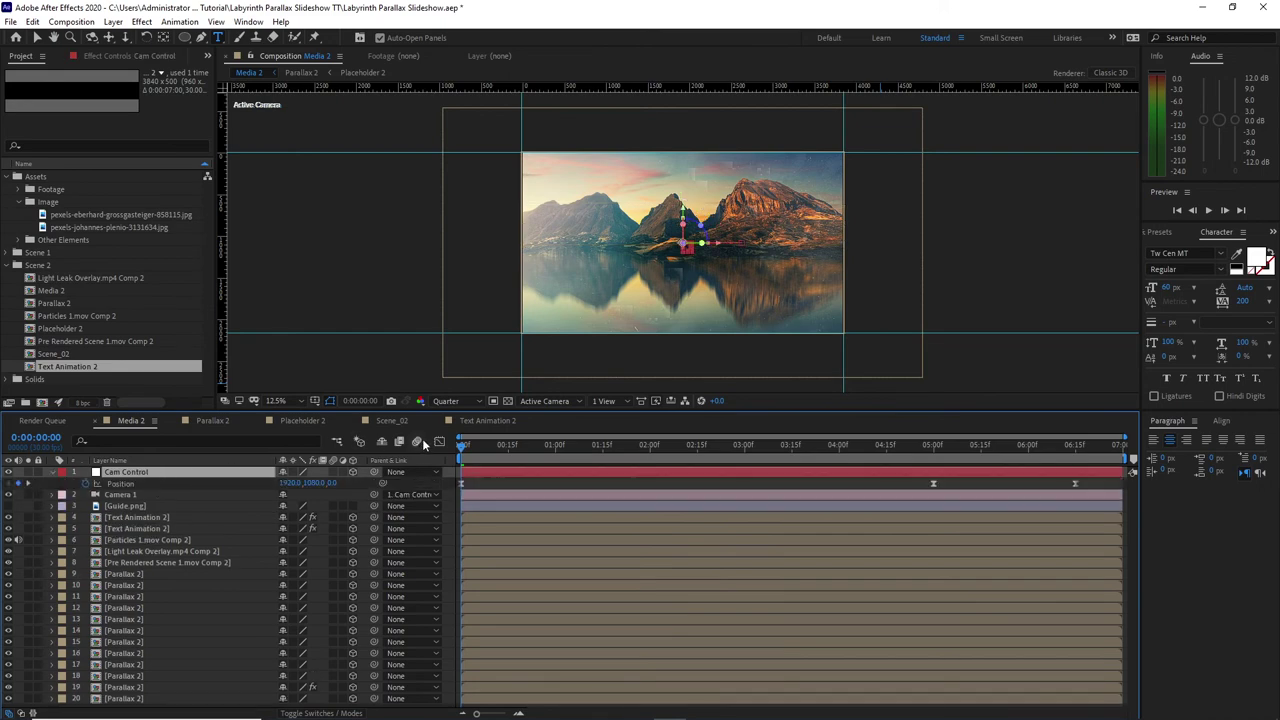
left_click(31, 484)
left_click(31, 484)
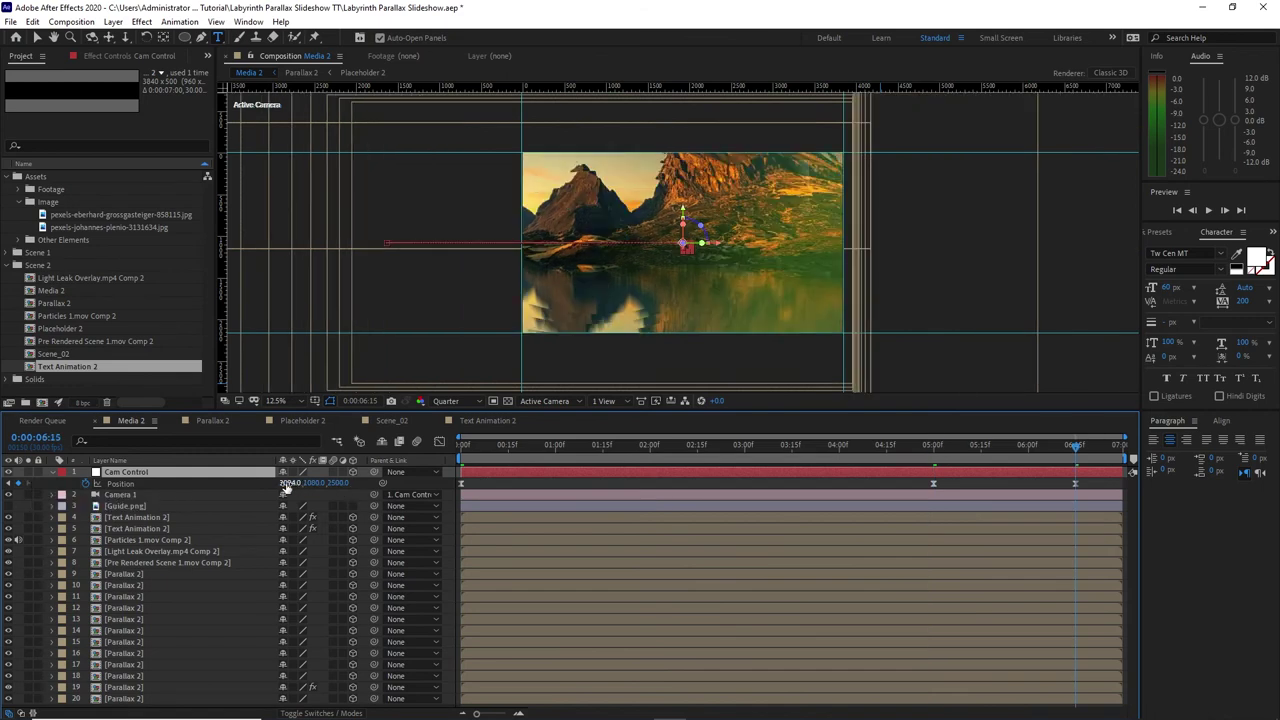
mouse_move(287, 486)
left_mouse_down()
mouse_move(108, 494)
mouse_move(290, 484)
left_mouse_up()
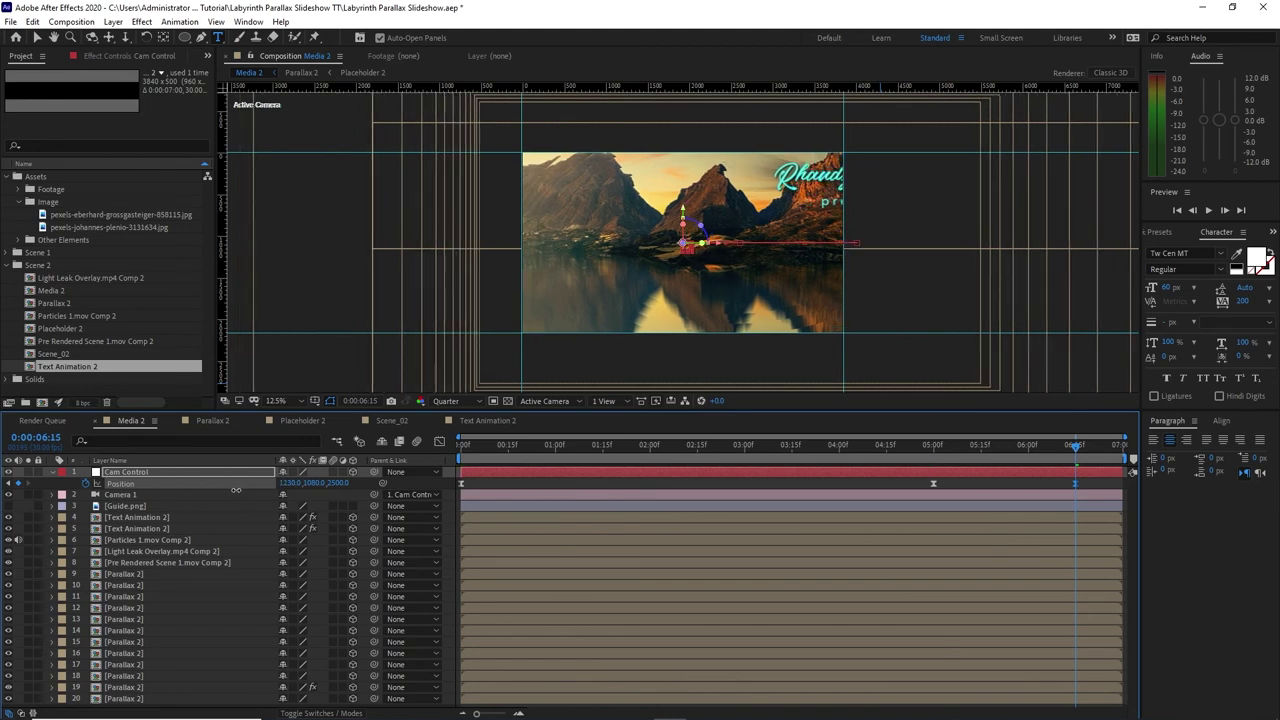
key("space")
left_click(7, 265)
Step: Collapse the Assets folders and create a 3840×2160 comp named 'Main' with 0:00:15:00 duration
left_click(17, 202)
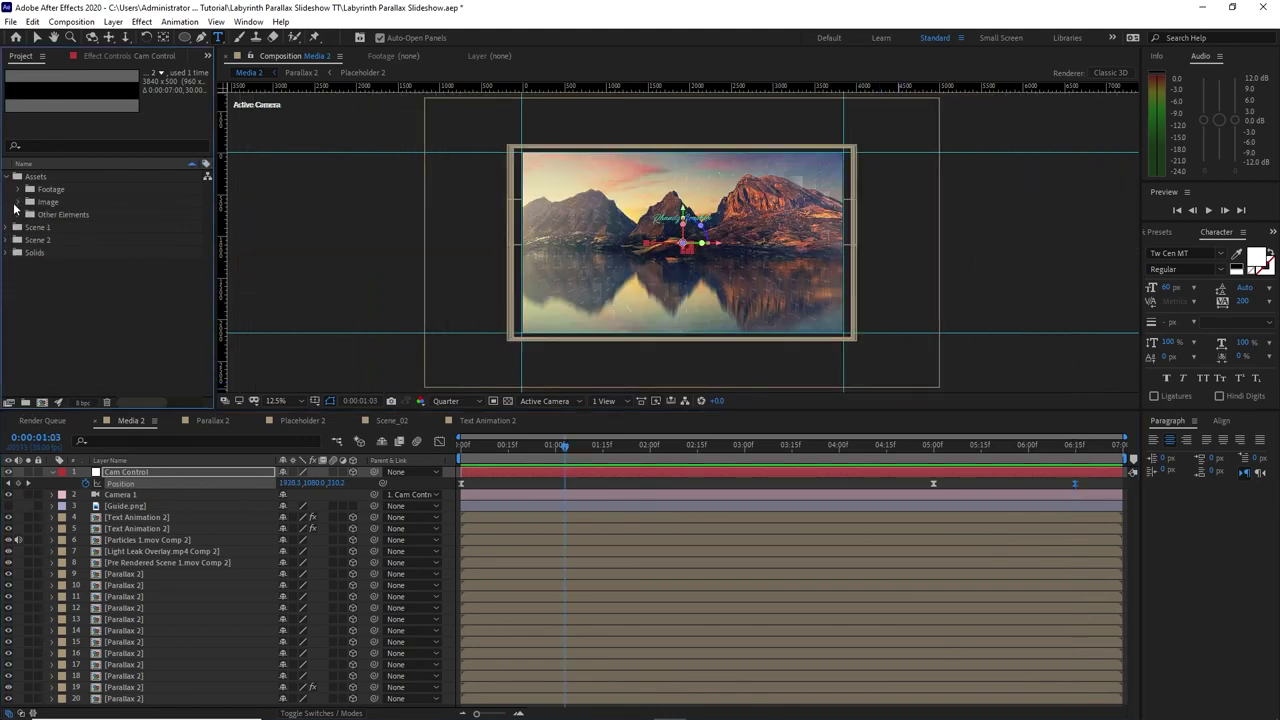
left_click(7, 177)
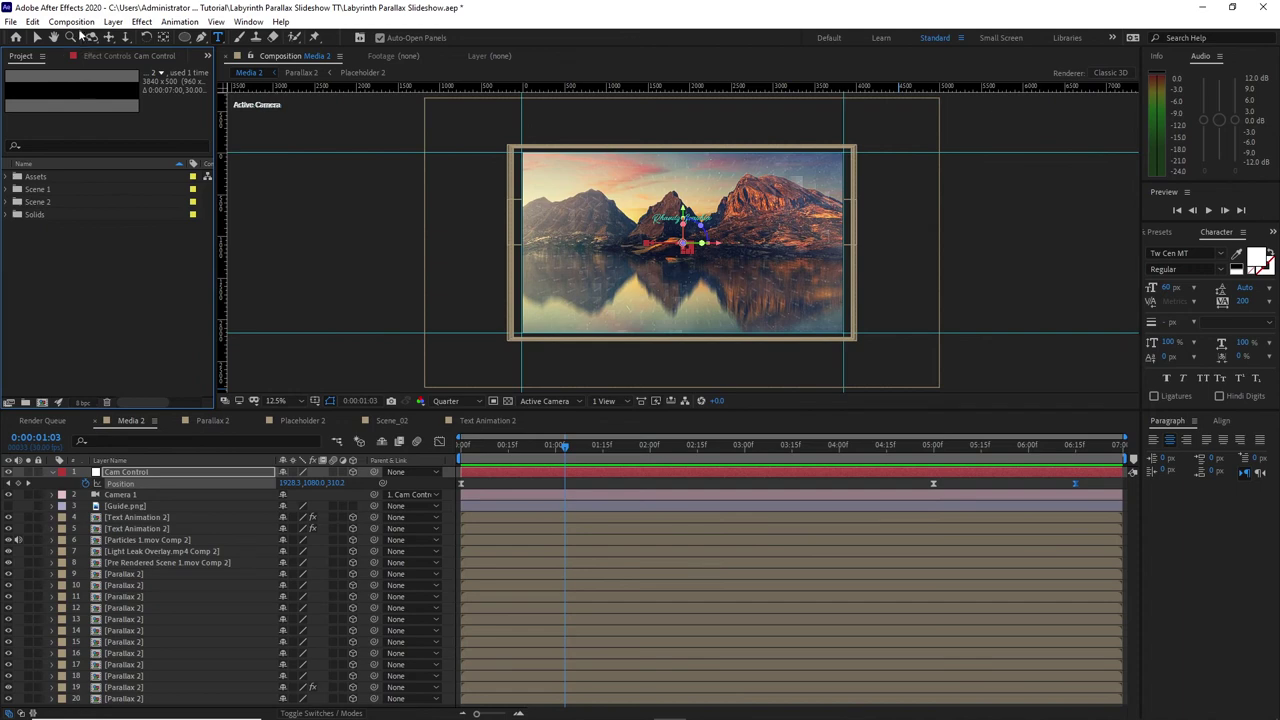
left_click(72, 22)
left_click(77, 39)
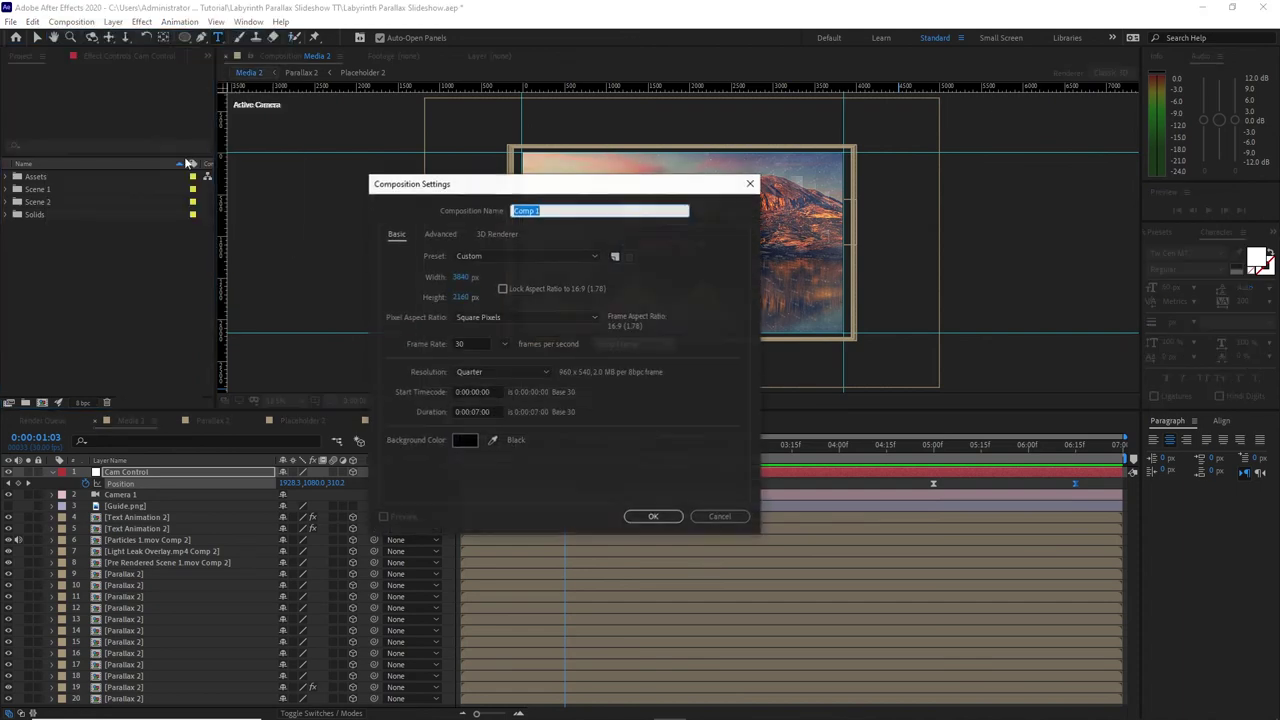
type("Main")
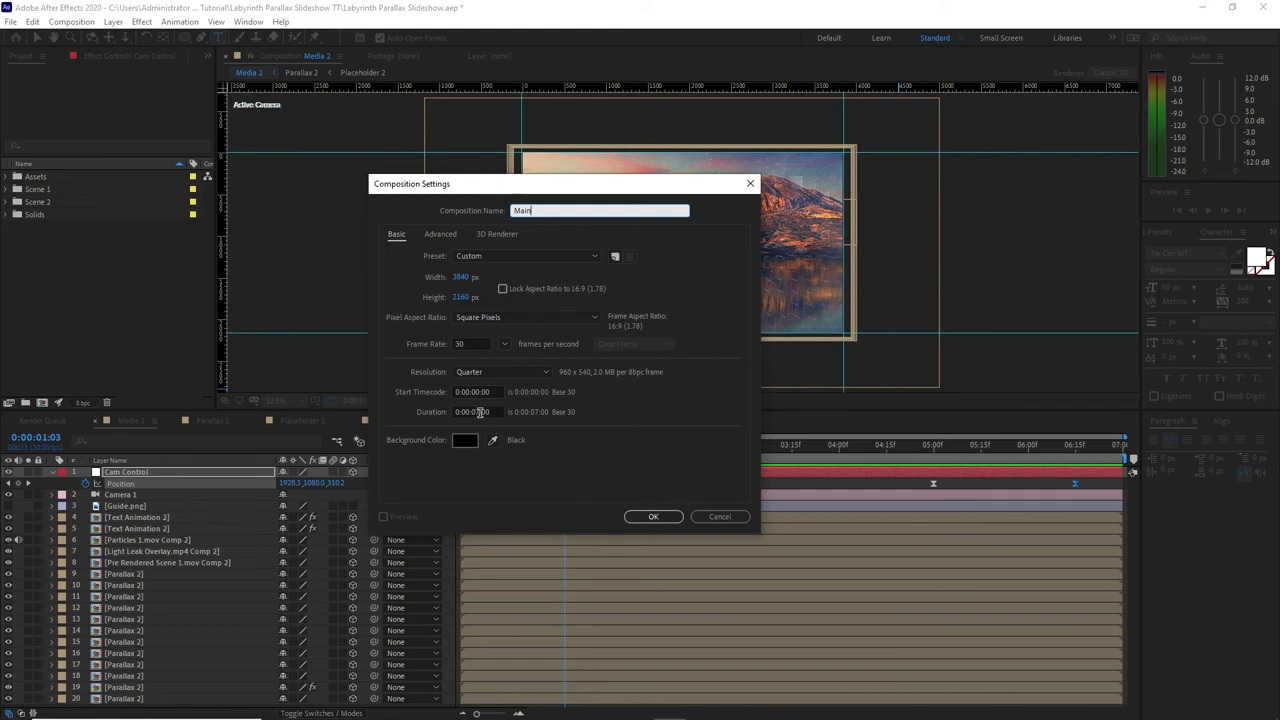
left_click(480, 412)
key("BackSpace")
key("BackSpace")
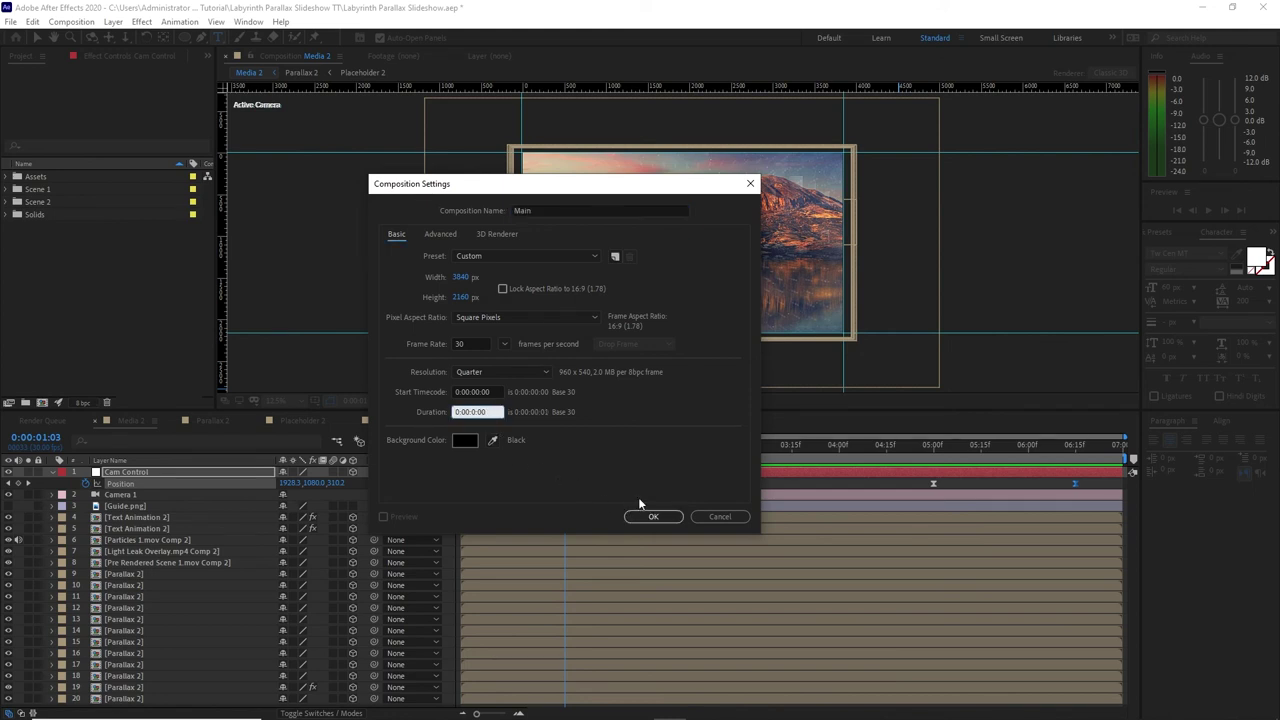
type("15")
left_click(655, 516)
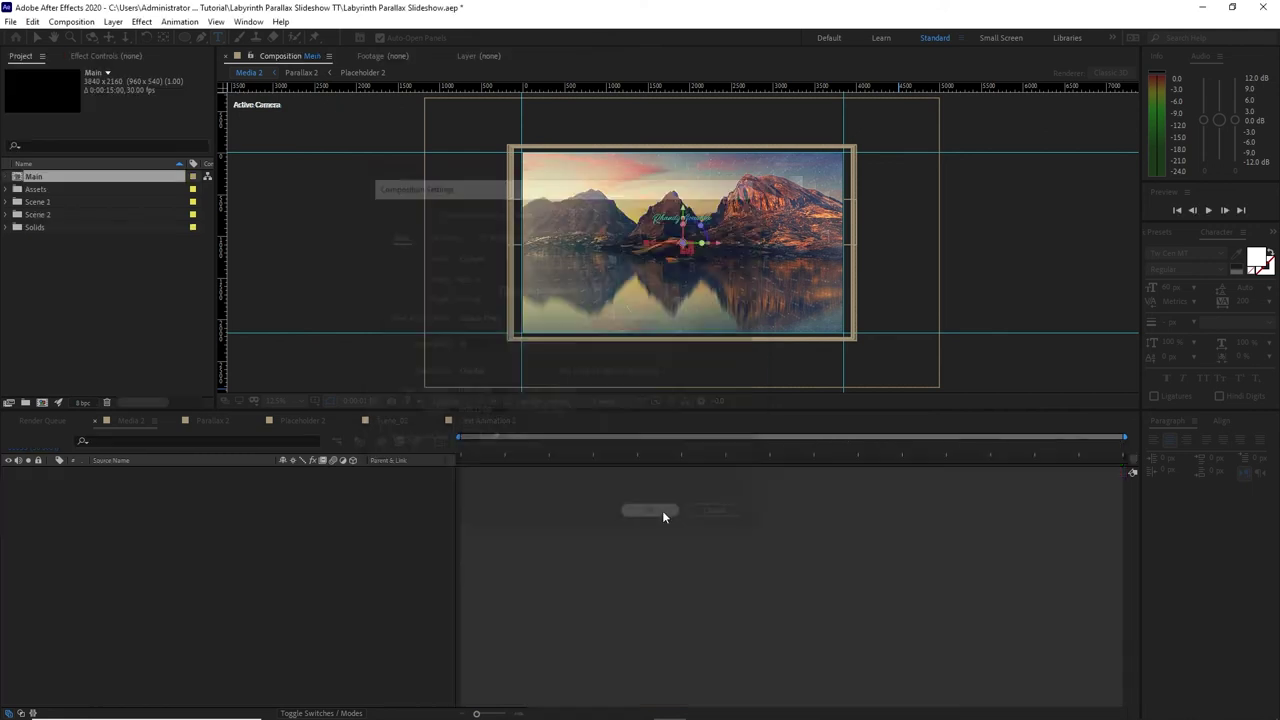
Step: Add the Scene_01 and Scene_02 compositions as layers in the Main timeline
left_click(8, 202)
left_click(86, 291)
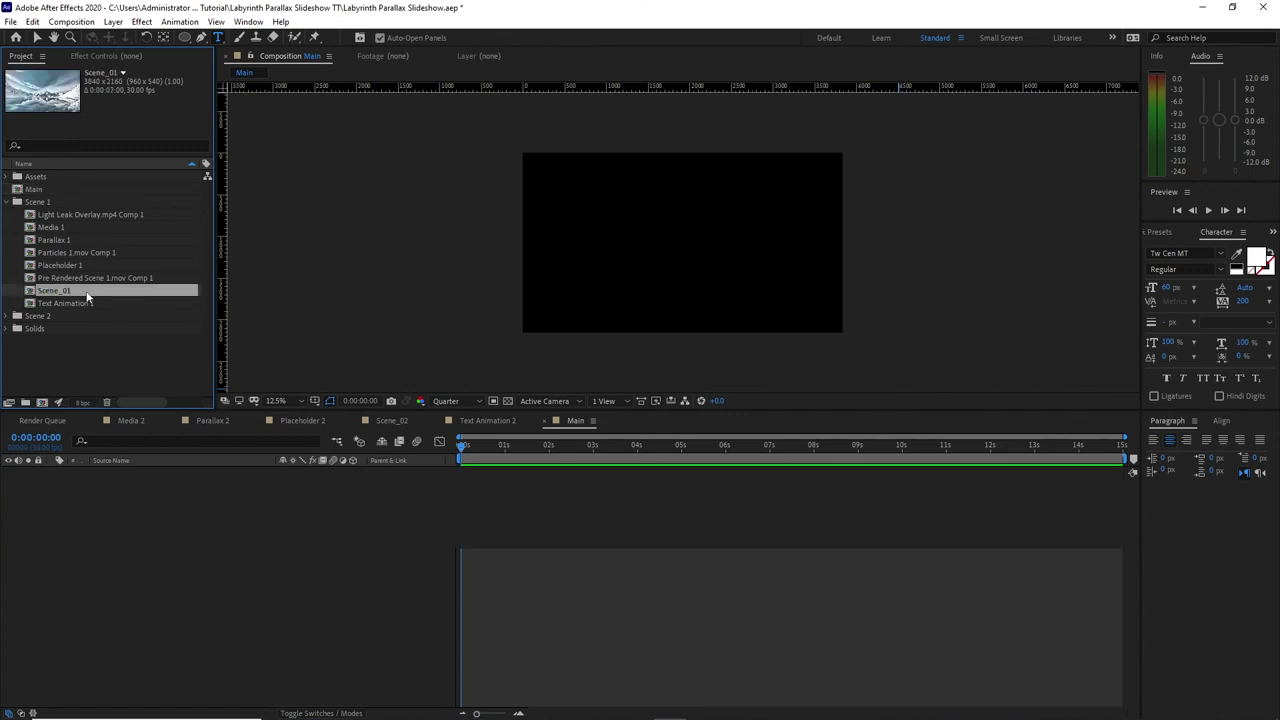
left_click_drag(86, 297, 95, 528)
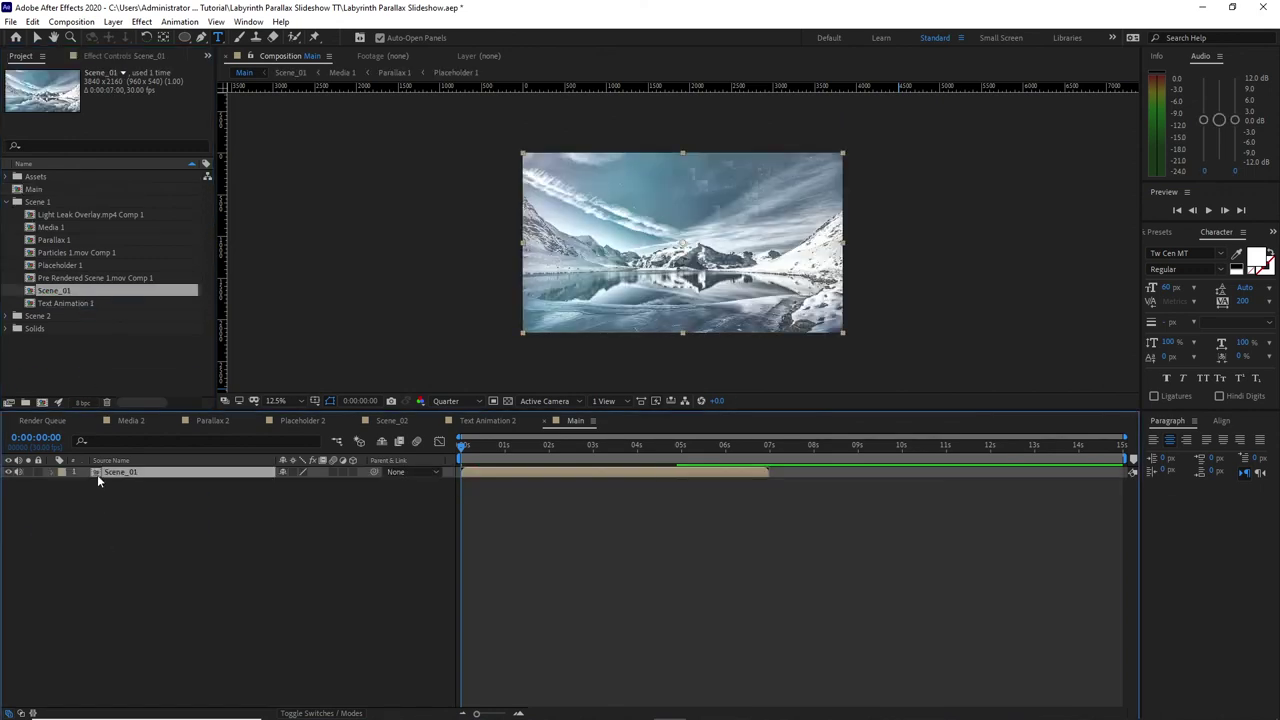
left_click(16, 316)
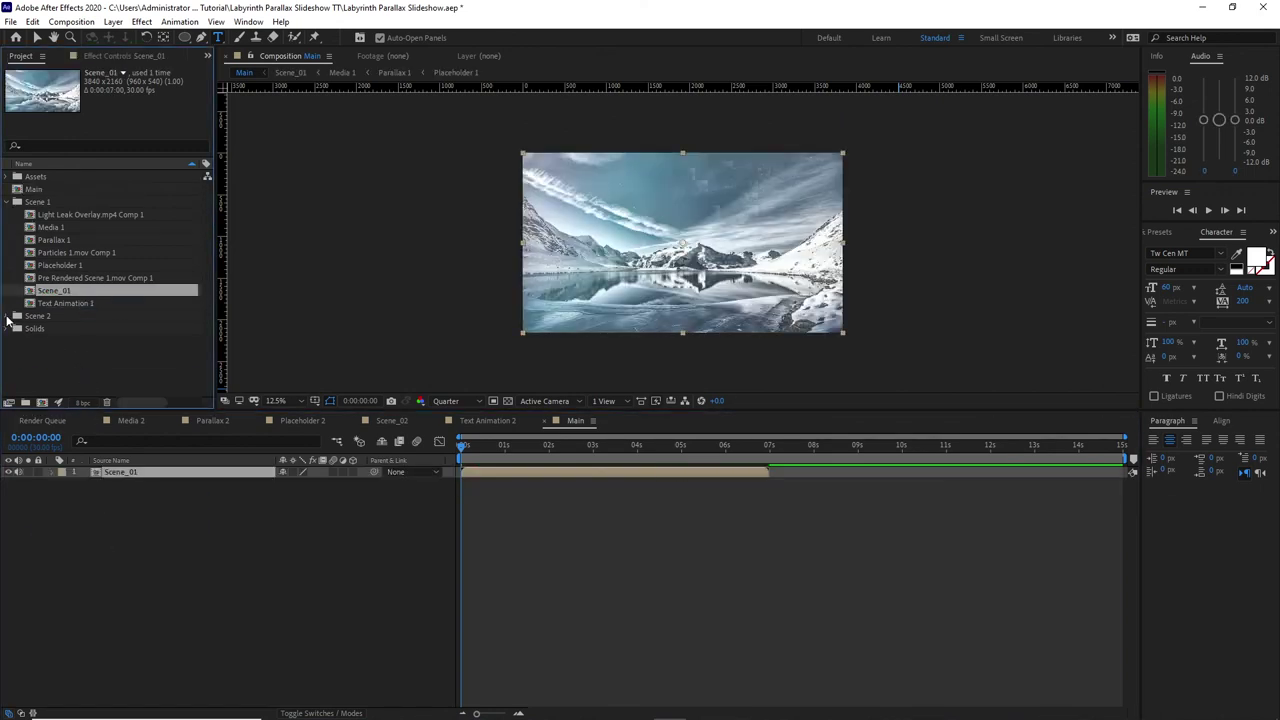
scroll(60, 330, "down", 1)
left_click(109, 366)
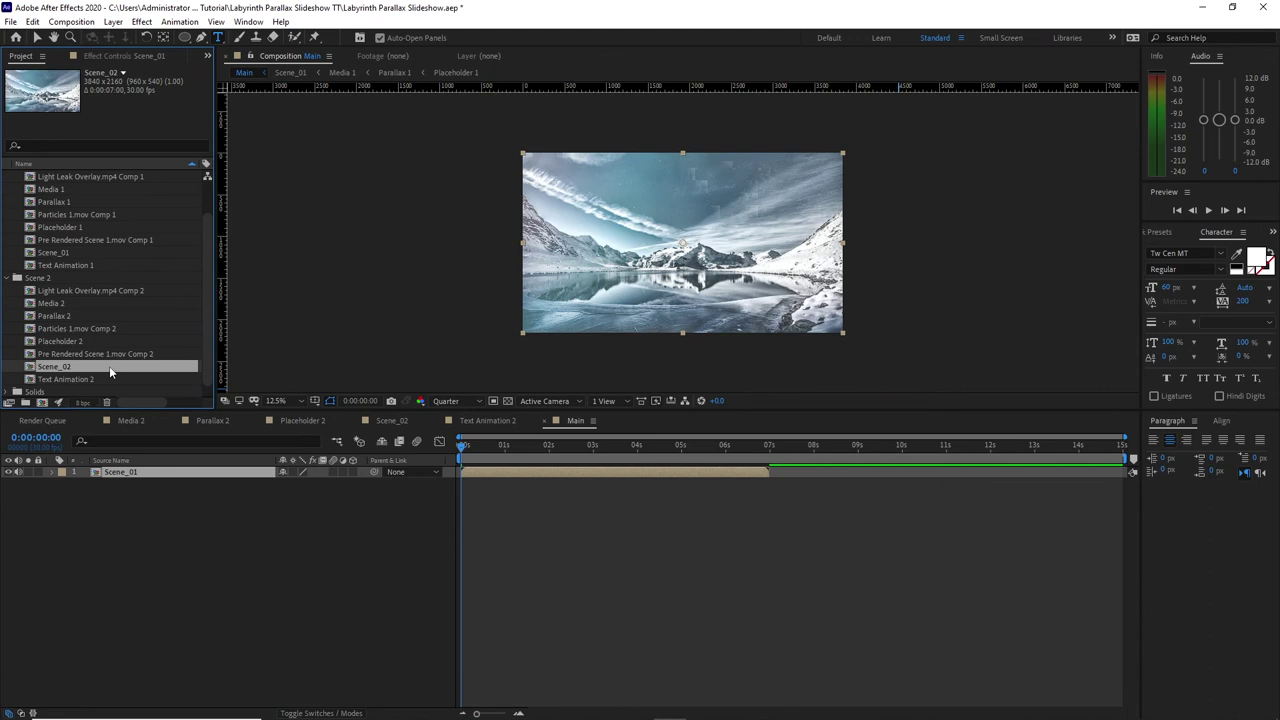
left_click_drag(109, 366, 167, 475)
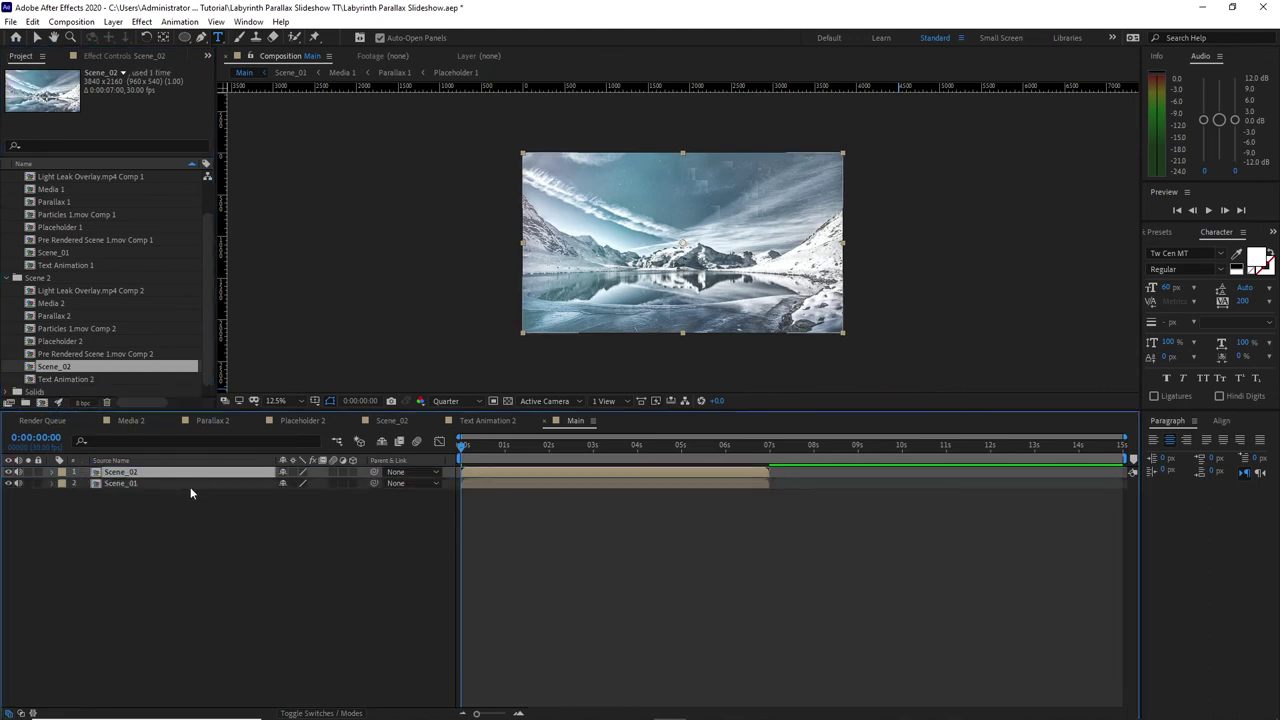
Step: Start Scene_02 at 6:00 and end the work area where Scene_02 ends
left_click_drag(462, 447, 721, 482)
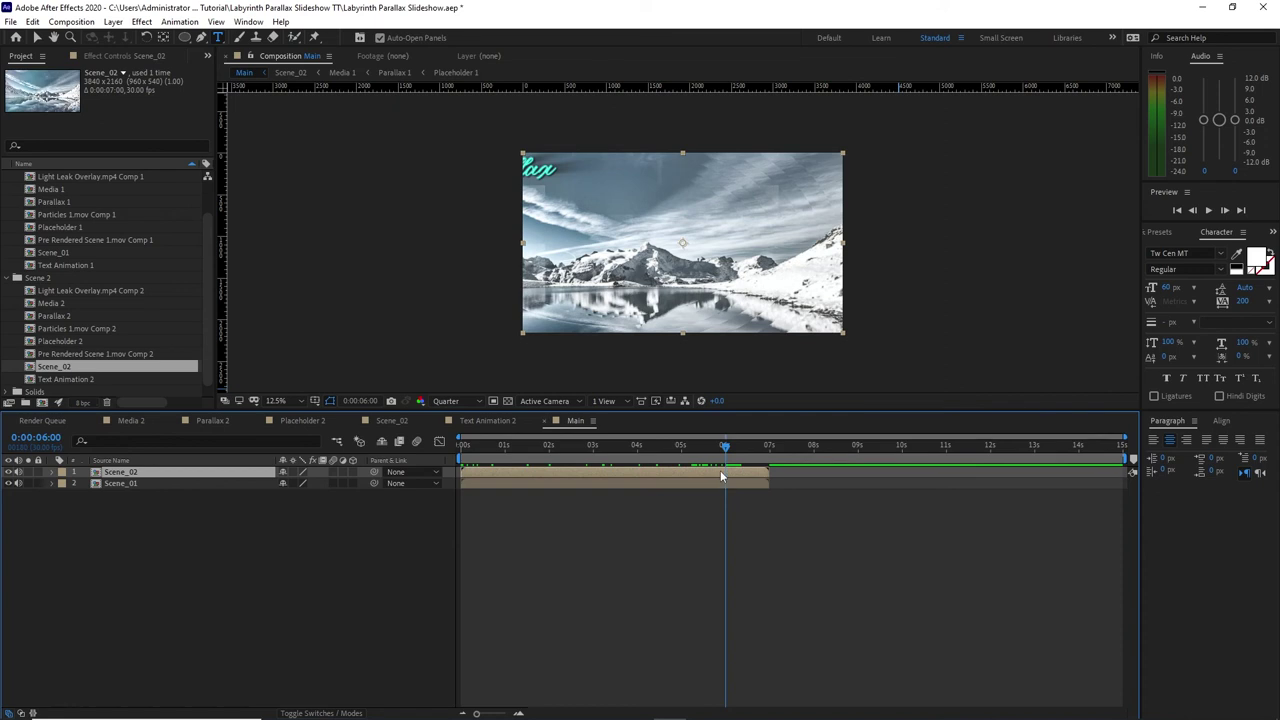
key("[")
left_click_drag(1132, 460, 1050, 460)
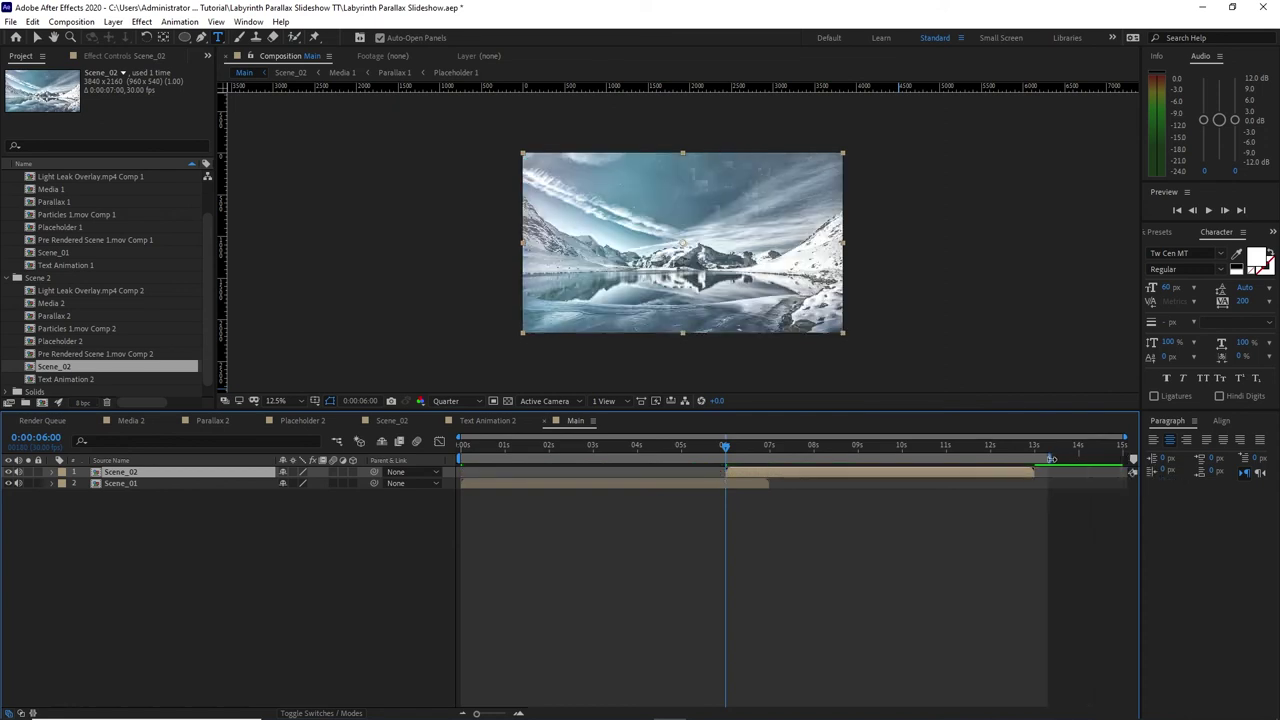
left_click(1208, 211)
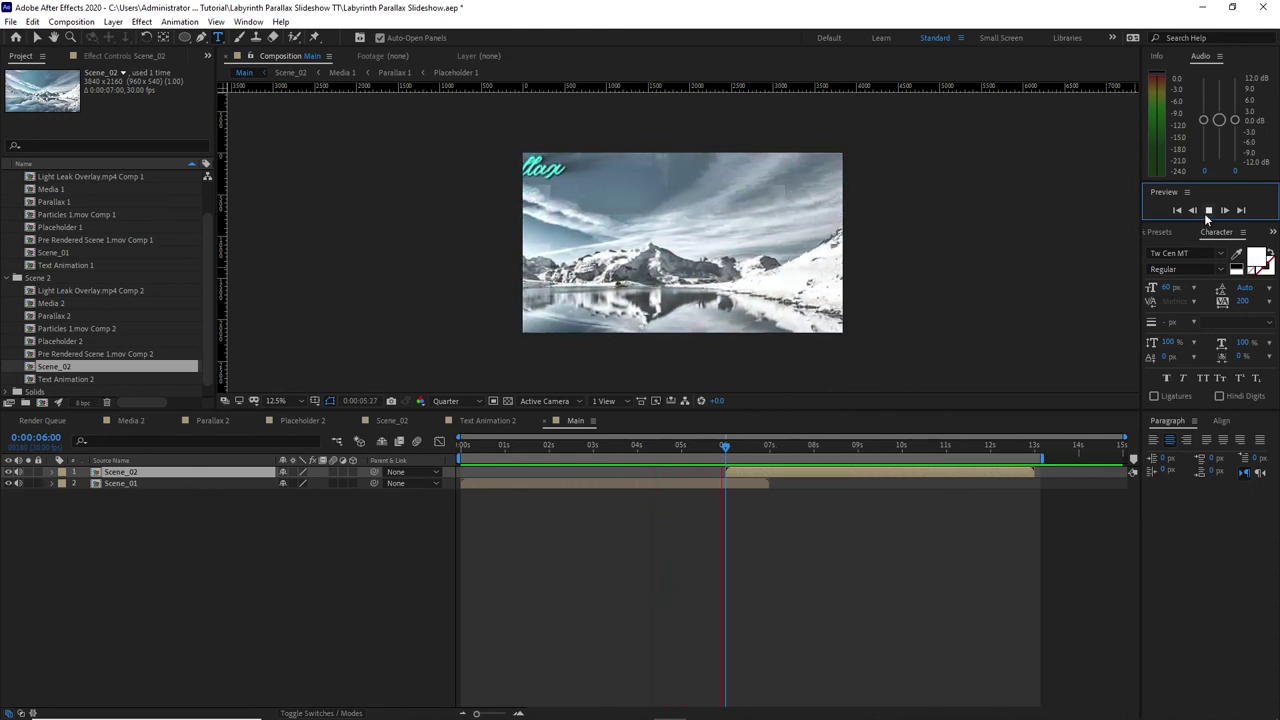
left_click(403, 421)
Step: Replace Scene_02's Media 1 layer with Media 2, then return to Main with the Selection tool
left_click(139, 498)
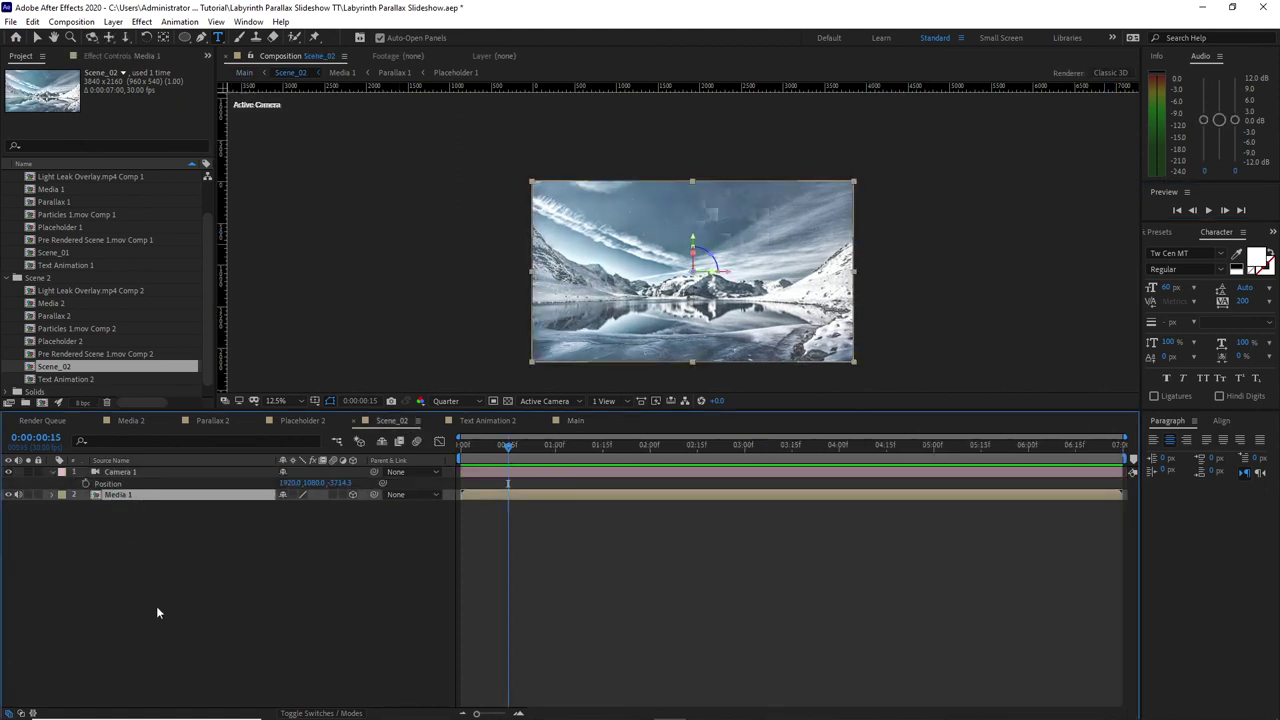
left_click(95, 304)
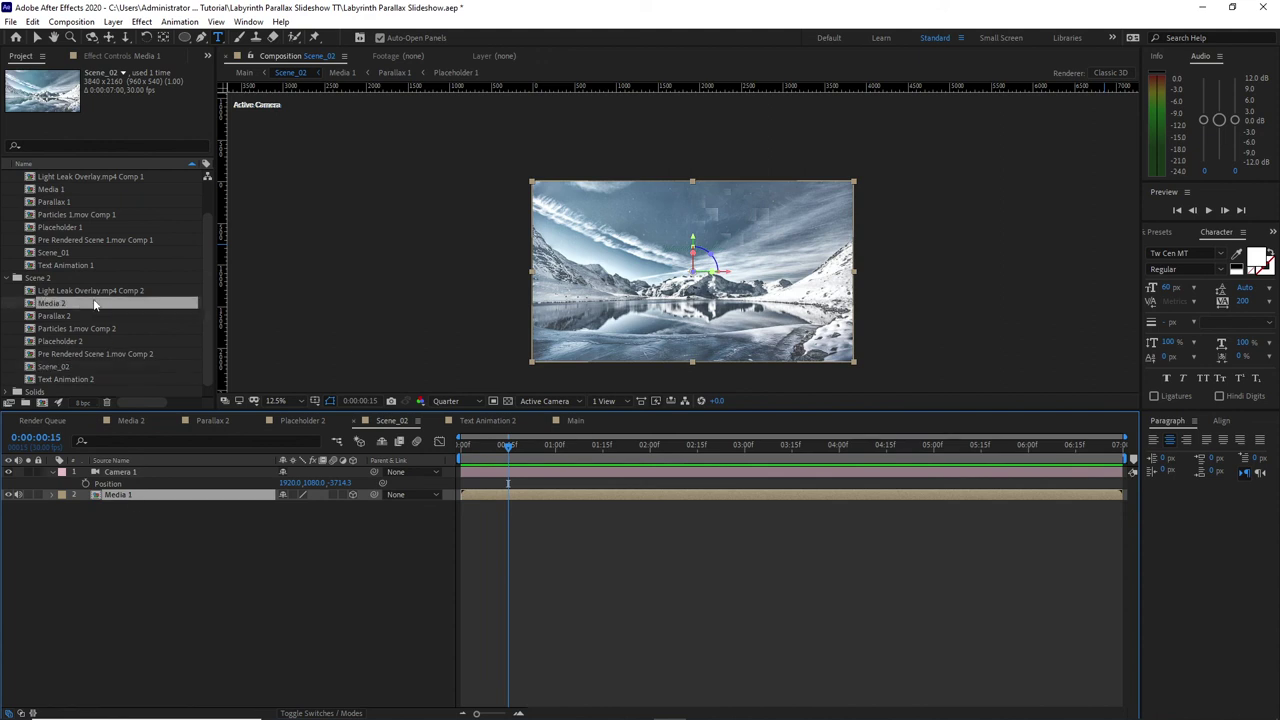
left_click_drag(93, 304, 130, 495)
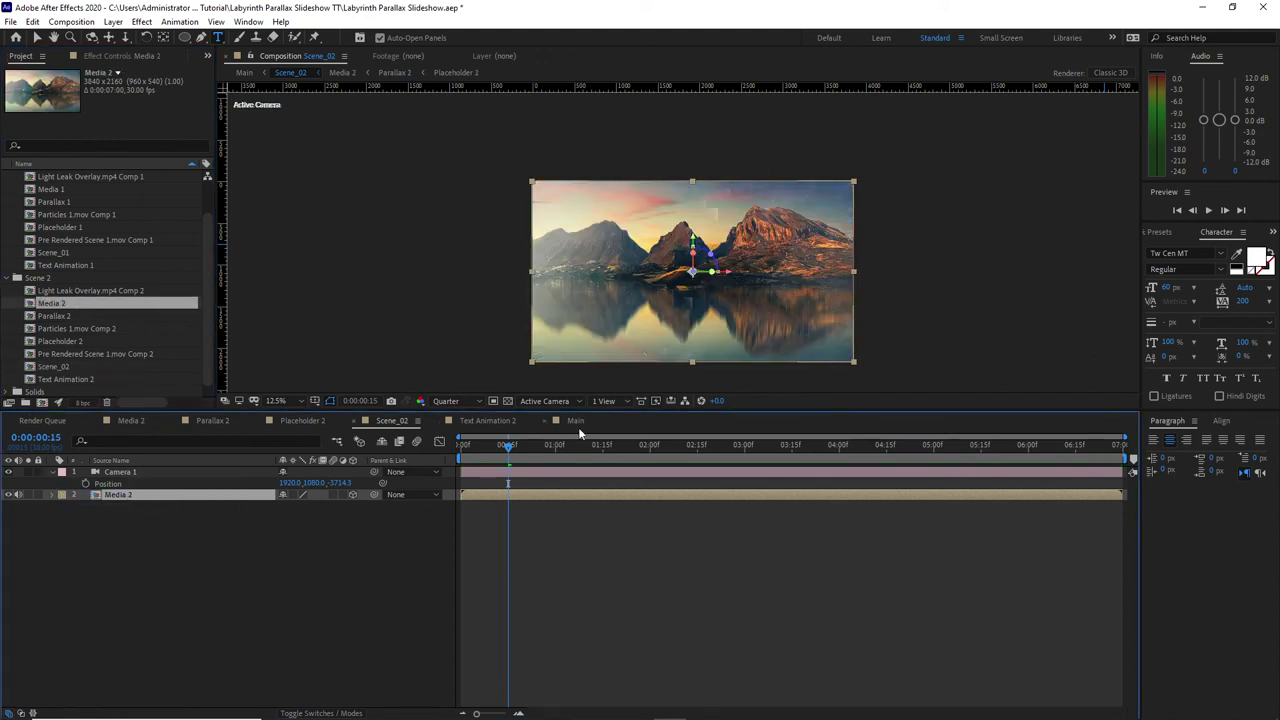
left_click(575, 421)
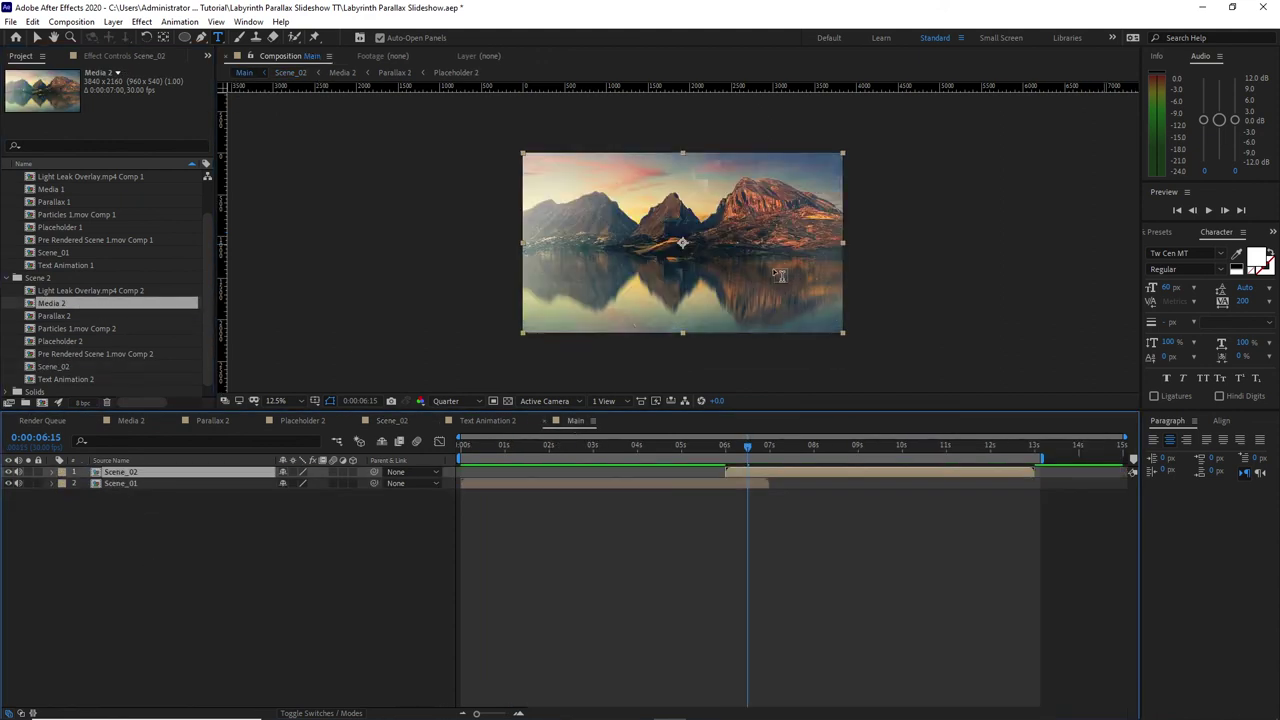
left_click(42, 38)
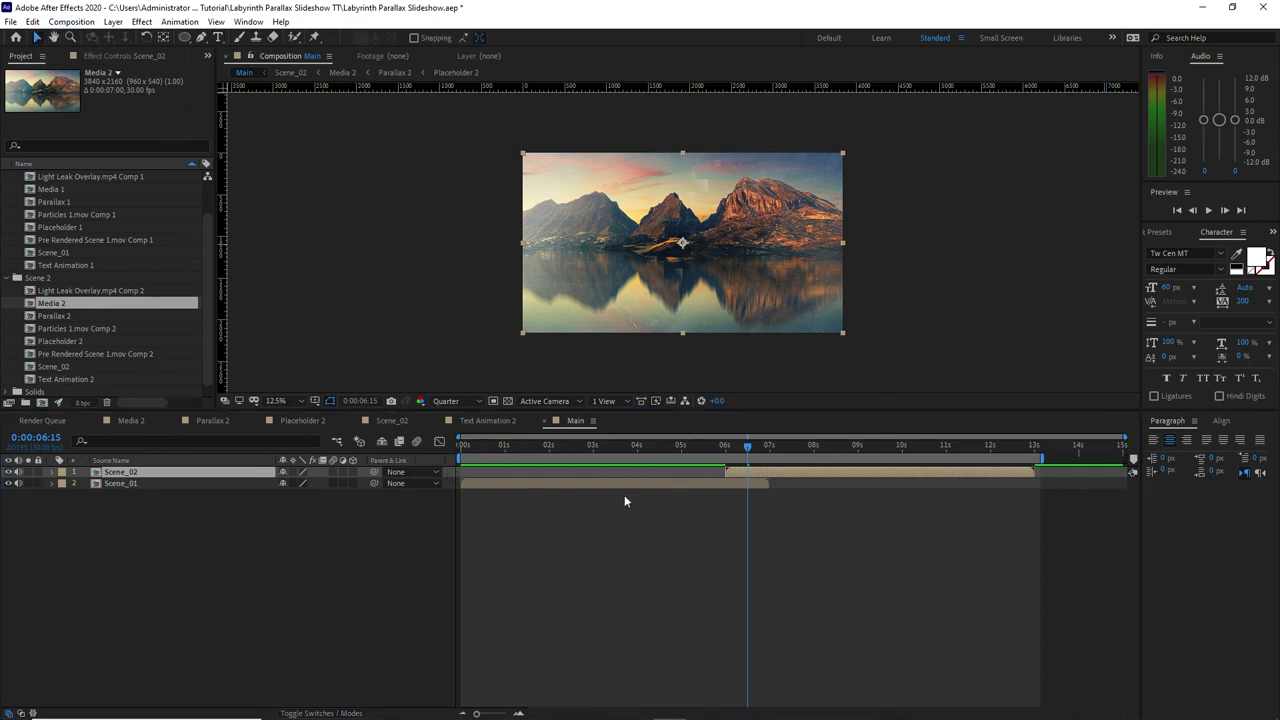
left_click(1210, 210)
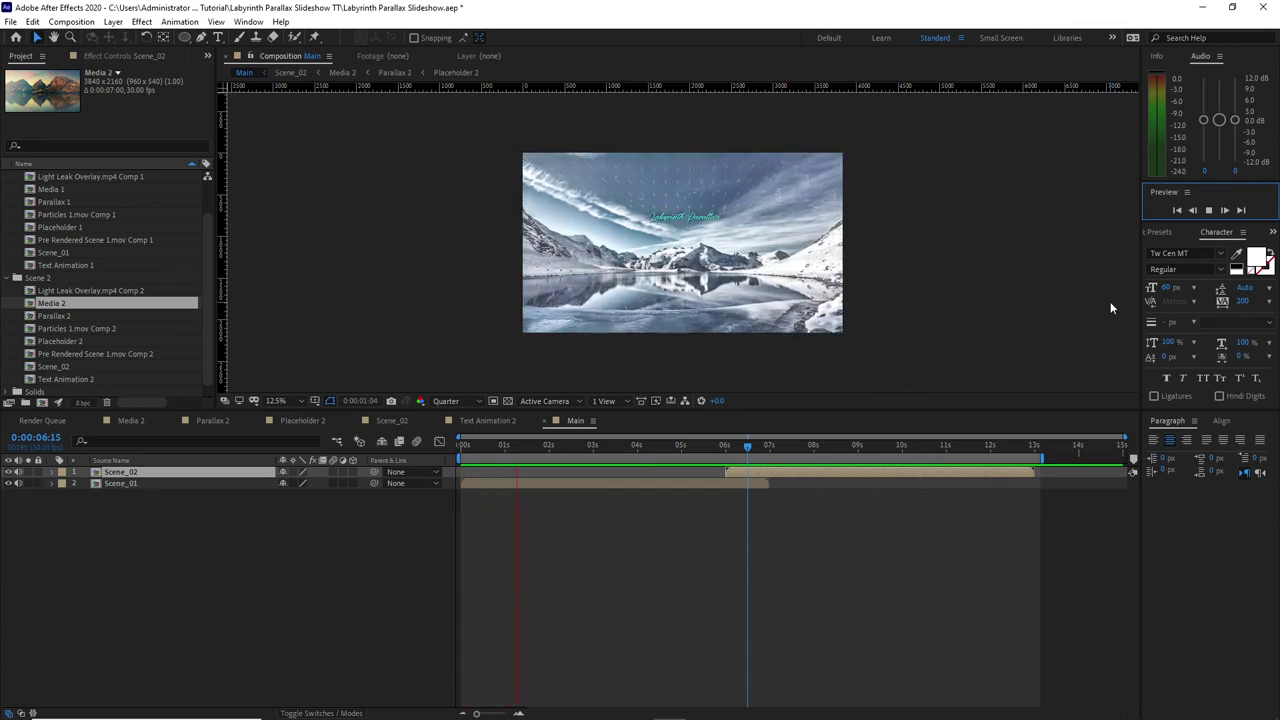
left_click(1208, 211)
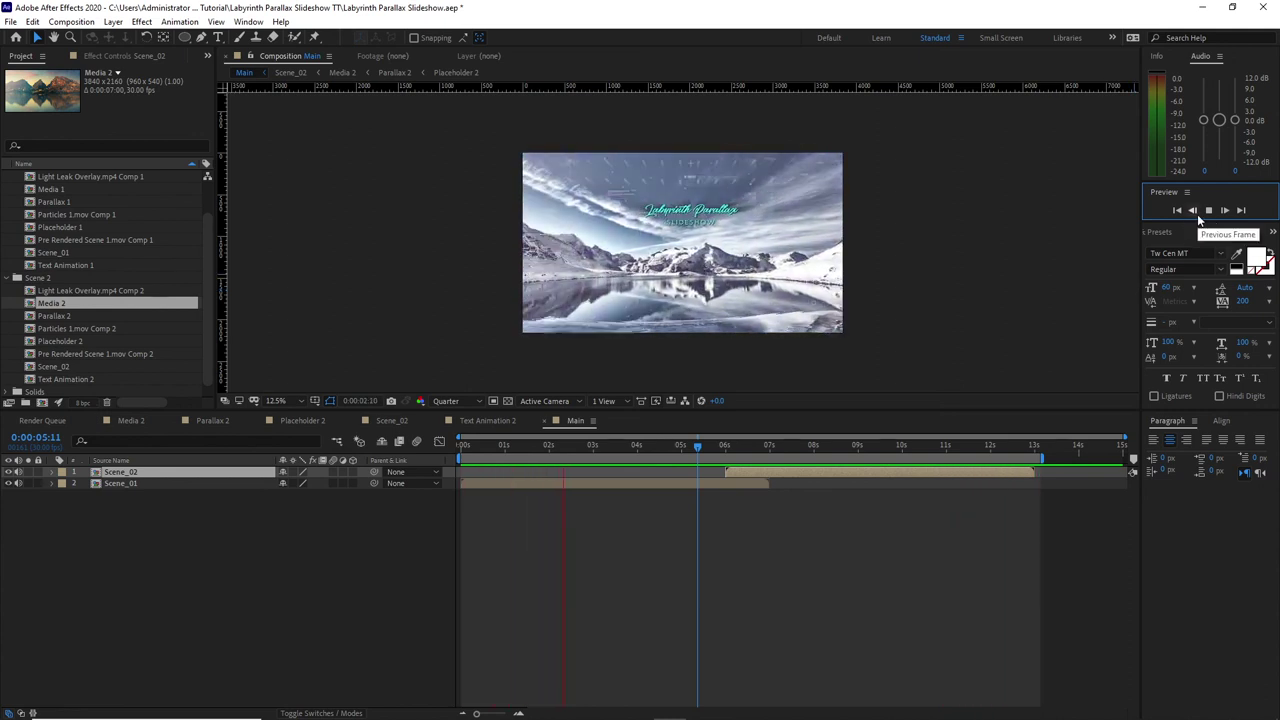
left_click(1201, 215)
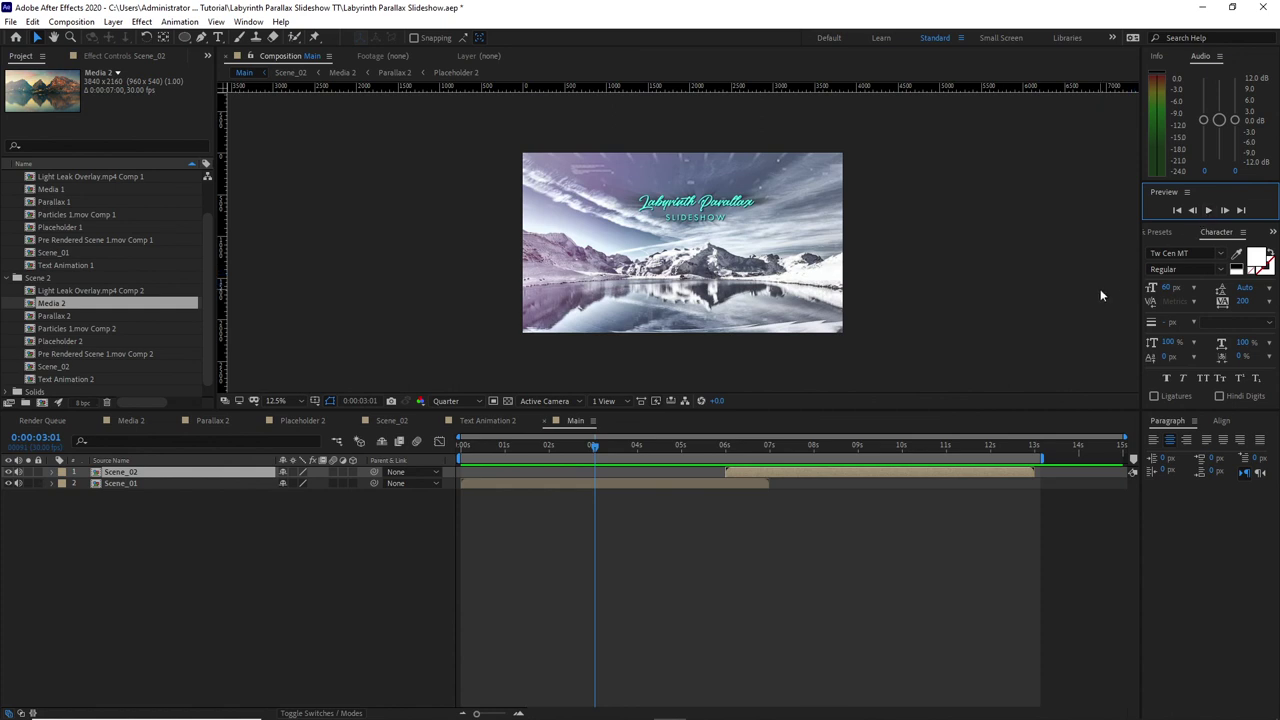